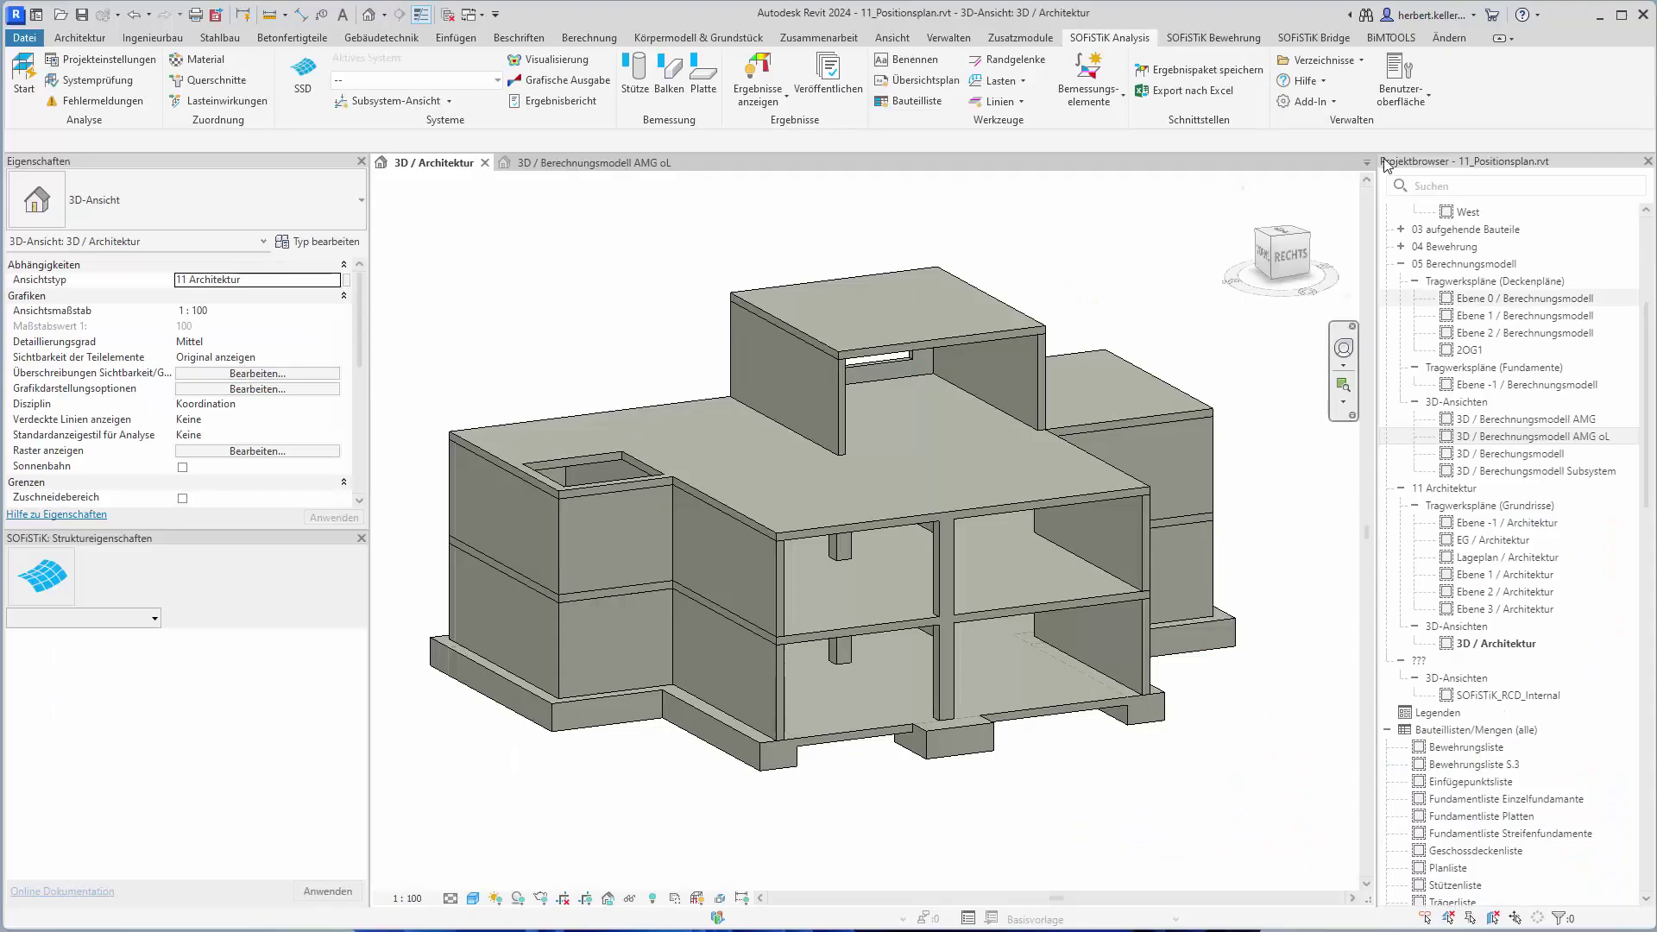
- Switch to the BIMTOOLS ribbon tab beside the 3D / Architektur view
left_click(1393, 39)
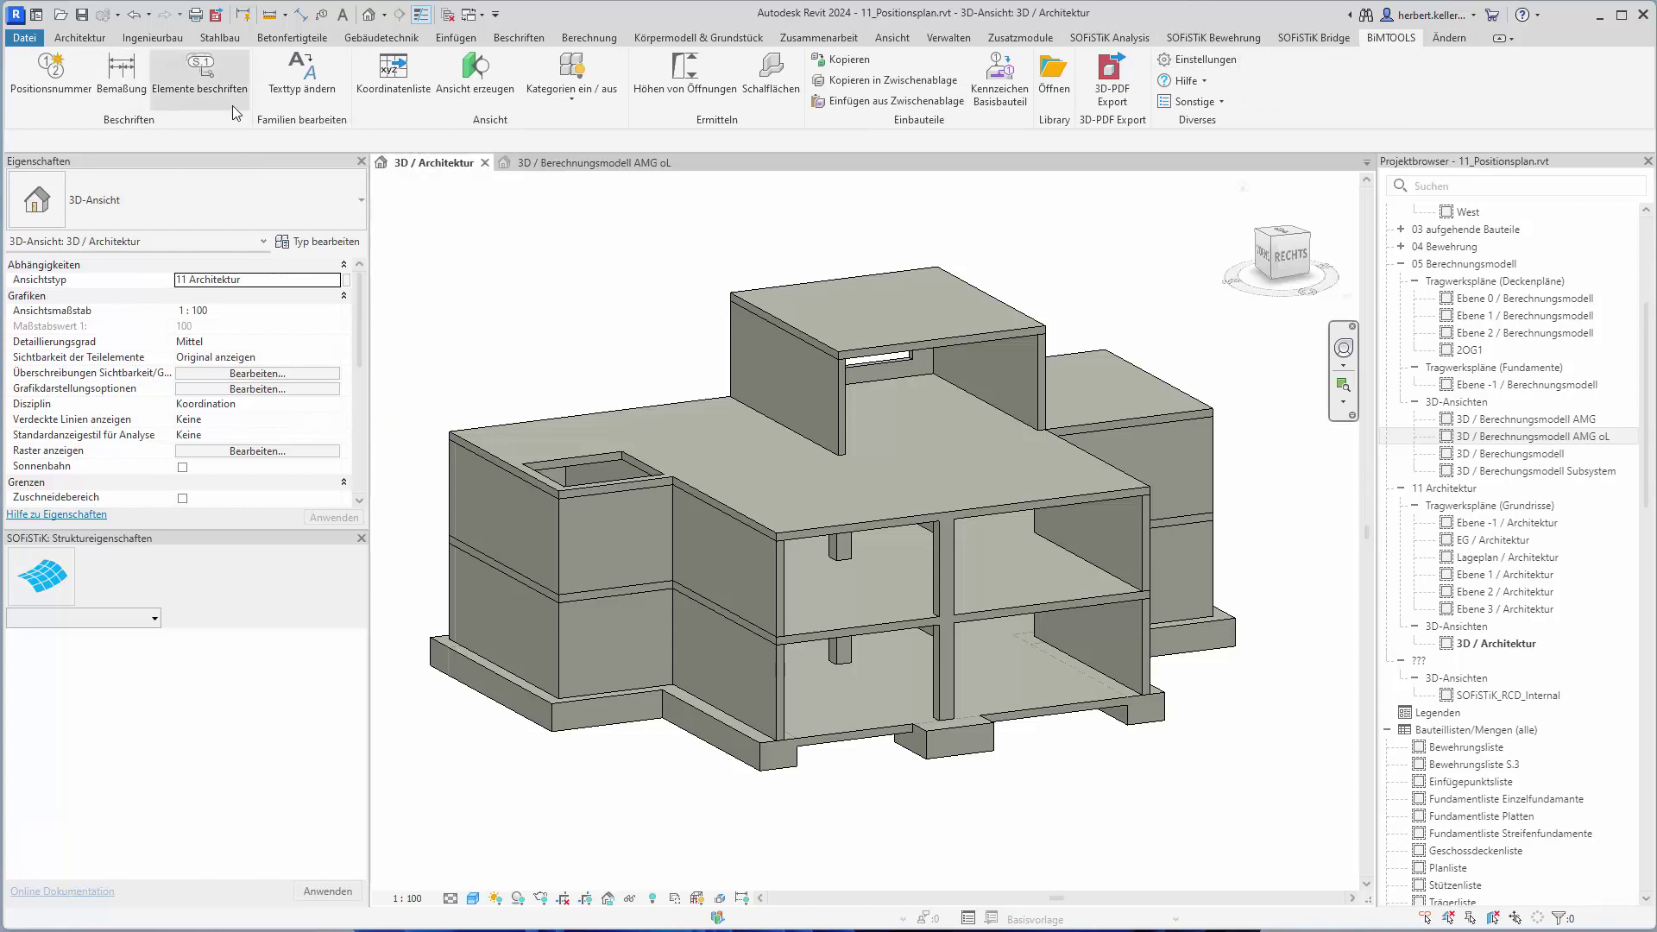
left_click(58, 74)
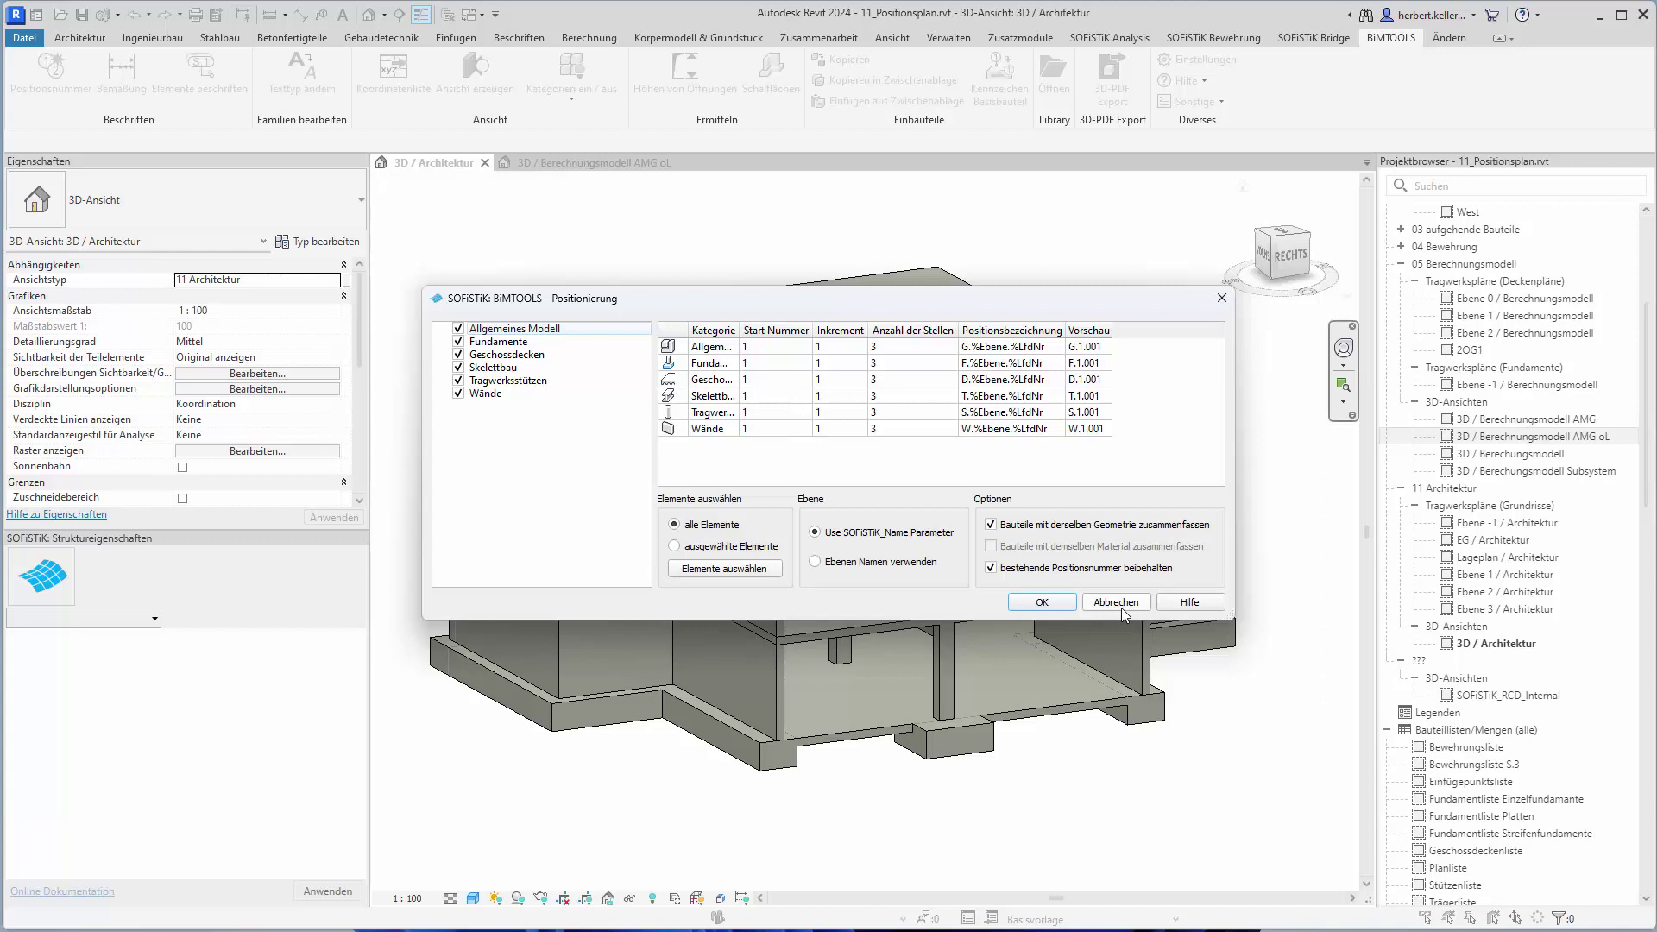
left_click(1113, 597)
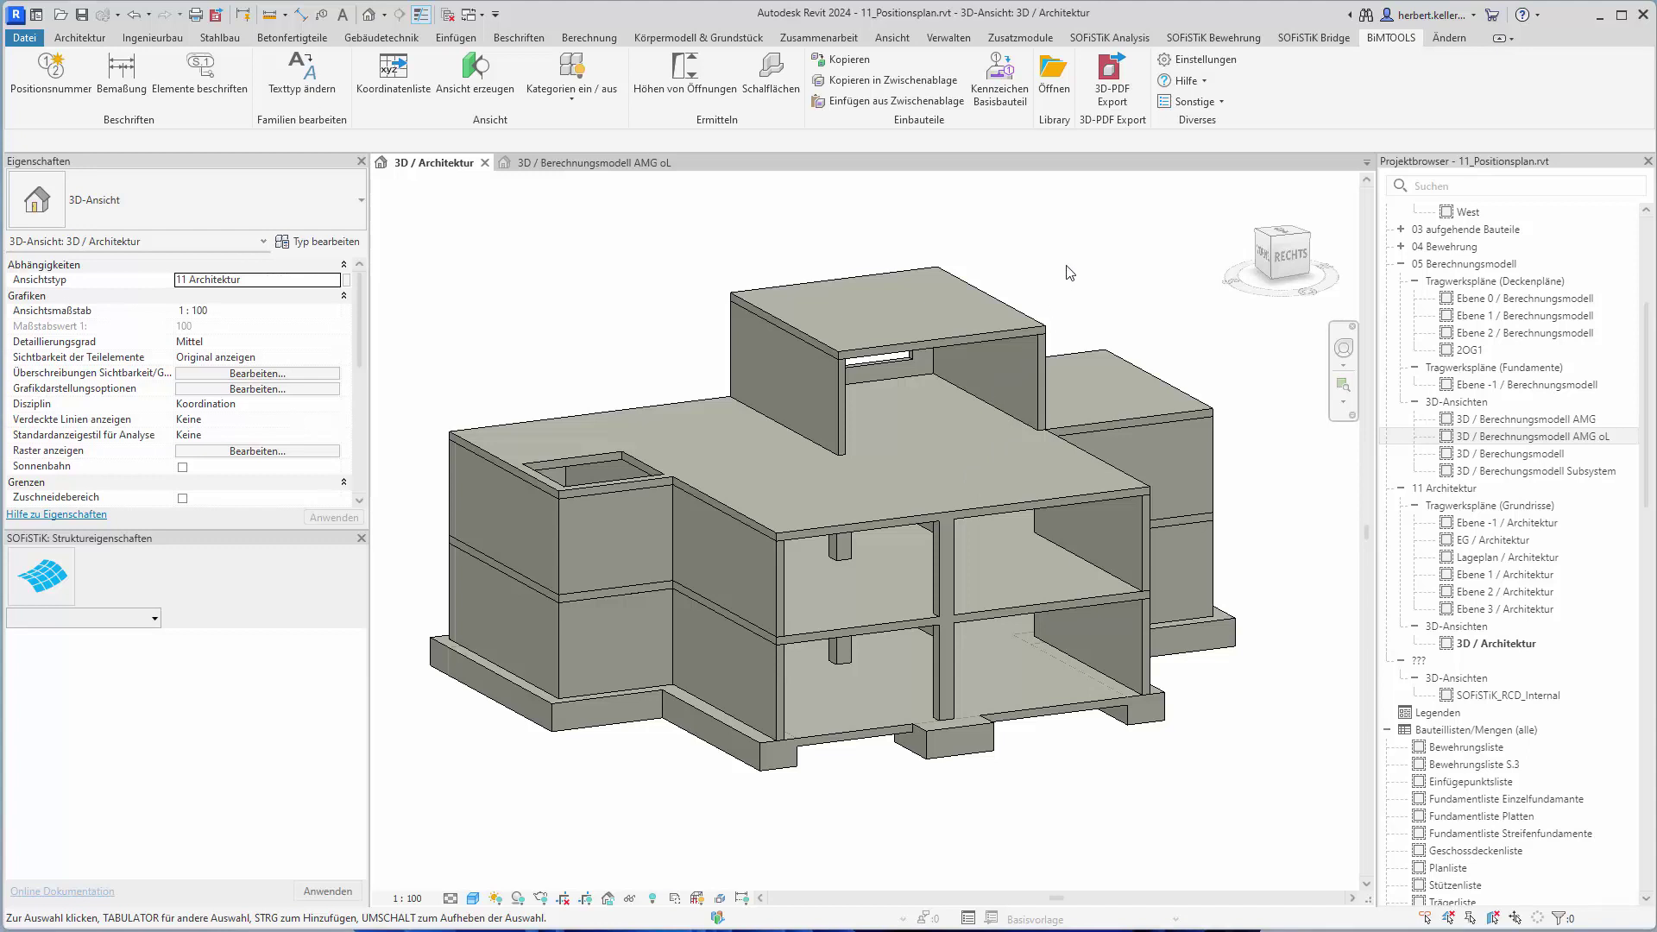
- Review the Projektparameter list in SOFiSTiK Projekteinstellungen and close it unchanged
left_click(1121, 35)
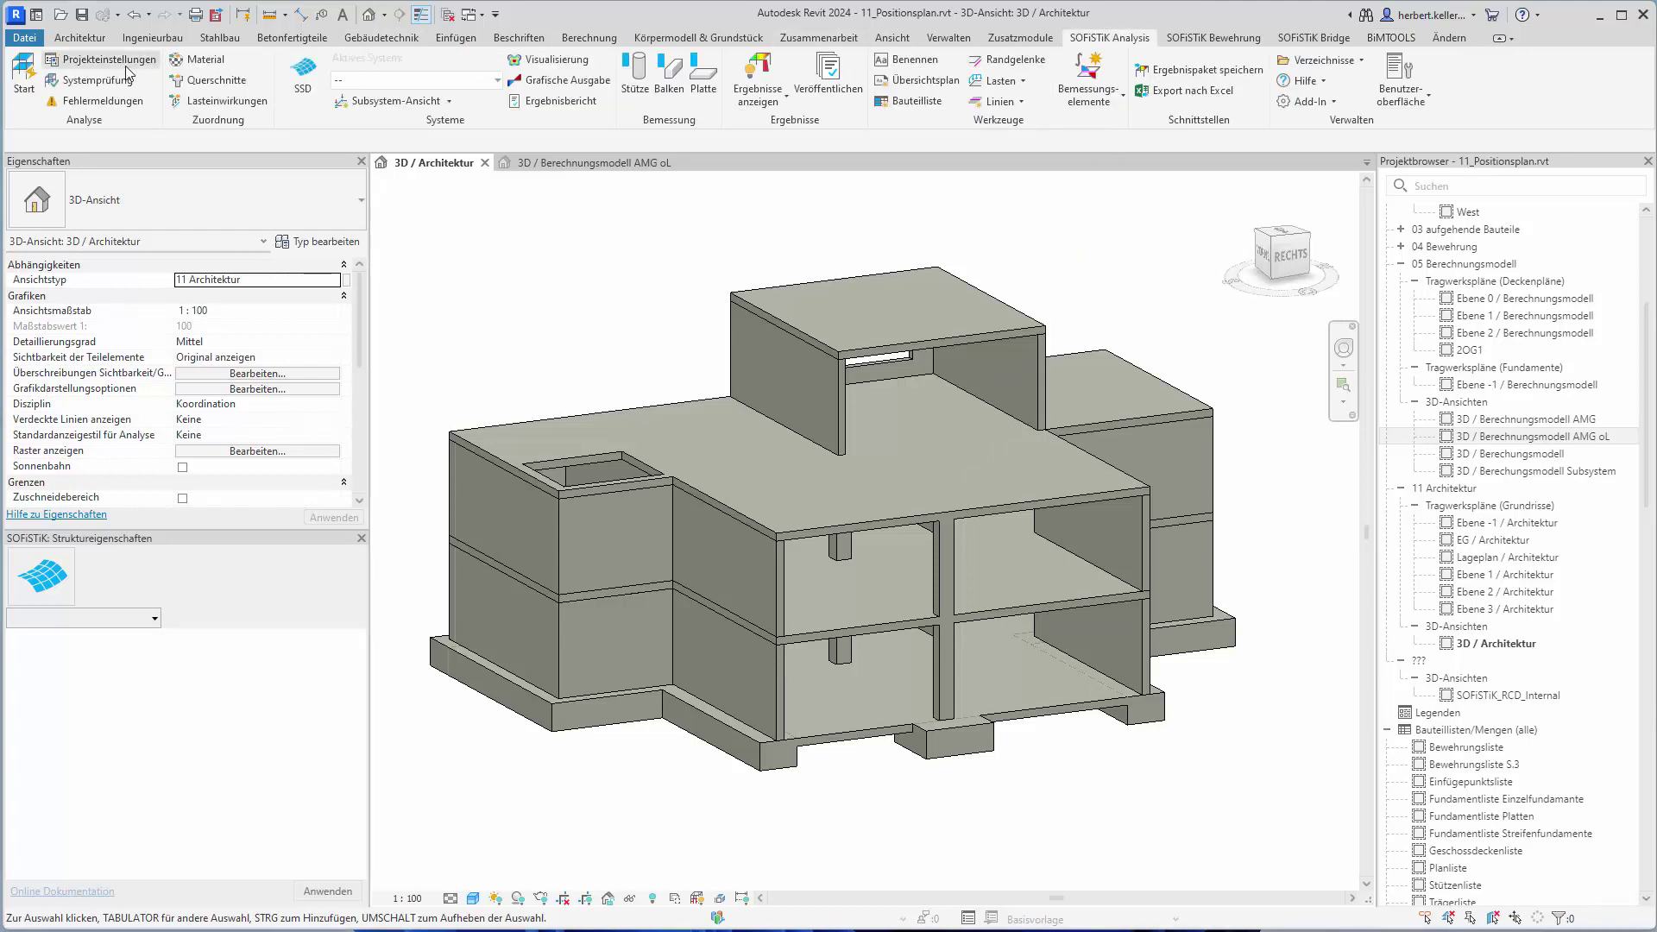
left_click(97, 61)
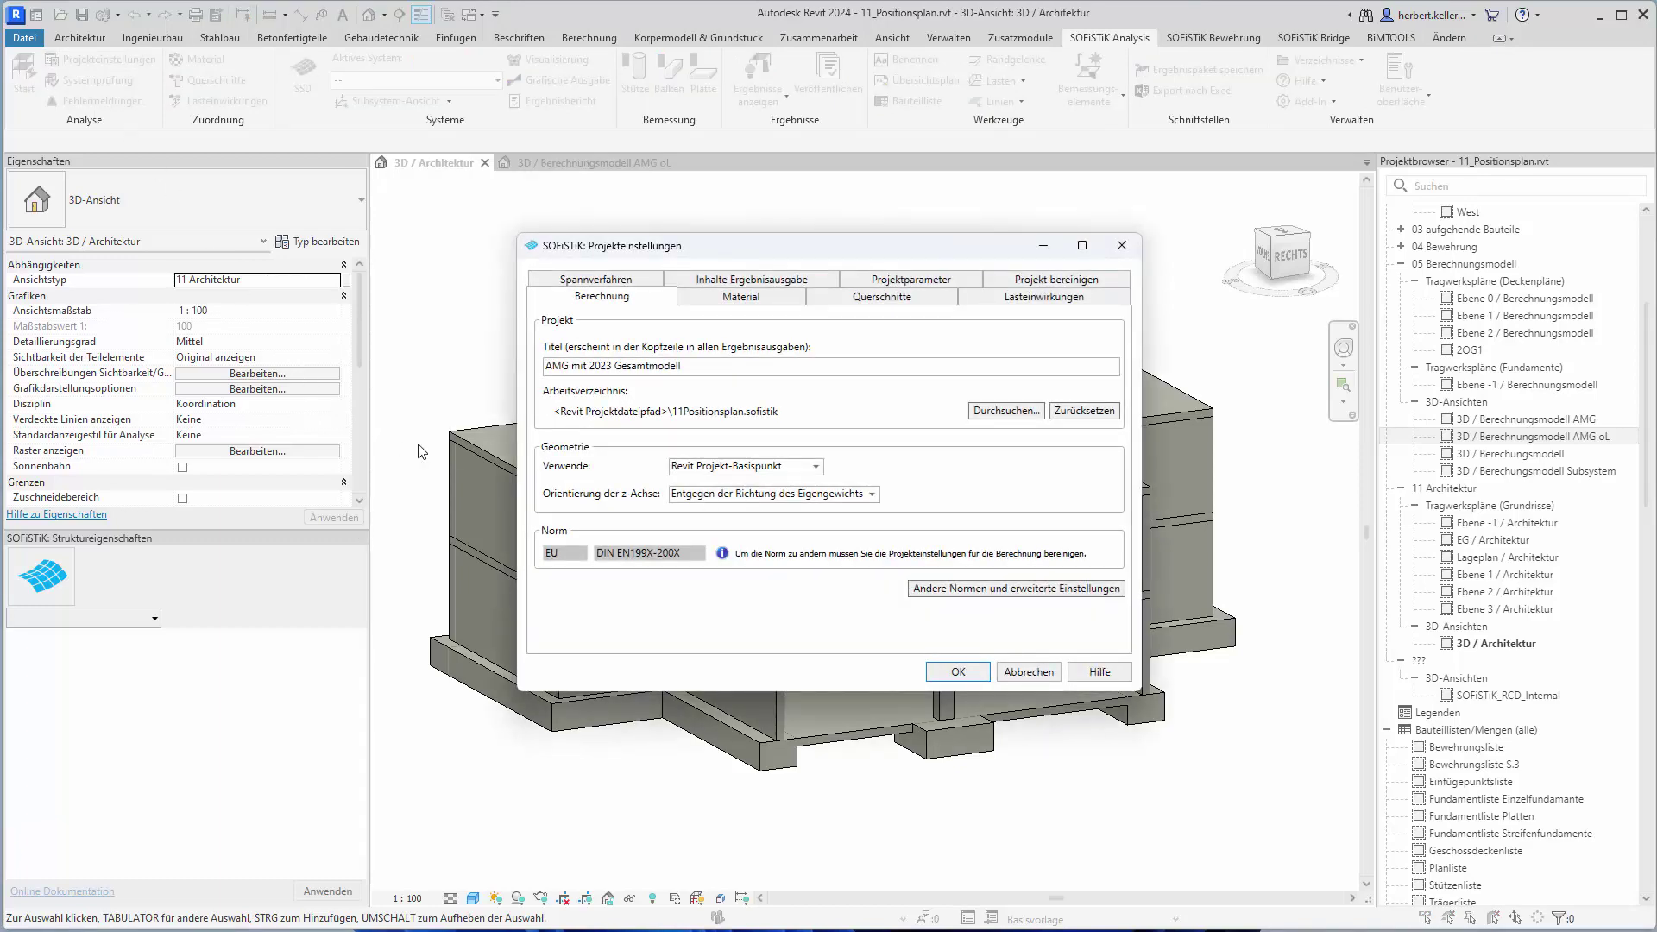
left_click(907, 280)
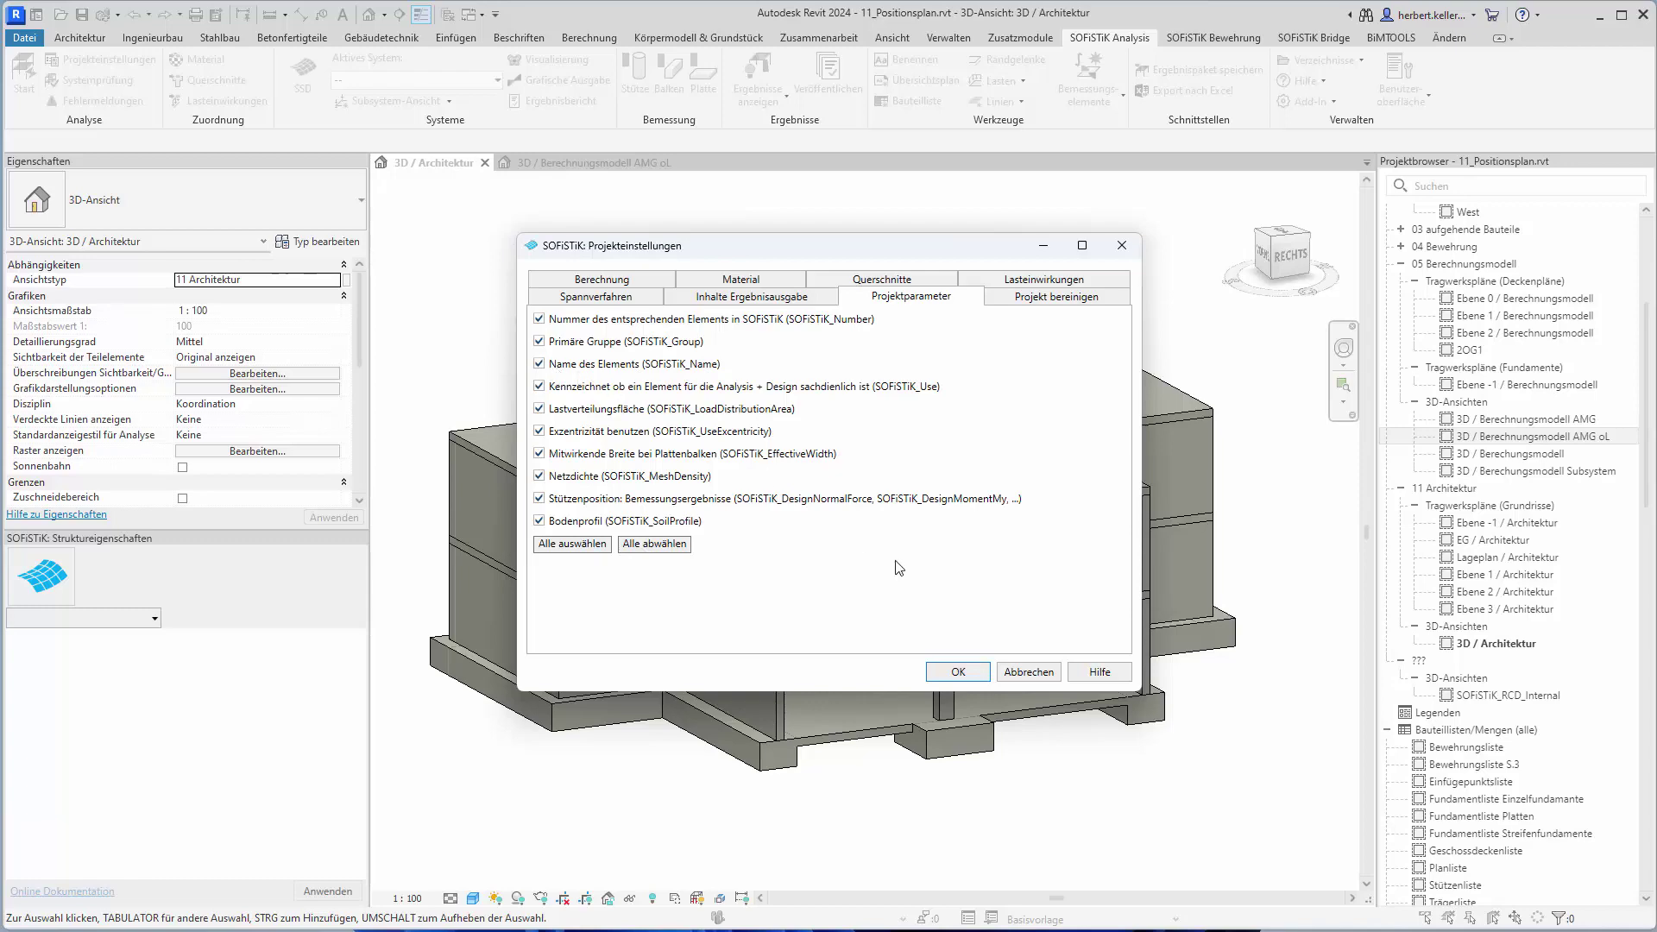
left_click(1028, 675)
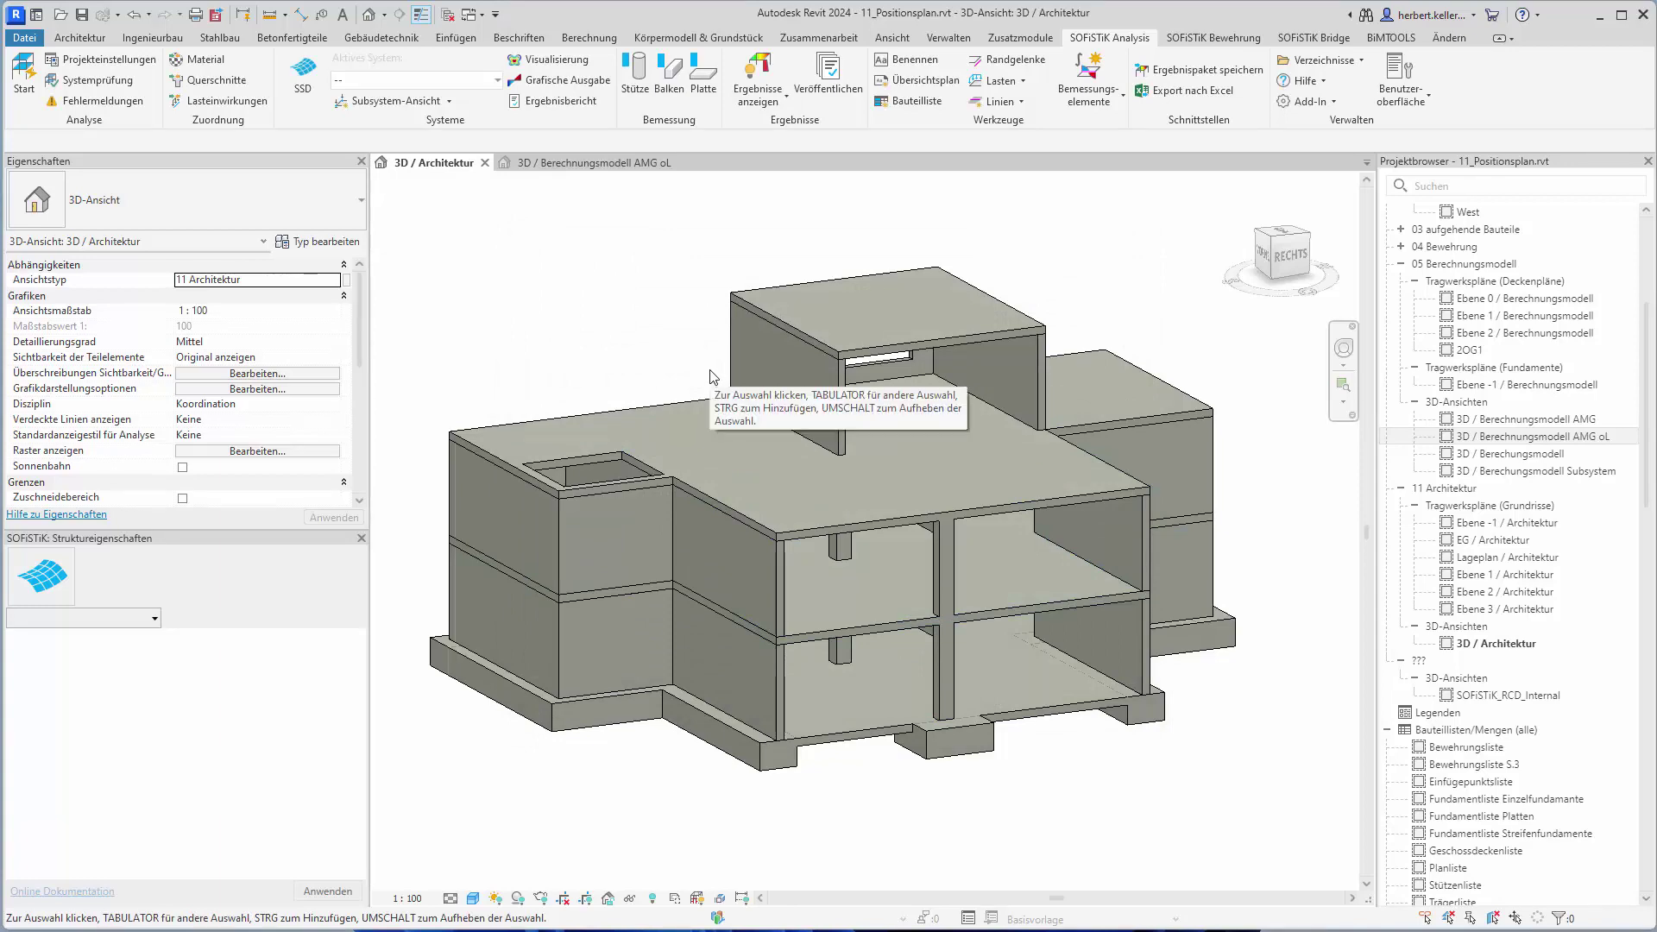
- Switch to the 3D / Berechnungsmodell AMG oL view and inspect the front ground-floor wall's properties
left_click(593, 166)
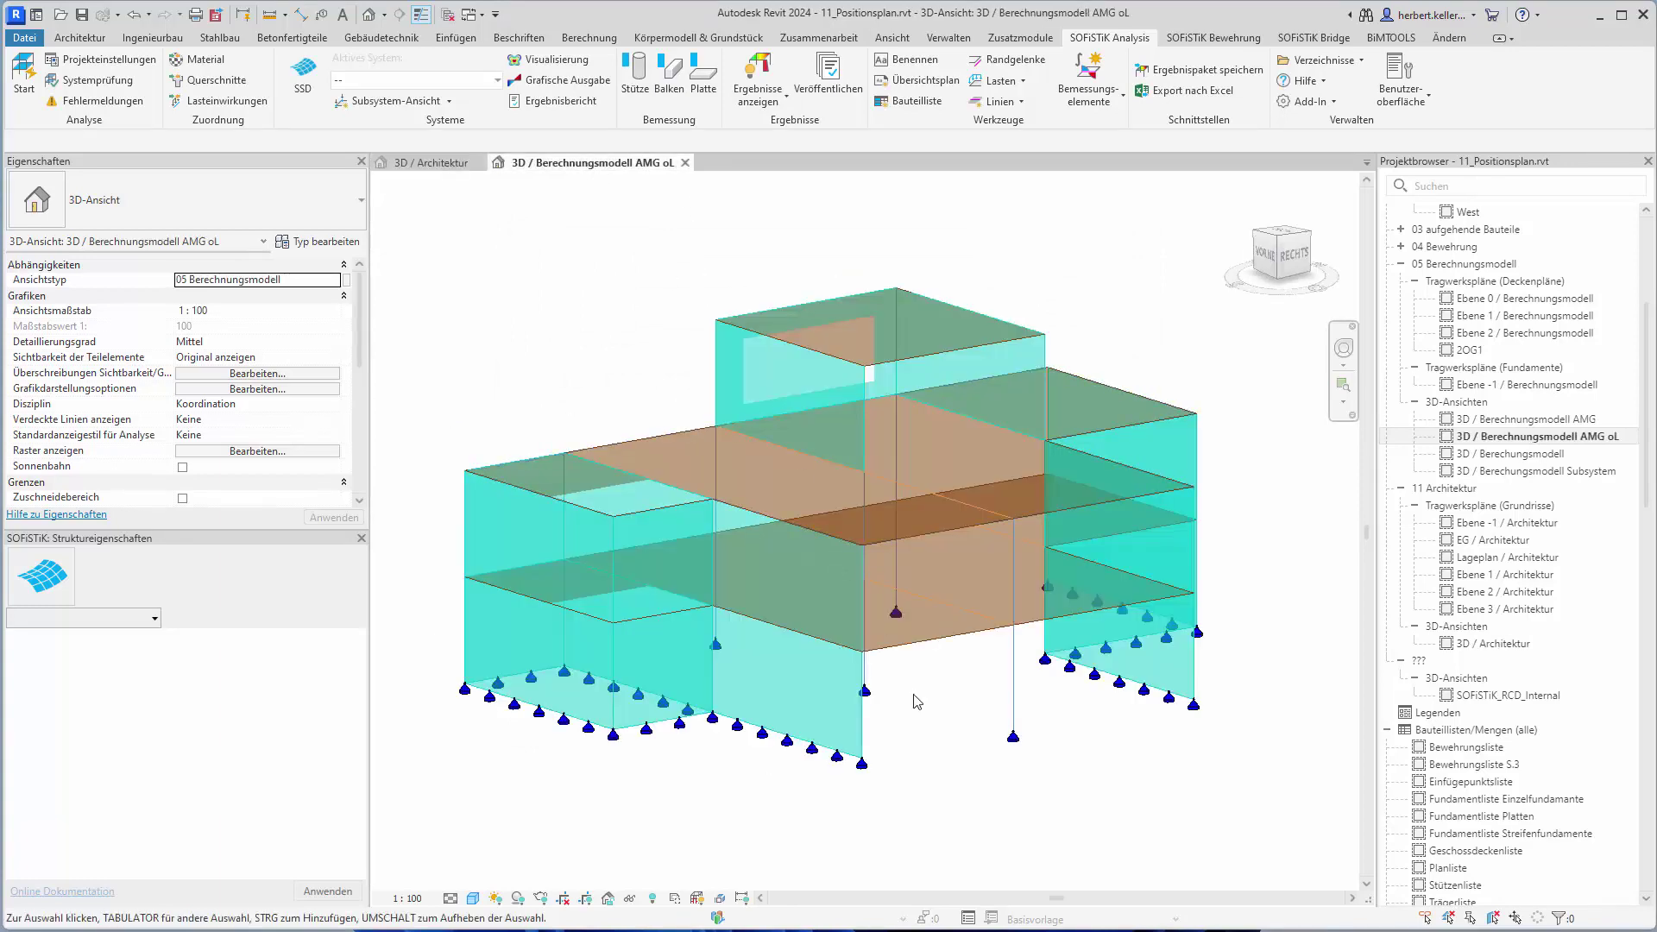
left_click(859, 731)
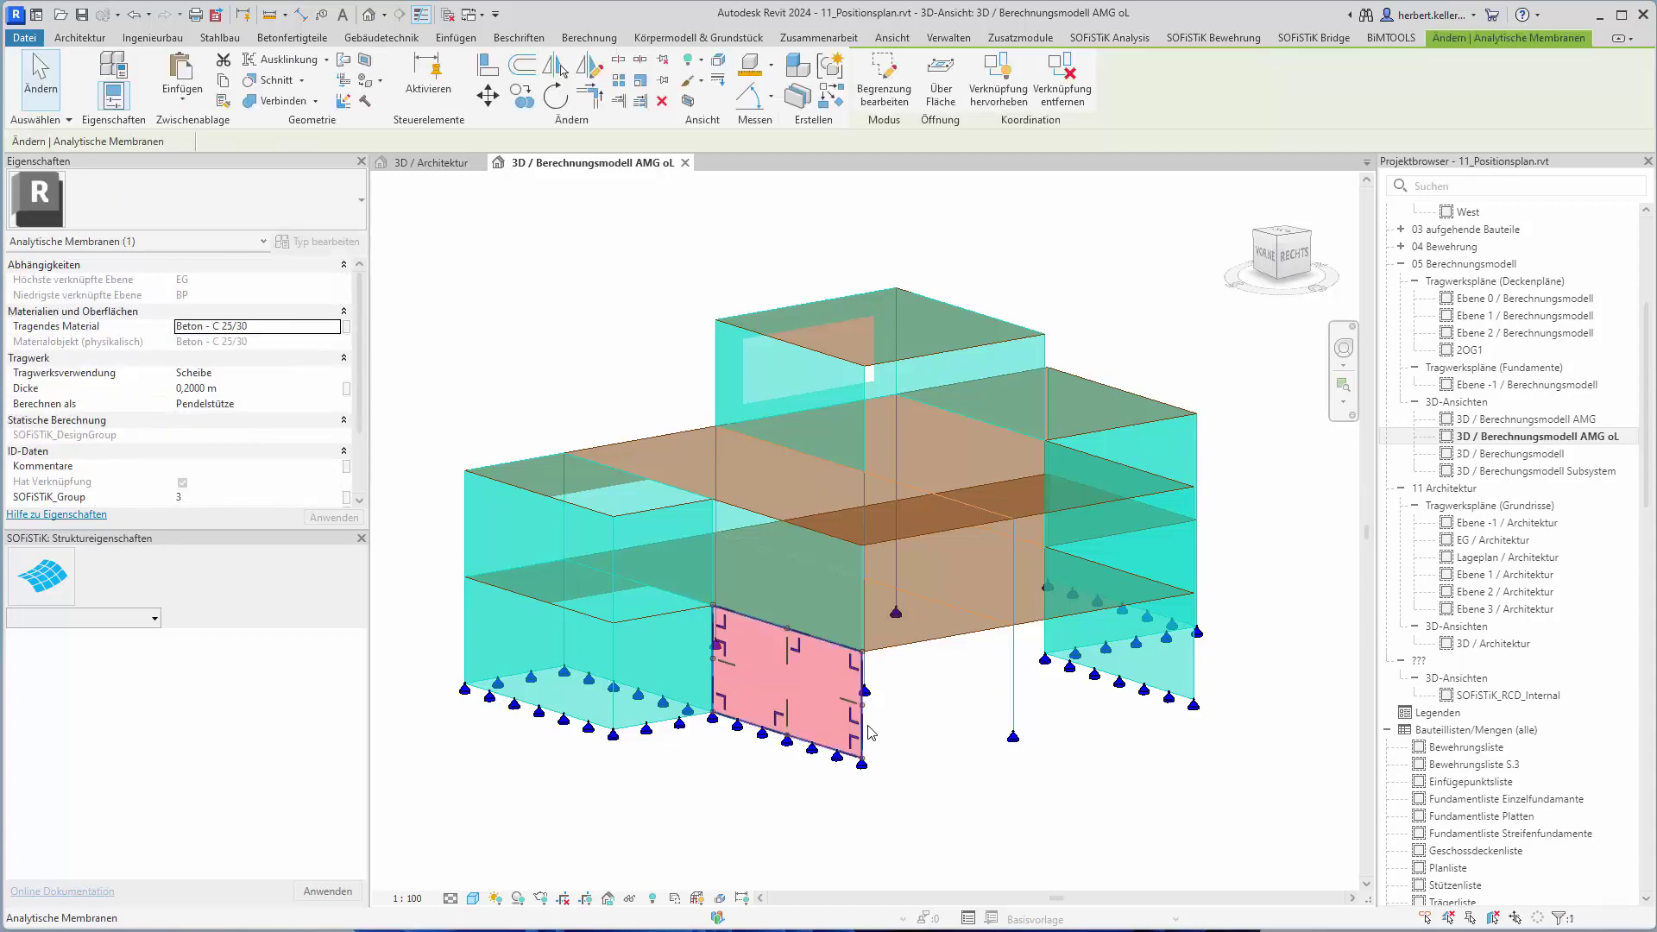
scroll(231, 399, "down", 3)
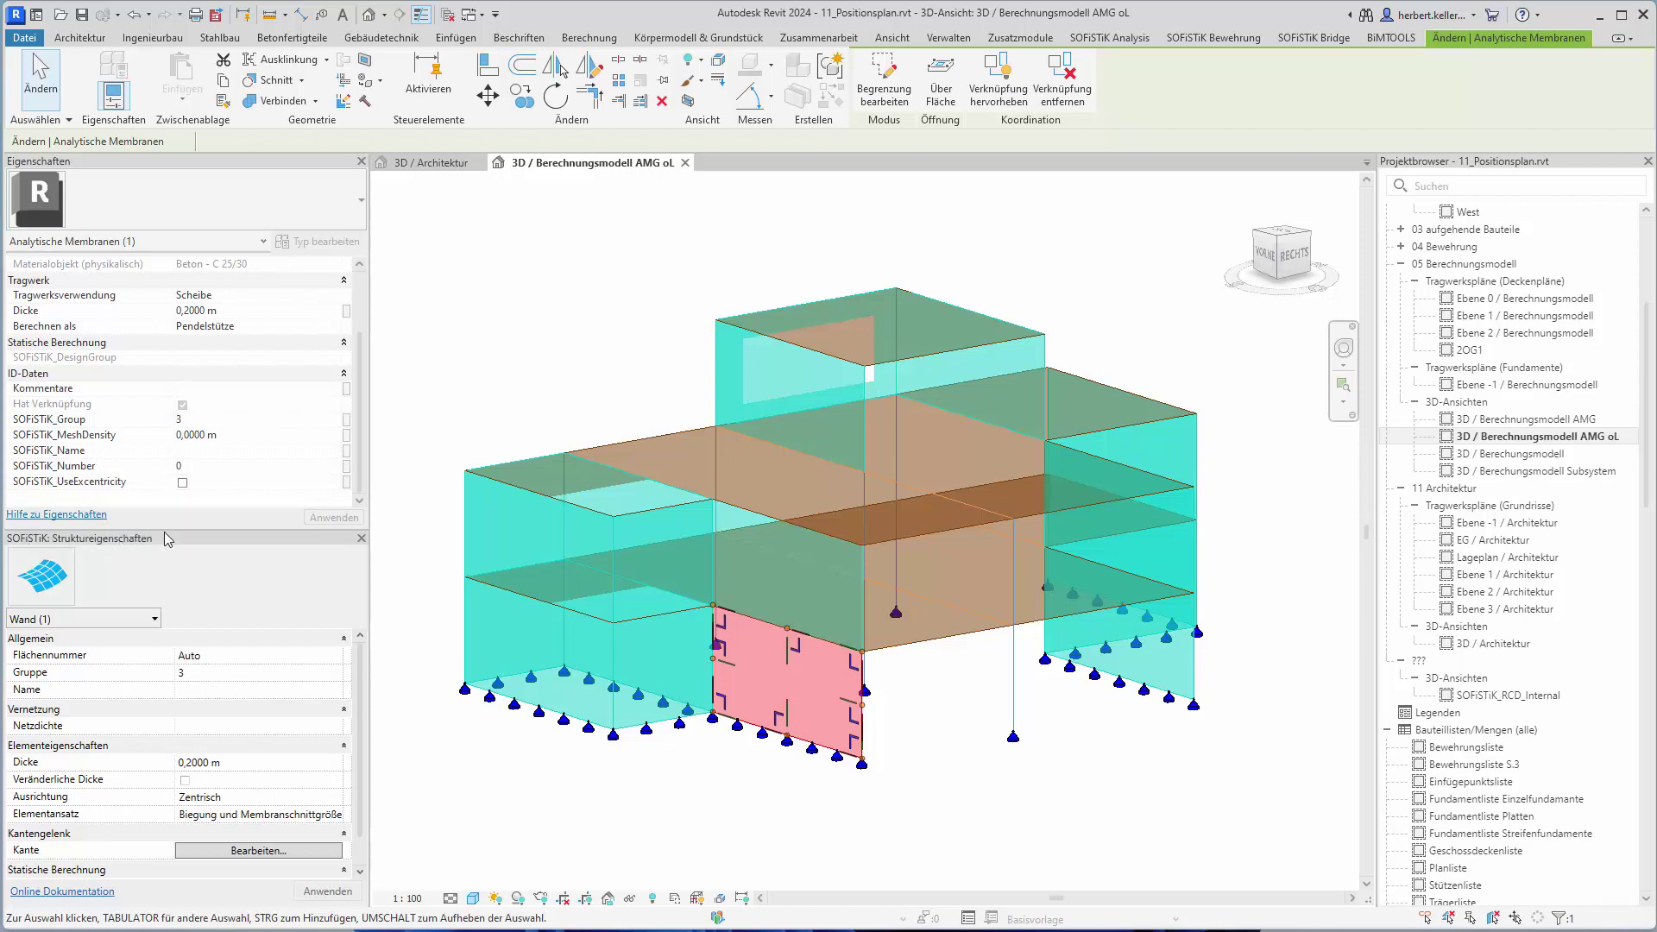
- Check the SOFiSTiK Benutzeroberfläche panel options, then clear the wall selection
left_click(1114, 40)
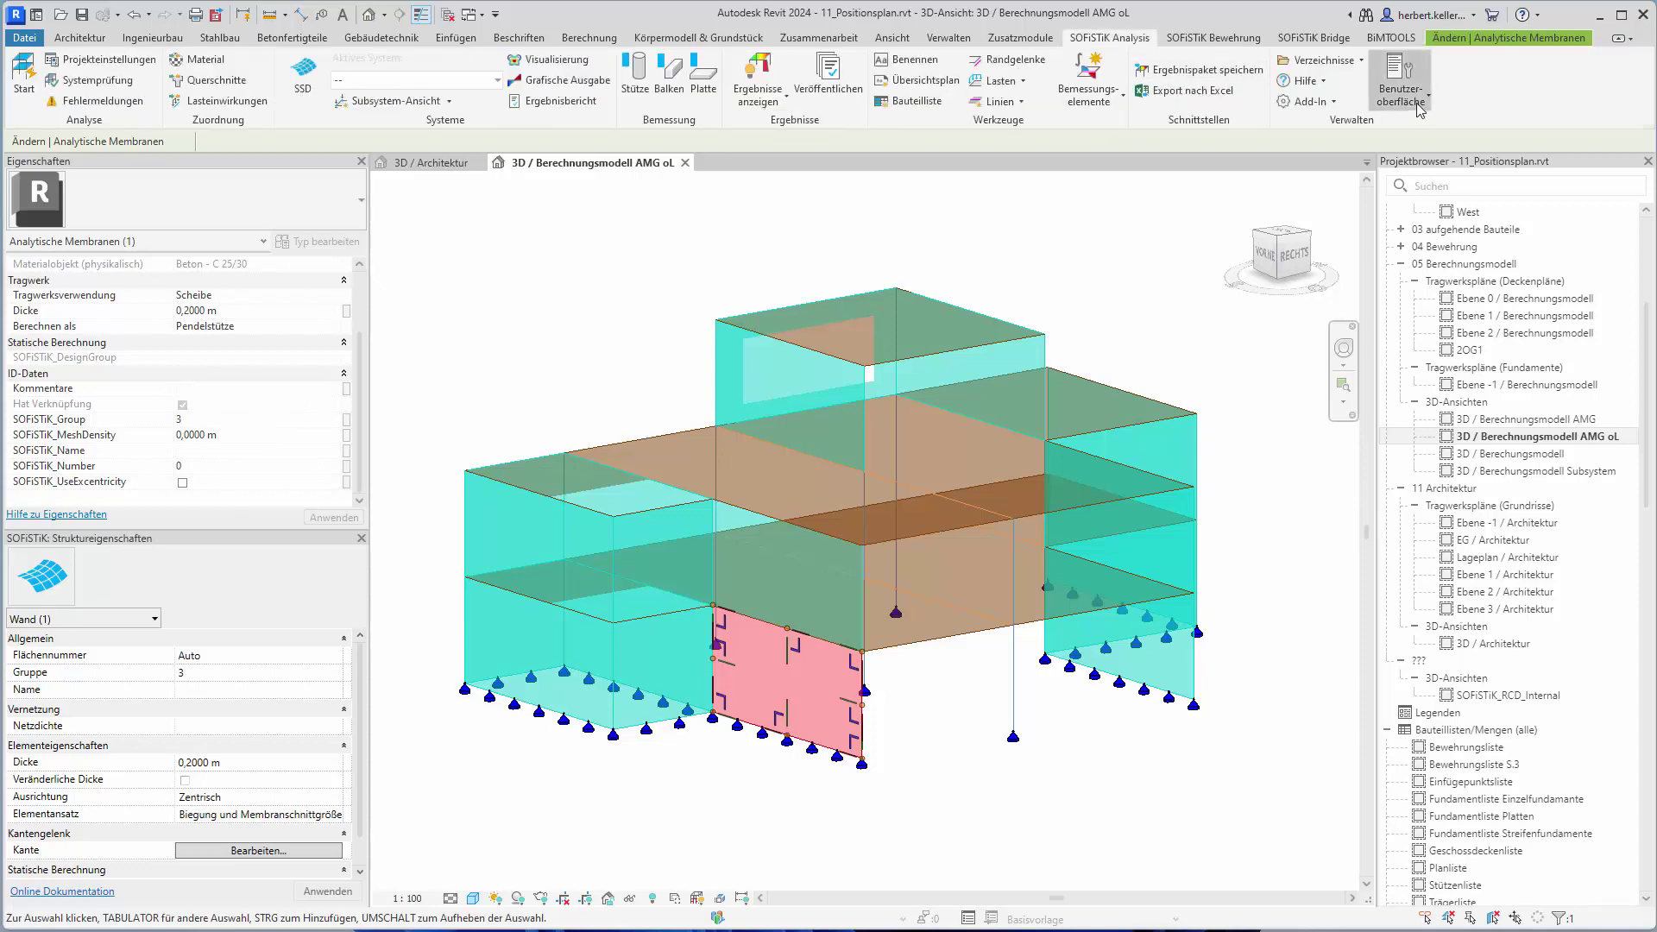
left_click(1426, 99)
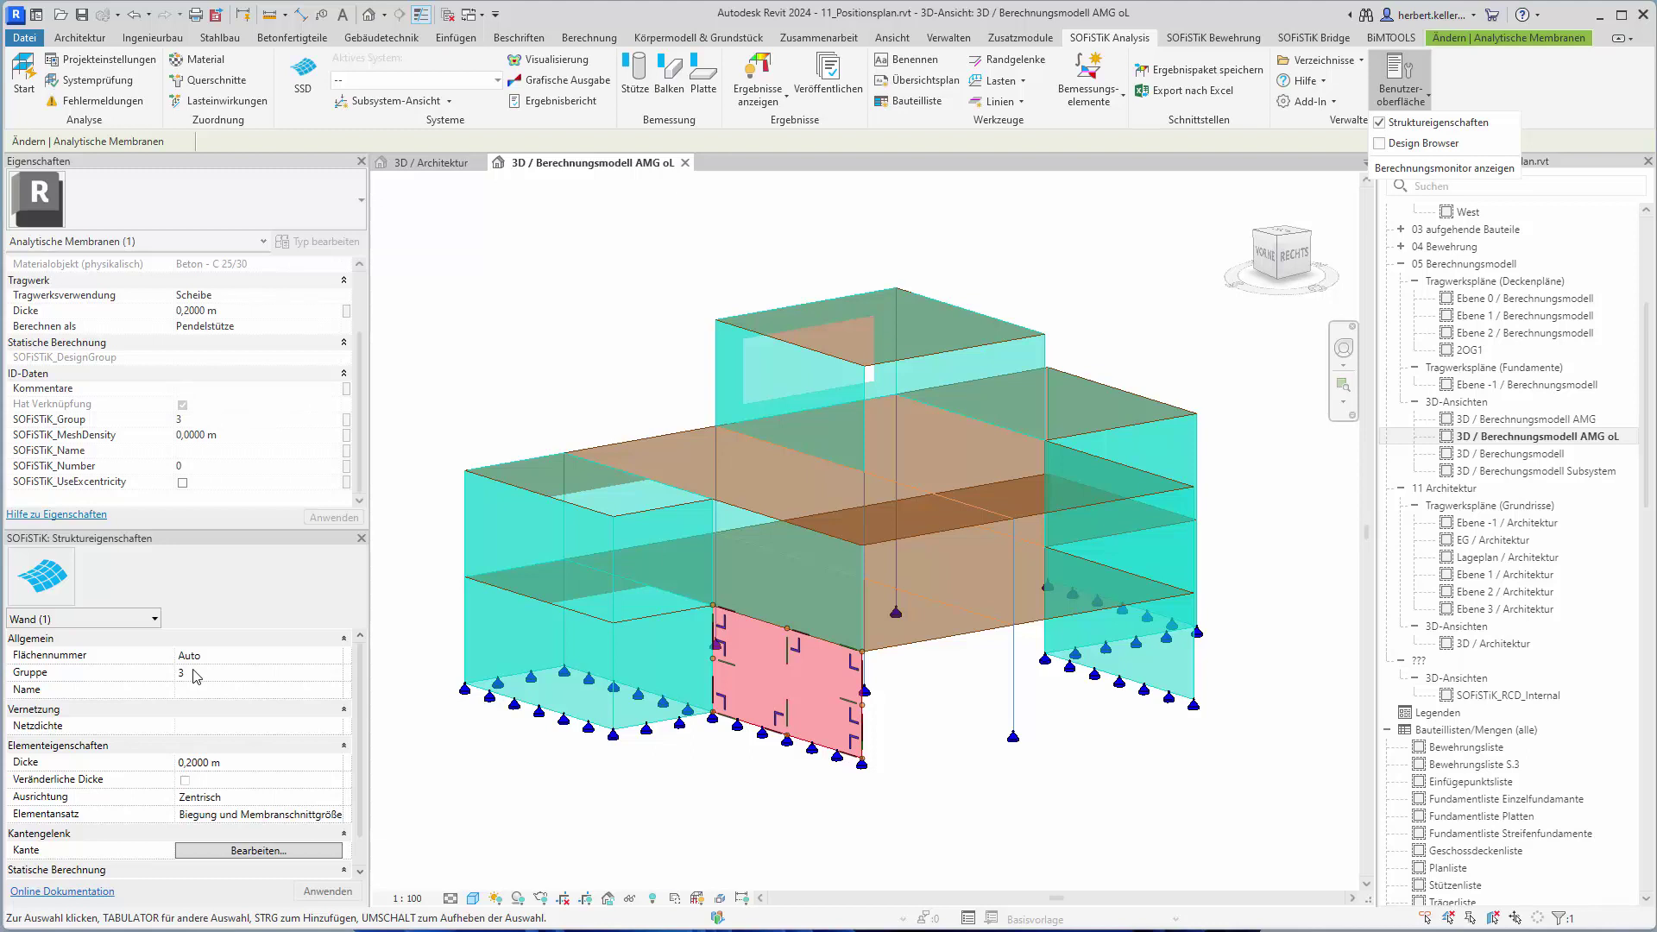
left_click(276, 657)
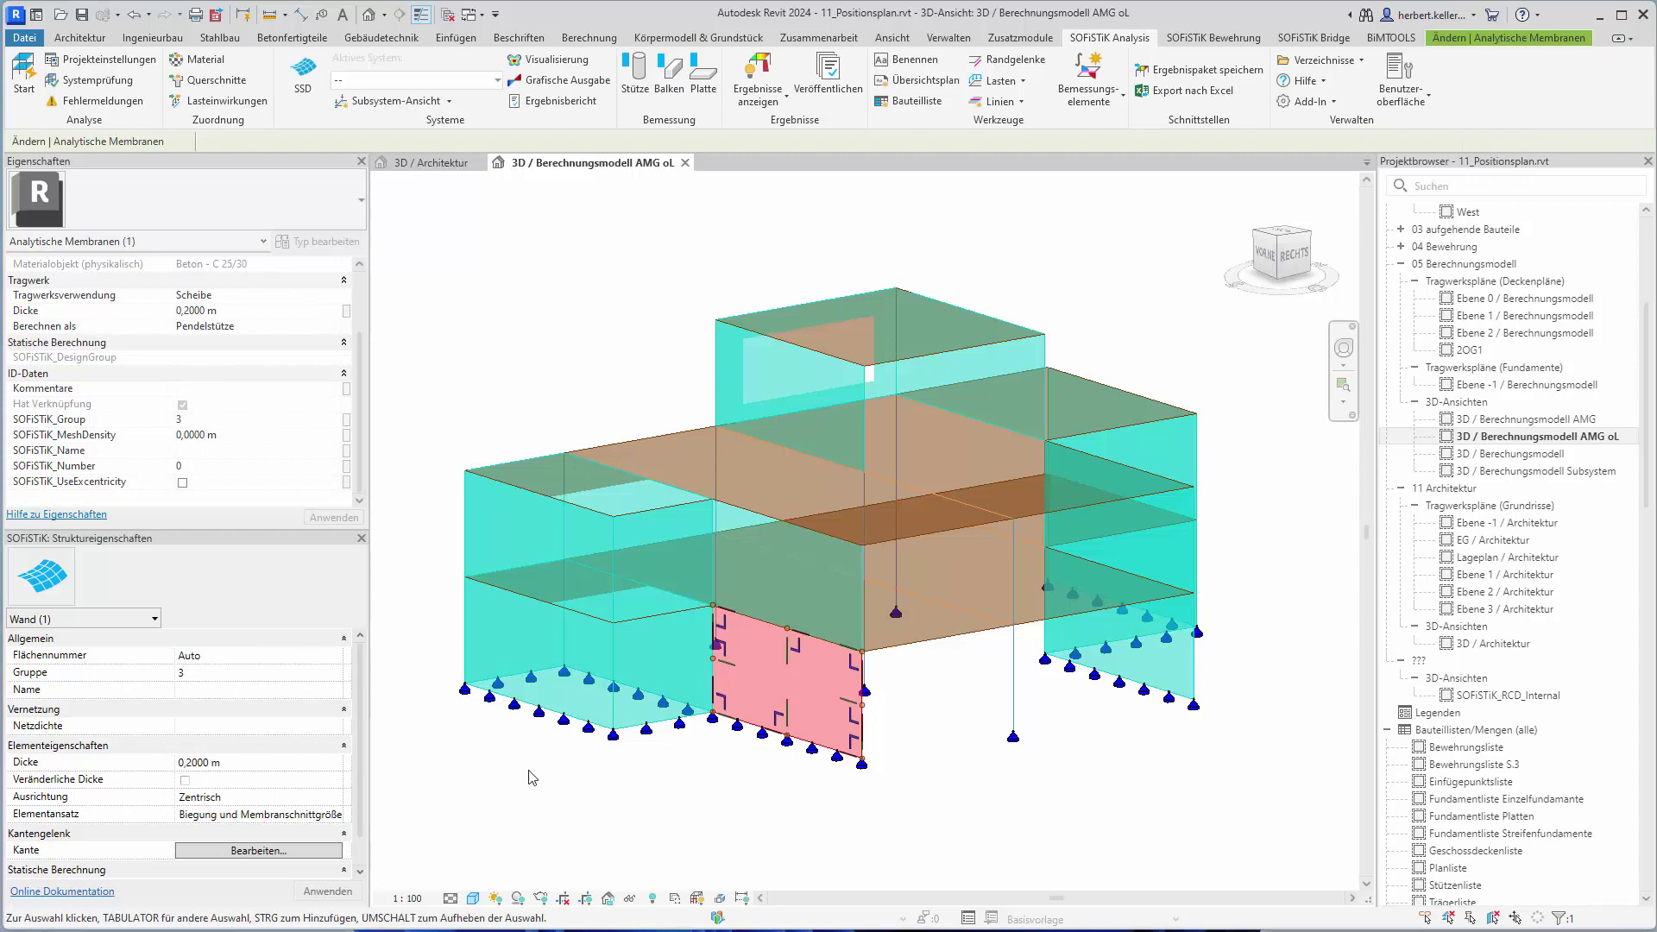
left_click(635, 789)
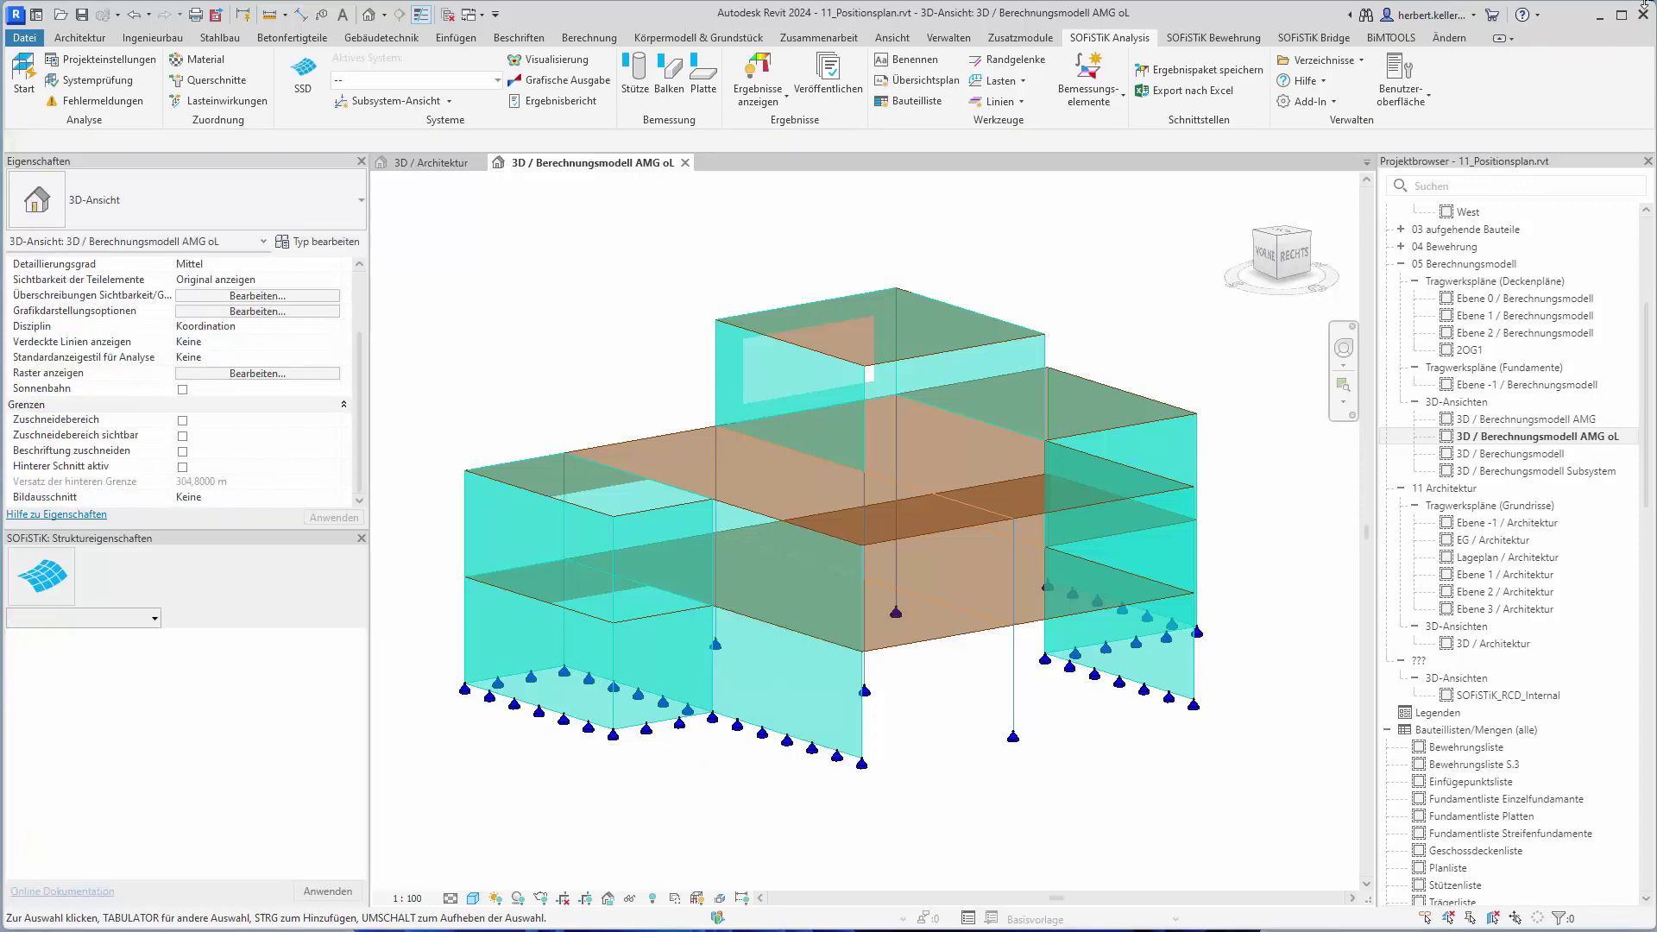
- Run Benennen on a window selection of the whole model to list Balken, Stützen, Platten, Wände, Auflagerbedingungen
left_click(915, 78)
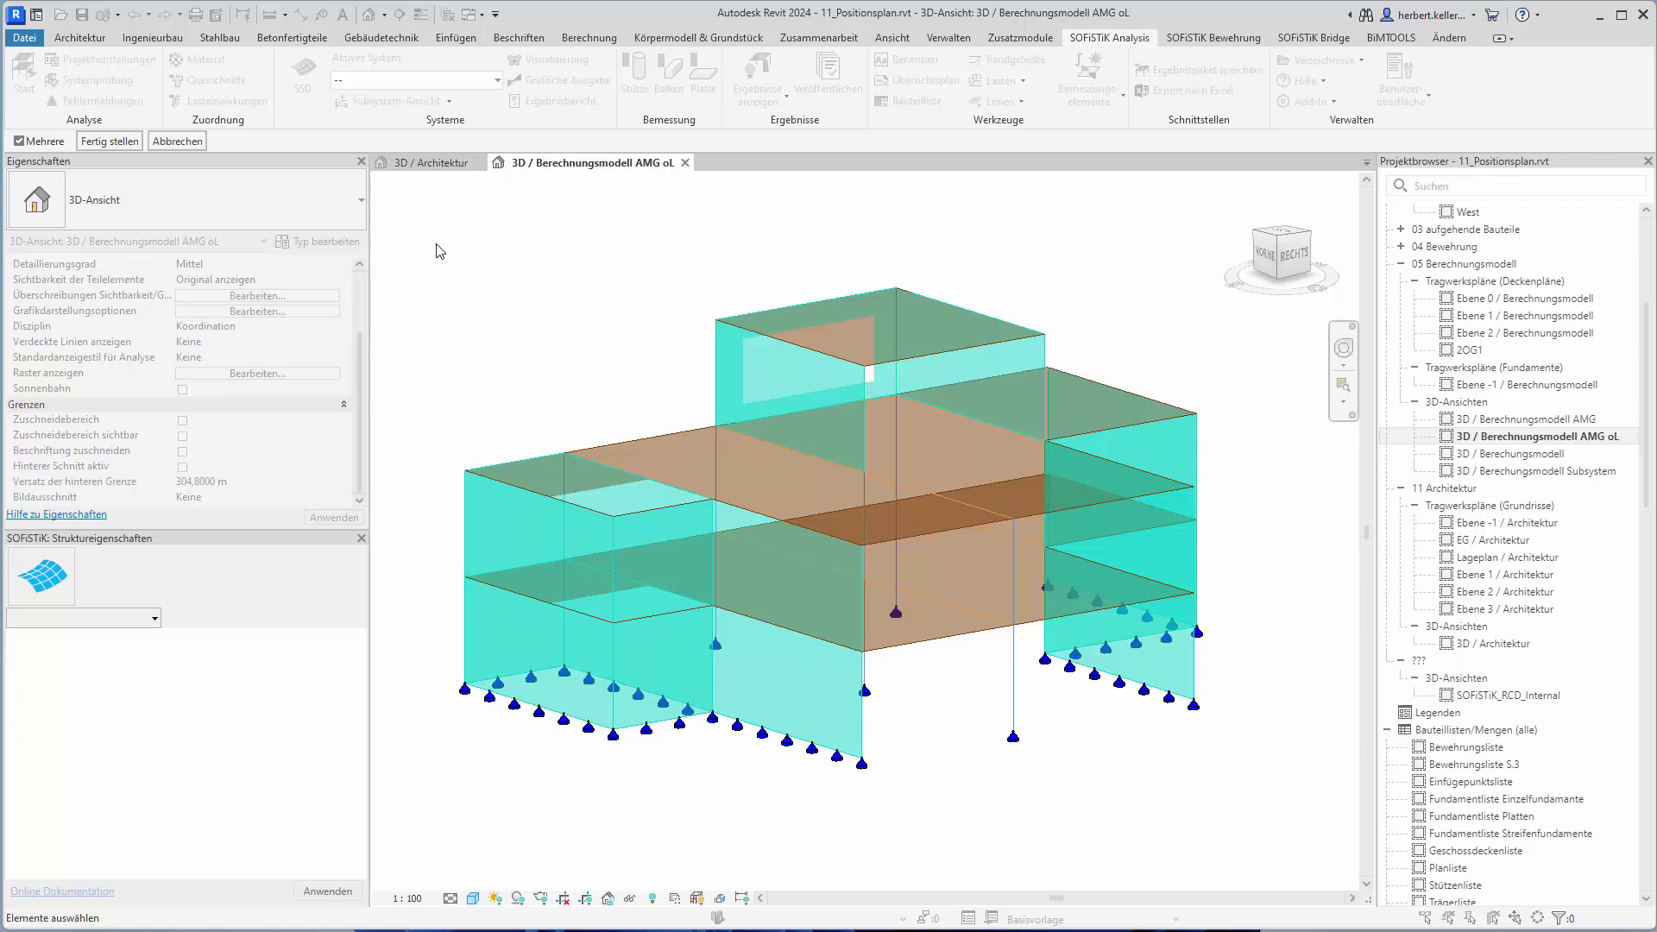
mouse_move(415, 209)
left_mouse_down()
mouse_move(988, 721)
mouse_move(1249, 833)
left_mouse_up()
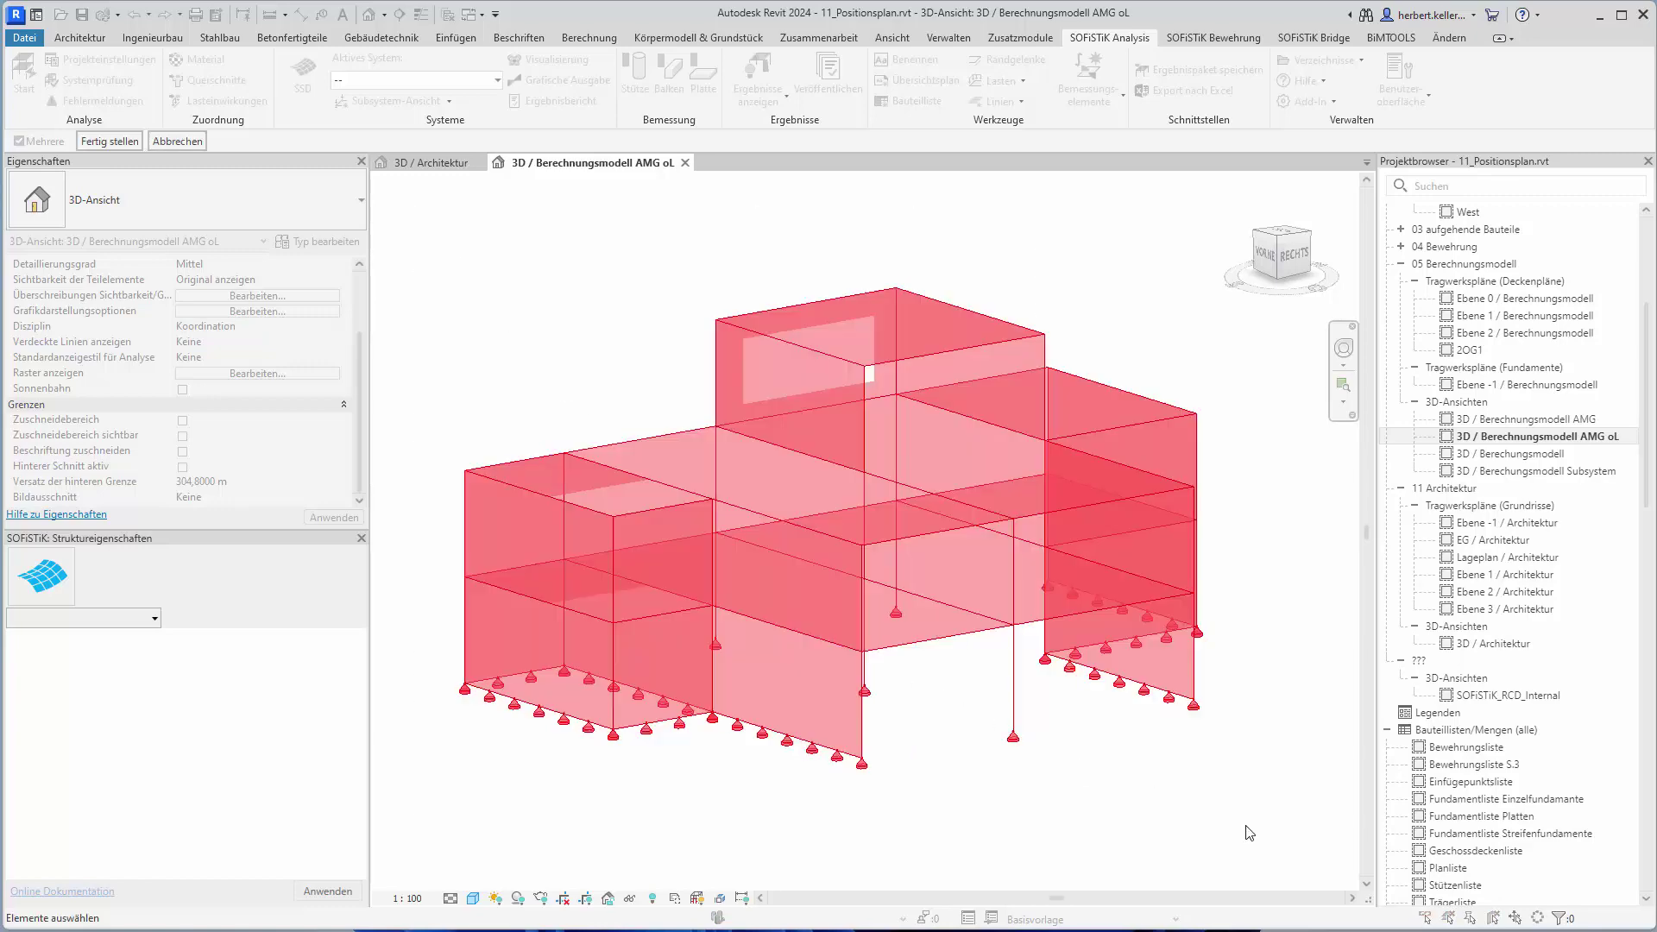
left_click(84, 142)
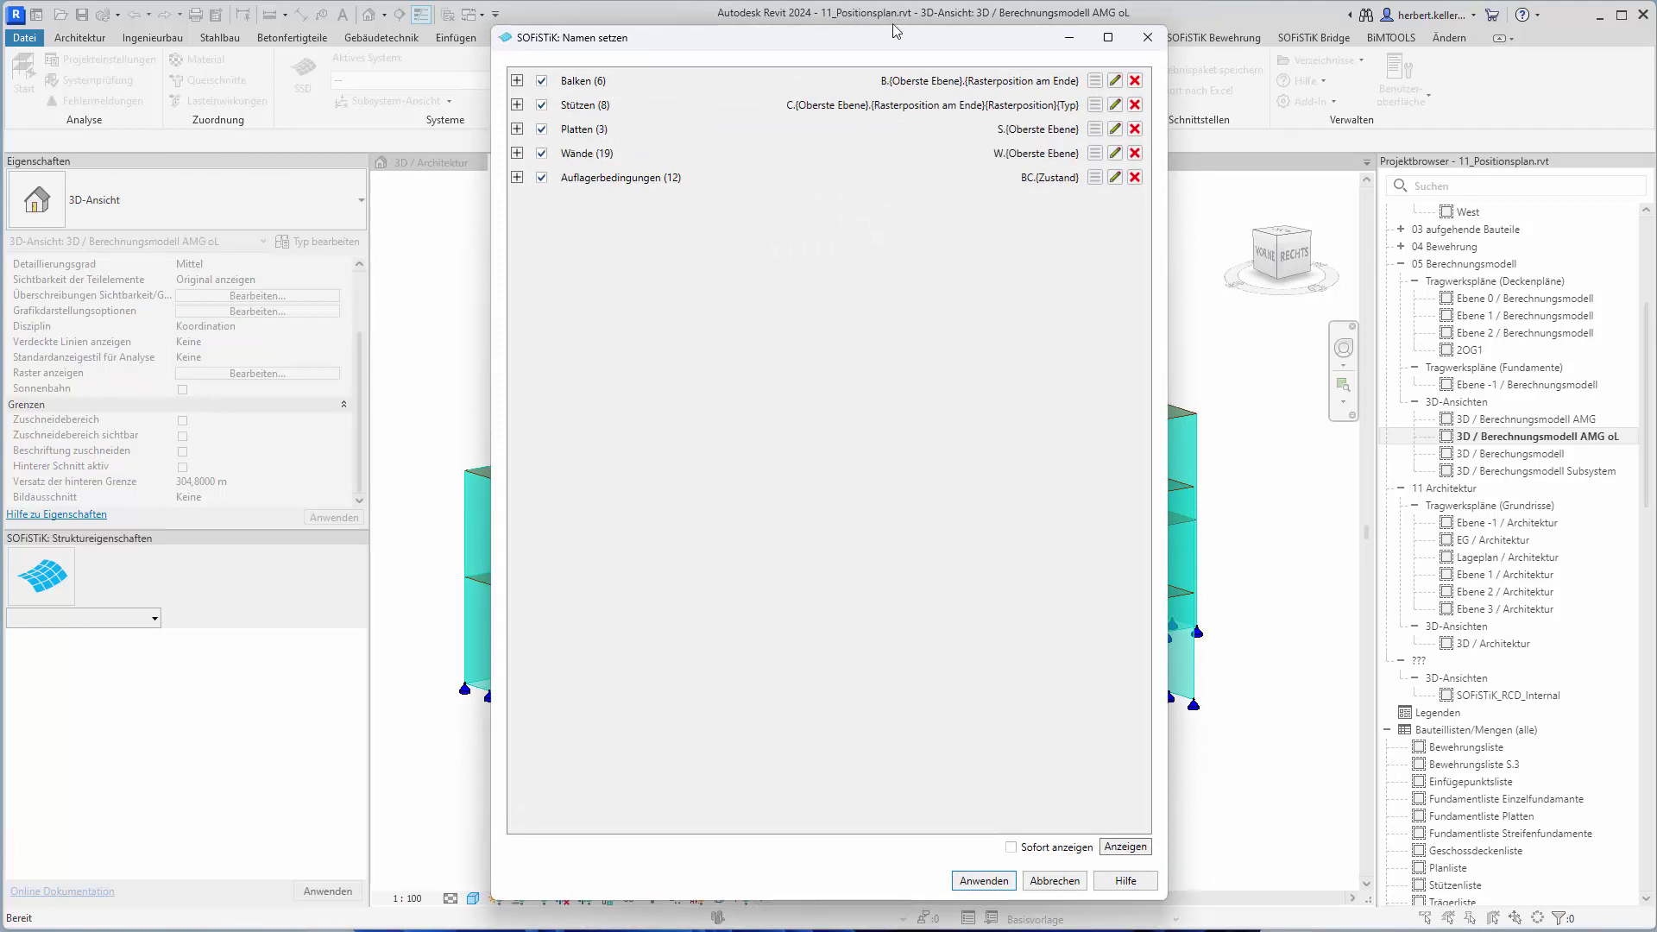
- Expand Balken (6) and check beam previews such as B.EG.C-2, B.EG.B-3 and B.1OG.B-2
left_click_drag(894, 31, 928, 233)
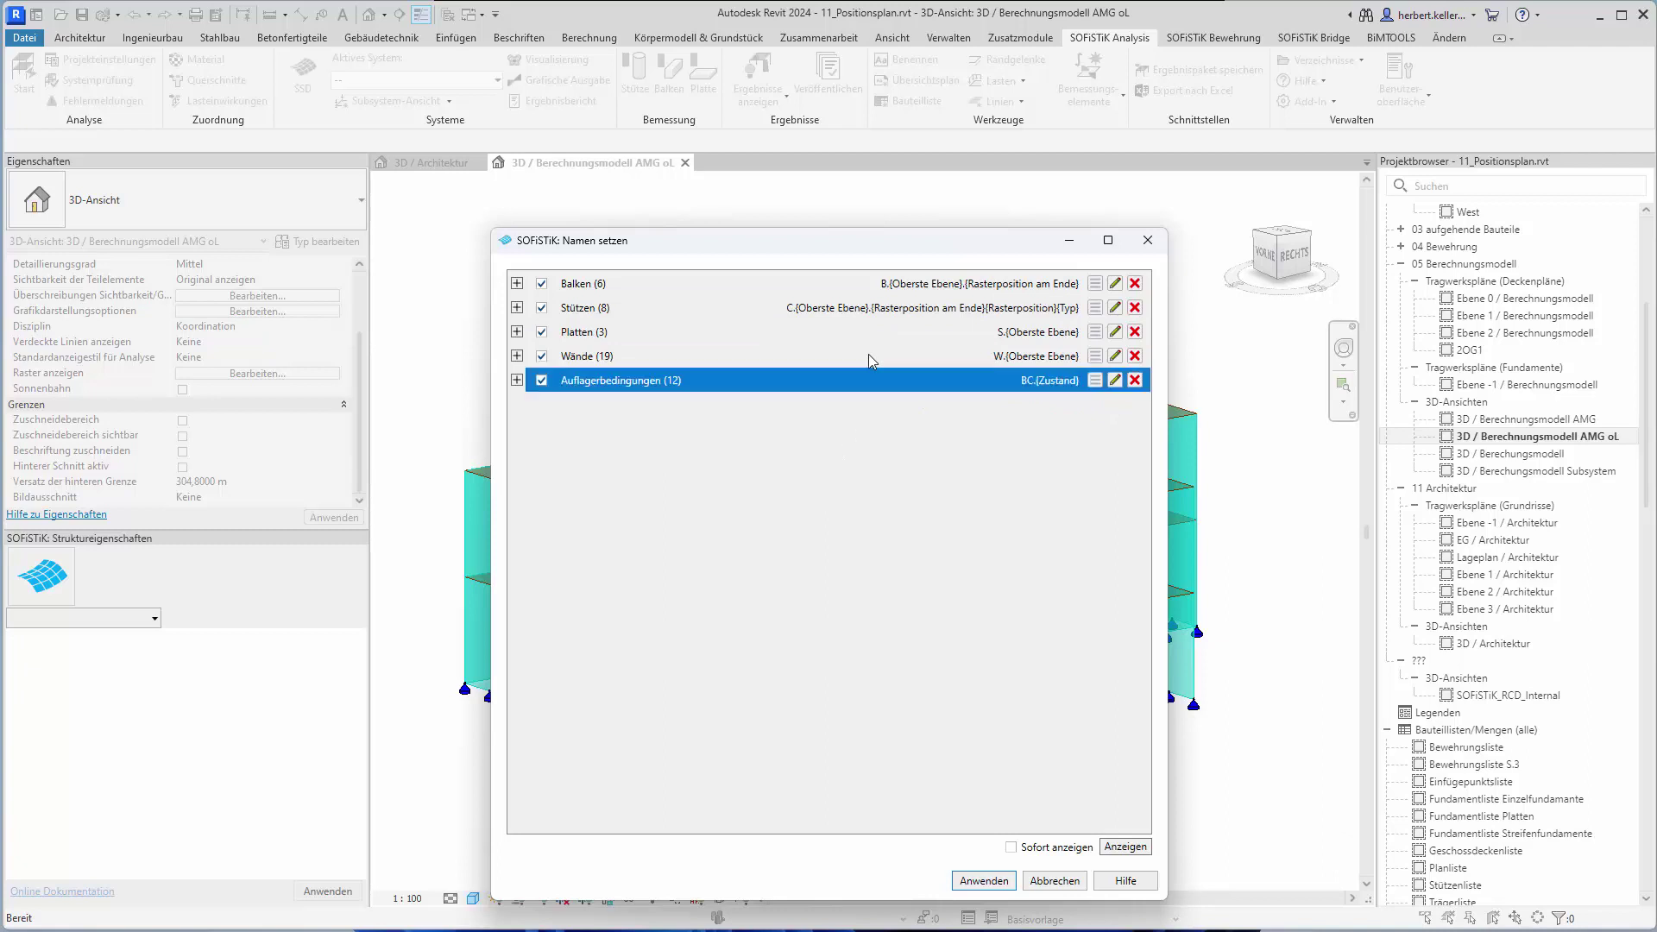
left_click(517, 283)
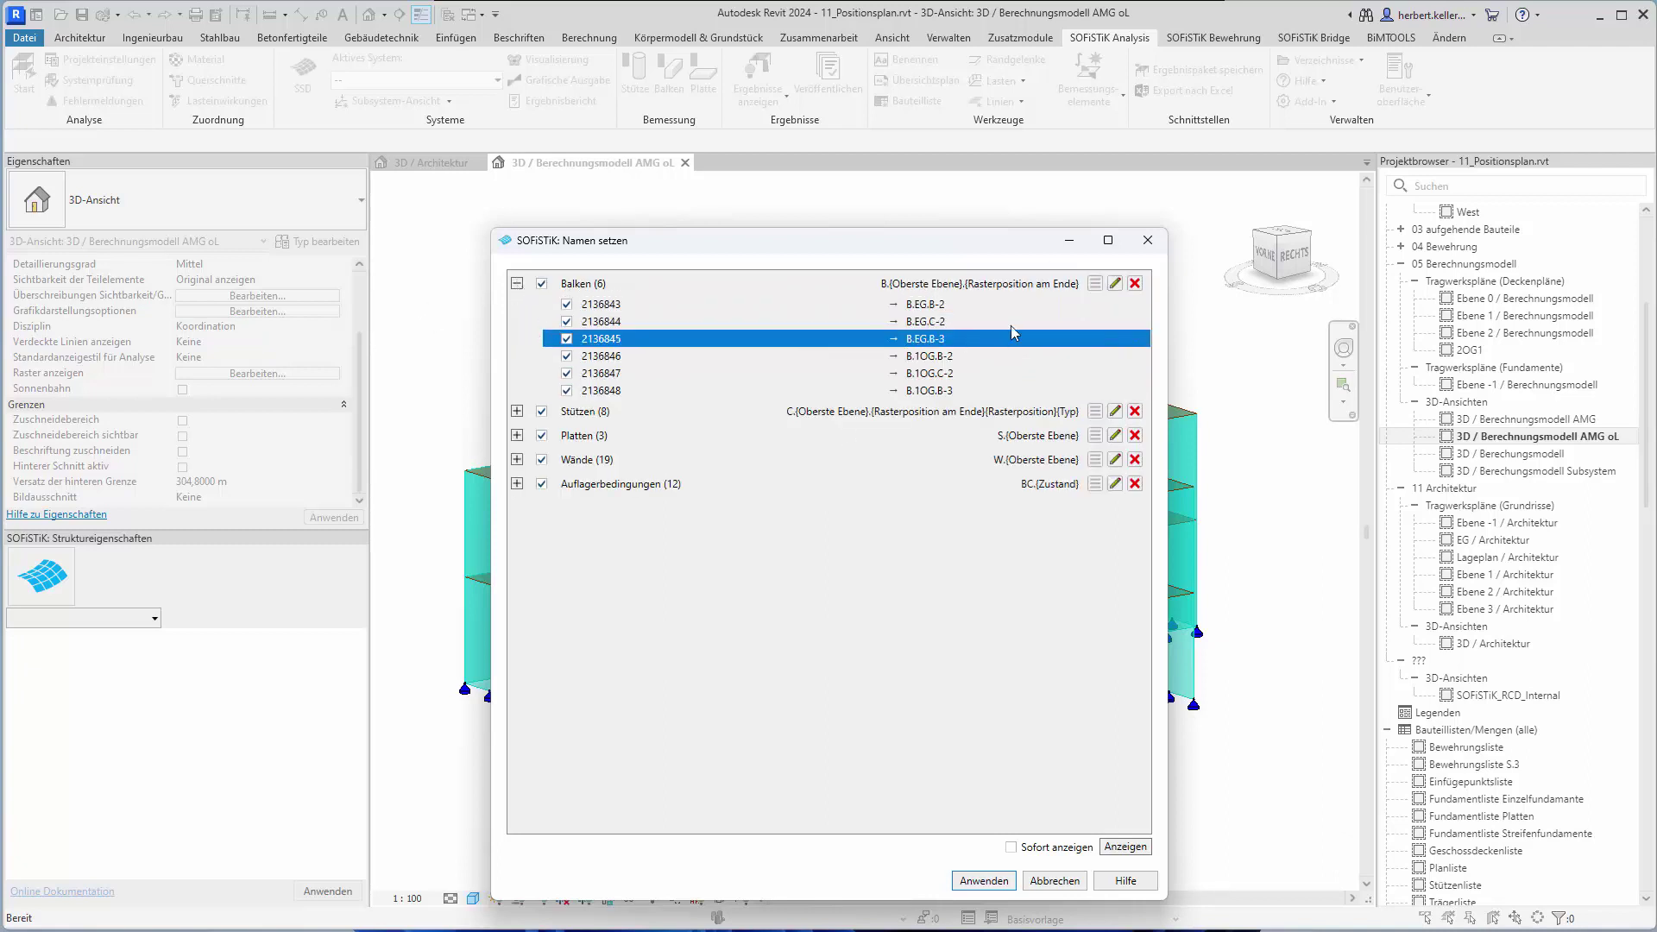
left_click(1070, 288)
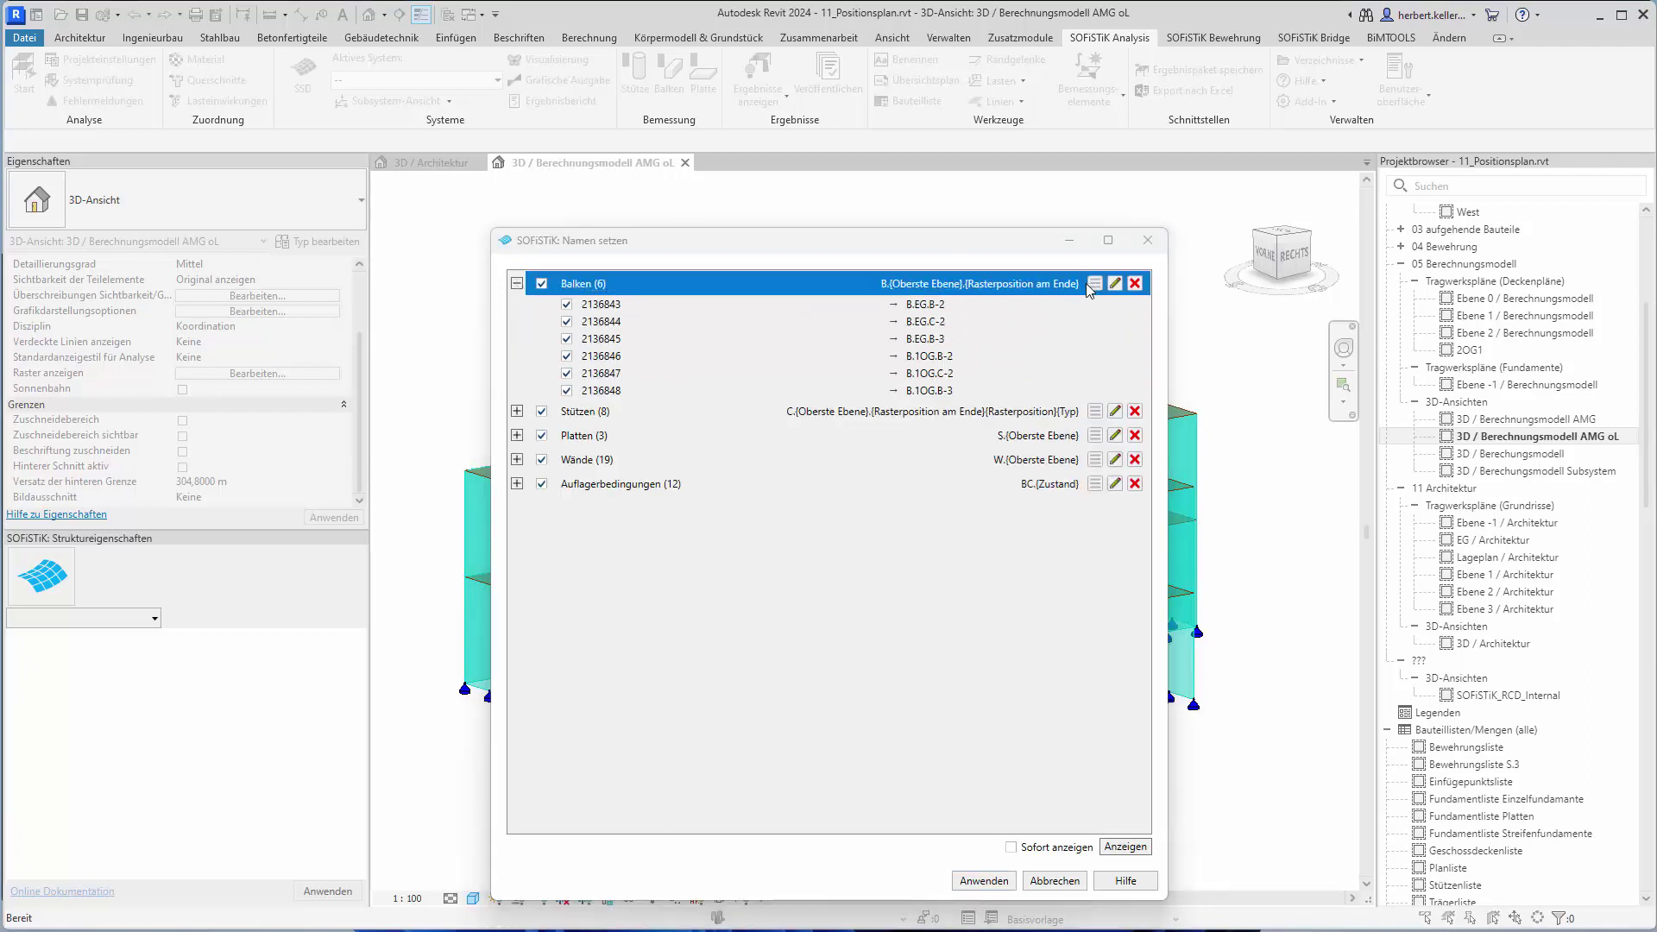
left_click(1012, 300)
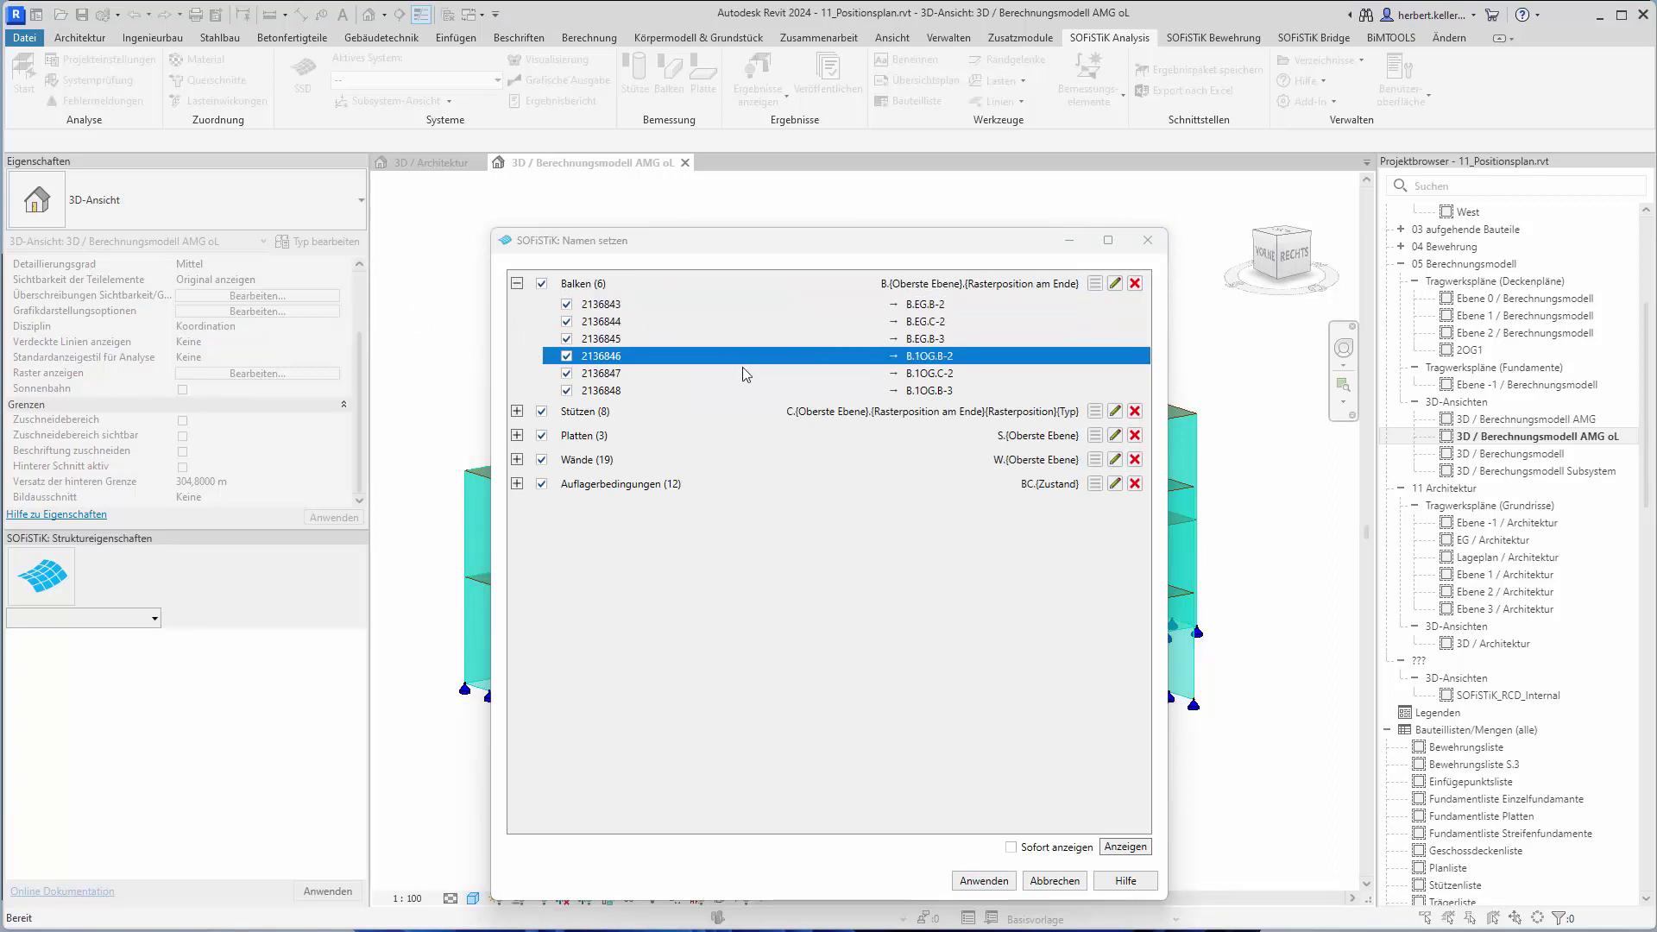
left_click(976, 354)
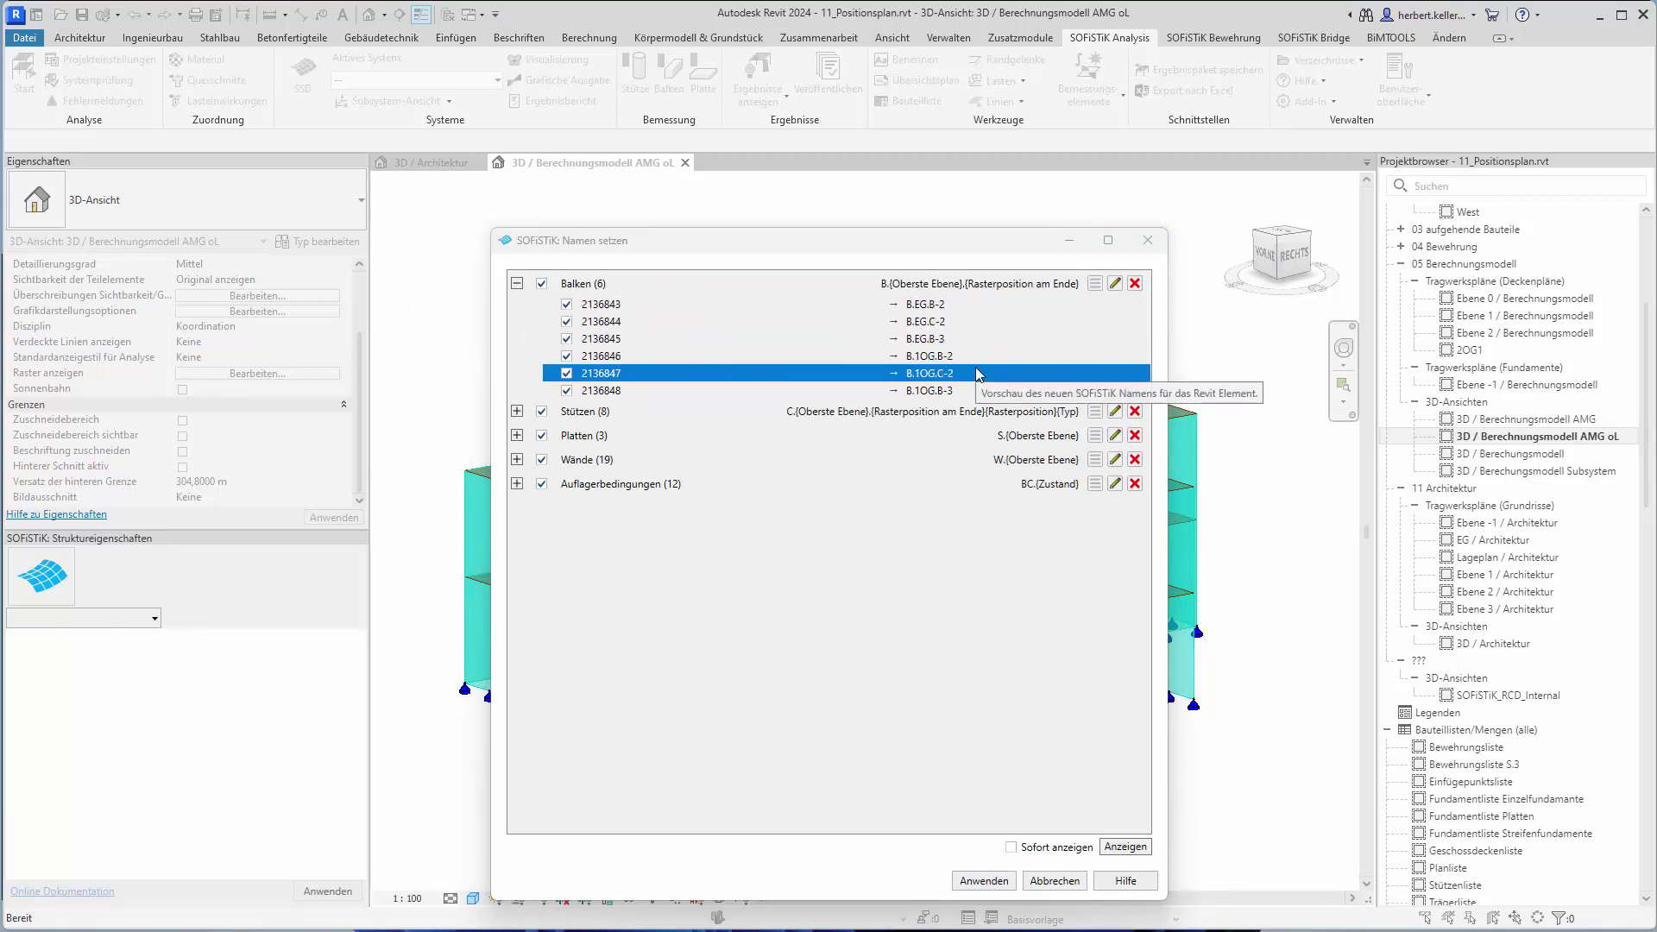
left_click(979, 337)
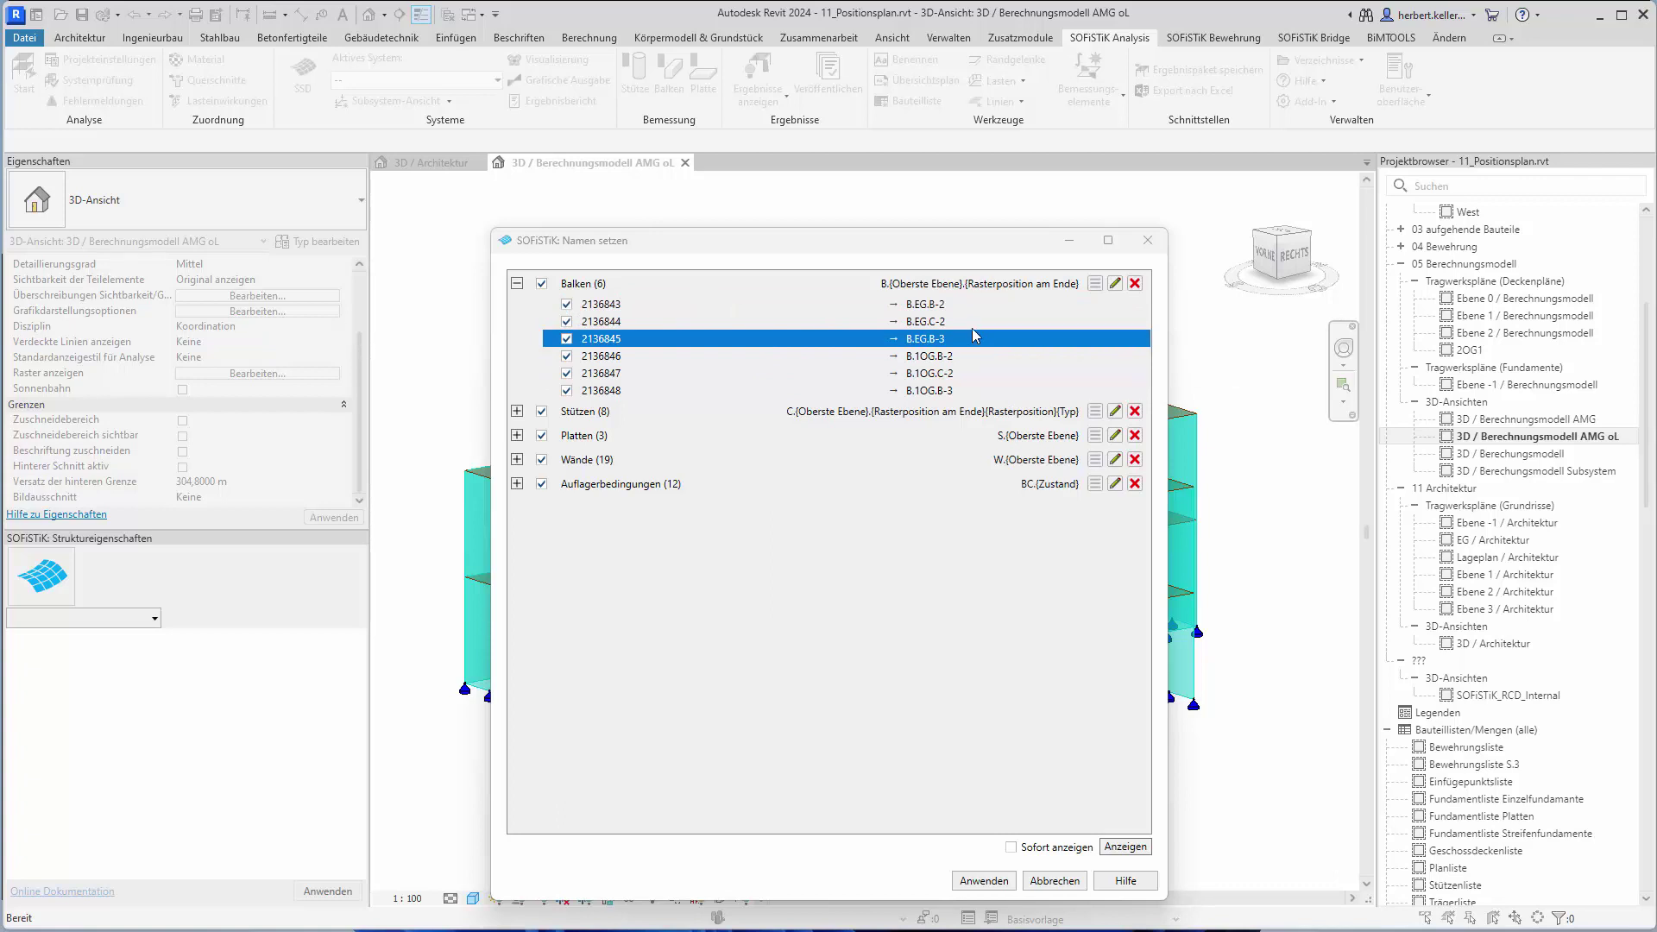
left_click(912, 326)
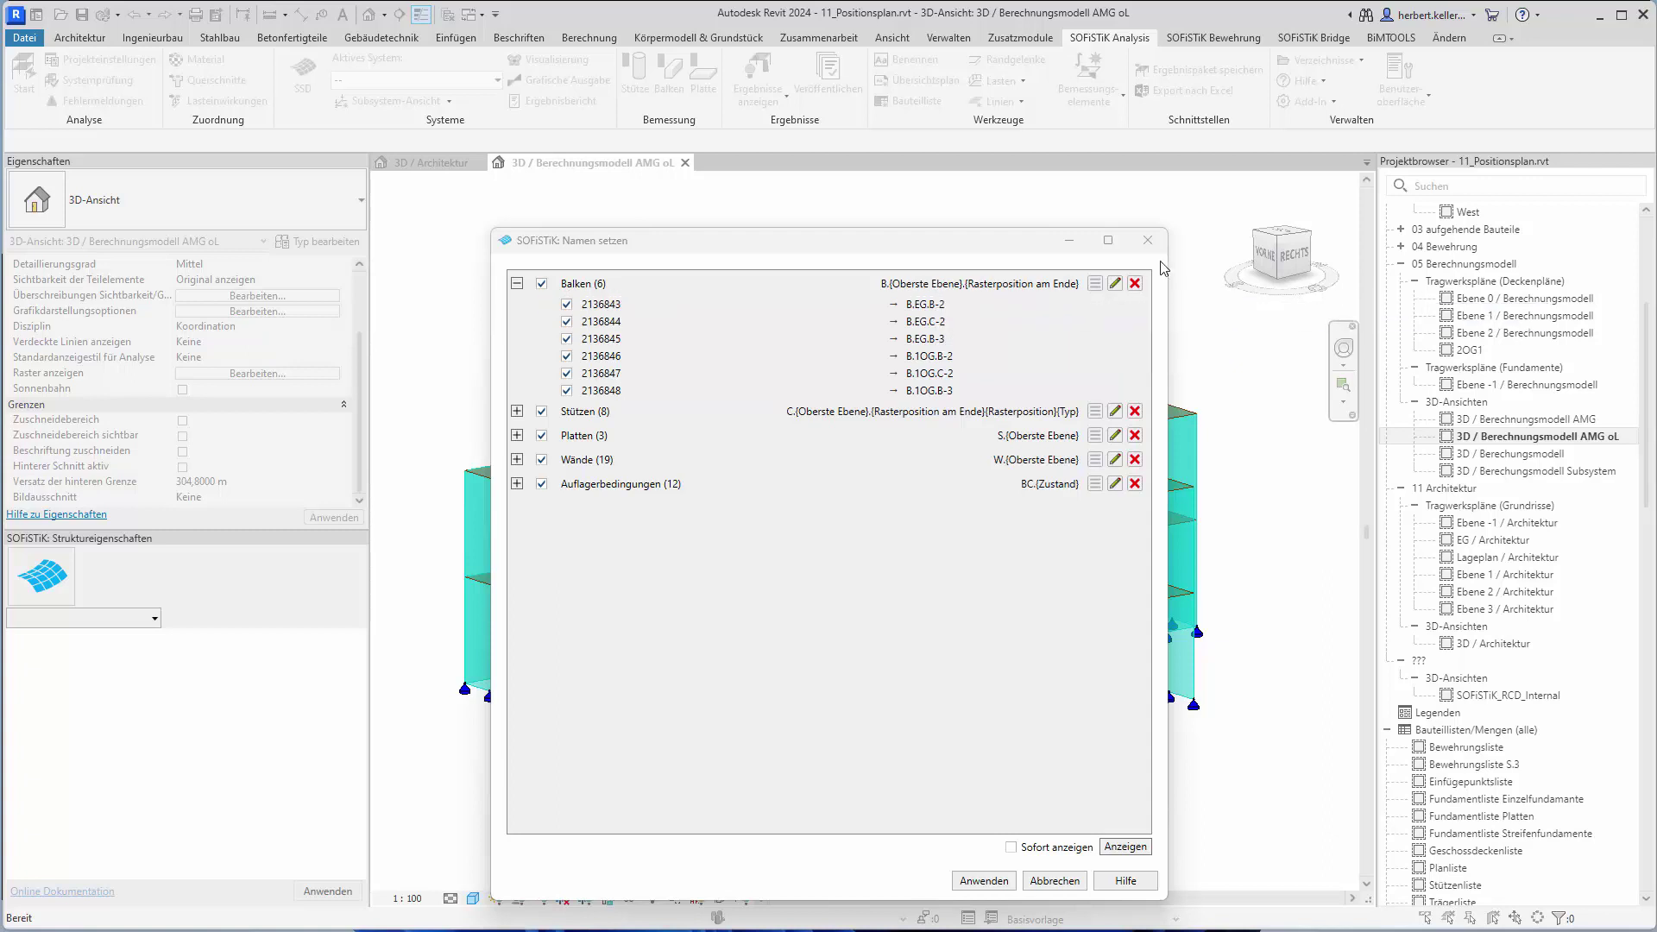
- Replace the beam naming rule's leading B. prefix with UZ
left_click(1114, 283)
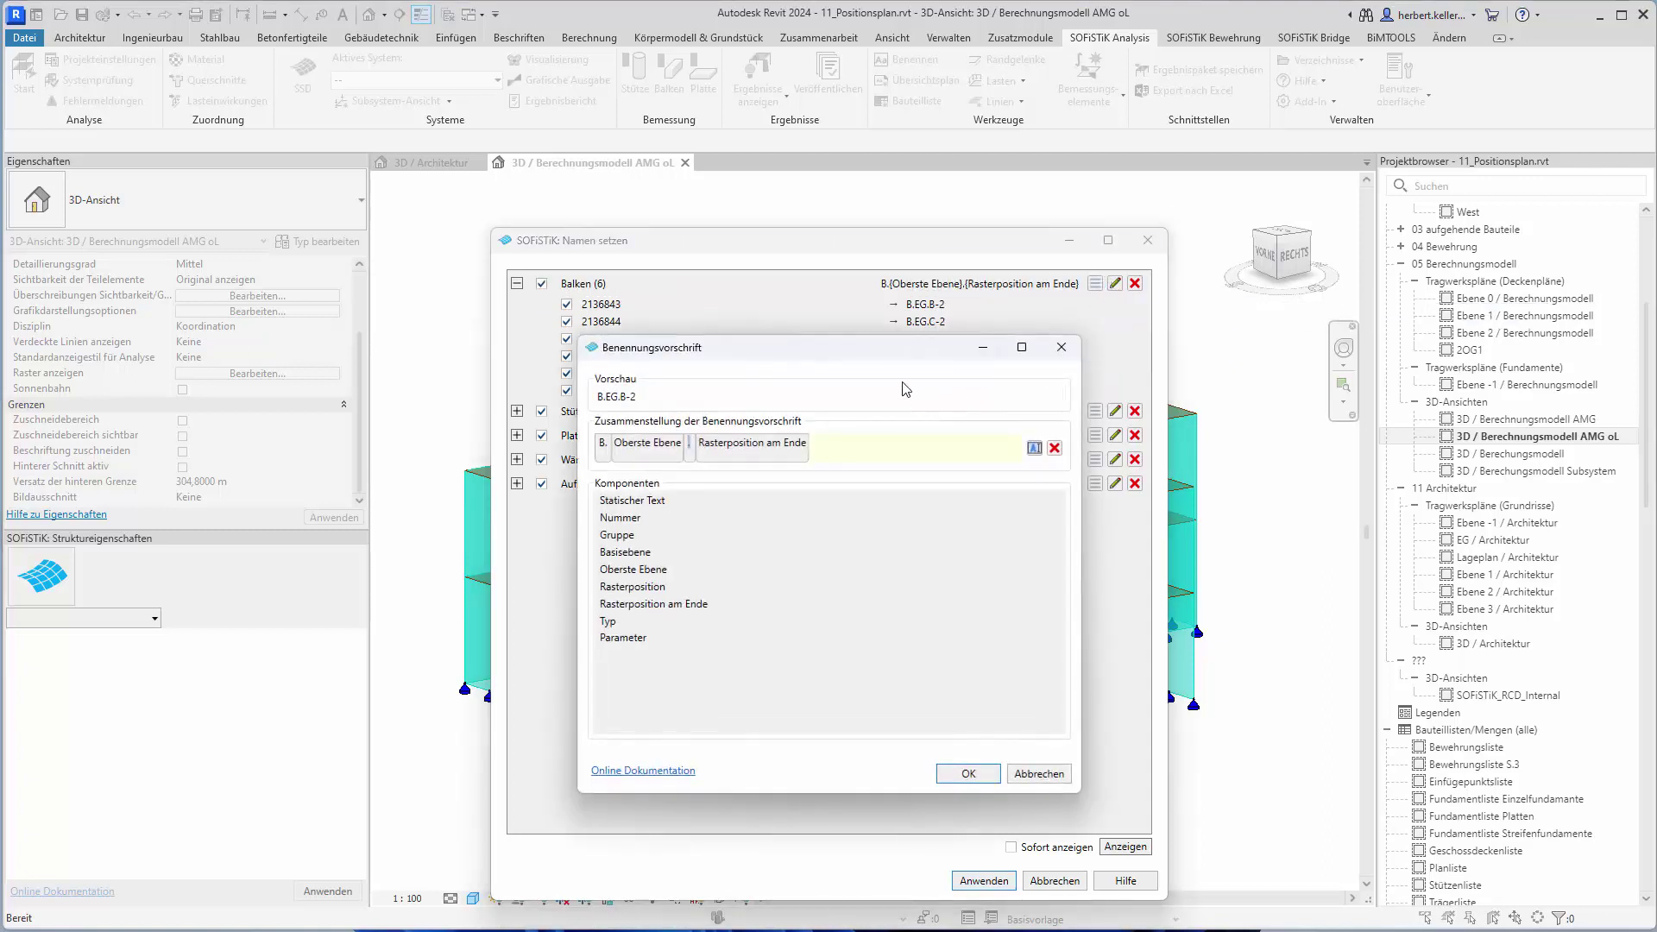
left_click_drag(878, 356, 898, 301)
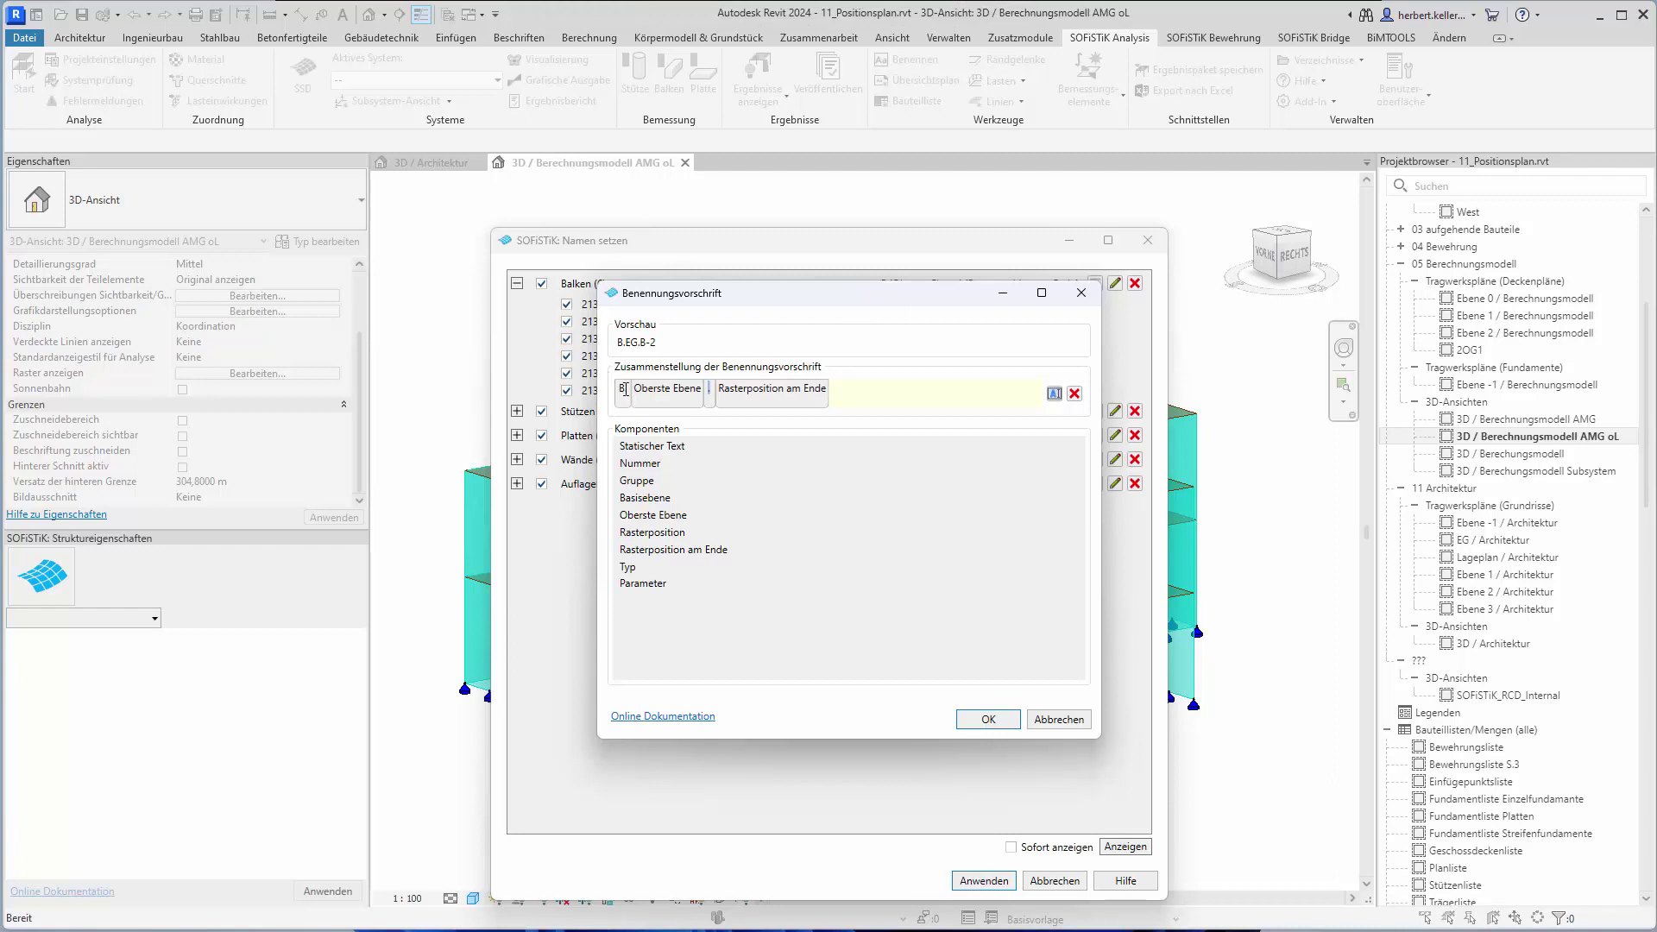
left_click(622, 389)
left_click(703, 404)
key("BackSpace")
key("BackSpace")
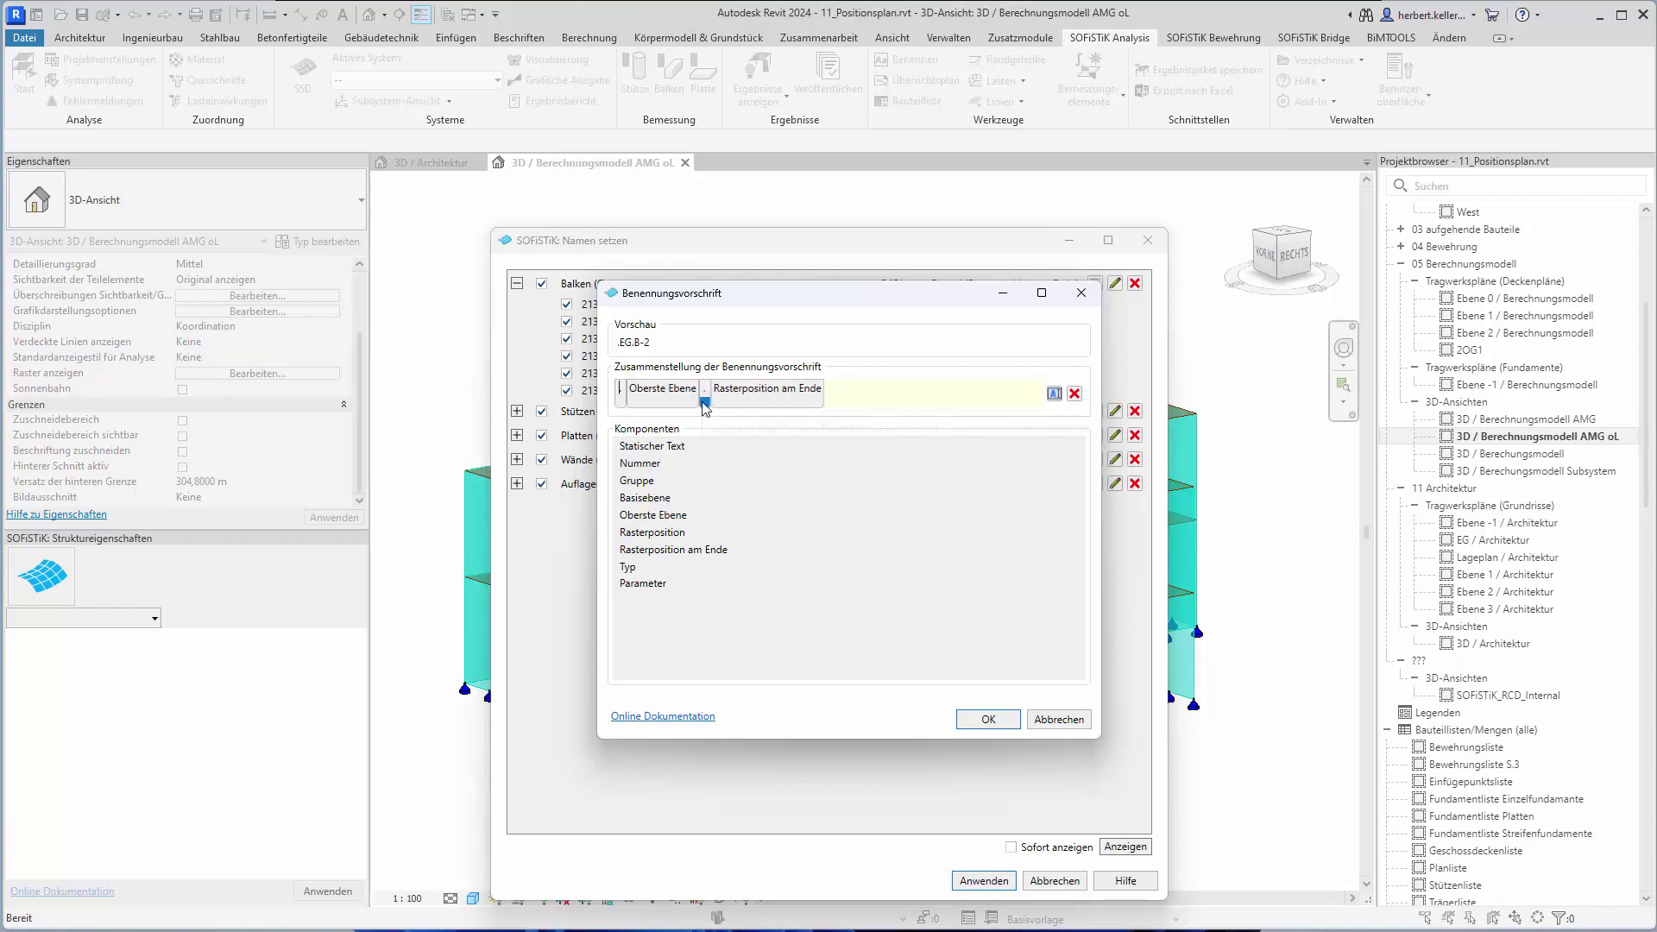
type("UZ")
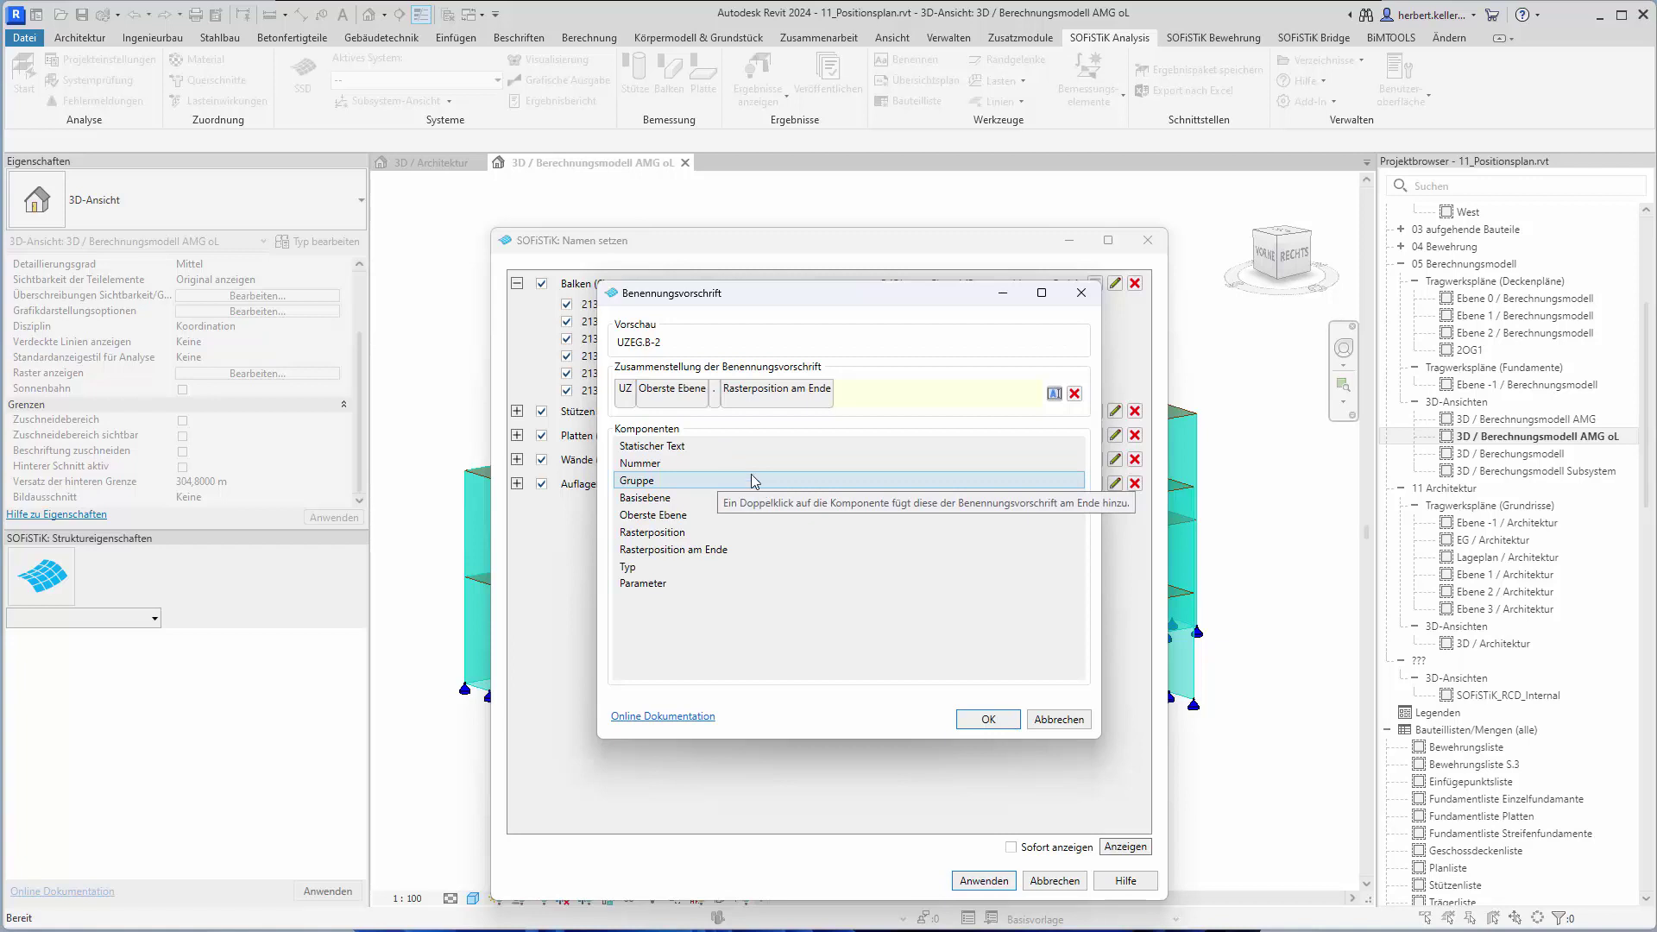
- Add a '.' after UZ, remove the stray space and 'Rasterposition am Ende', then open the help
left_click_drag(651, 450, 640, 399)
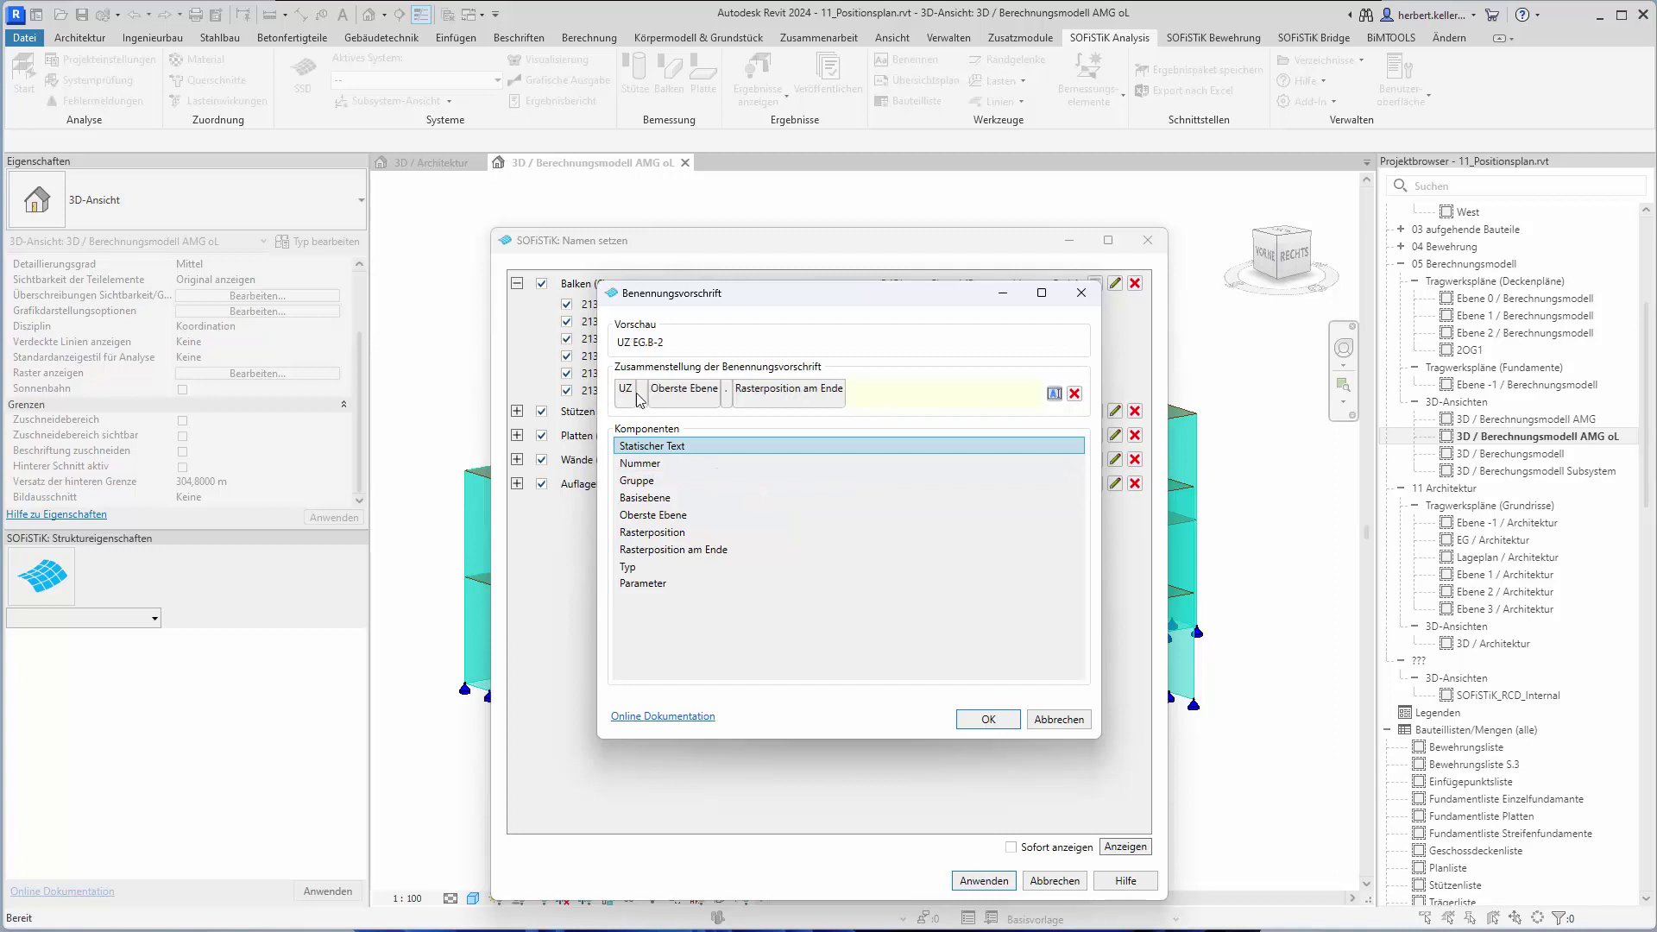
type(".")
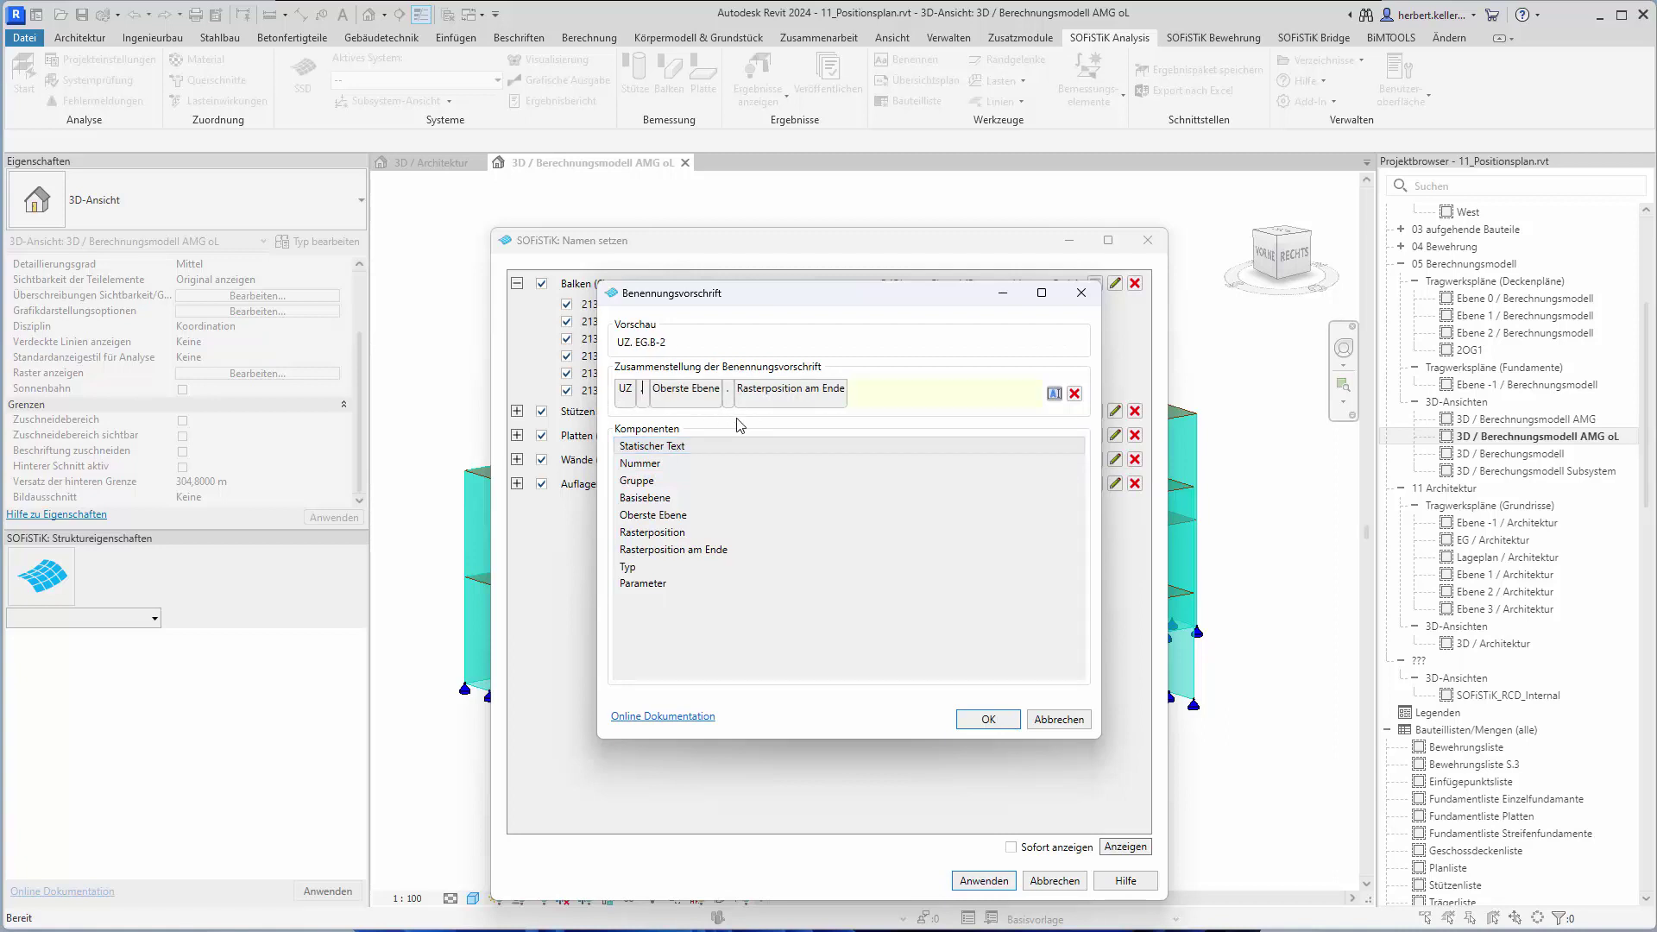
key("Delete")
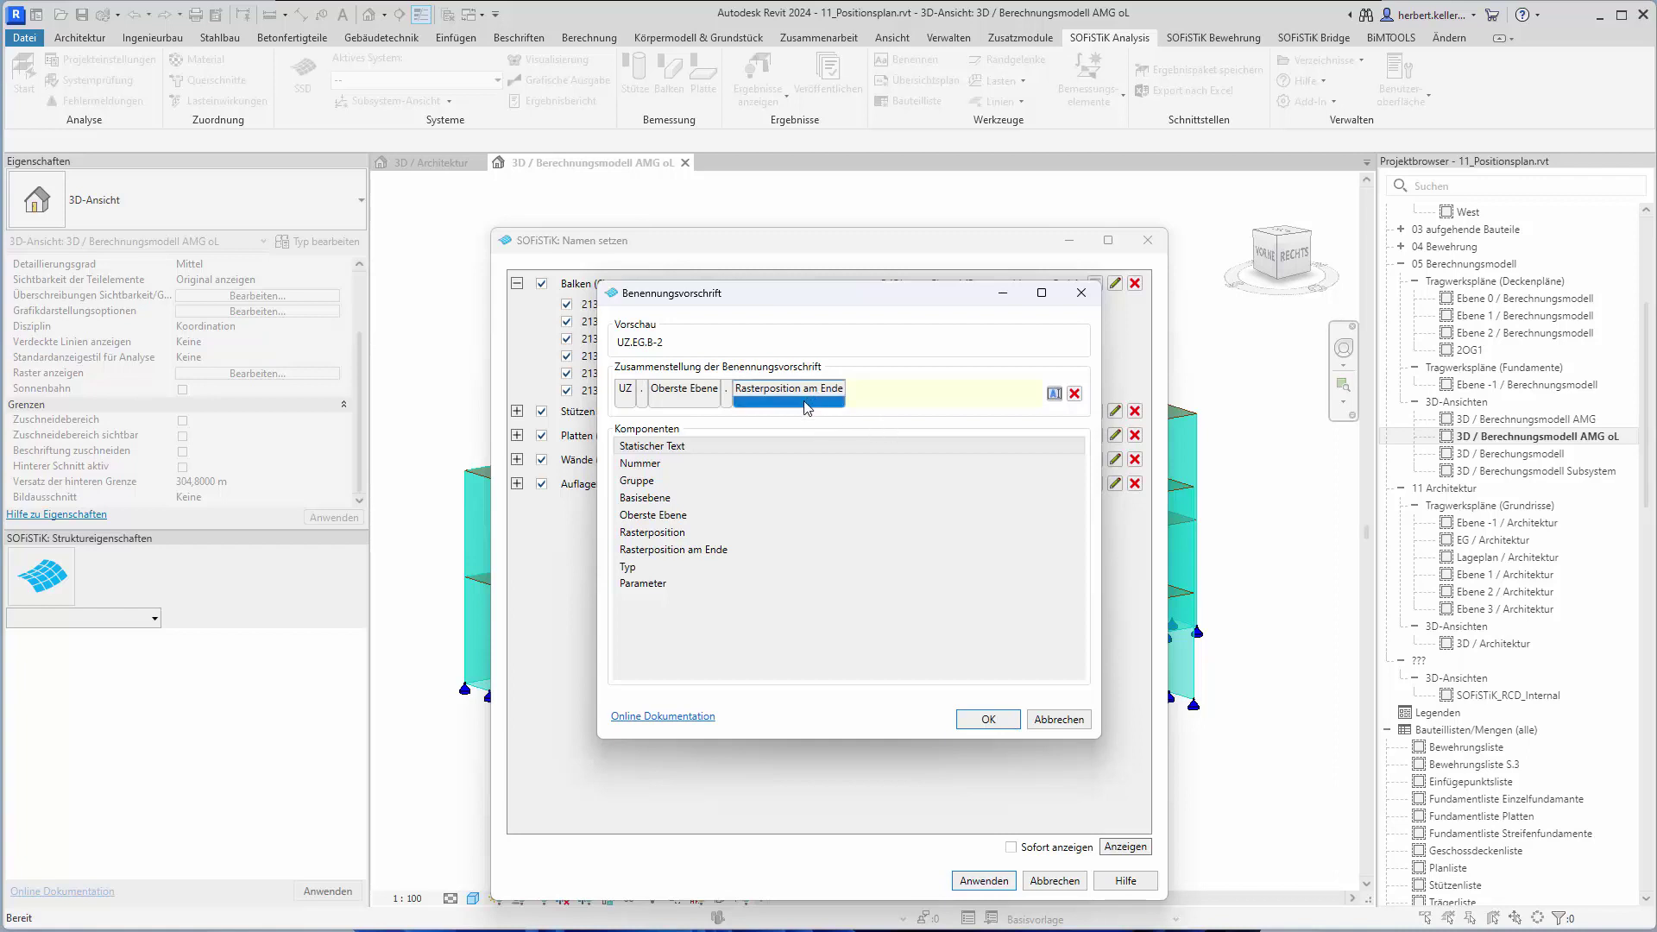
left_click_drag(807, 407, 845, 533)
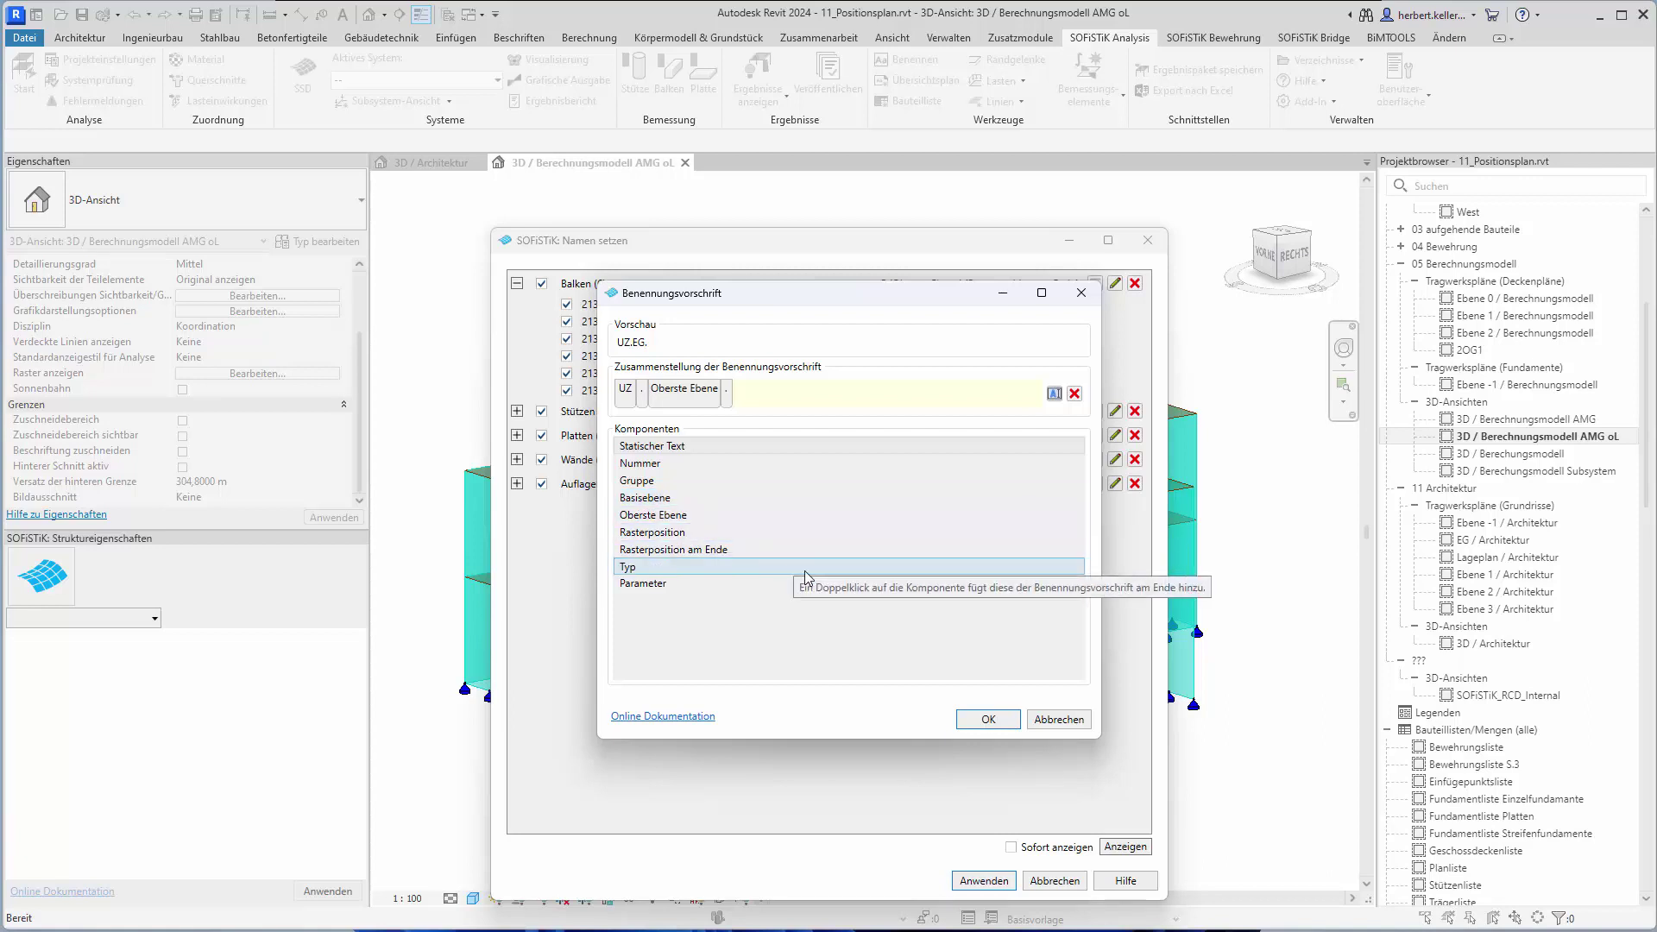
left_click(683, 723)
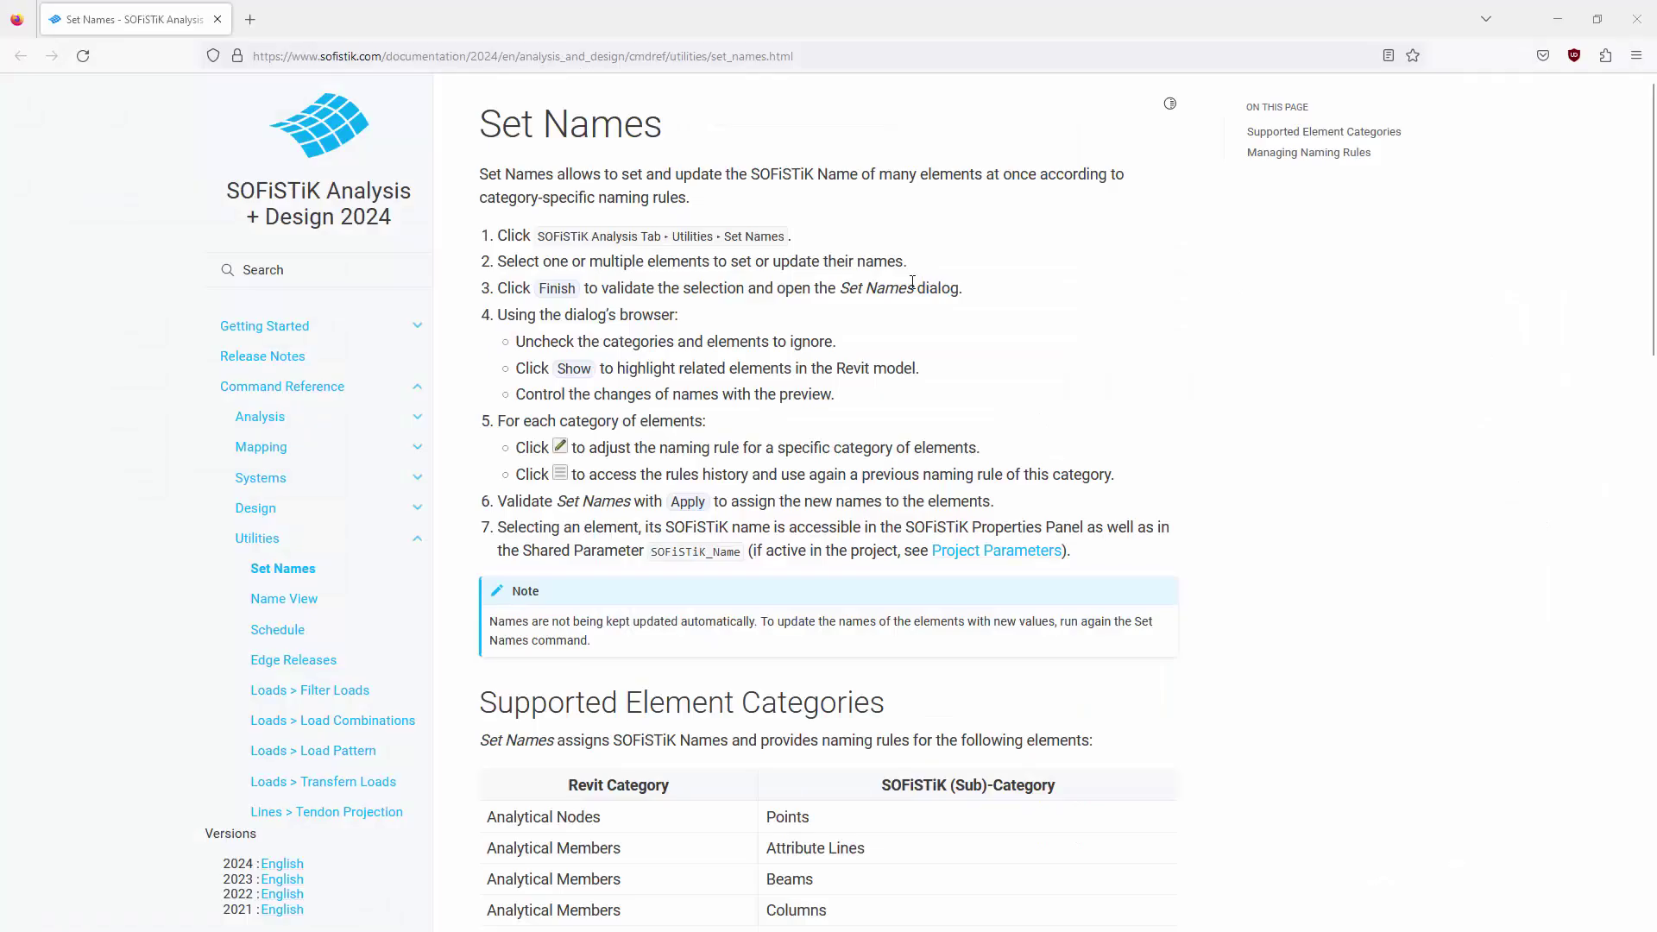
- Scroll through Supported Element Categories and Managing Naming Rules in Set Names help, then close Firefox
scroll(912, 283, "down", 3)
scroll(910, 285, "down", 3)
scroll(910, 286, "down", 5)
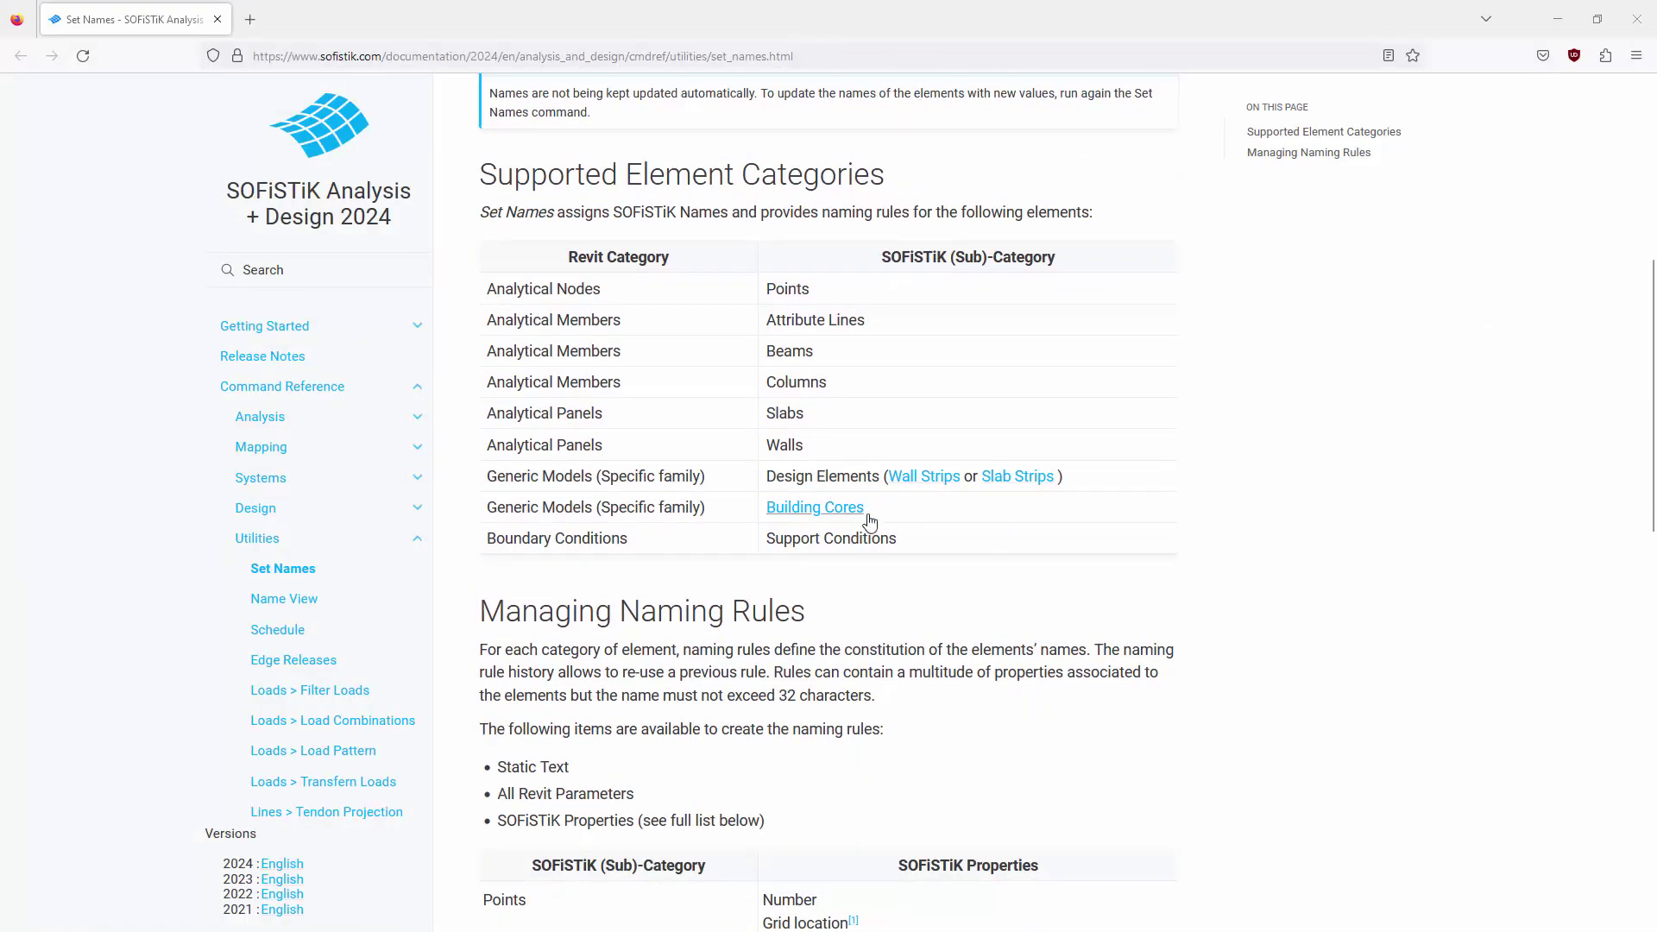
scroll(890, 529, "down", 2)
scroll(899, 529, "down", 4)
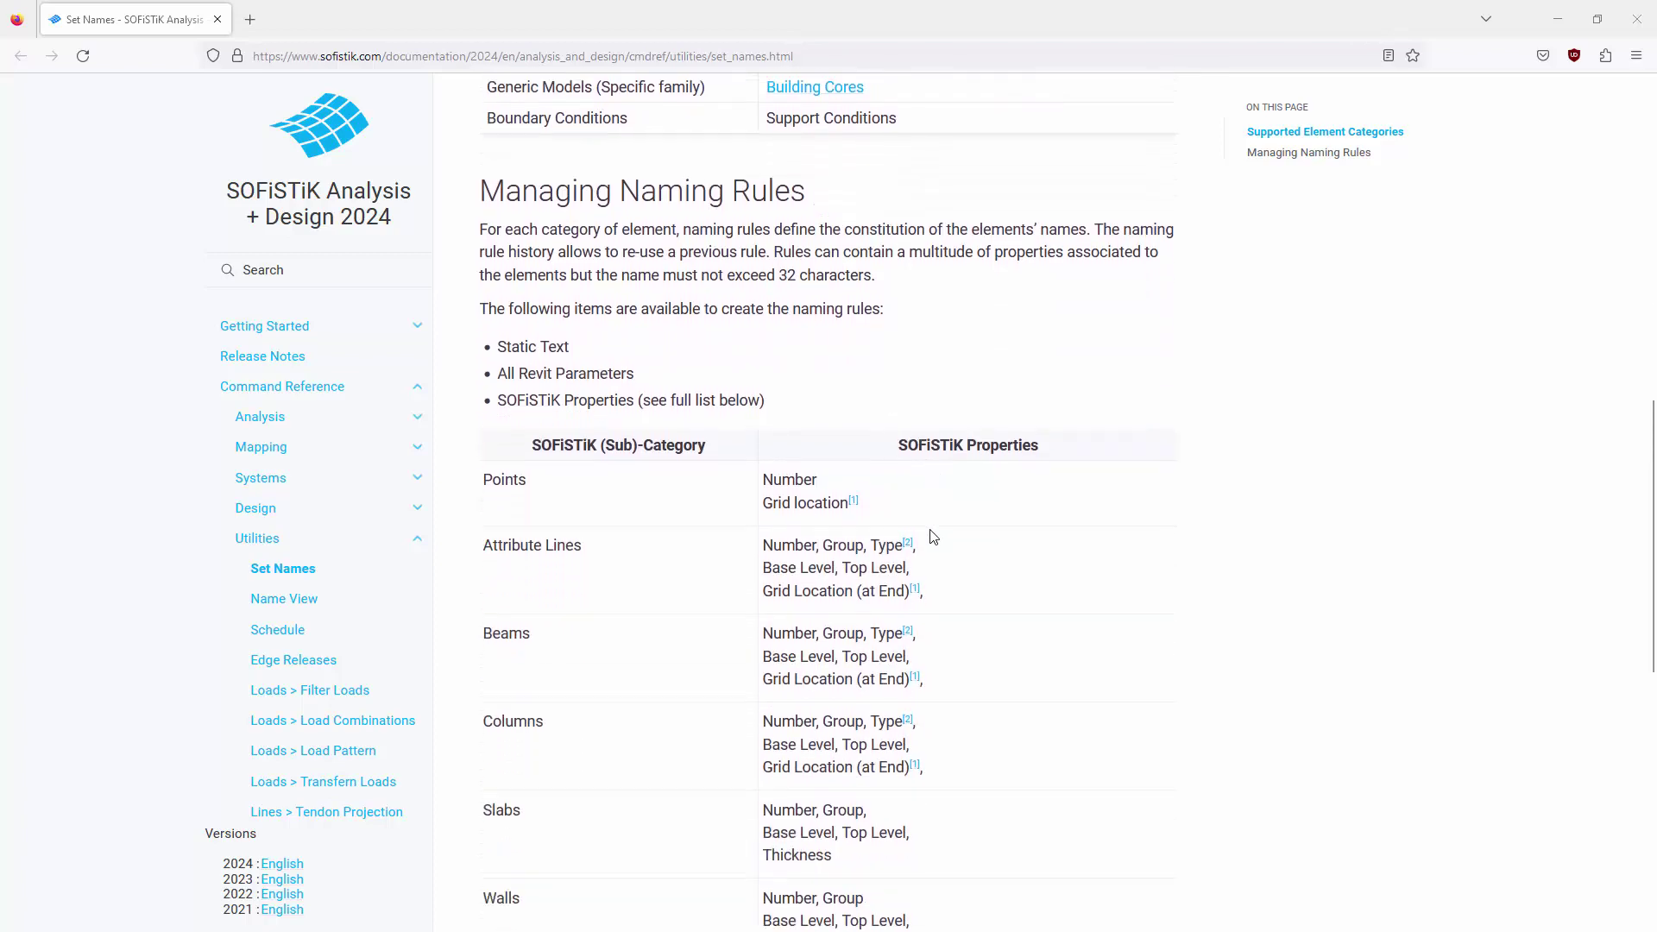
scroll(981, 506, "up", 5)
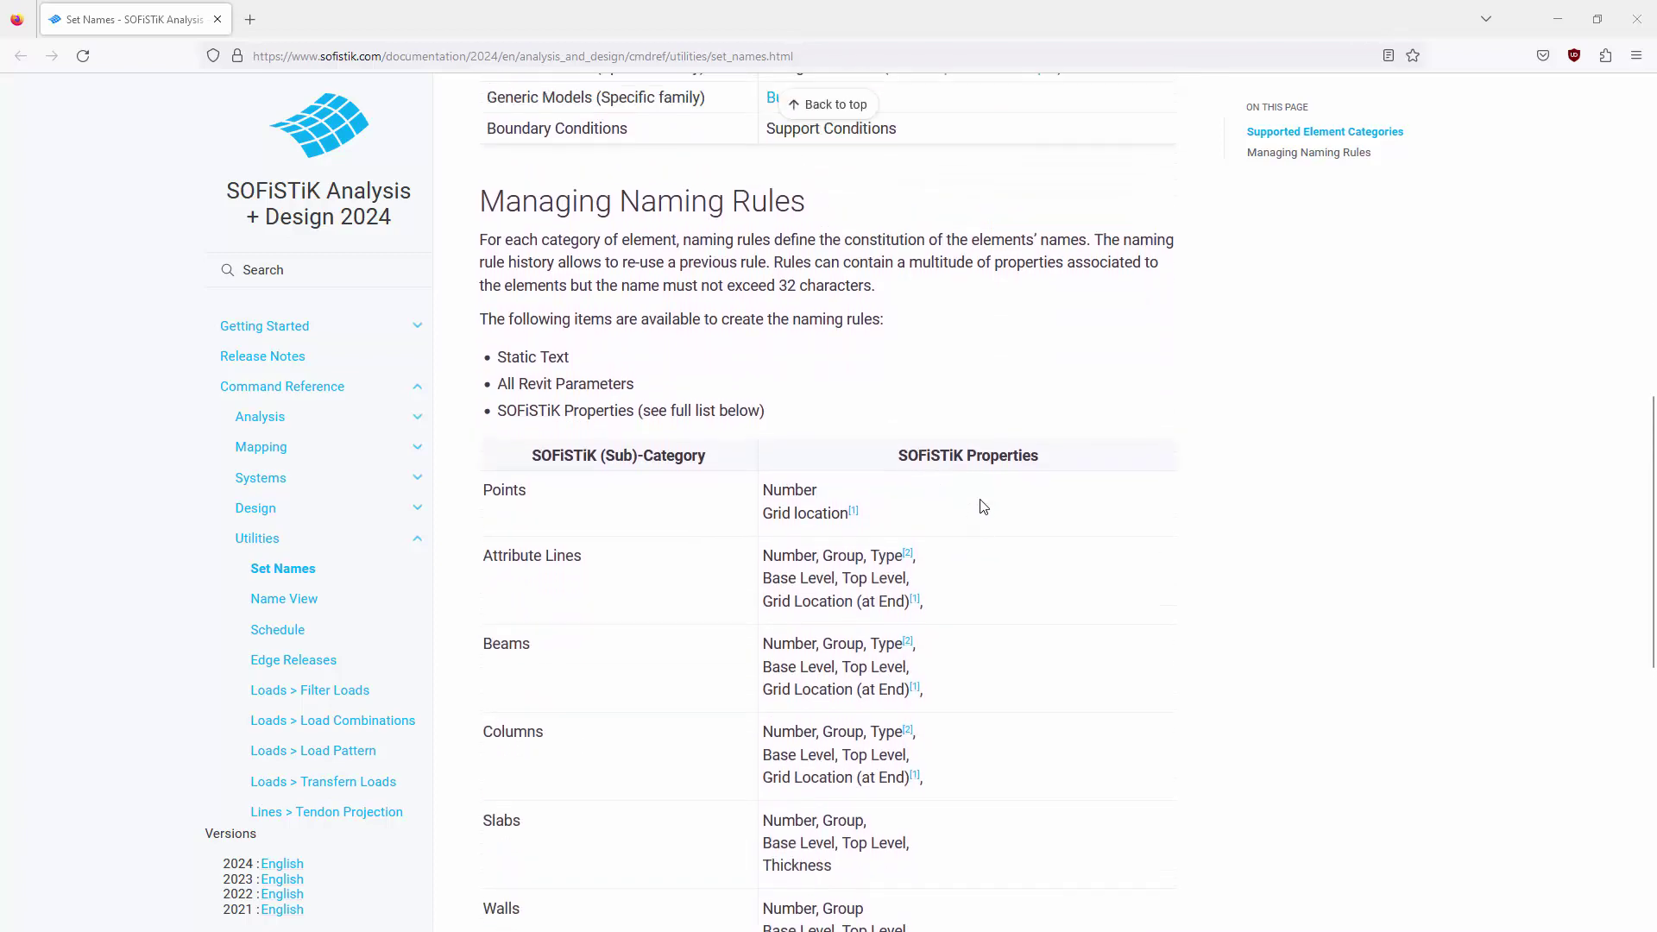
left_click(1636, 26)
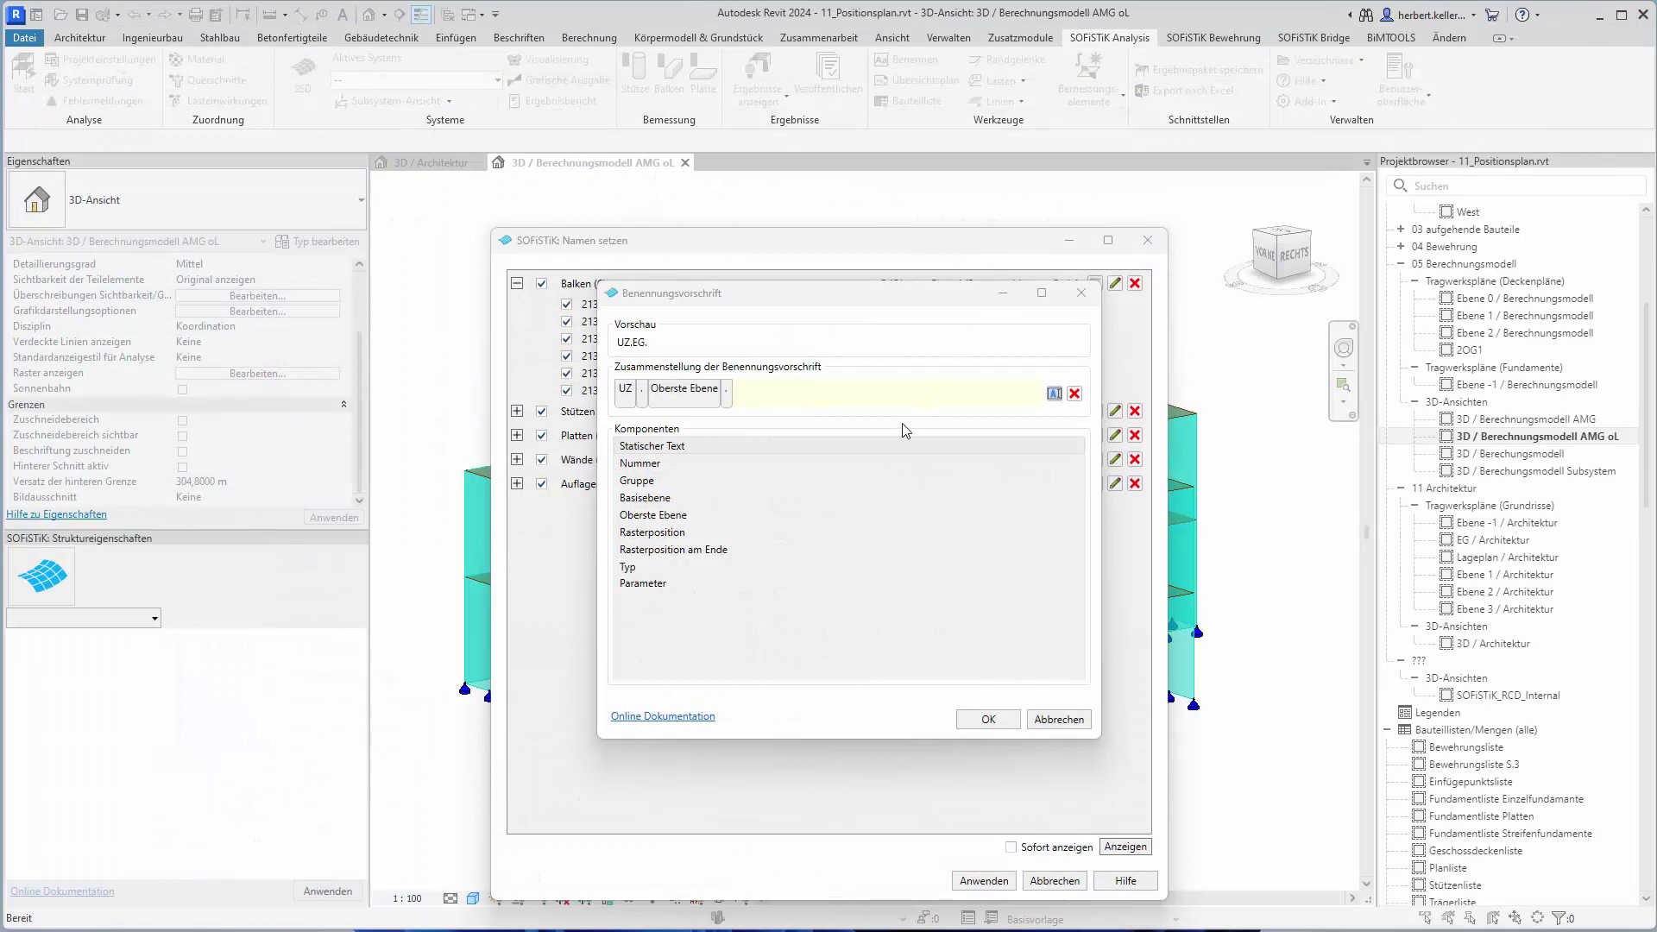
- Discard an empty Parameter component and confirm the UZ.(Oberste Ebene). beam rule
mouse_move(644, 583)
double_click(686, 583)
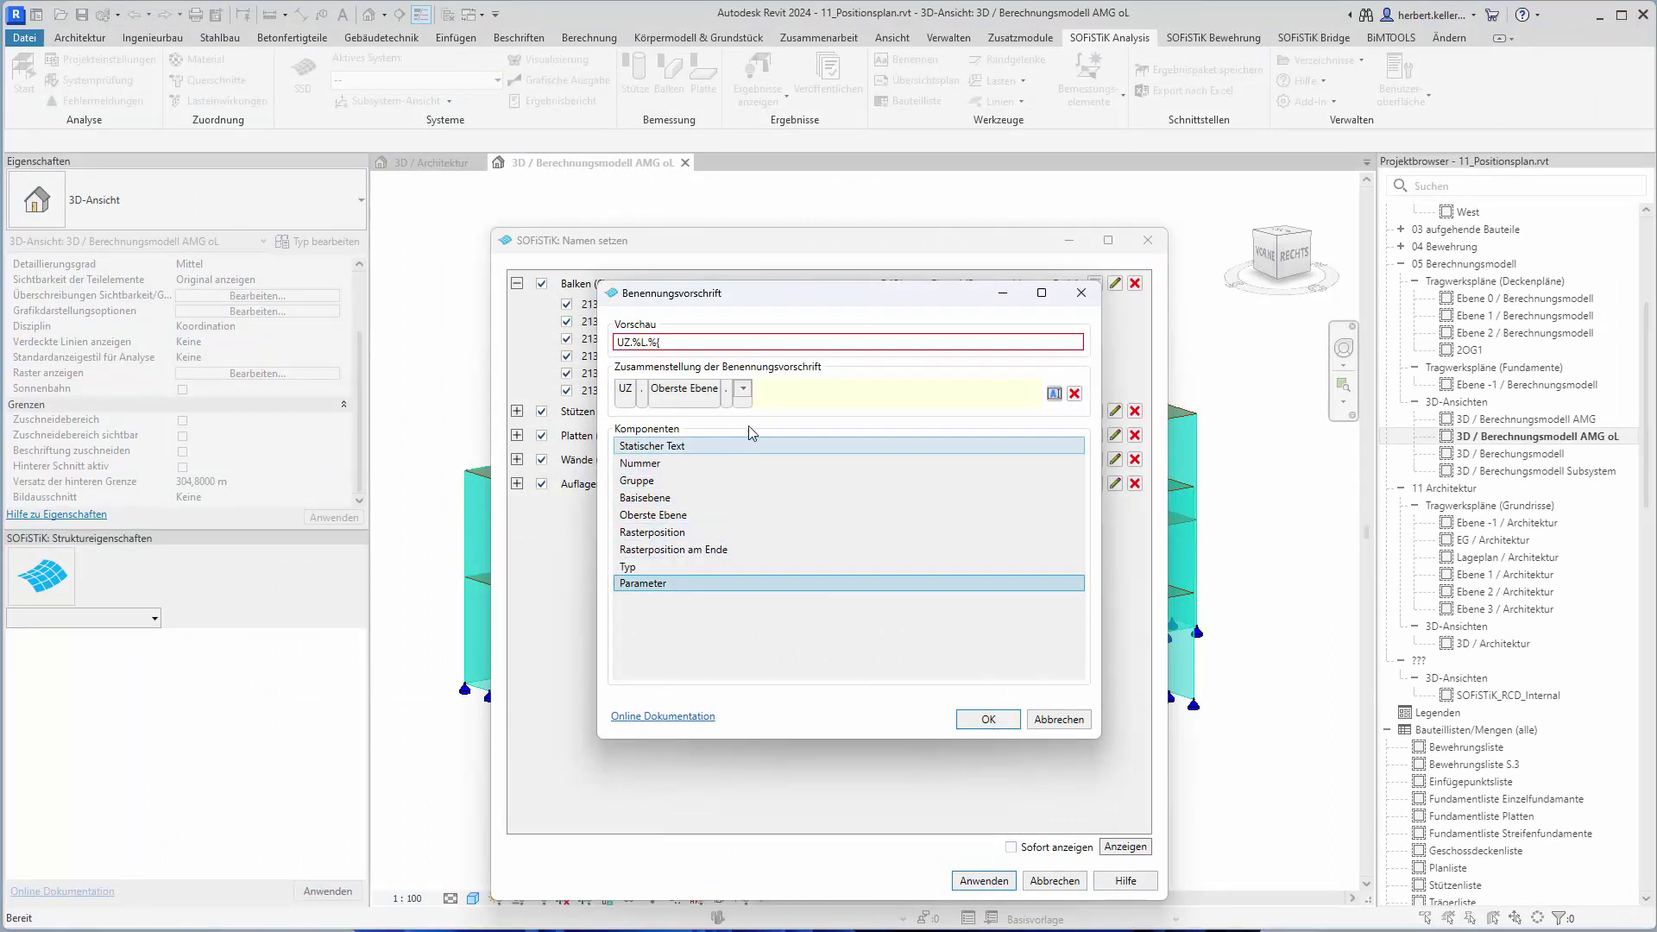
left_click(744, 390)
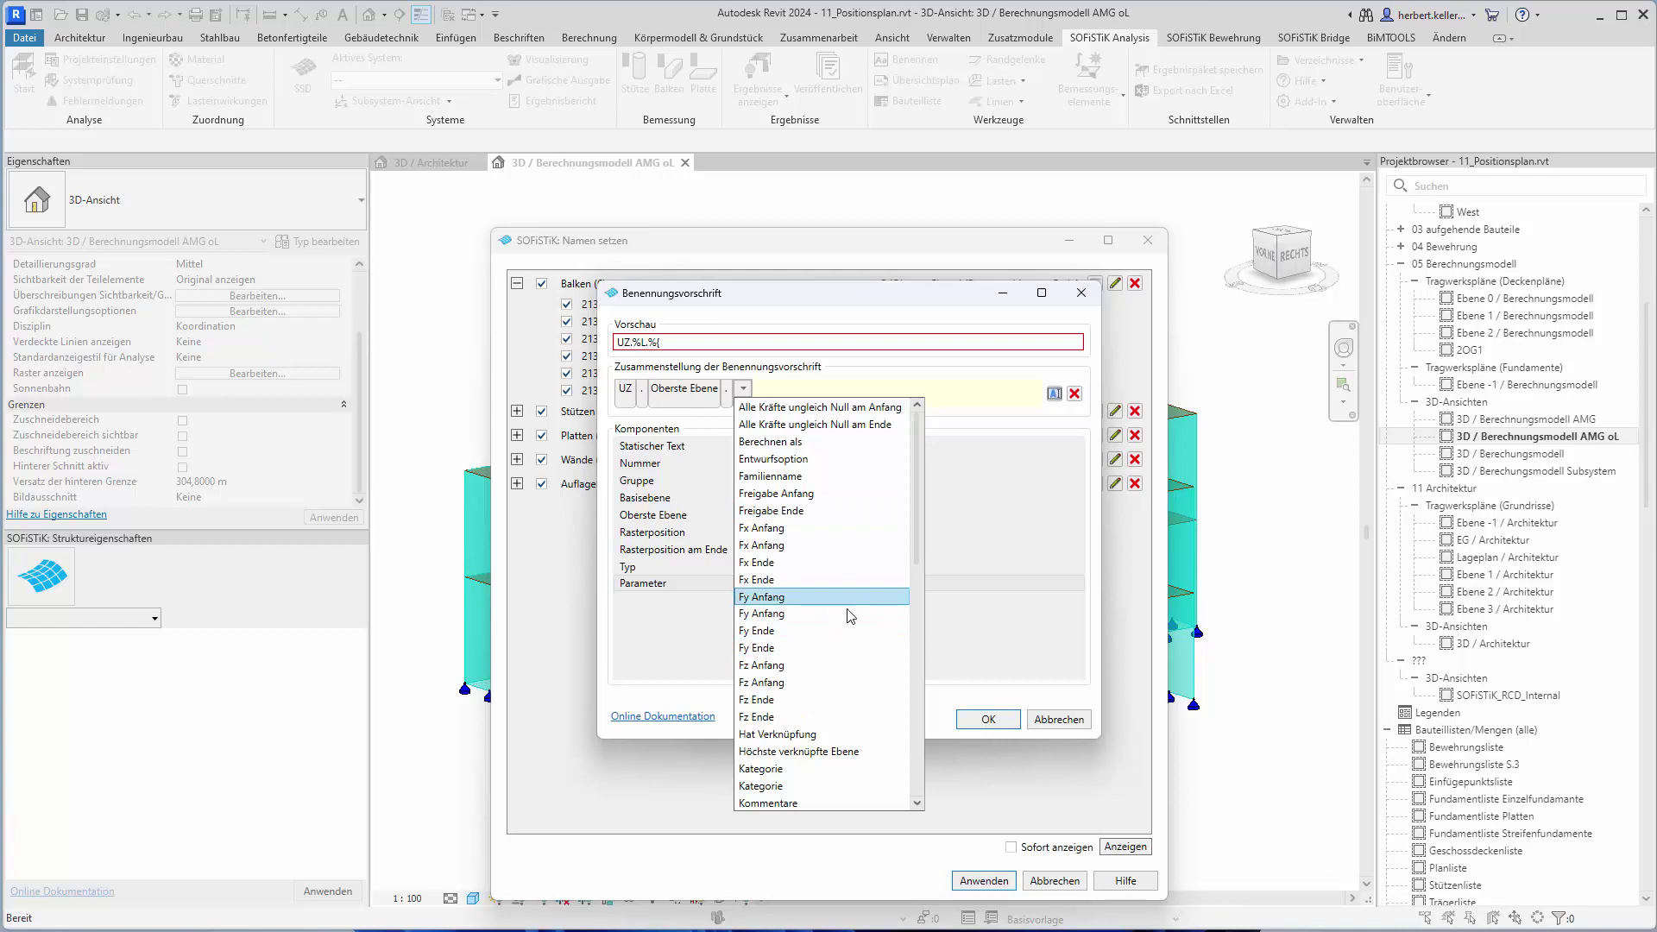
left_click(1040, 693)
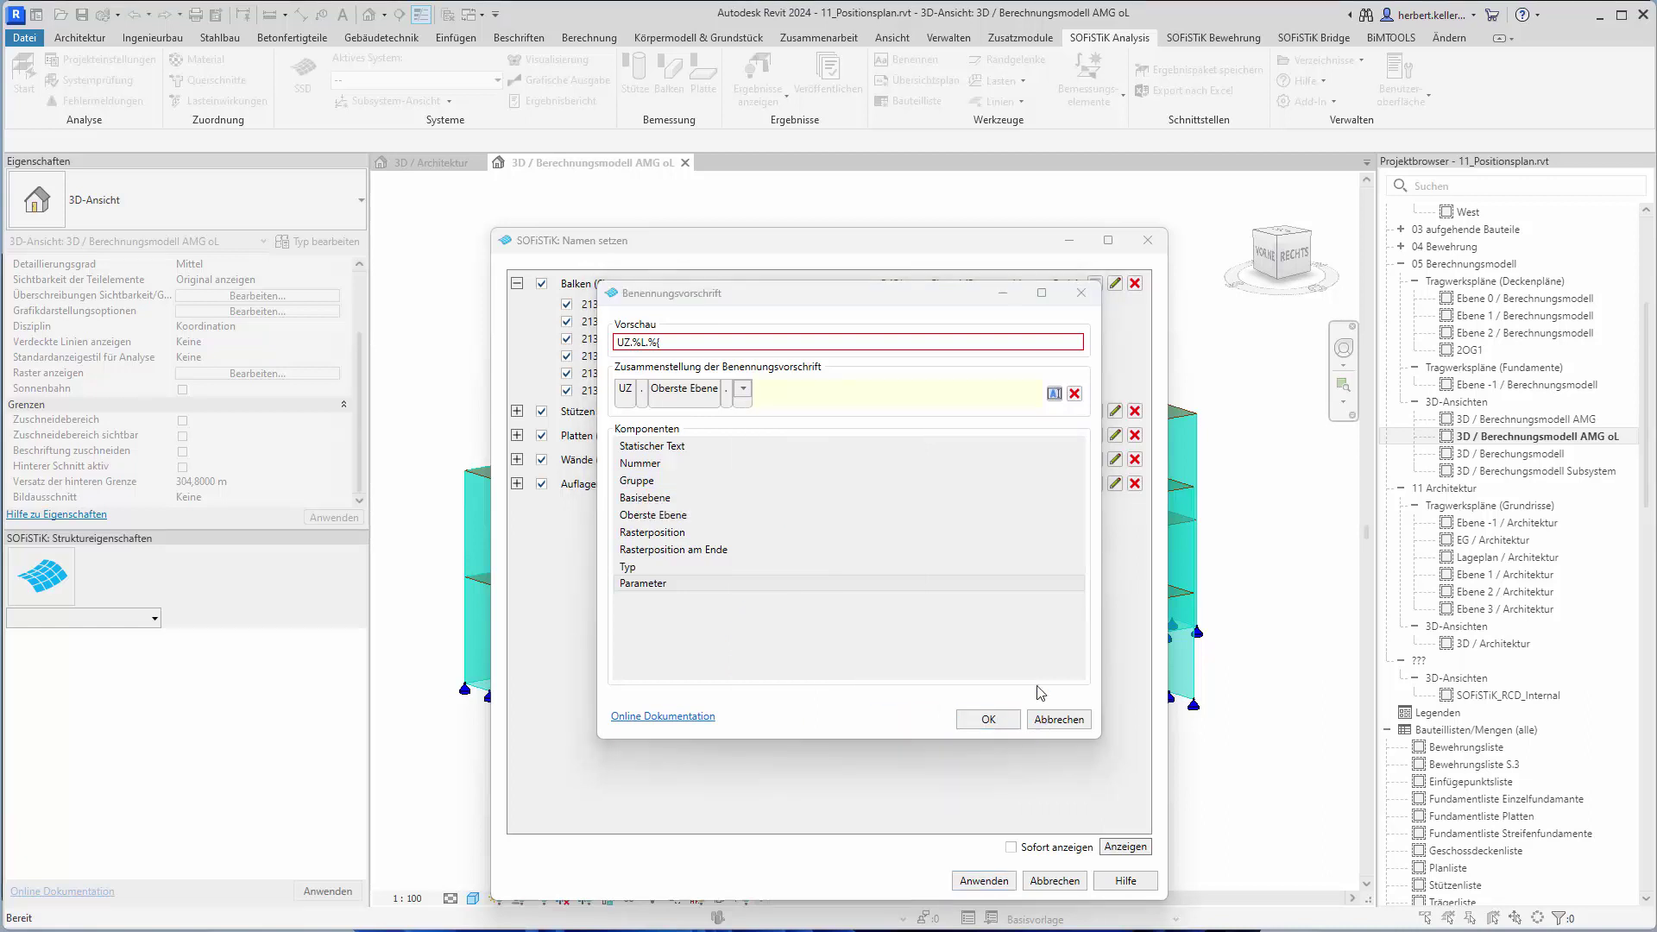
left_click(747, 408)
left_click(831, 526)
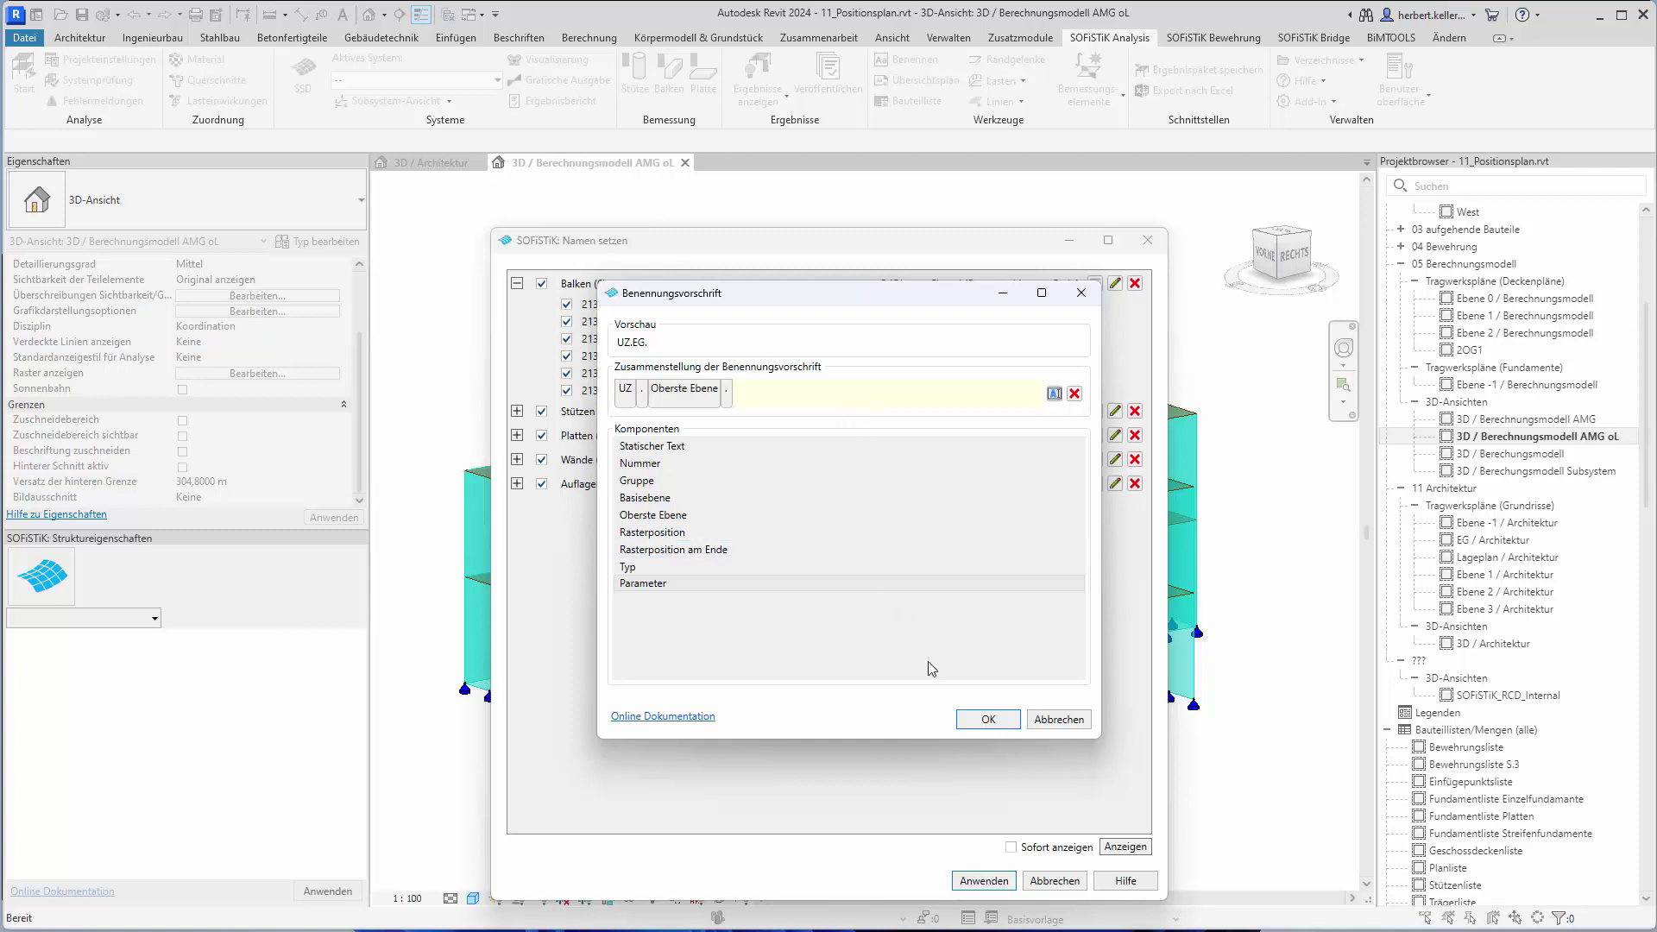
left_click(992, 721)
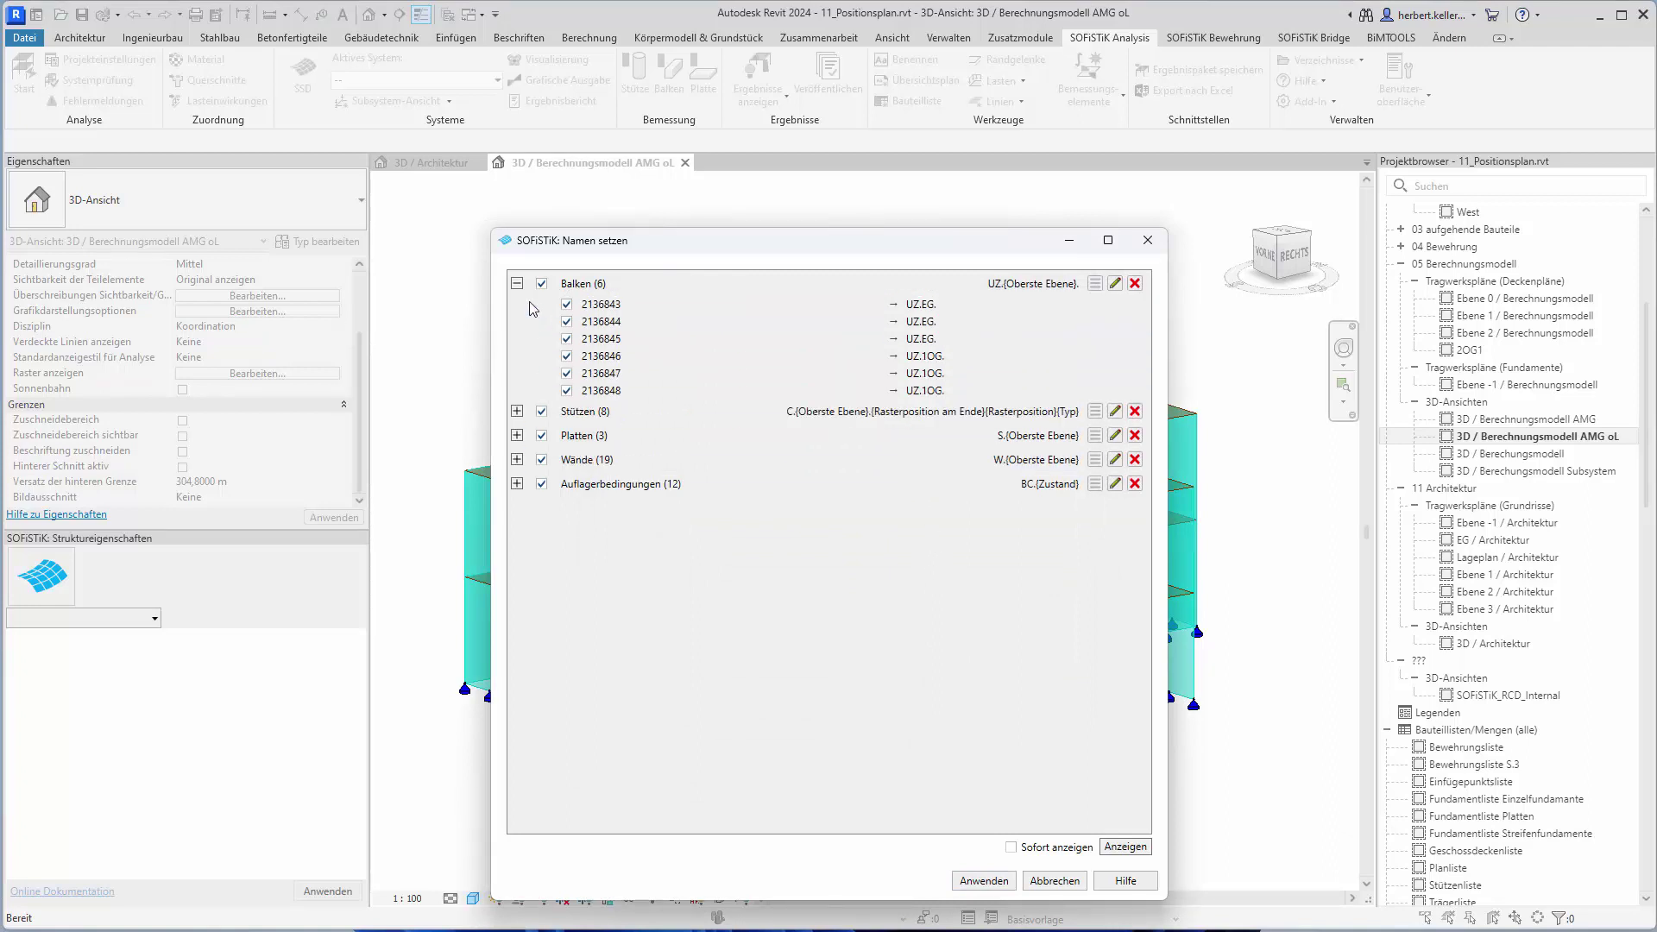
- Open the Stützen naming rule and change the leading 'C.' to 'S.'
left_click(517, 283)
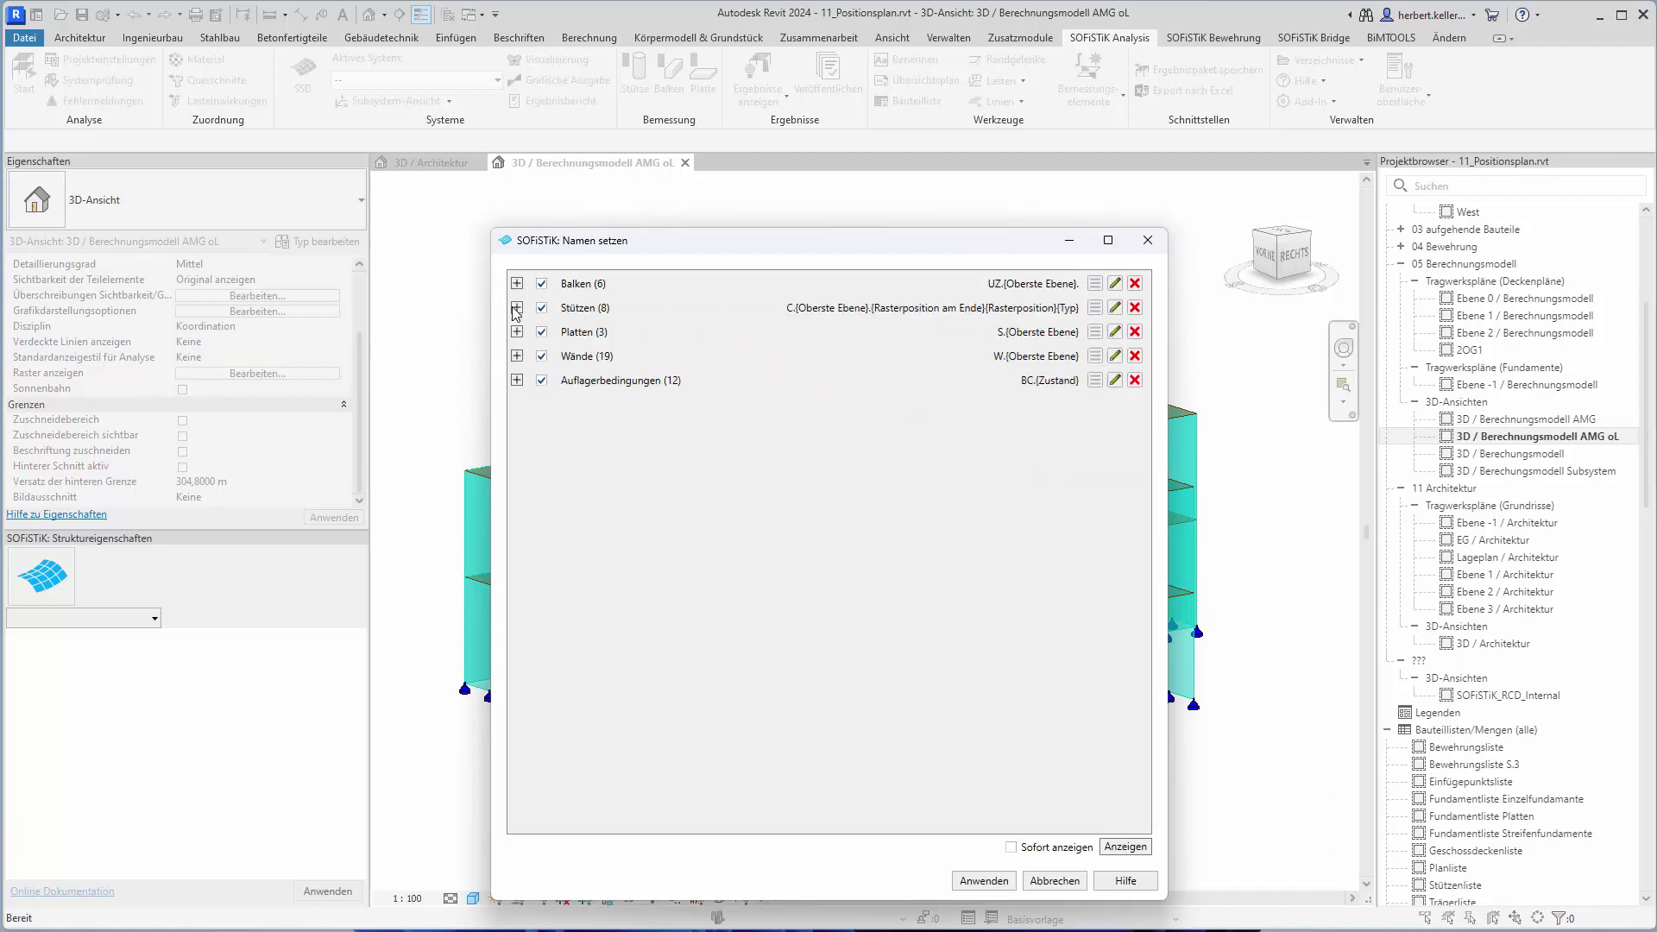
left_click(517, 307)
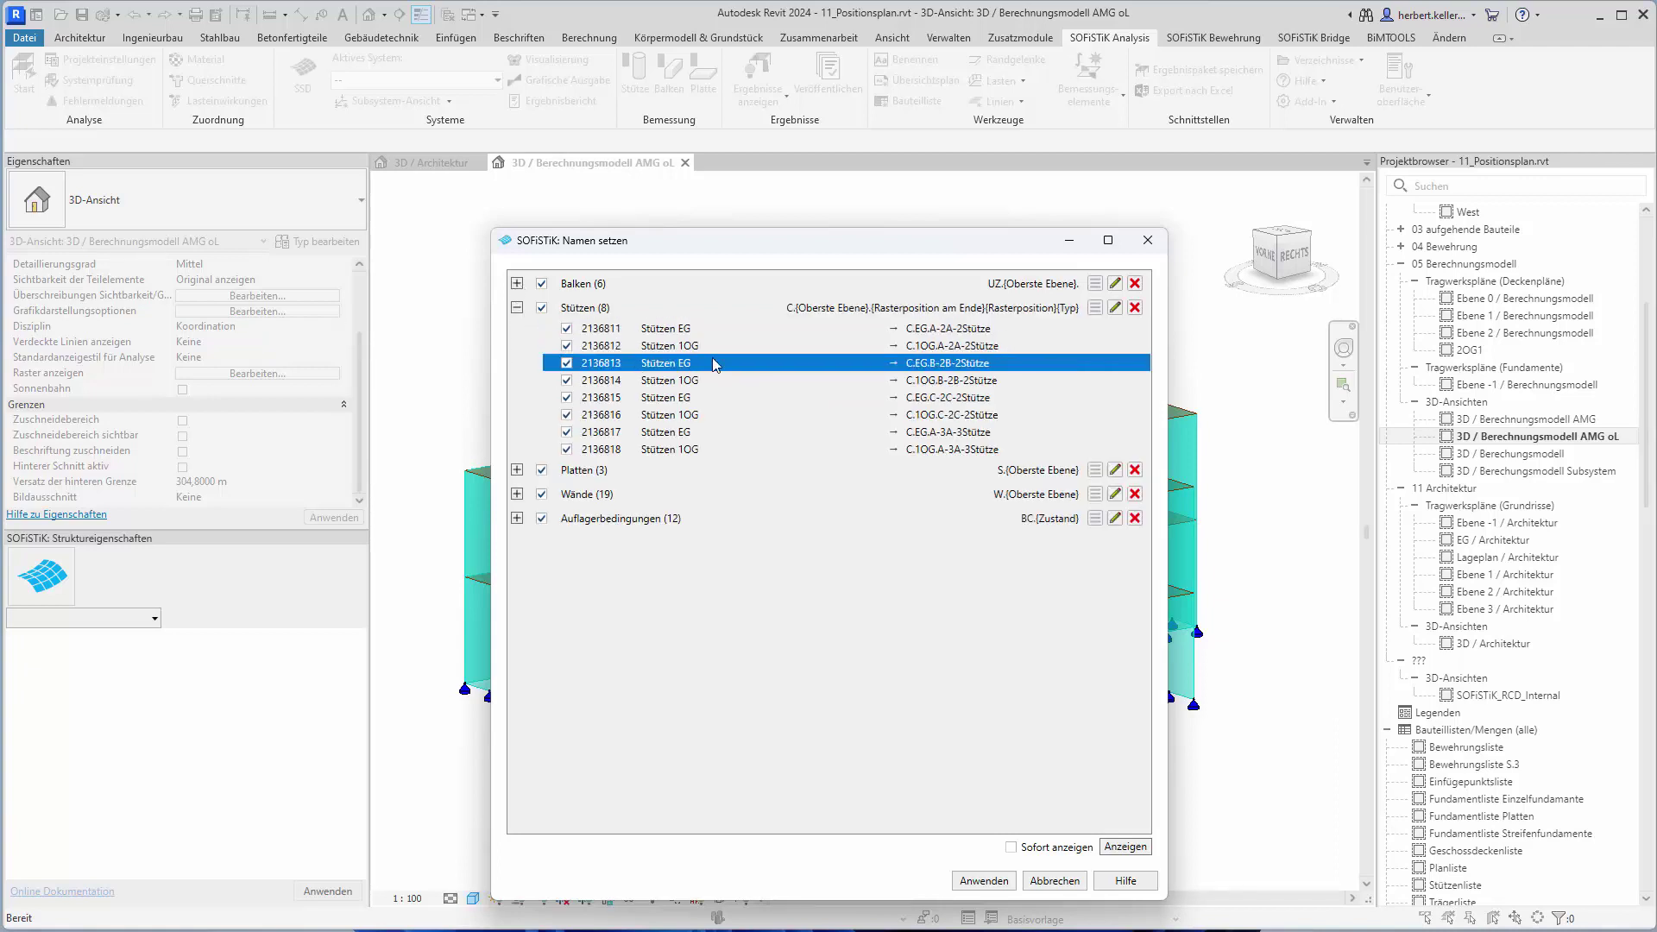
left_click(1115, 308)
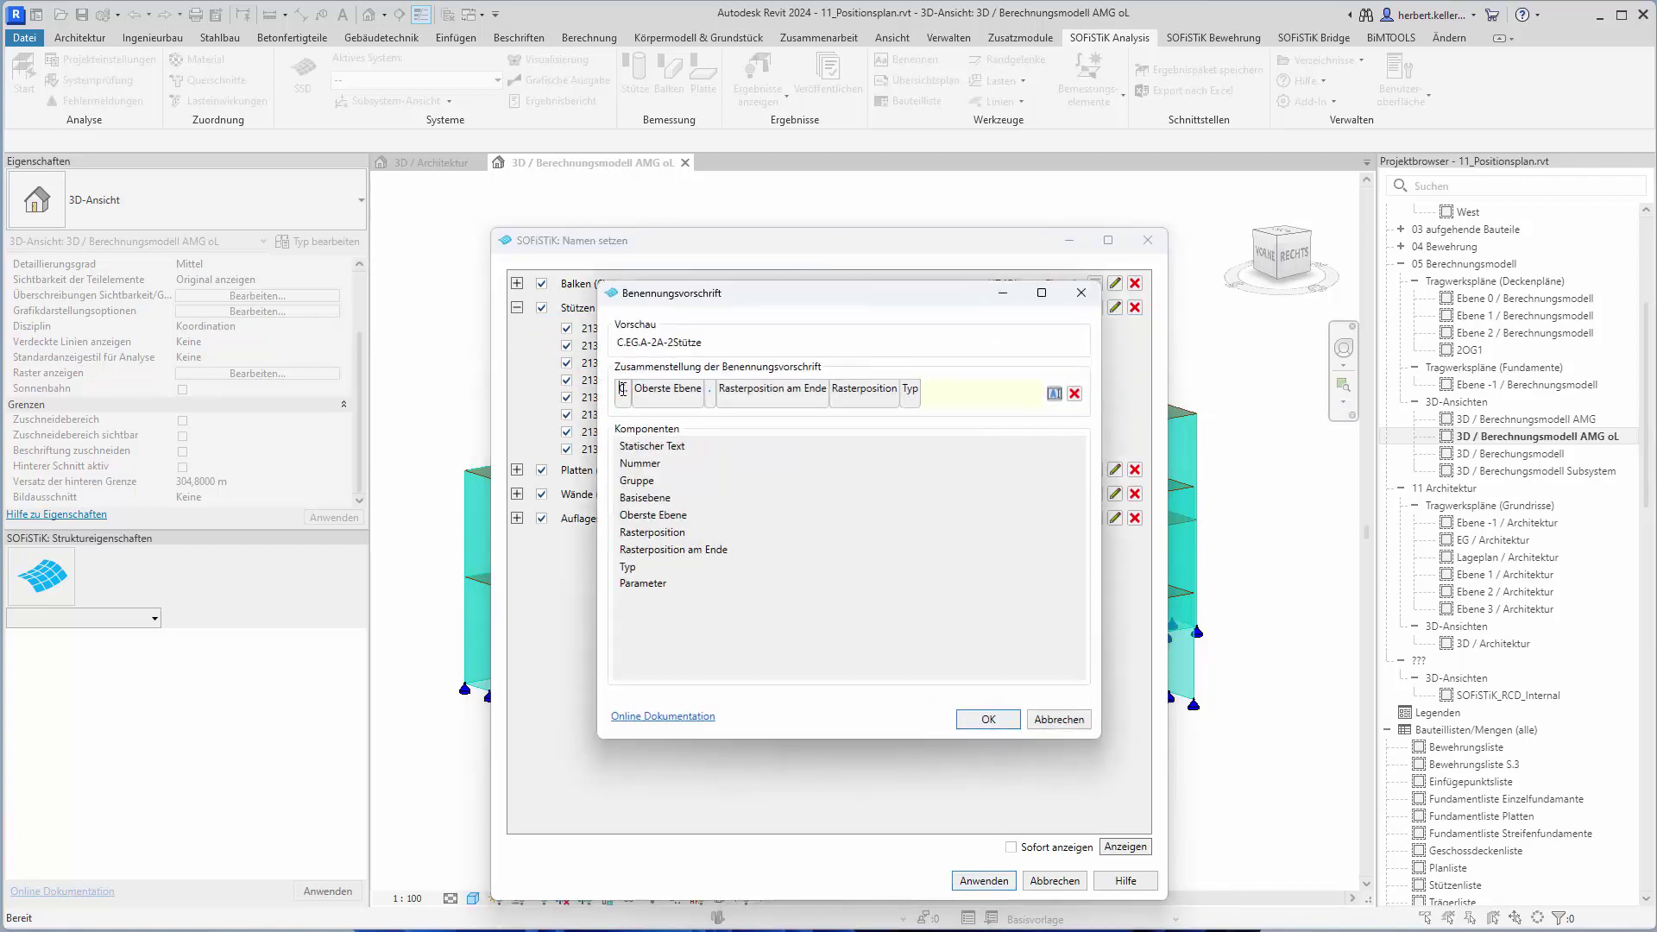
type("S")
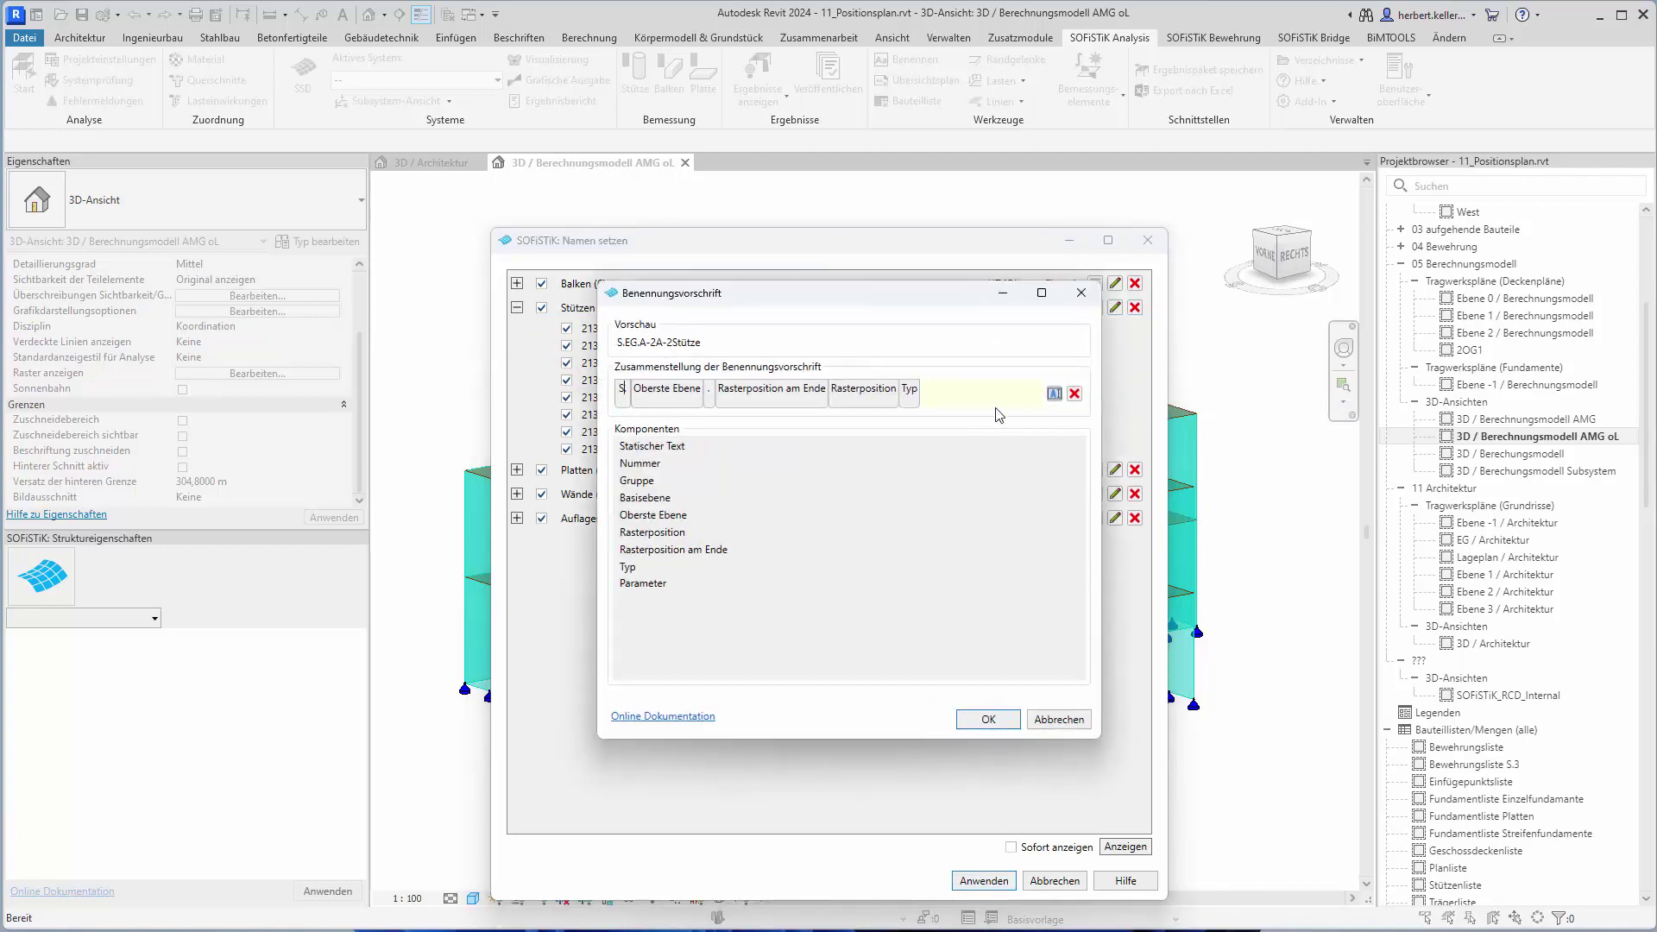
key("BackSpace")
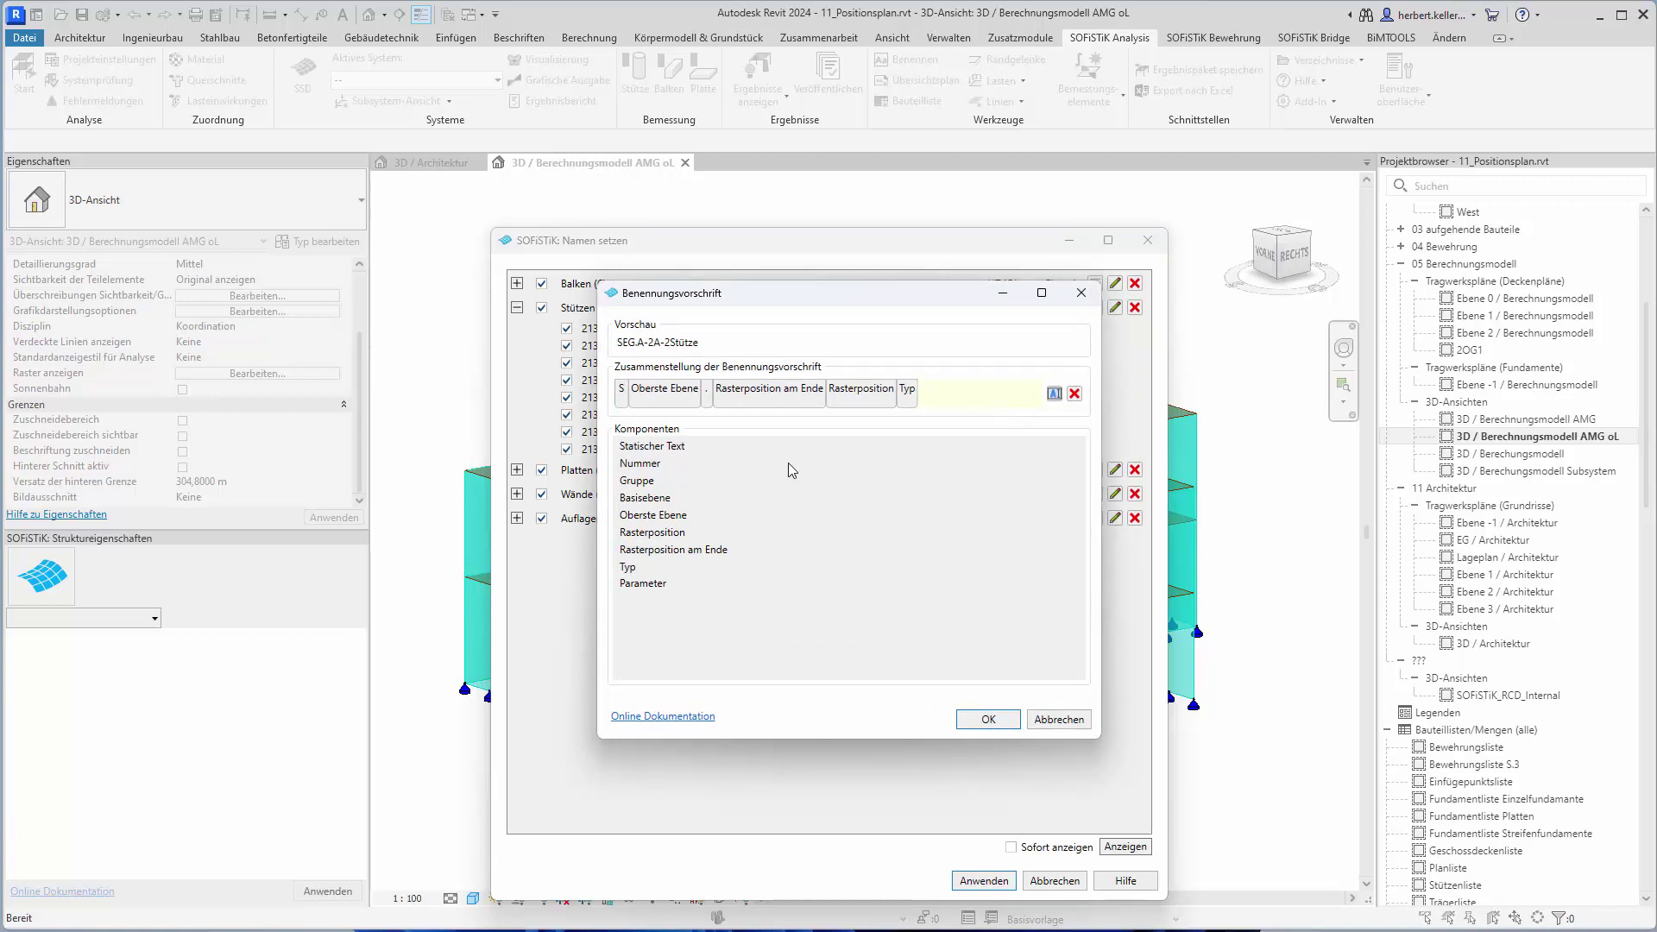
left_click_drag(687, 443, 633, 390)
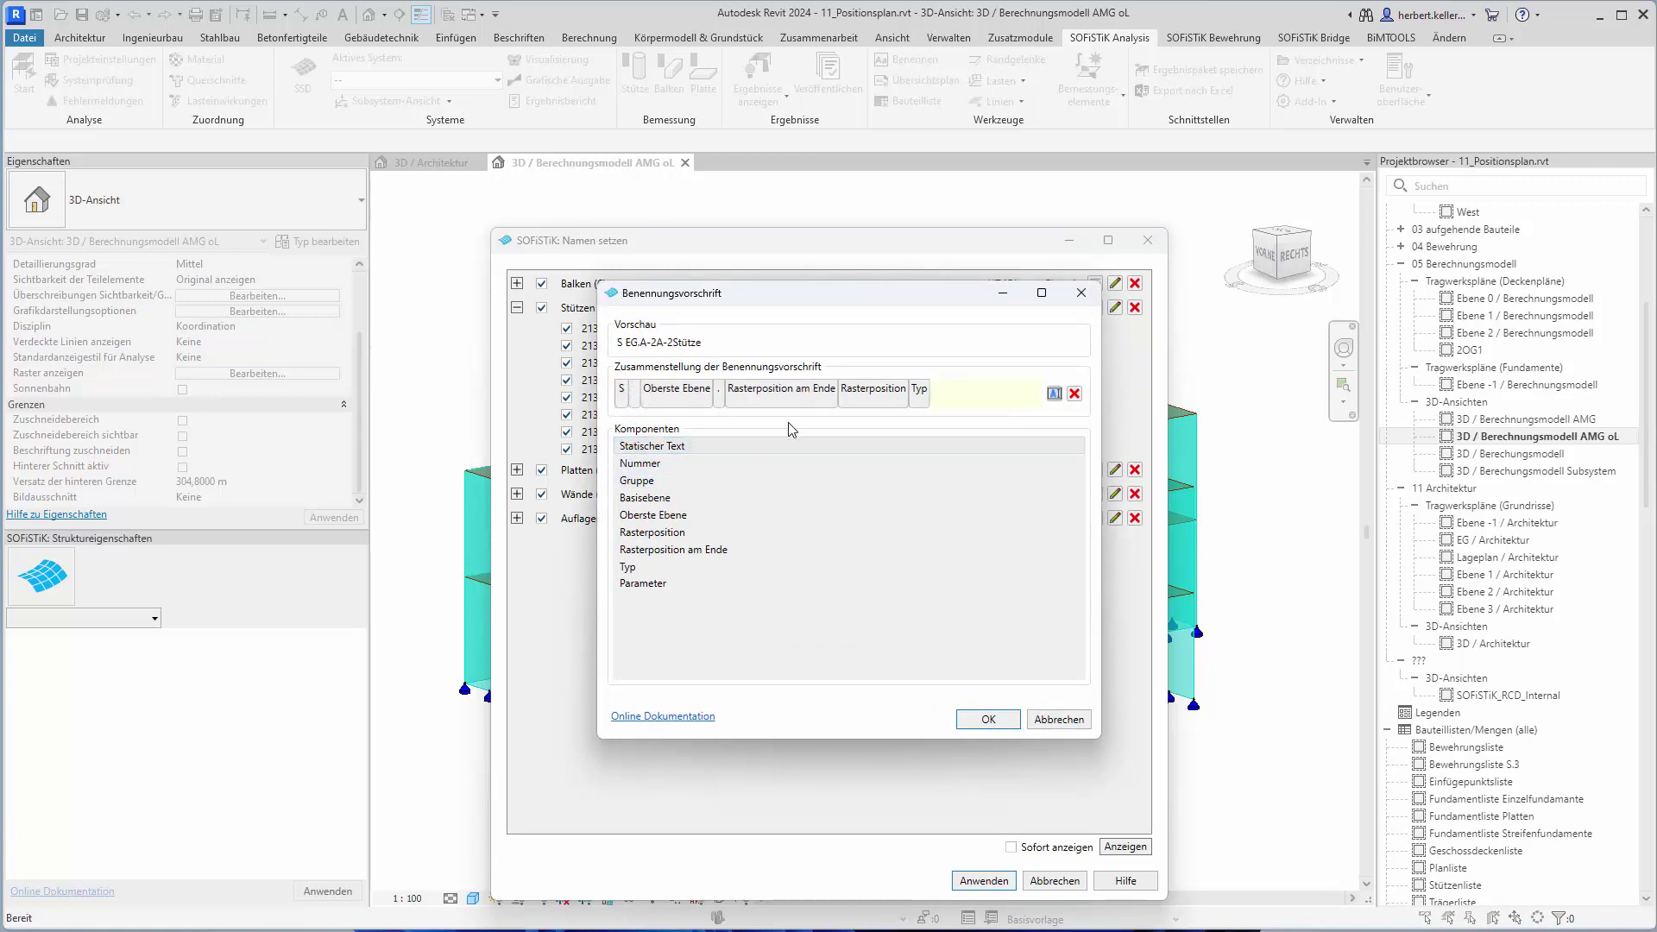
type(".")
left_click(691, 401)
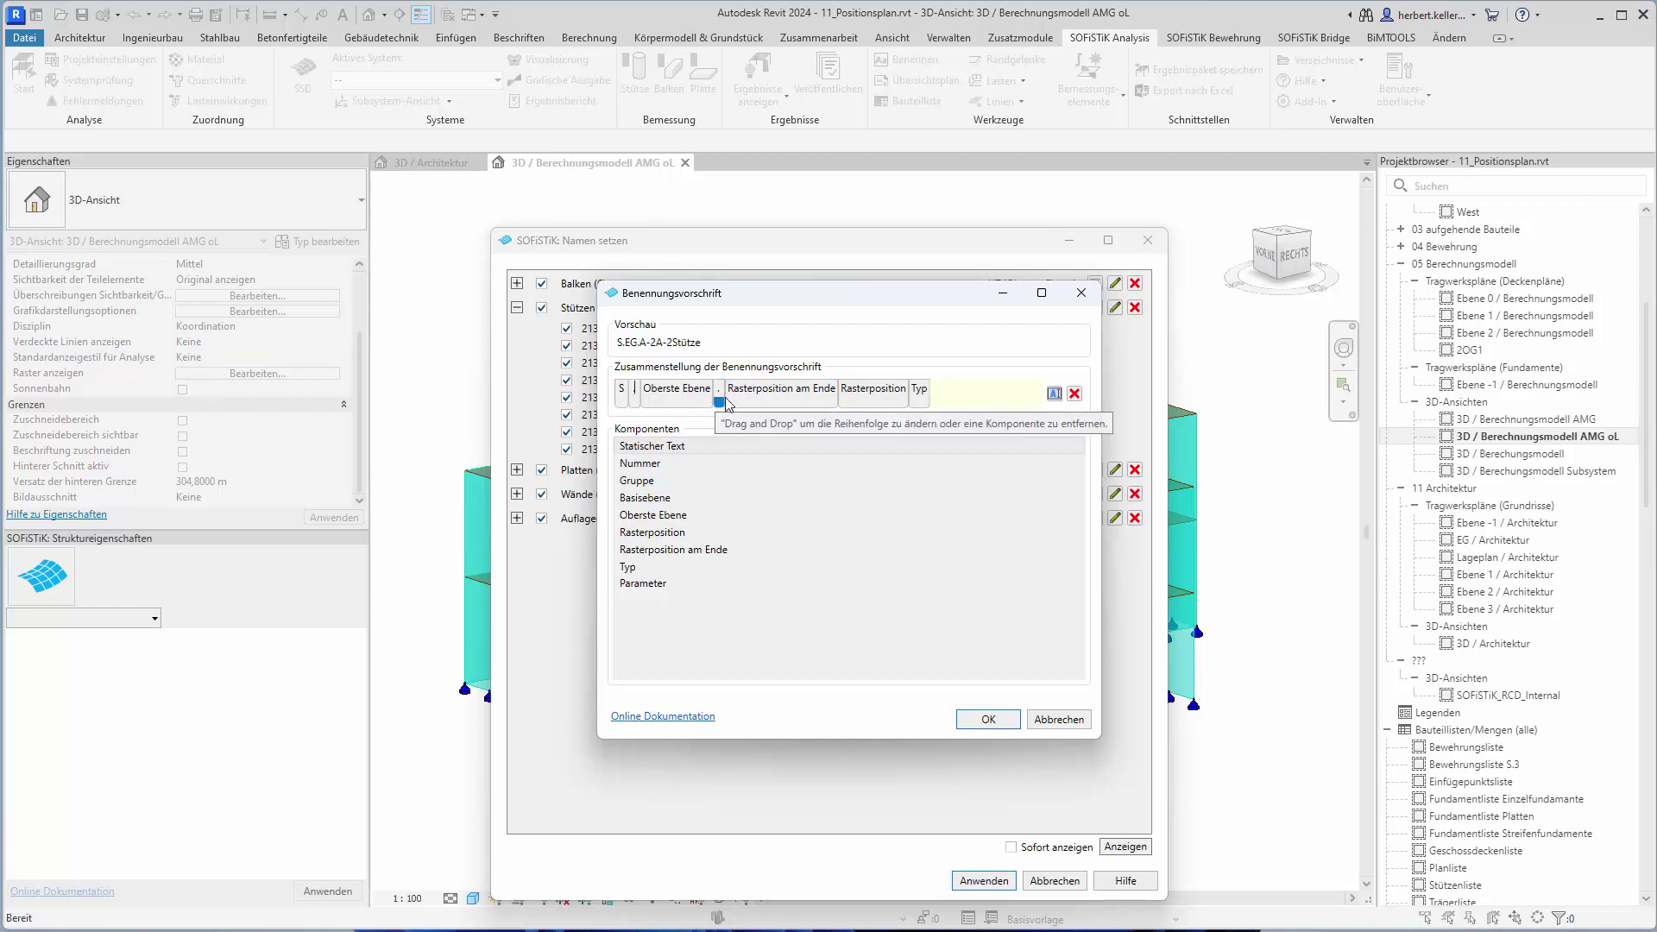
- Remove 'Rasterposition am Ende' and 'Typ', append a '.' after the grid position, and confirm
left_click(801, 403)
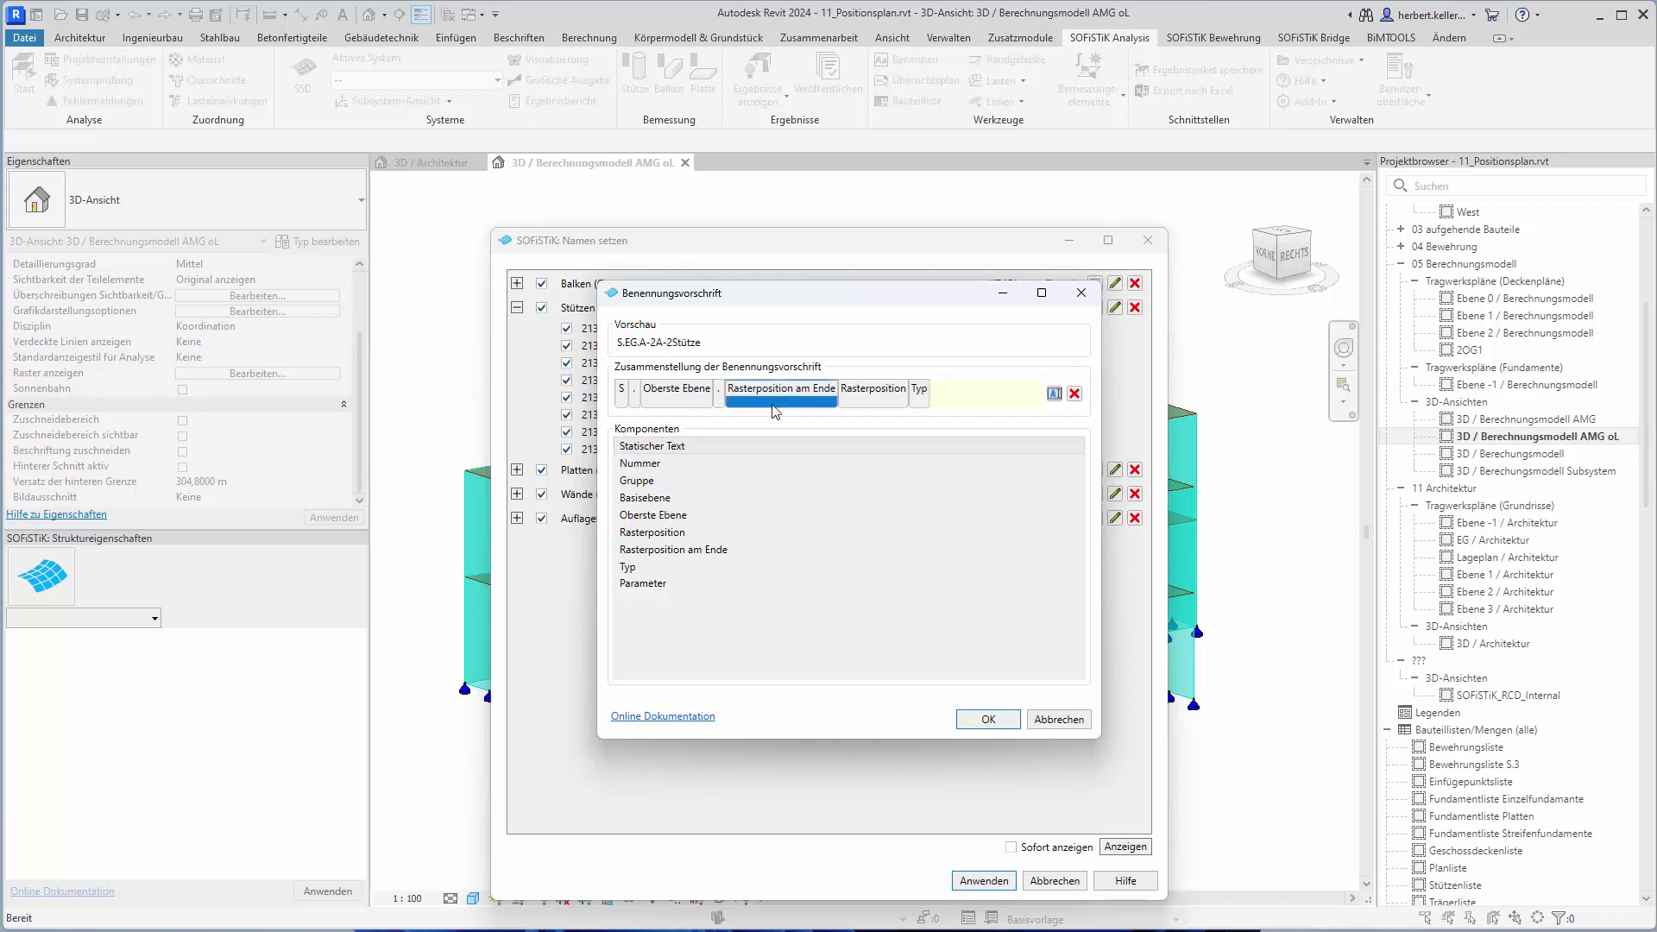
mouse_move(811, 404)
left_mouse_down()
mouse_move(863, 565)
mouse_move(846, 497)
left_mouse_up()
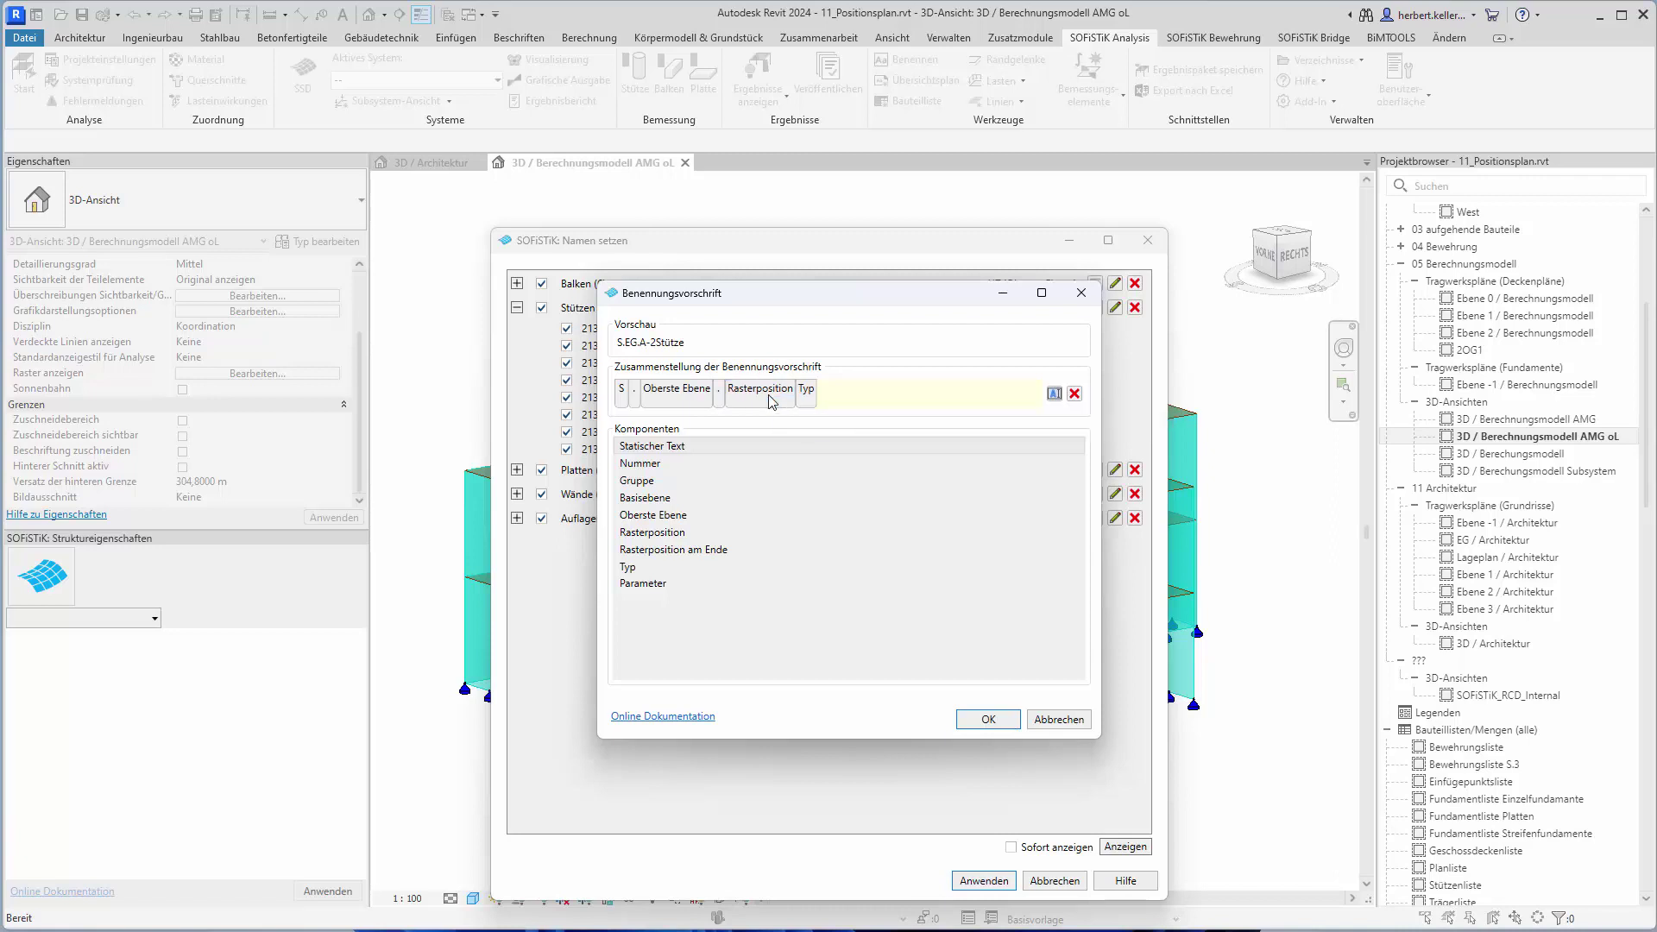
left_click_drag(811, 402, 852, 466)
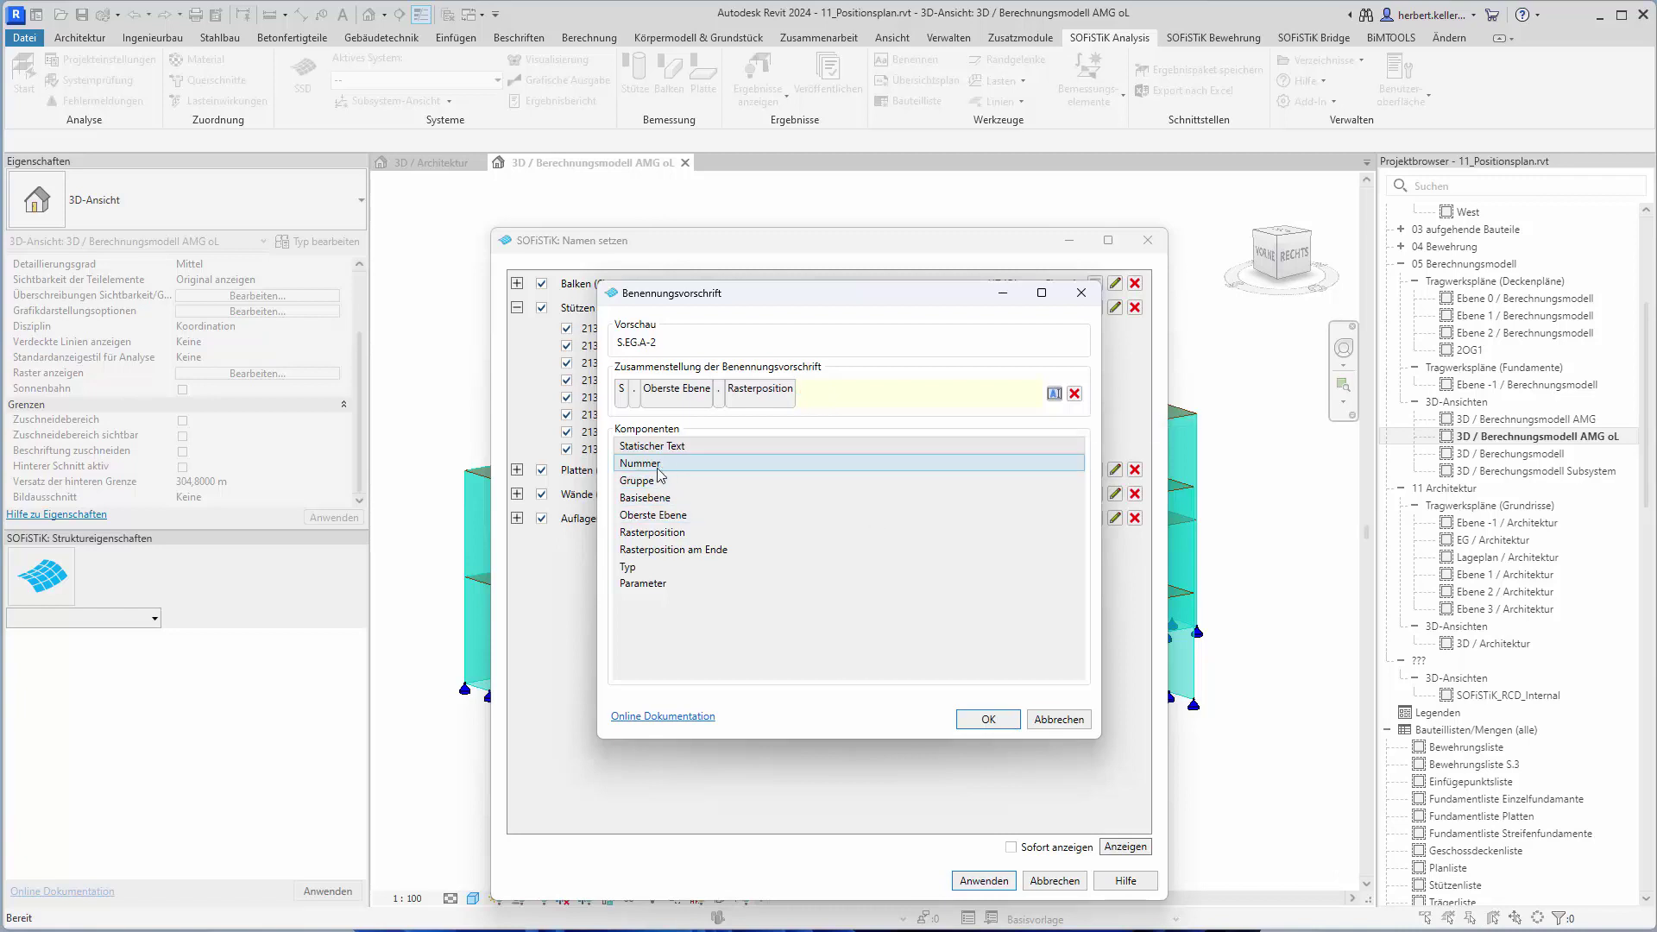
left_click_drag(665, 447, 834, 422)
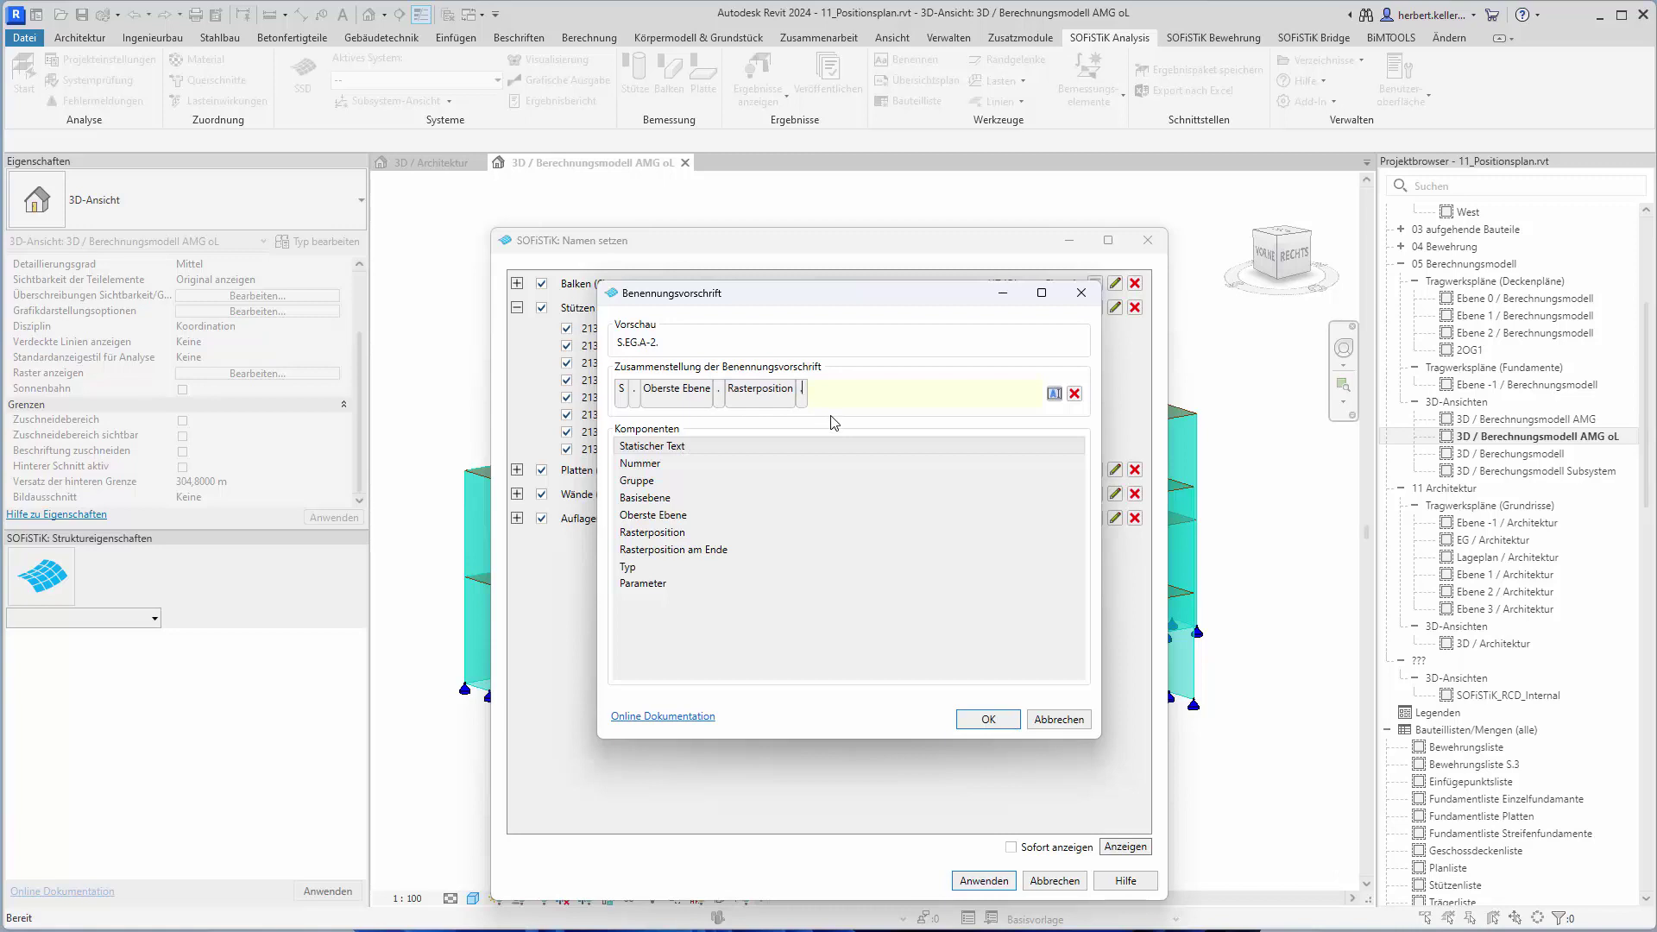
left_click_drag(833, 422, 834, 422)
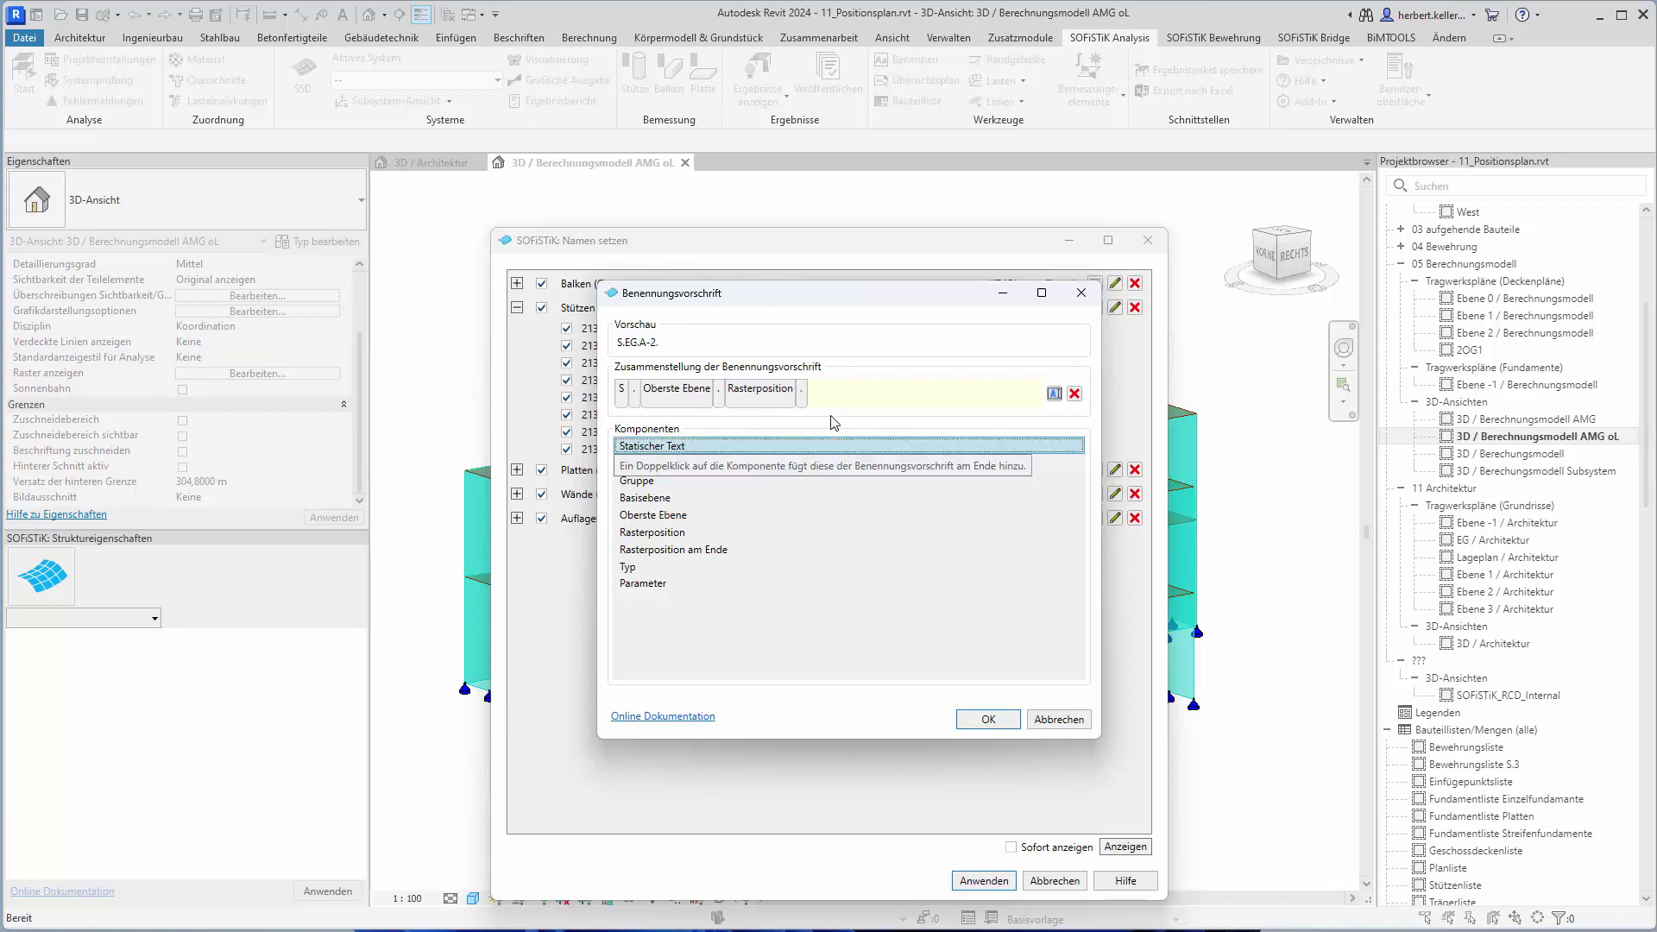
left_click(987, 720)
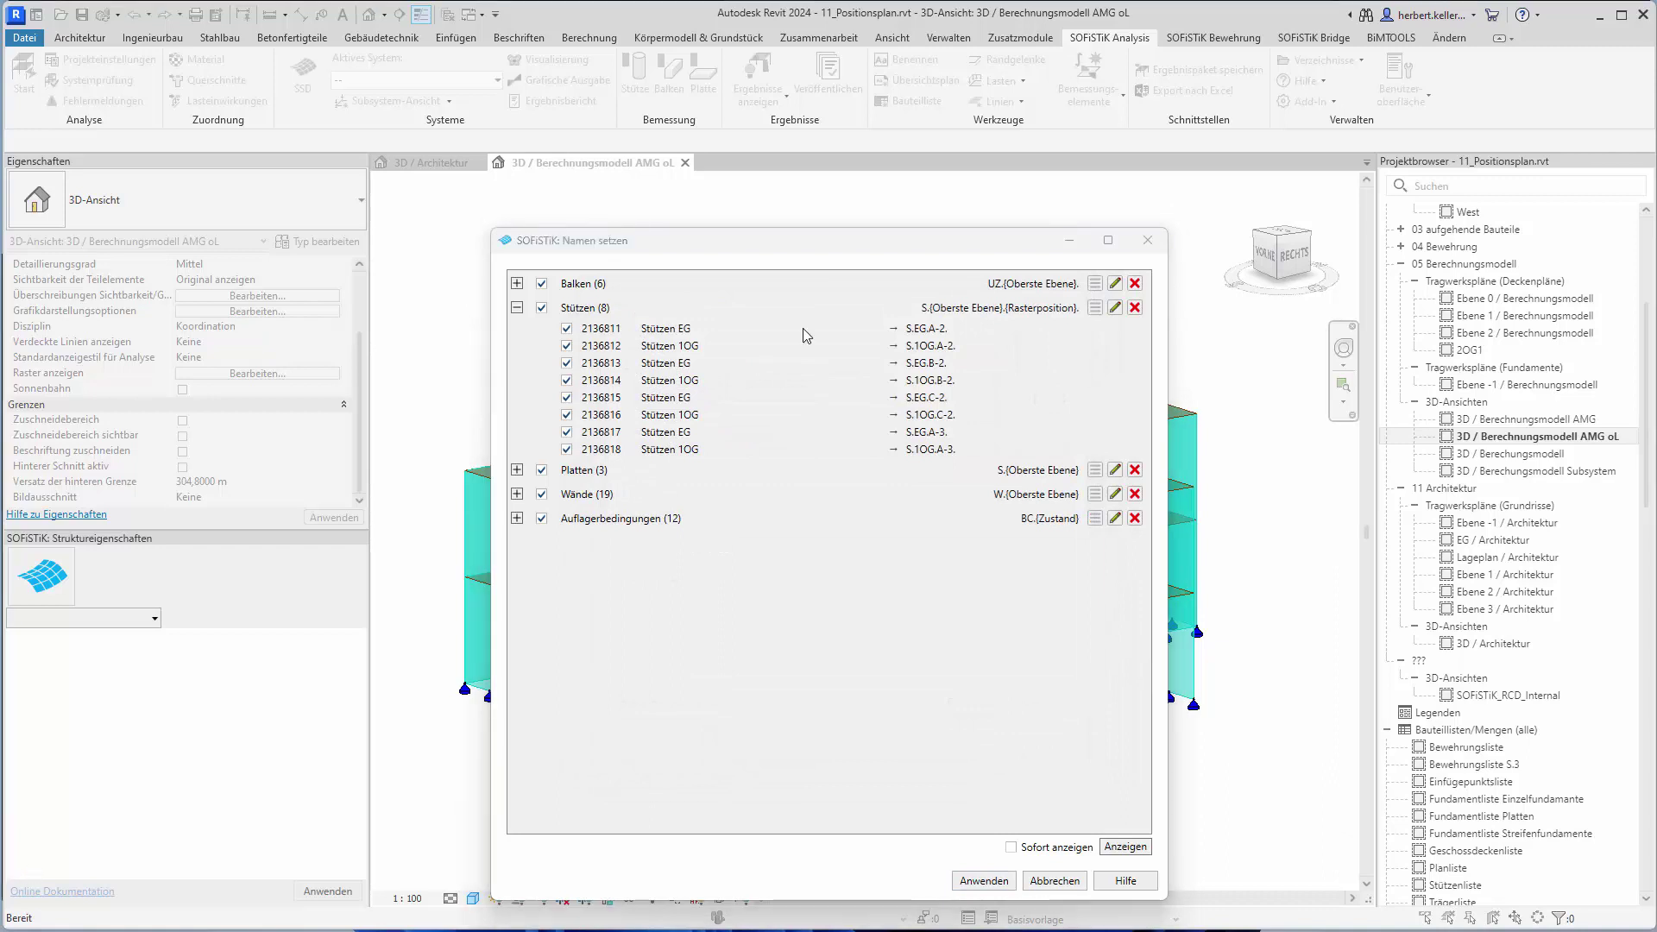
mouse_move(987, 448)
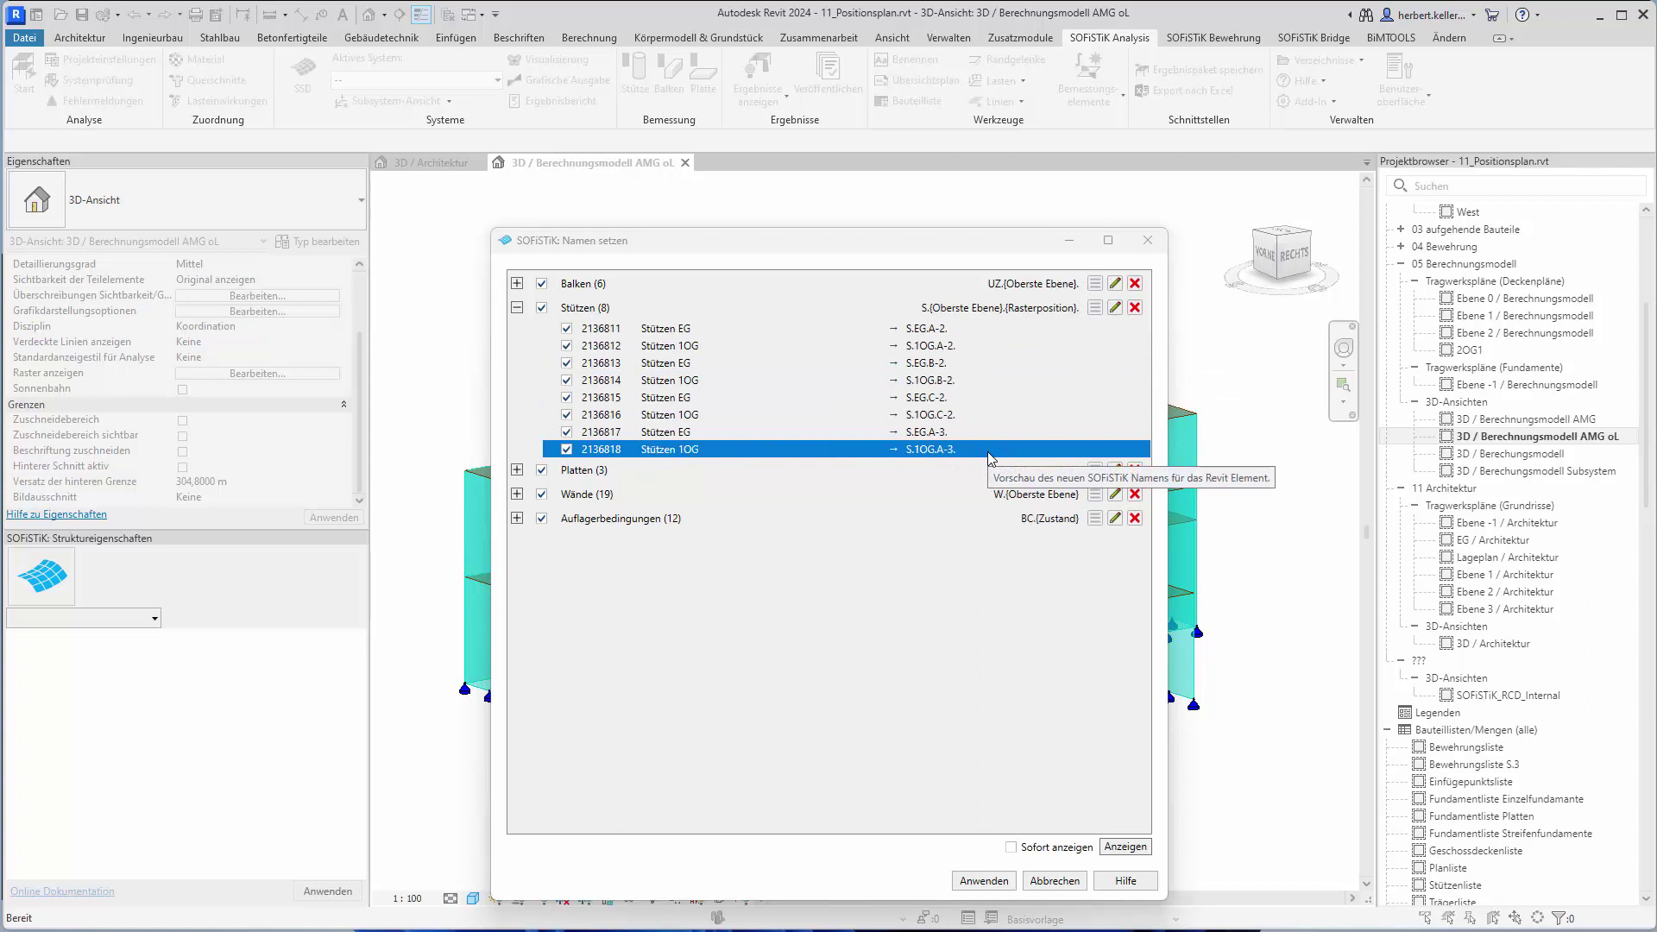
- Open the Platten naming rule and change its leading text to D
left_click(517, 308)
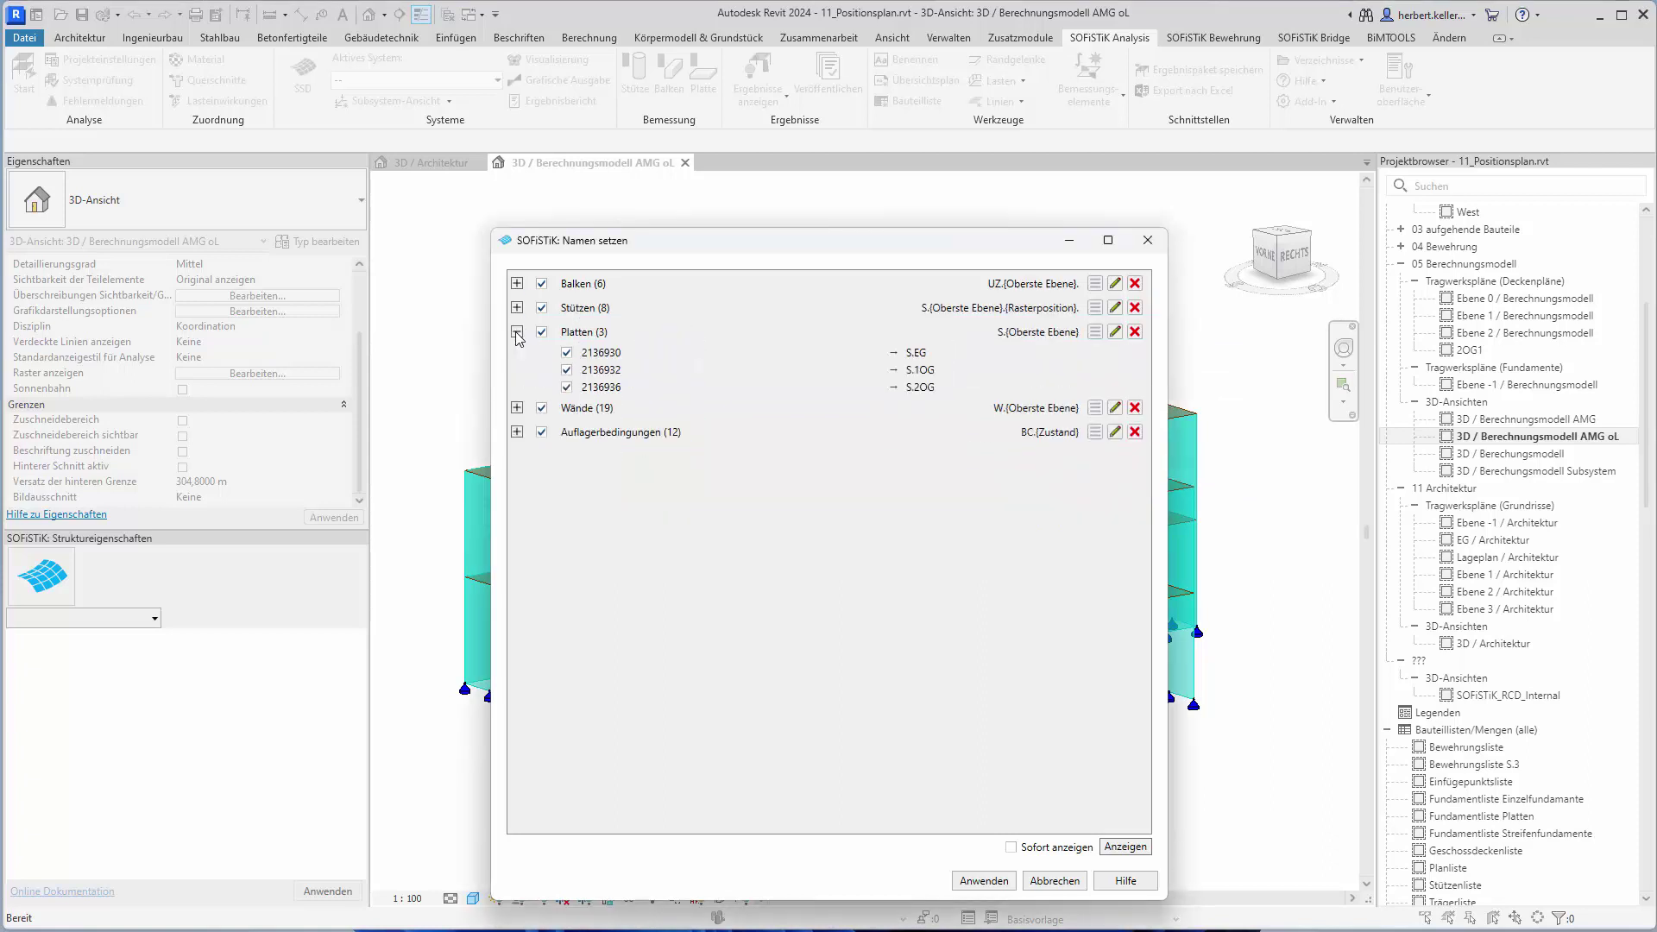
left_click(1116, 338)
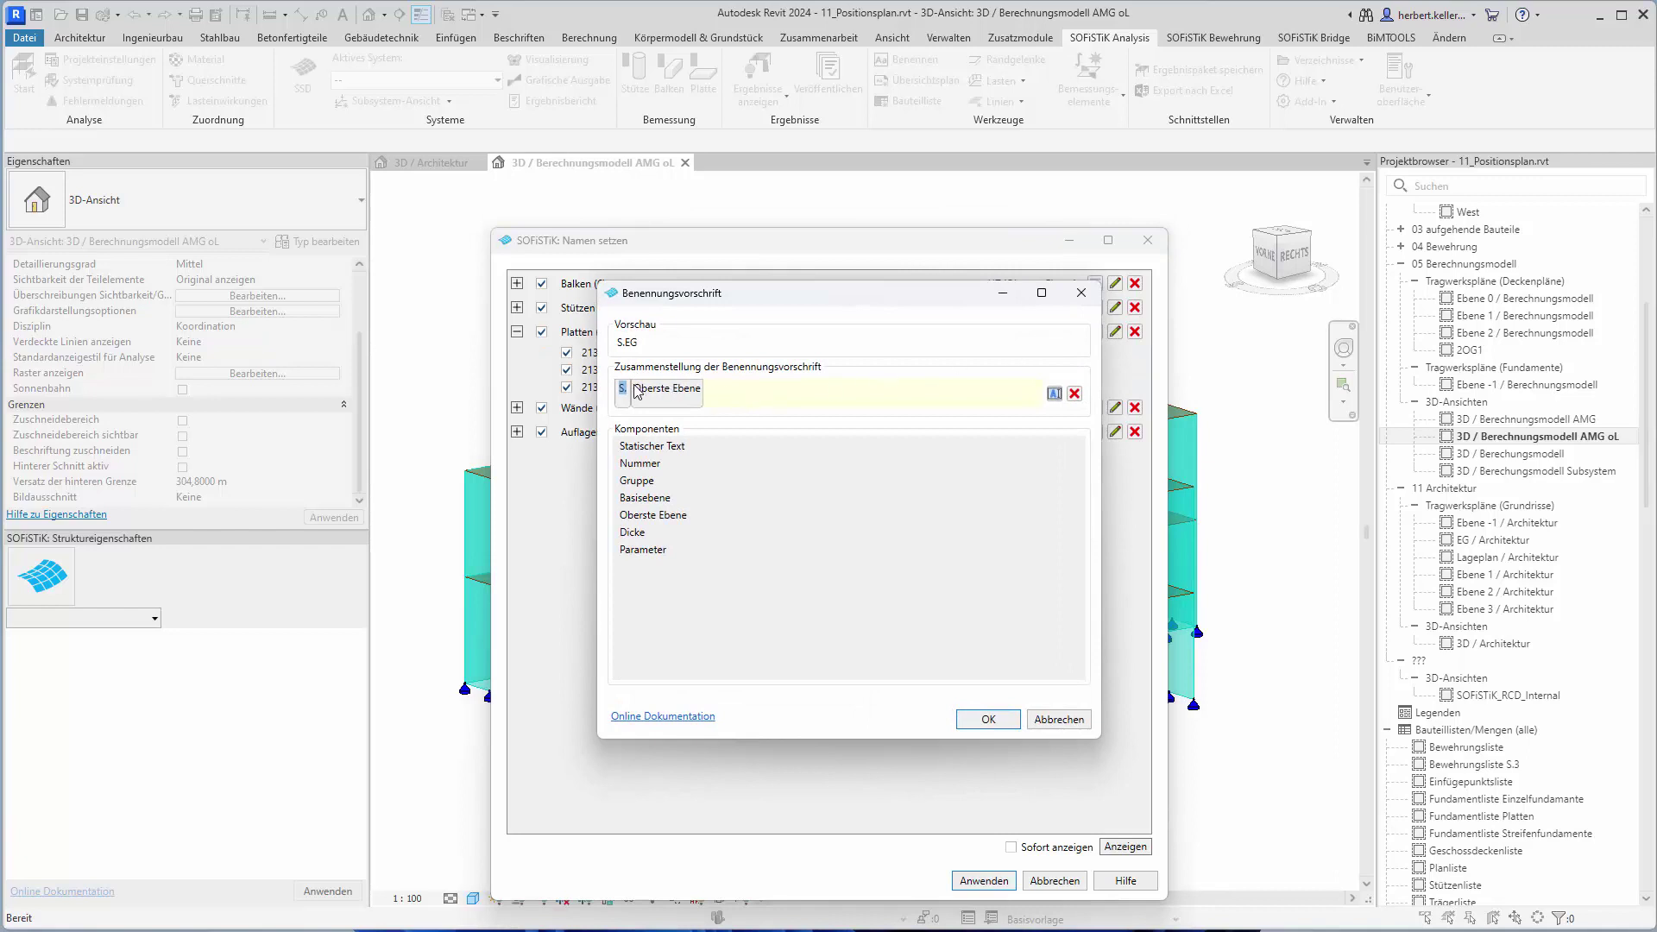
left_click(624, 390)
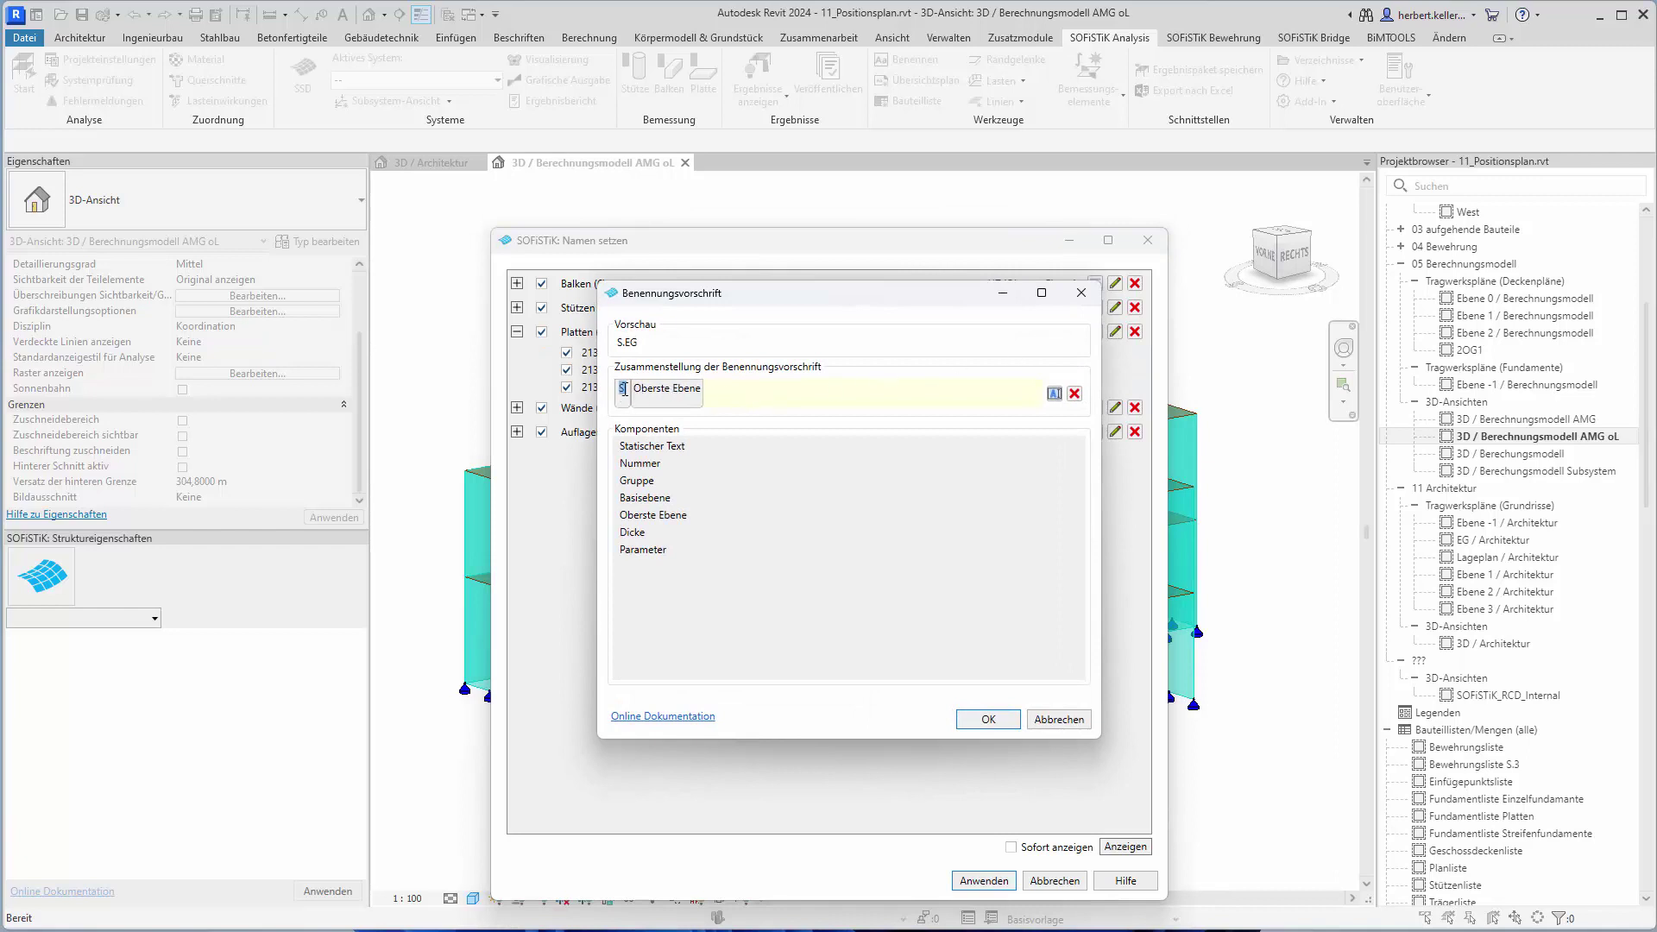
key("BackSpace")
type("D")
left_click(674, 404)
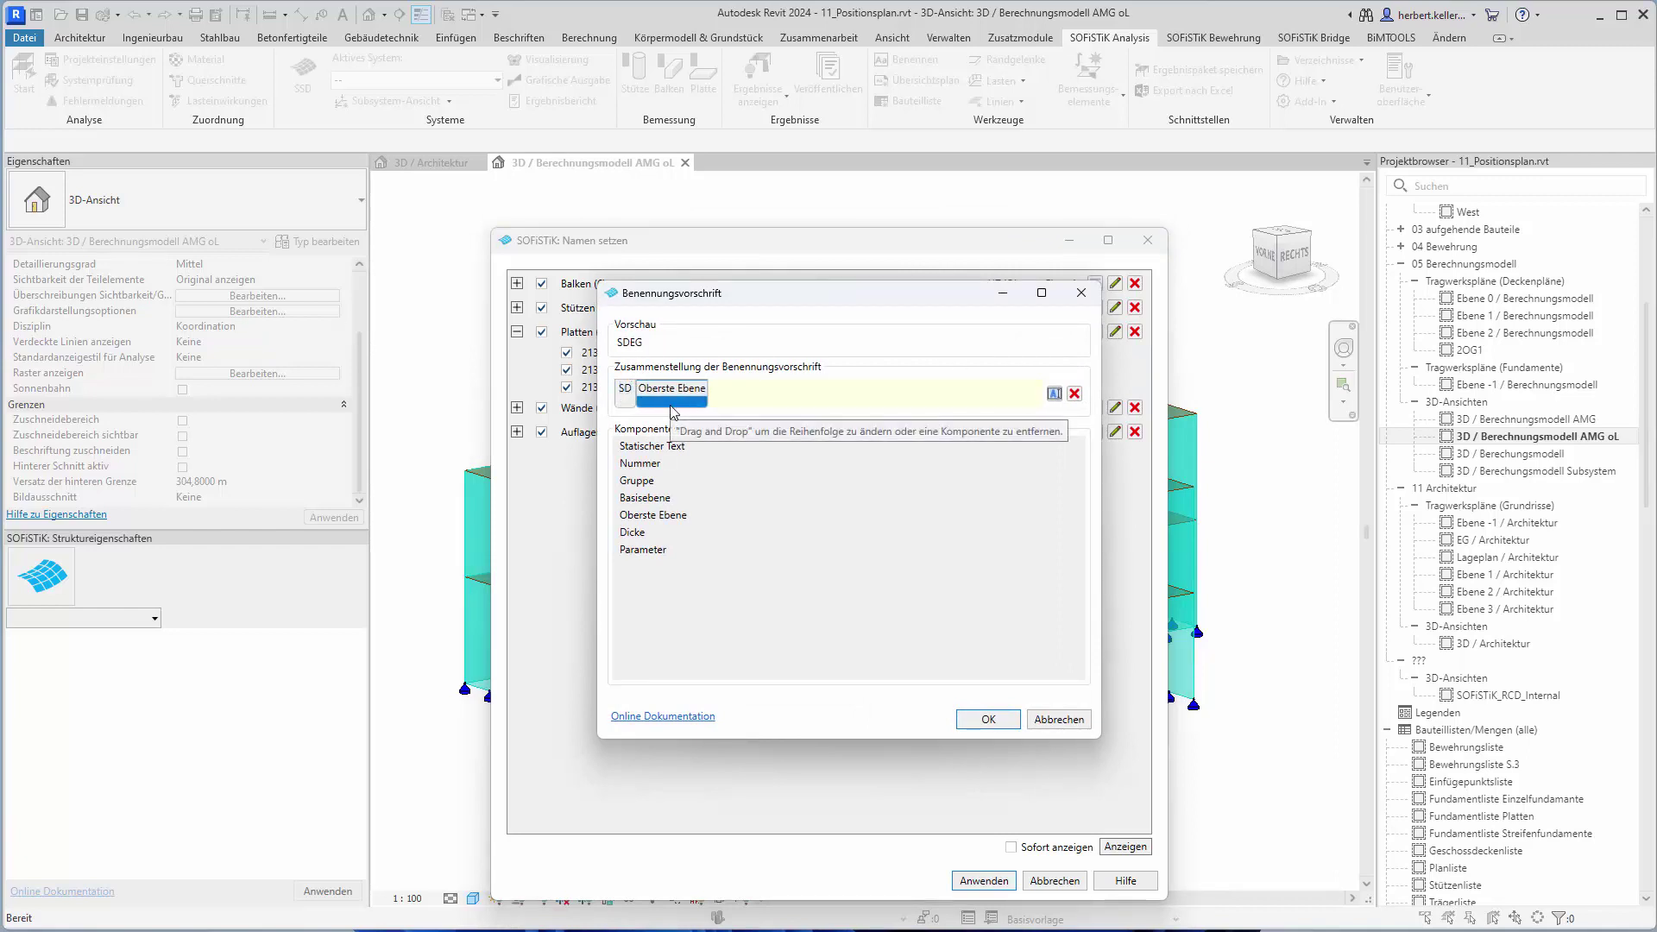
key("BackSpace")
key("BackSpace")
type("D")
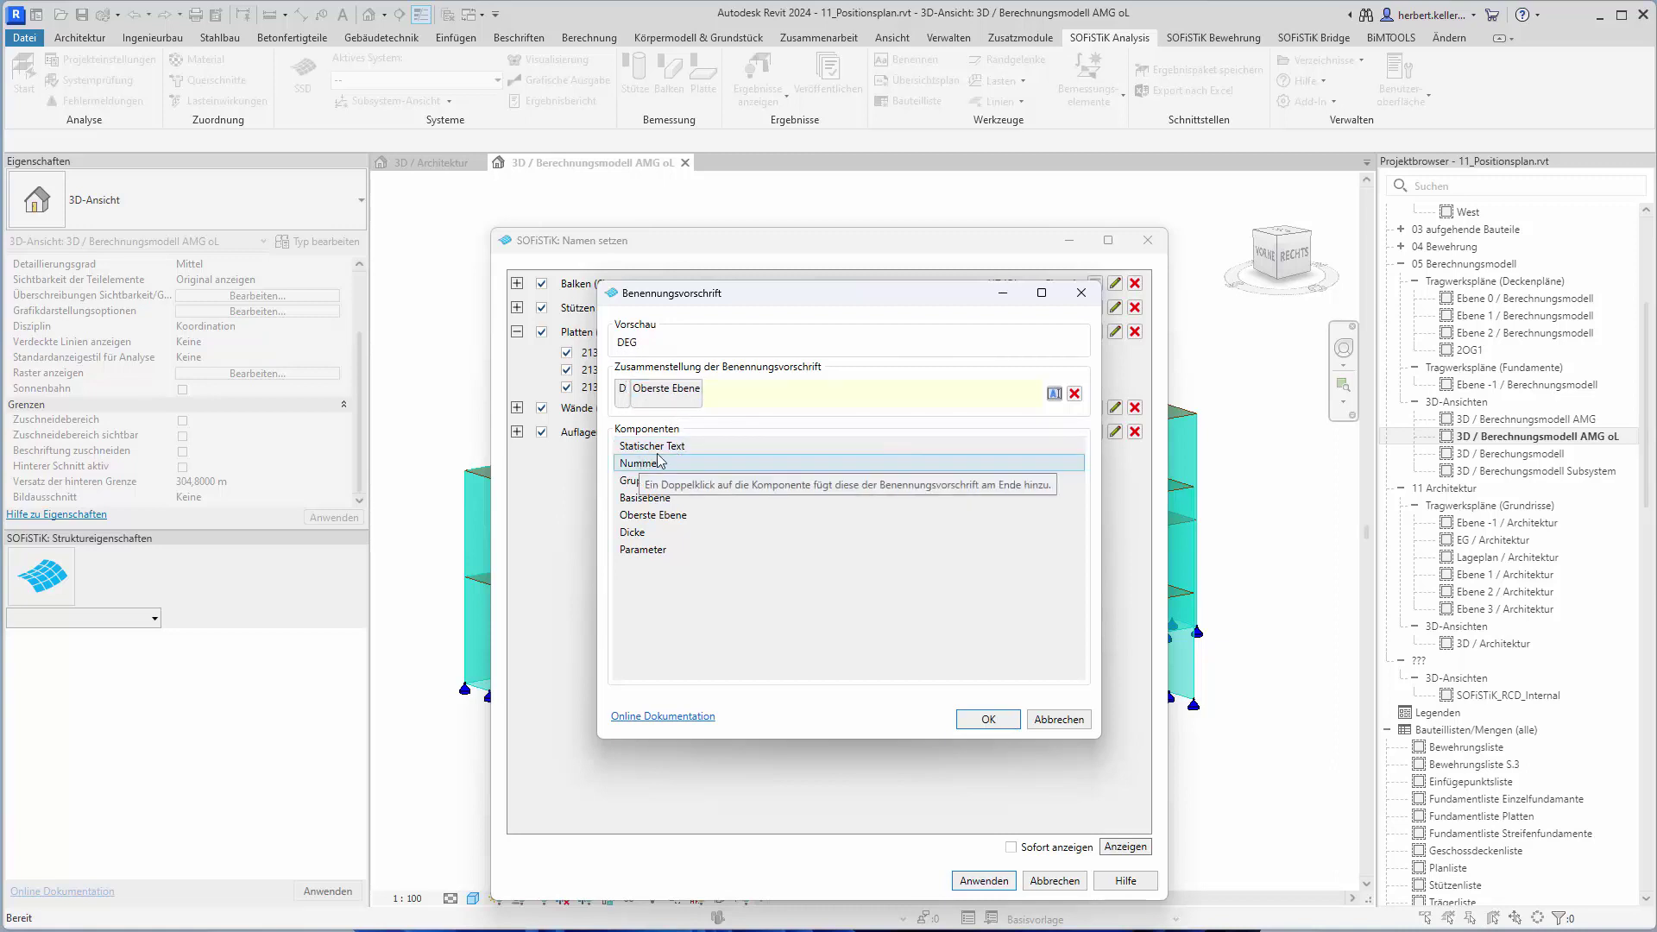
- Add '.' separators after D and after Oberste Ebene, confirming the D.(Oberste Ebene). rule
left_click_drag(656, 445, 640, 405)
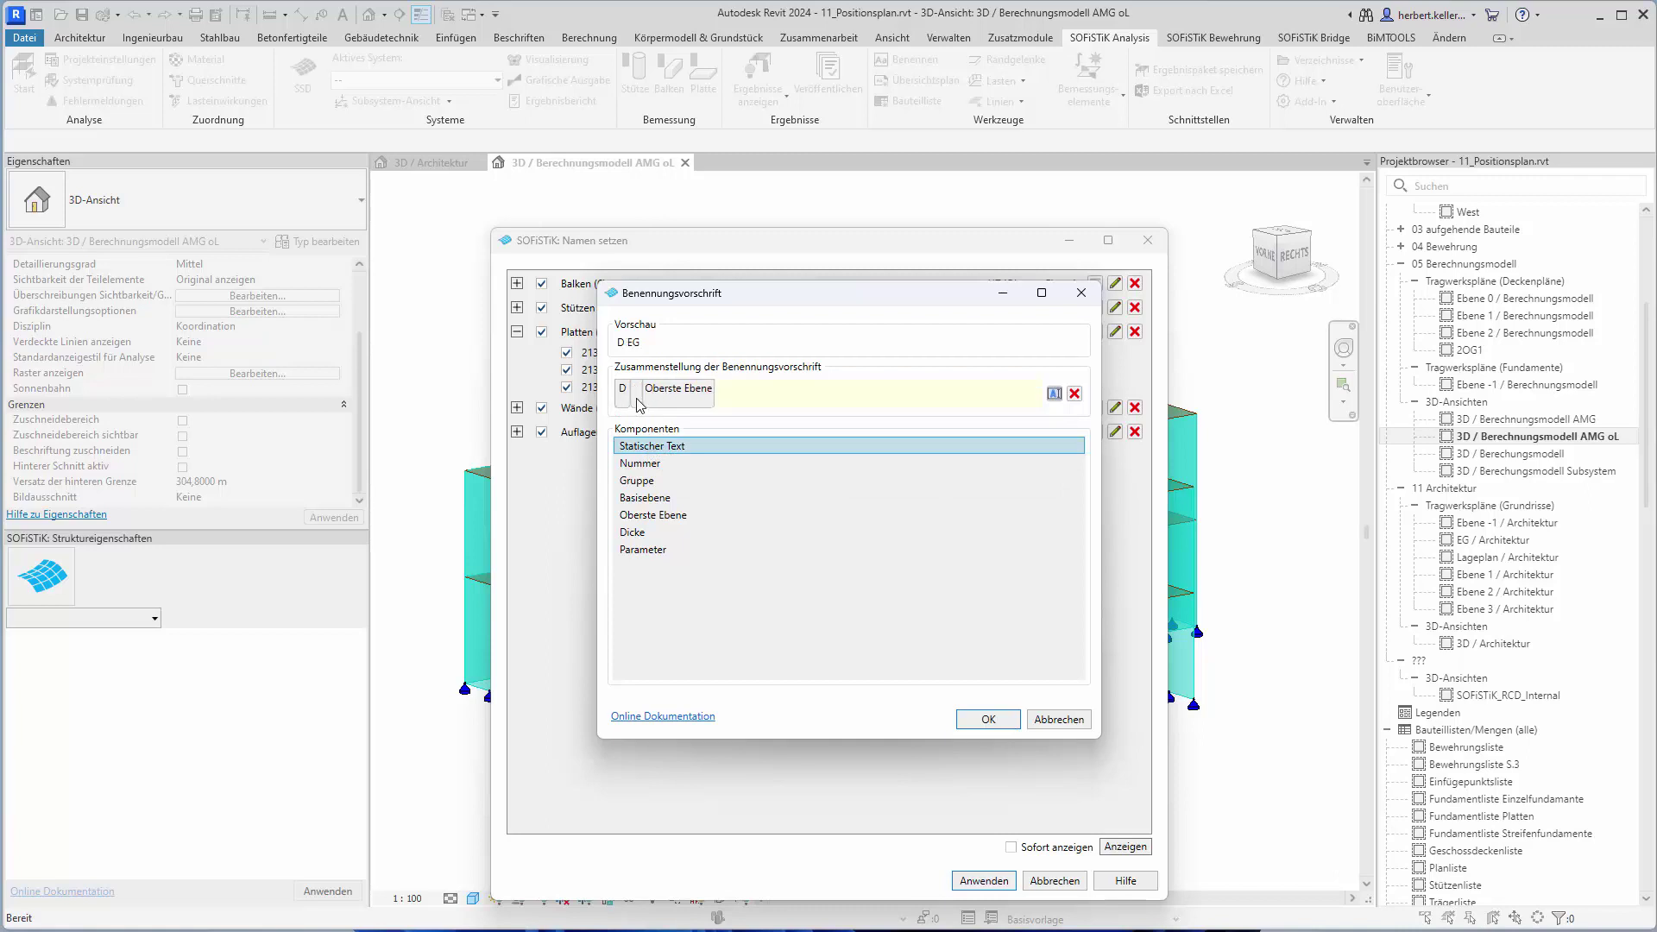
left_click(703, 410)
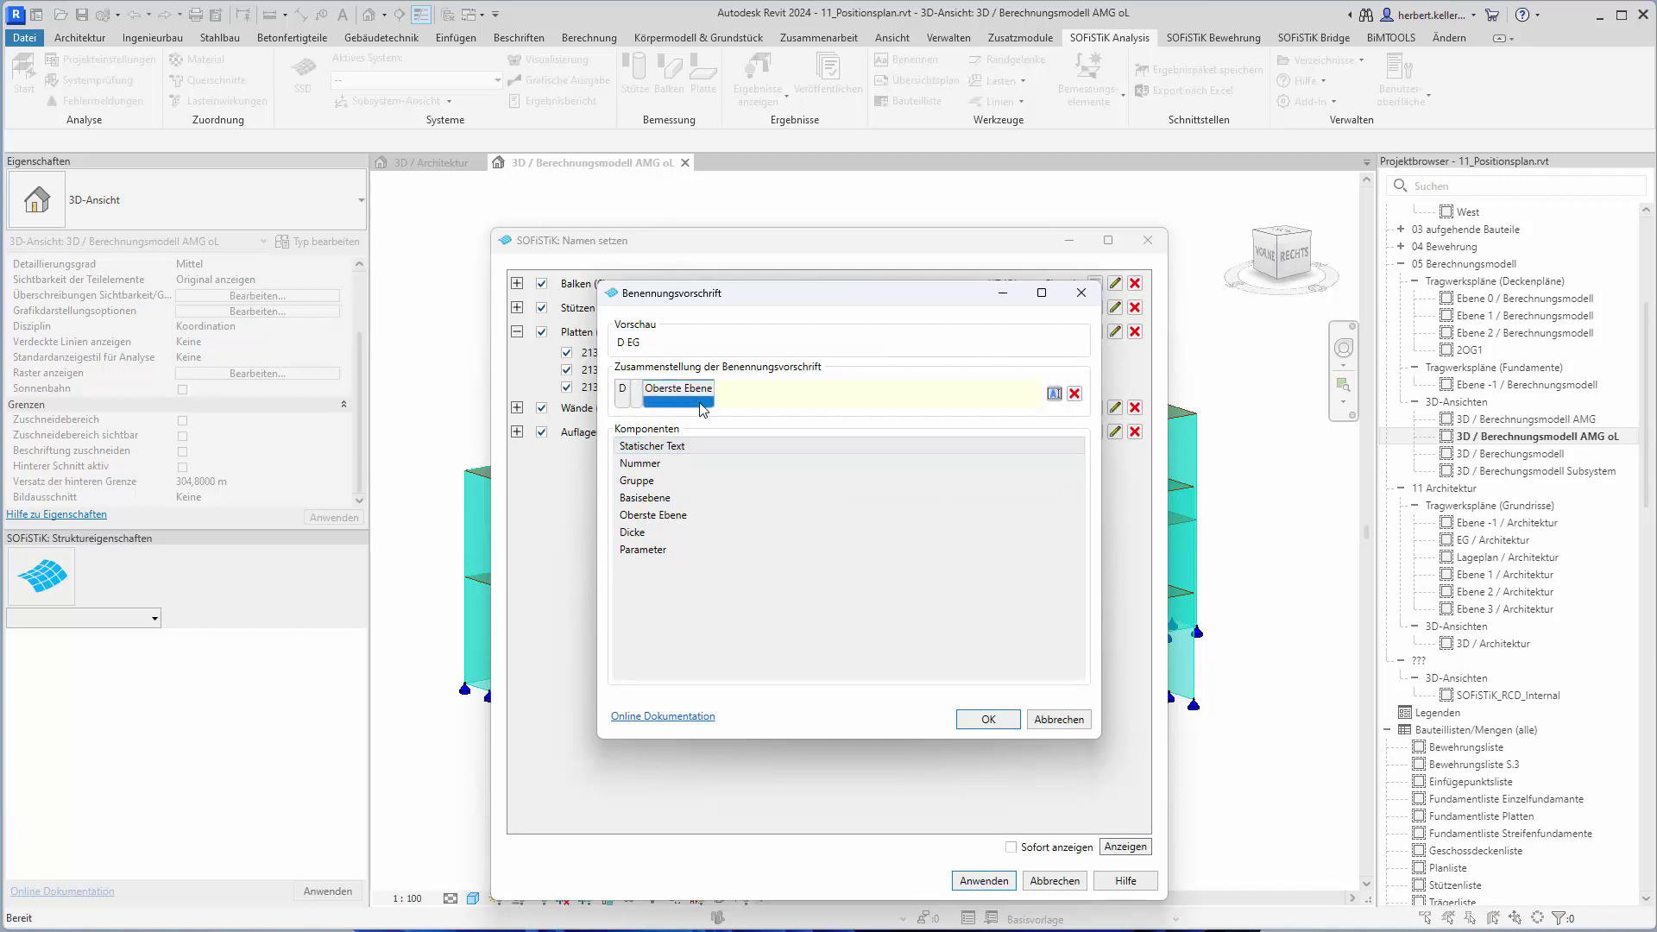
type(".")
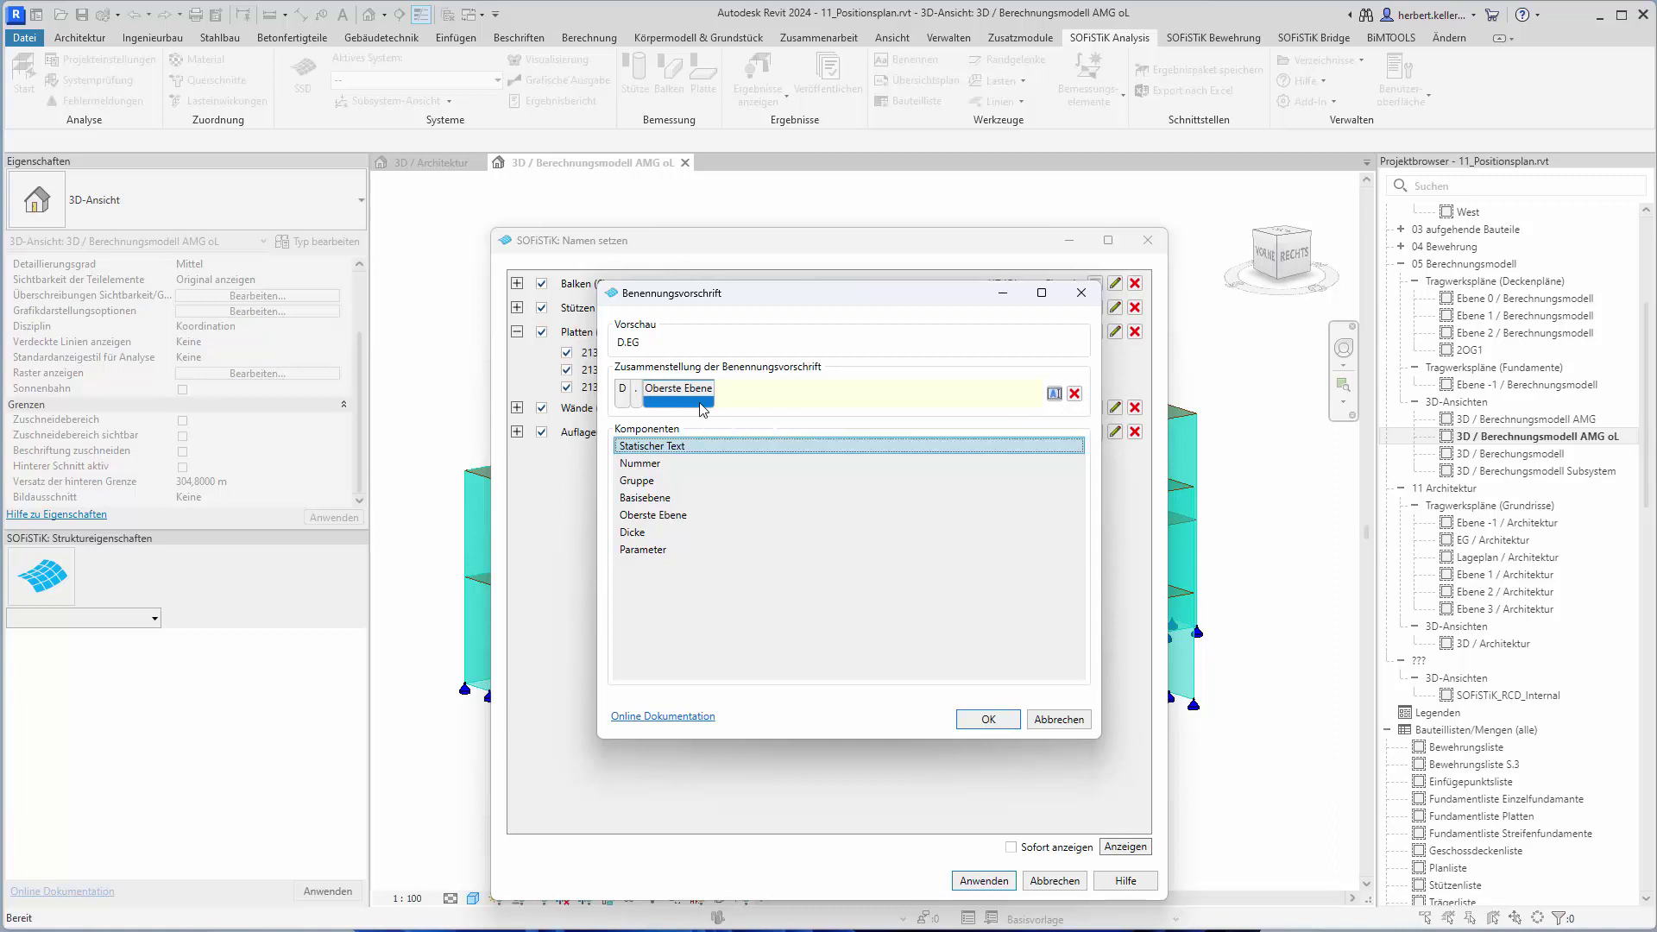
left_click(716, 443)
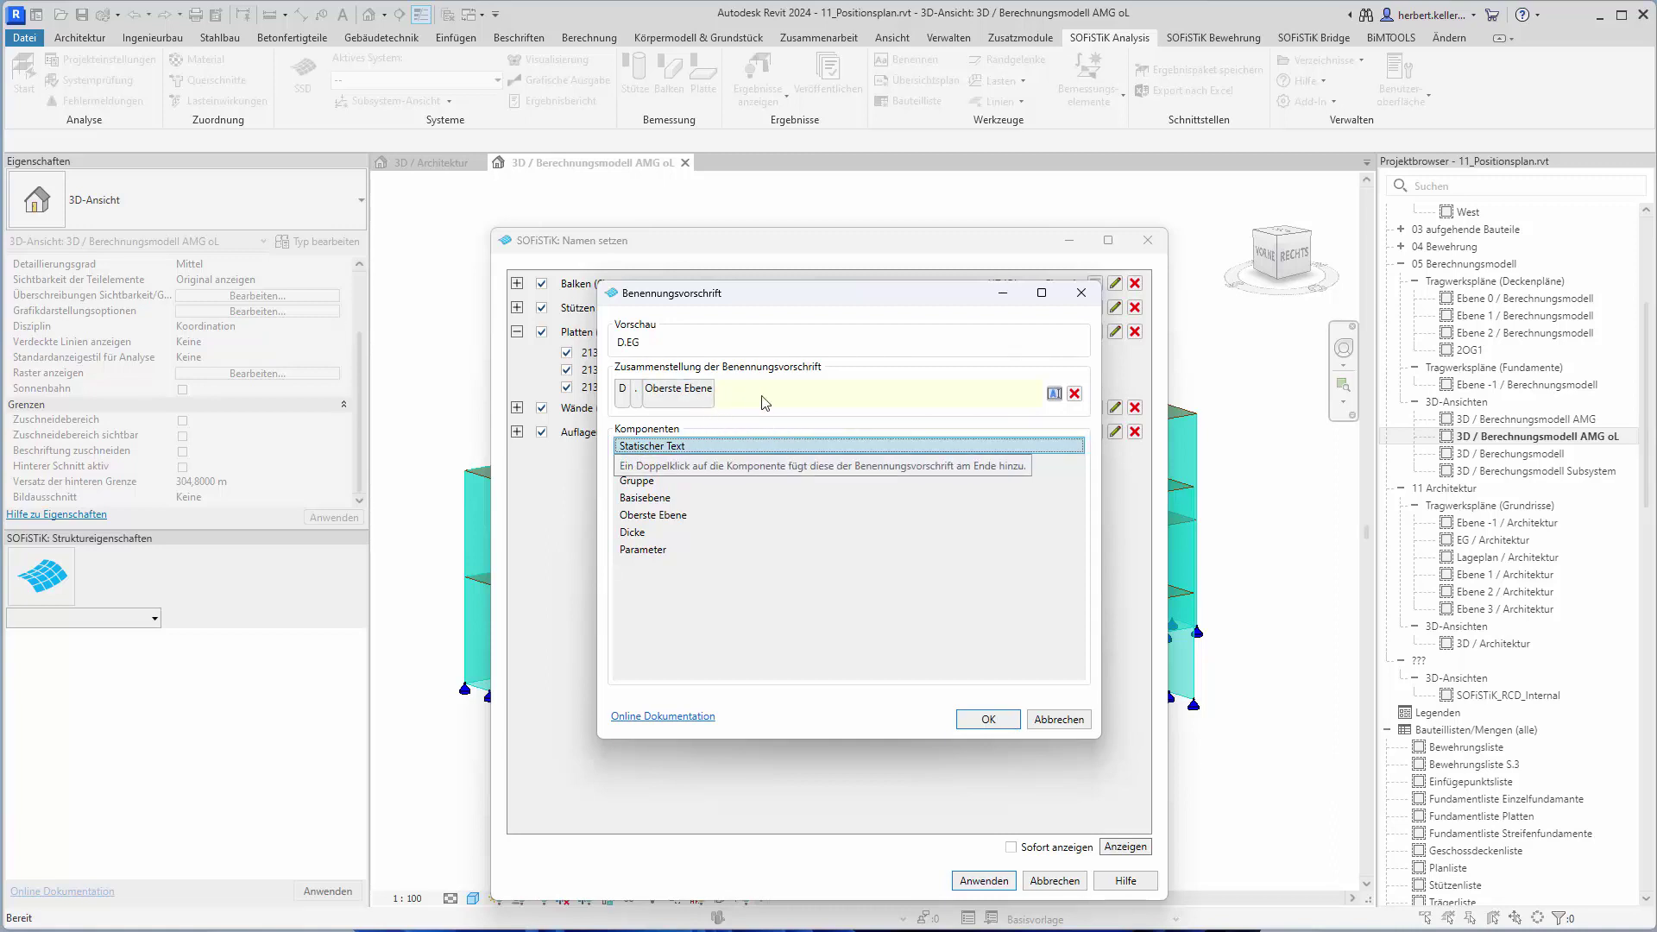
left_click_drag(680, 448, 748, 406)
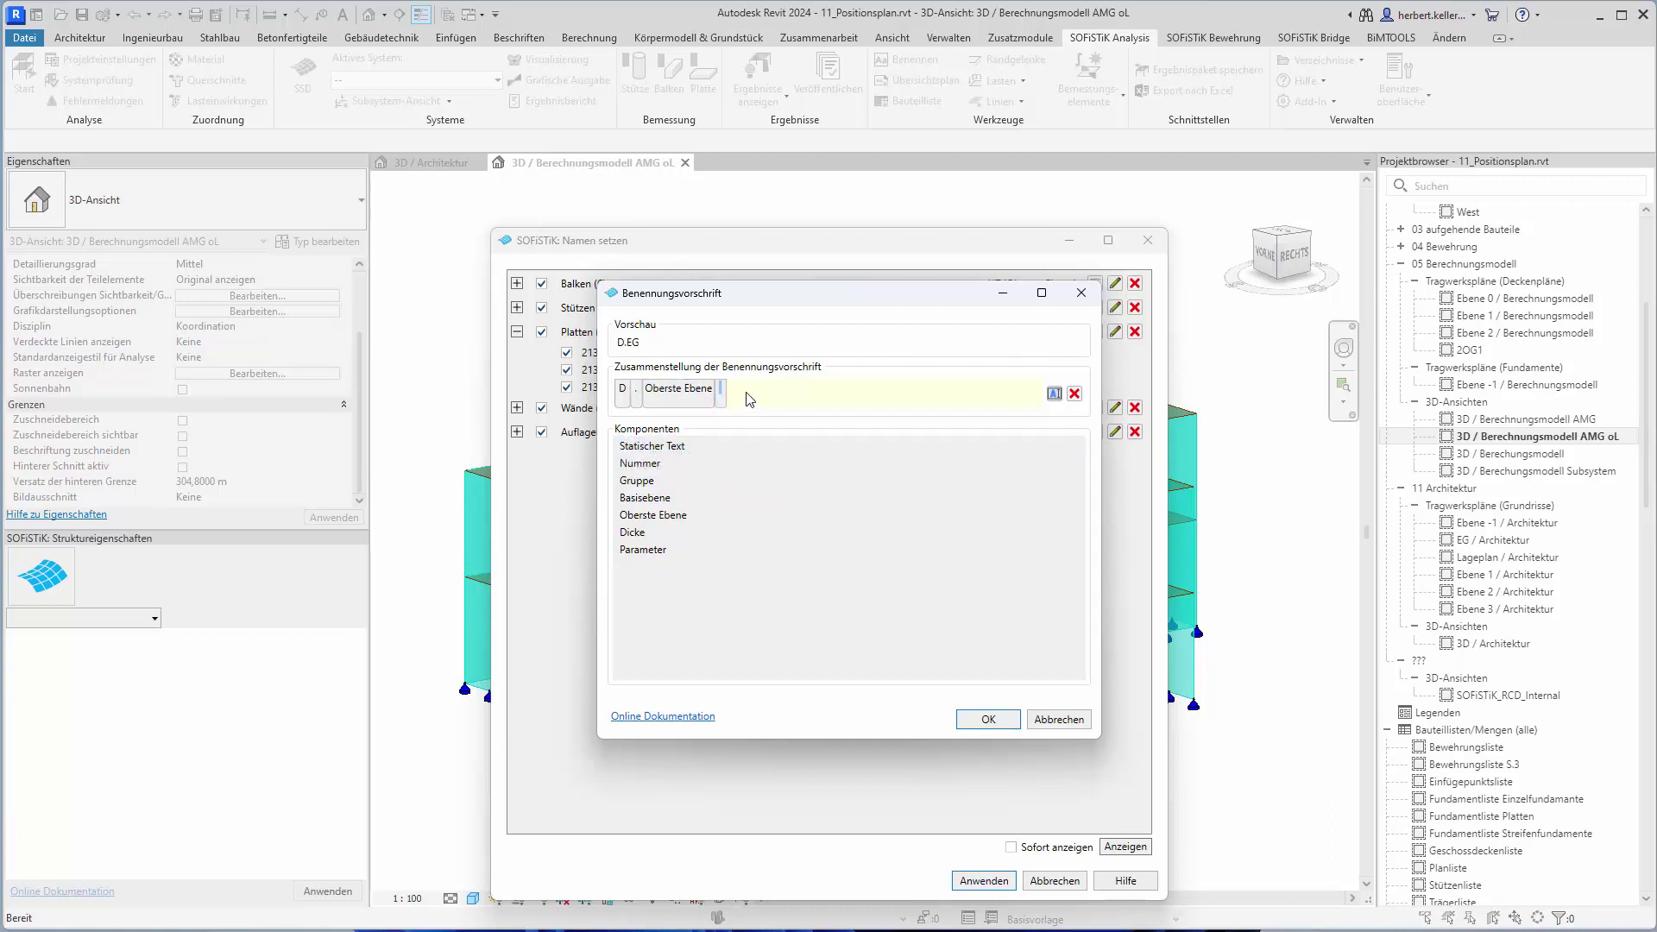
type(".")
left_click(997, 729)
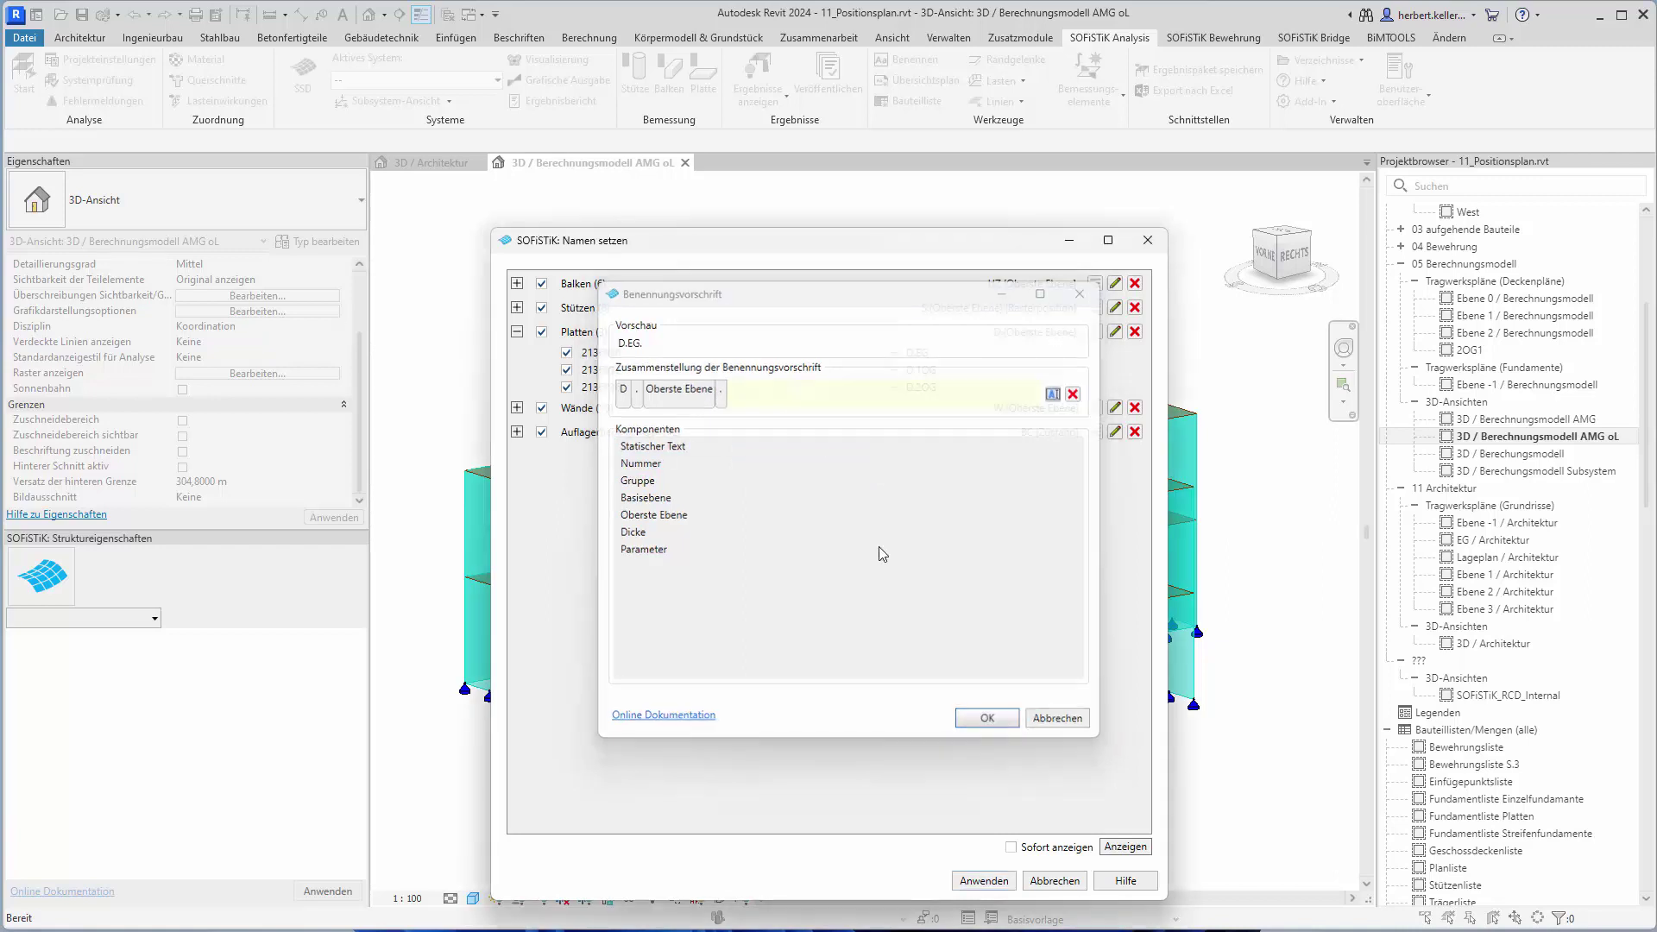
- Rebuild the Wände naming rule as W.(Oberste Ebene). using separate static '.' text pieces
left_click(516, 333)
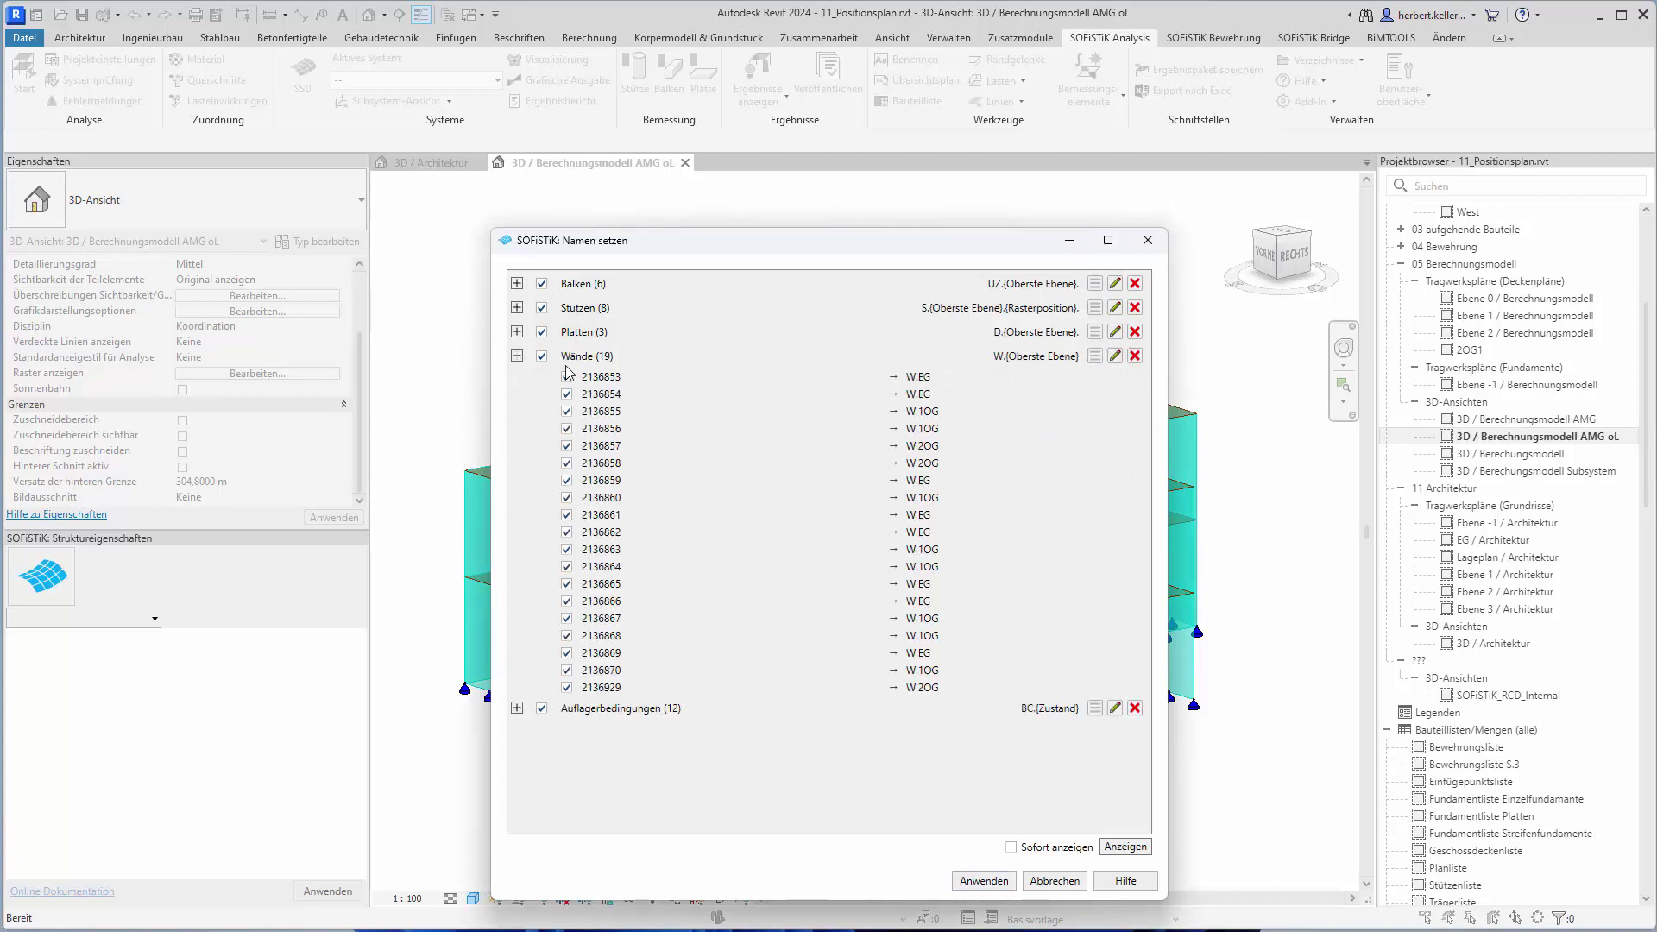
left_click(1115, 357)
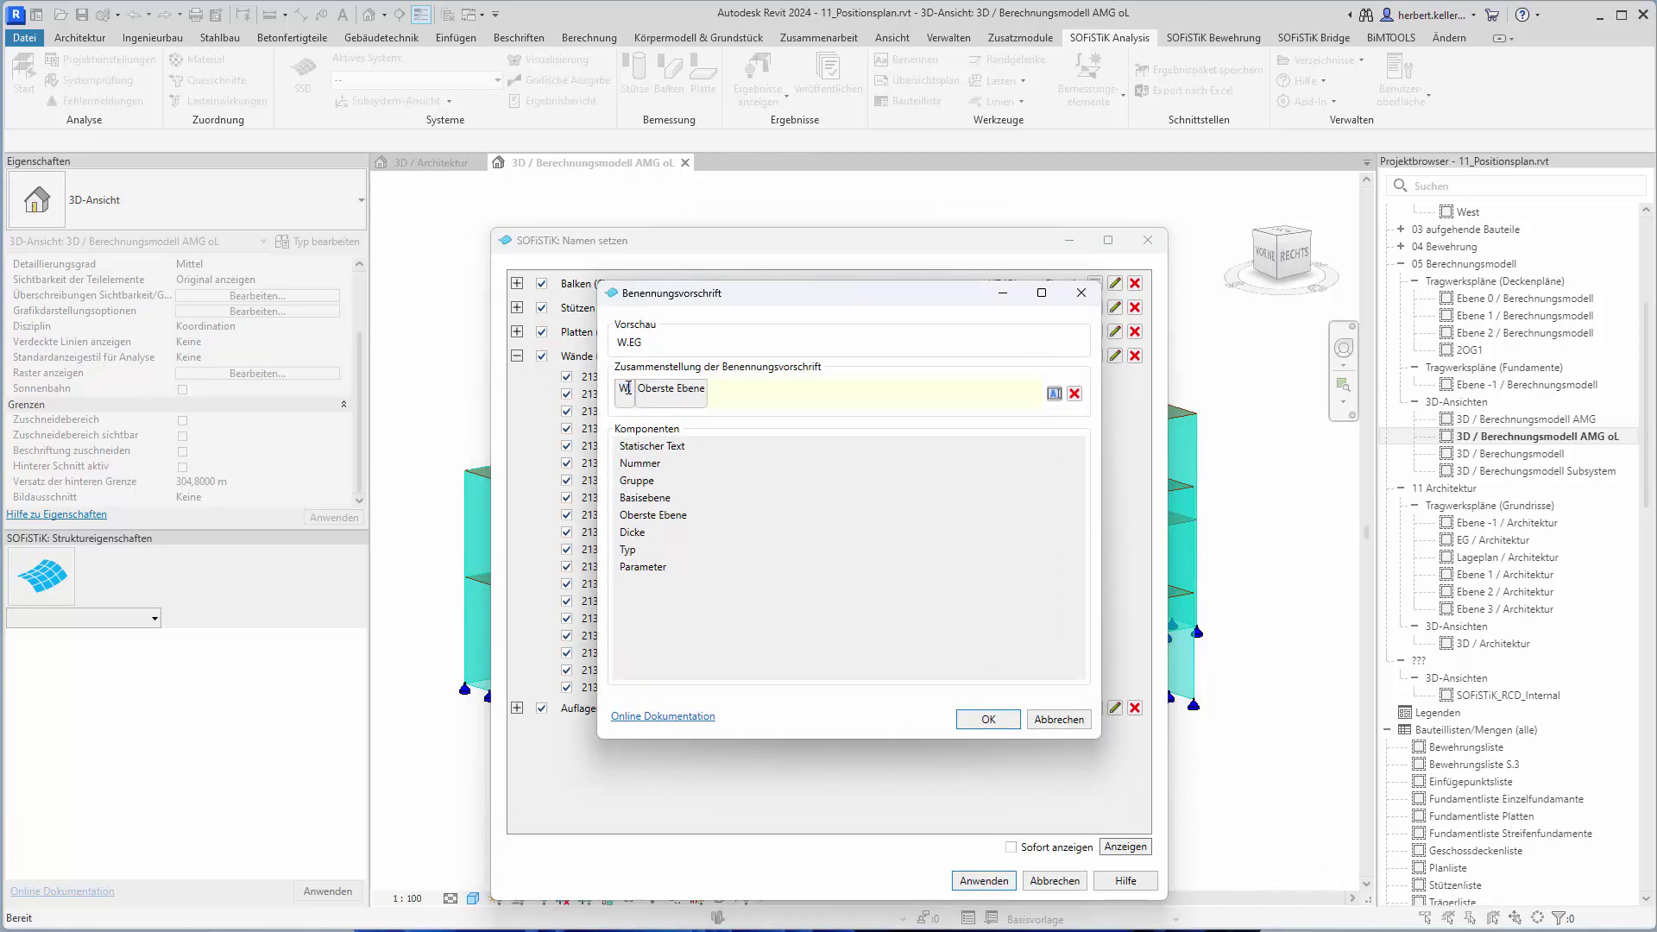
left_click(706, 405)
key("BackSpace")
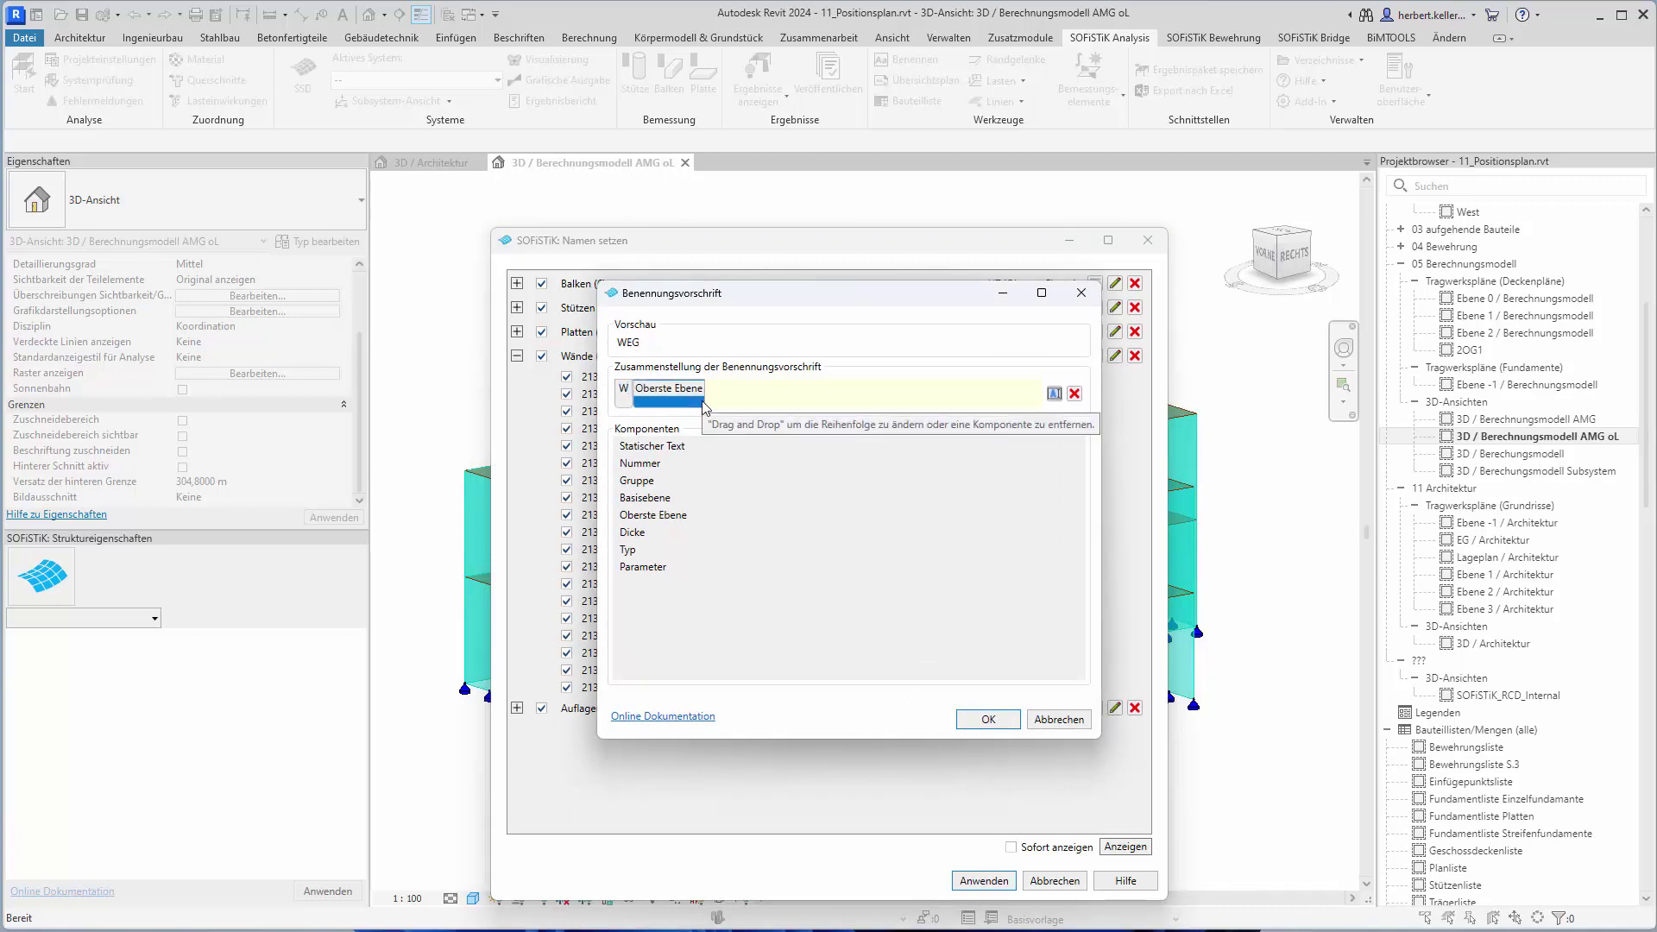
left_click_drag(634, 405, 637, 400)
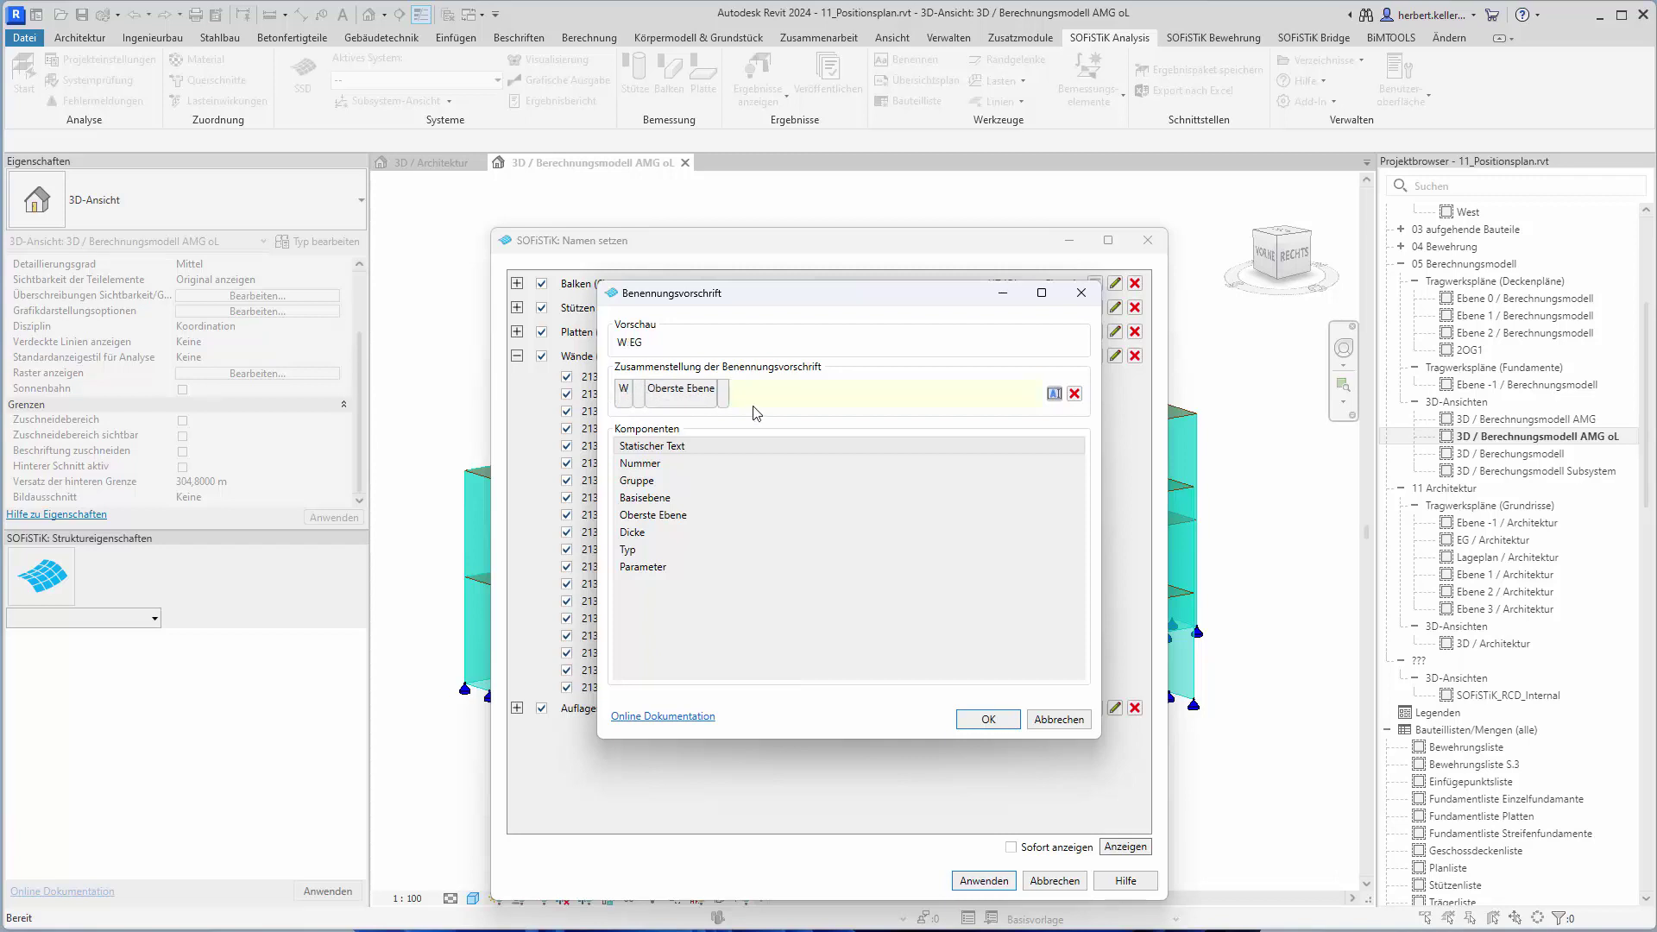
type(".")
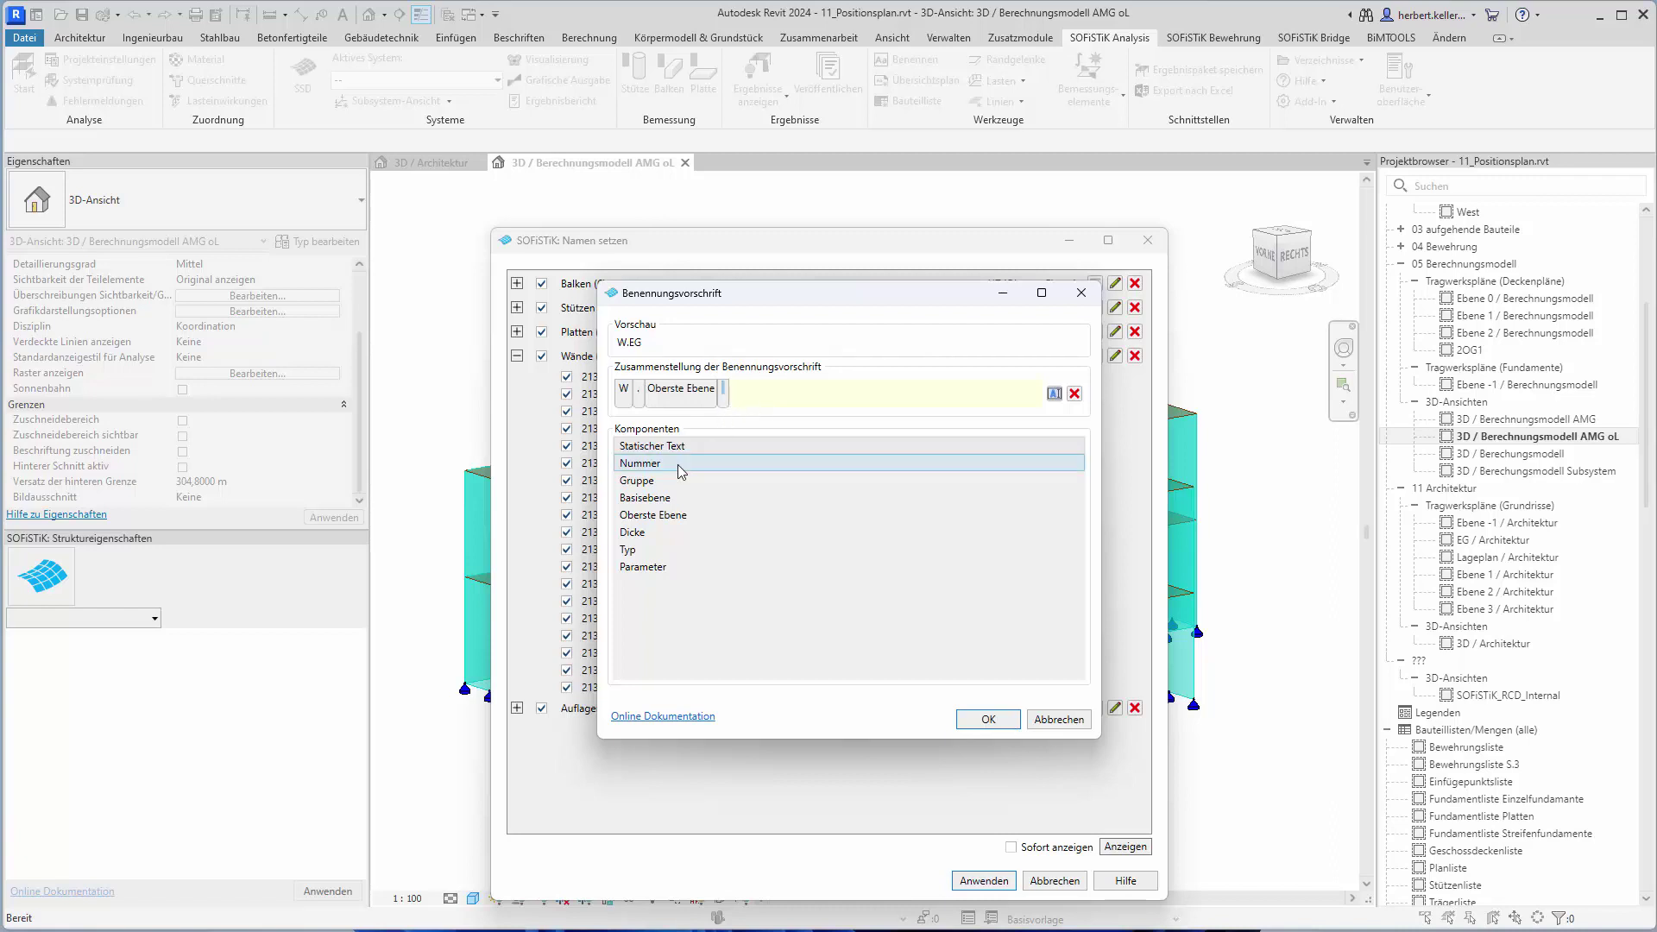
type(".")
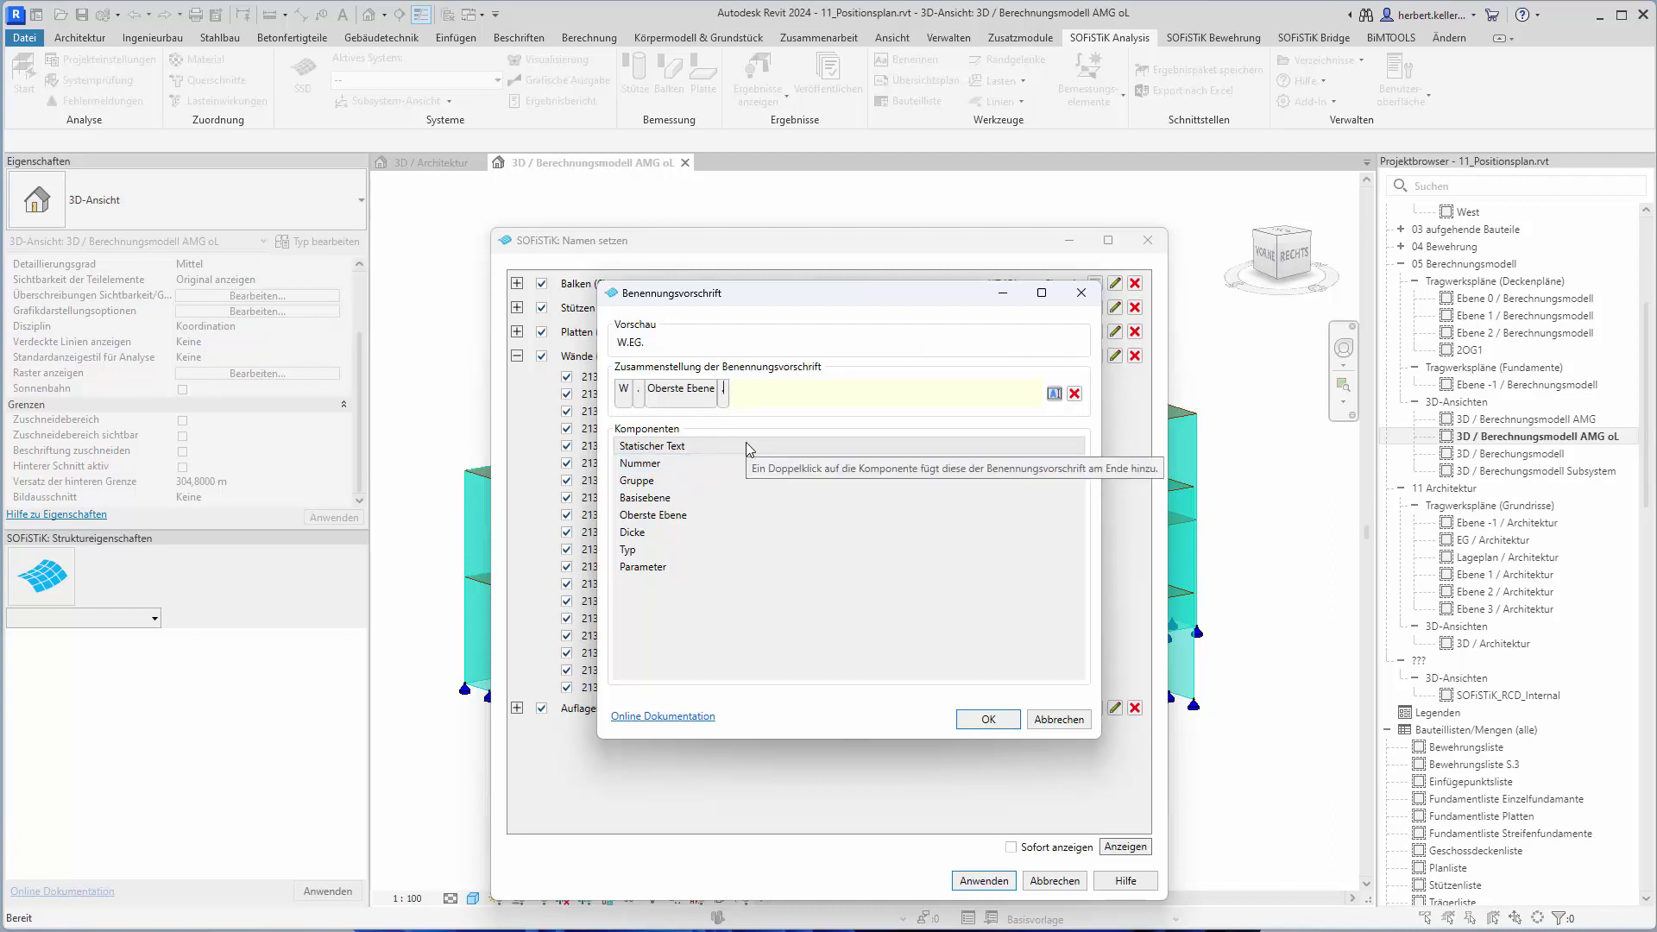
left_click(1002, 721)
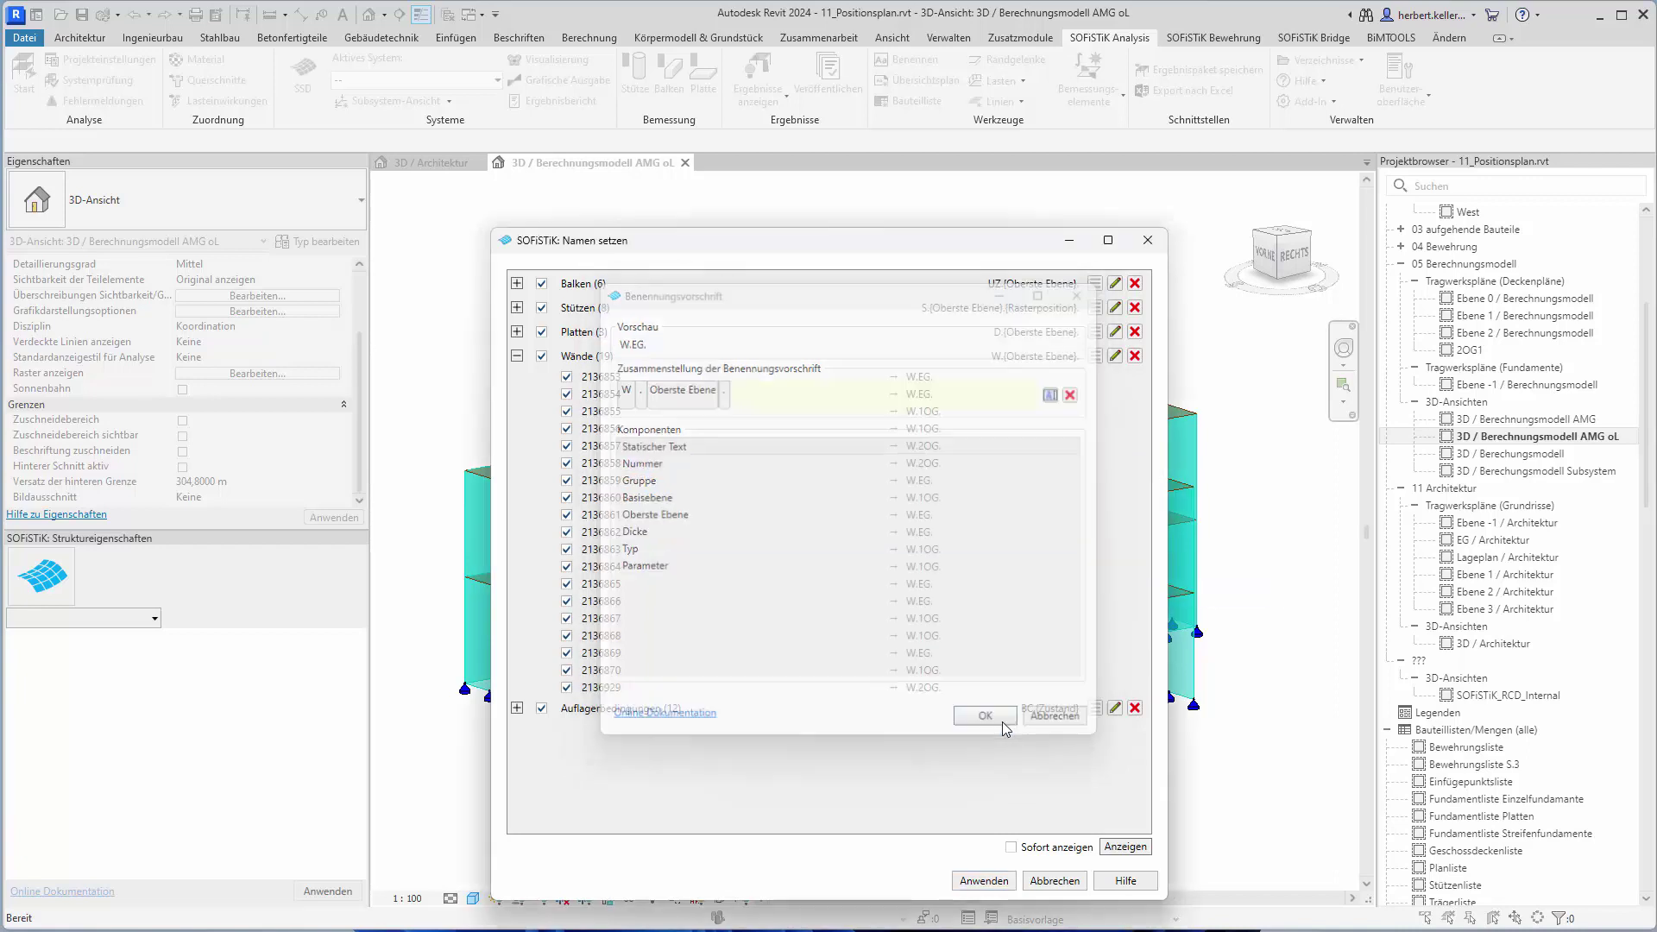
- Replace the BC. prefix in the Auflagerbedingungen rule with AL plus a static '.' piece
left_click(517, 356)
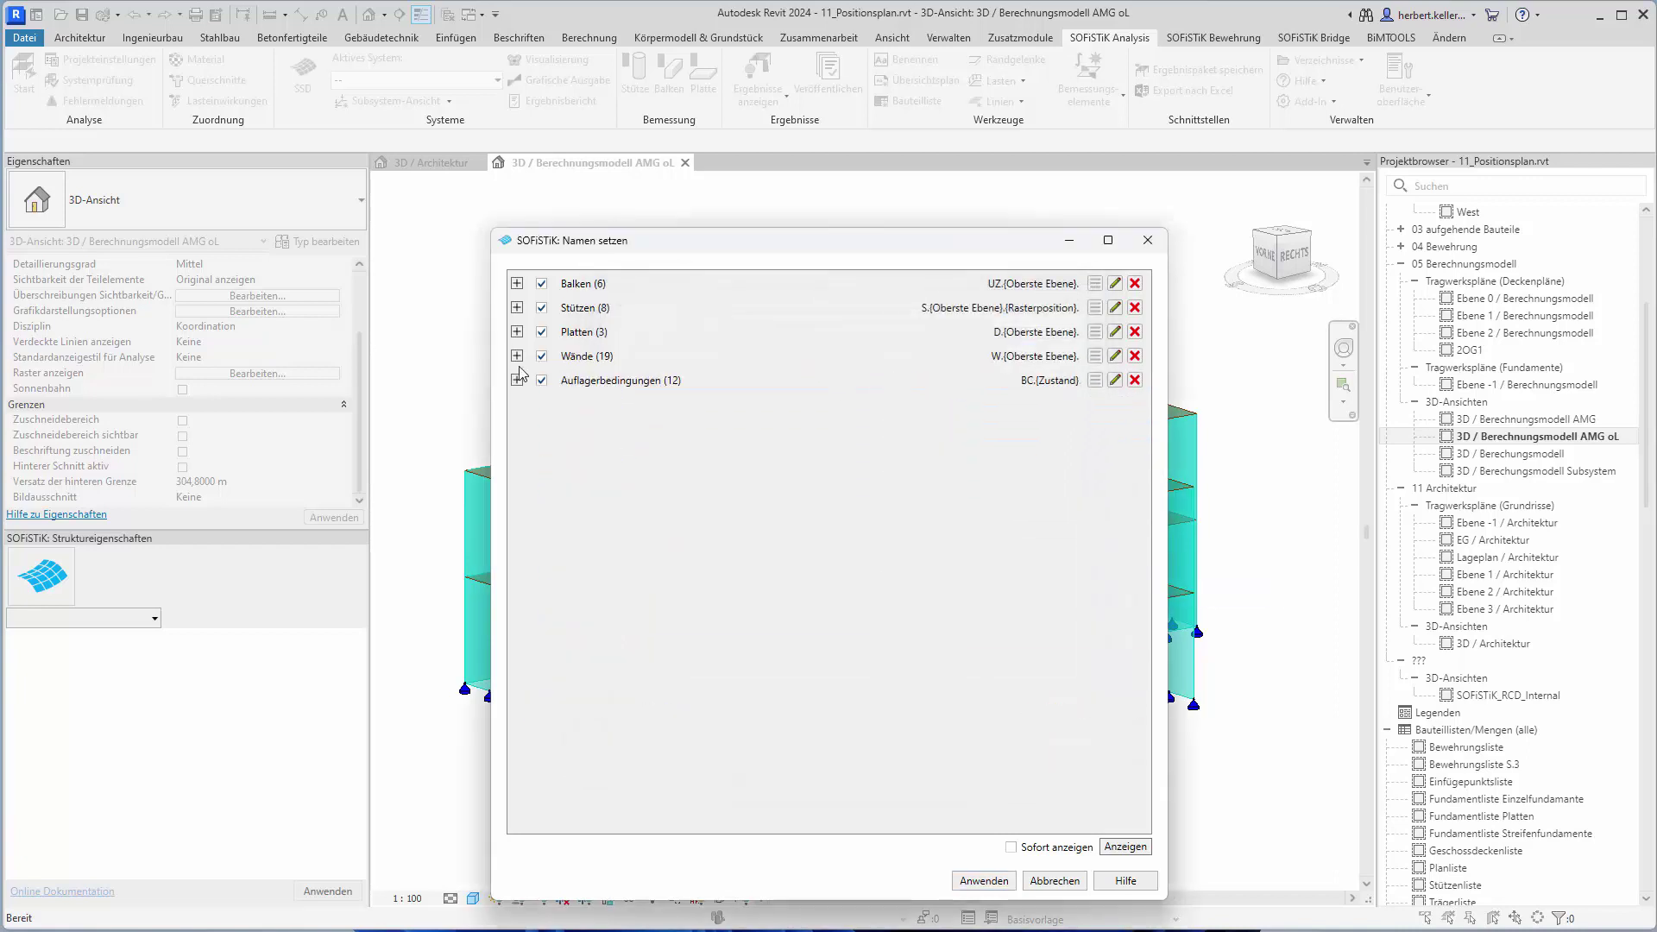
left_click(517, 380)
left_click(1115, 381)
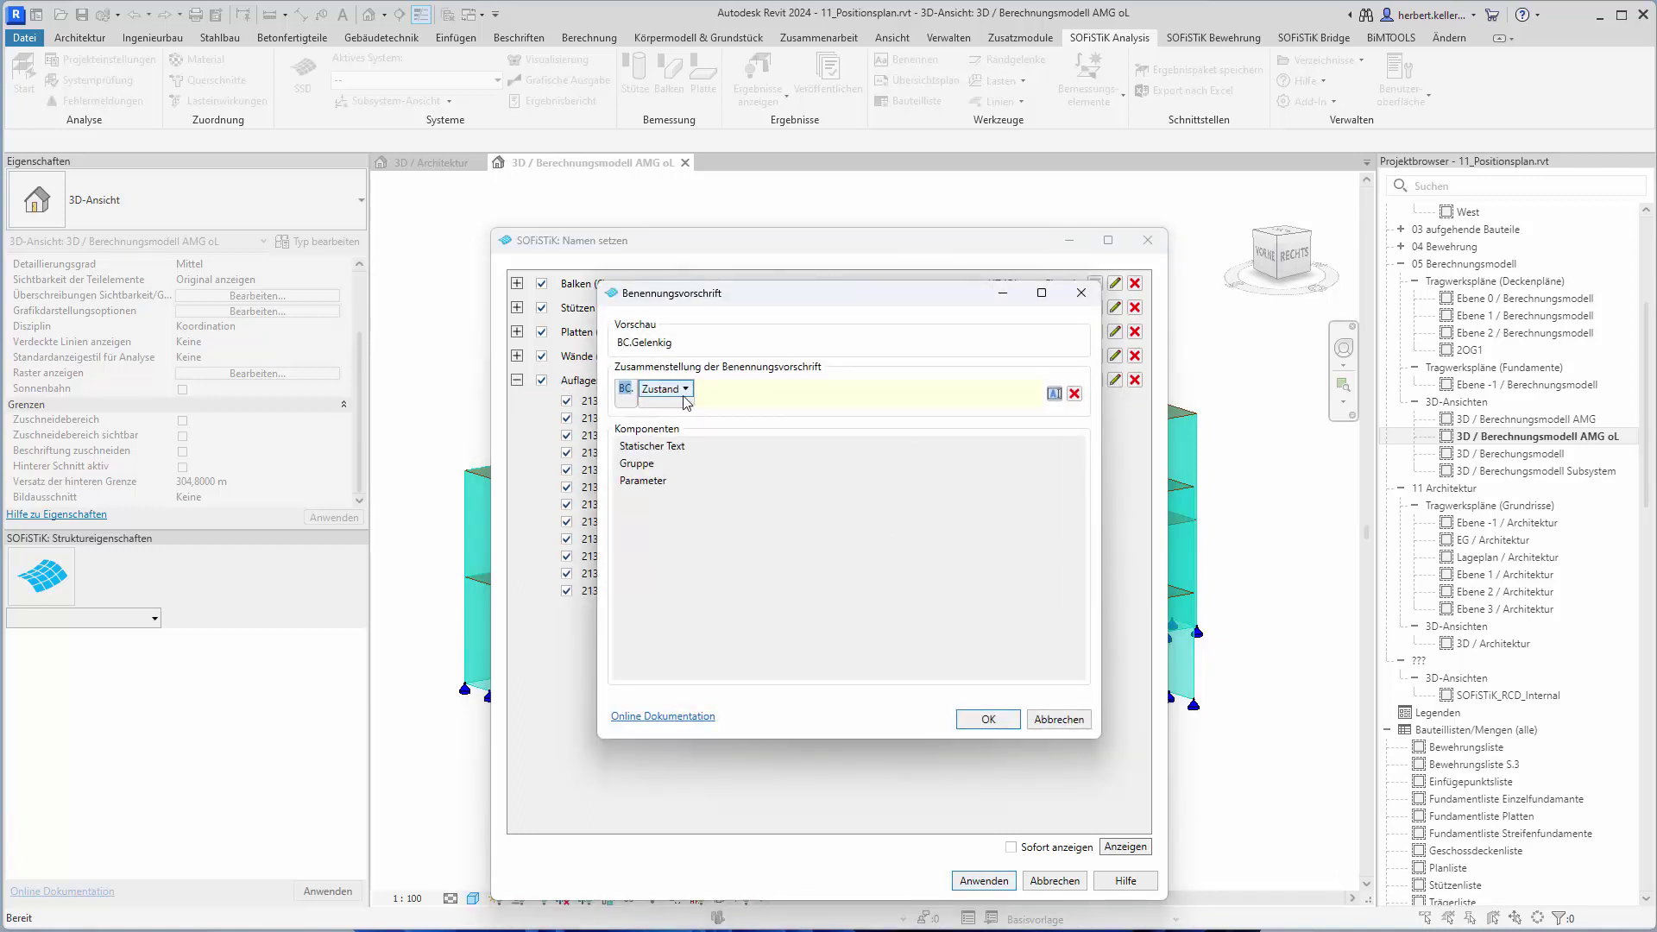
key("Delete")
type("AL")
left_click_drag(665, 446, 641, 393)
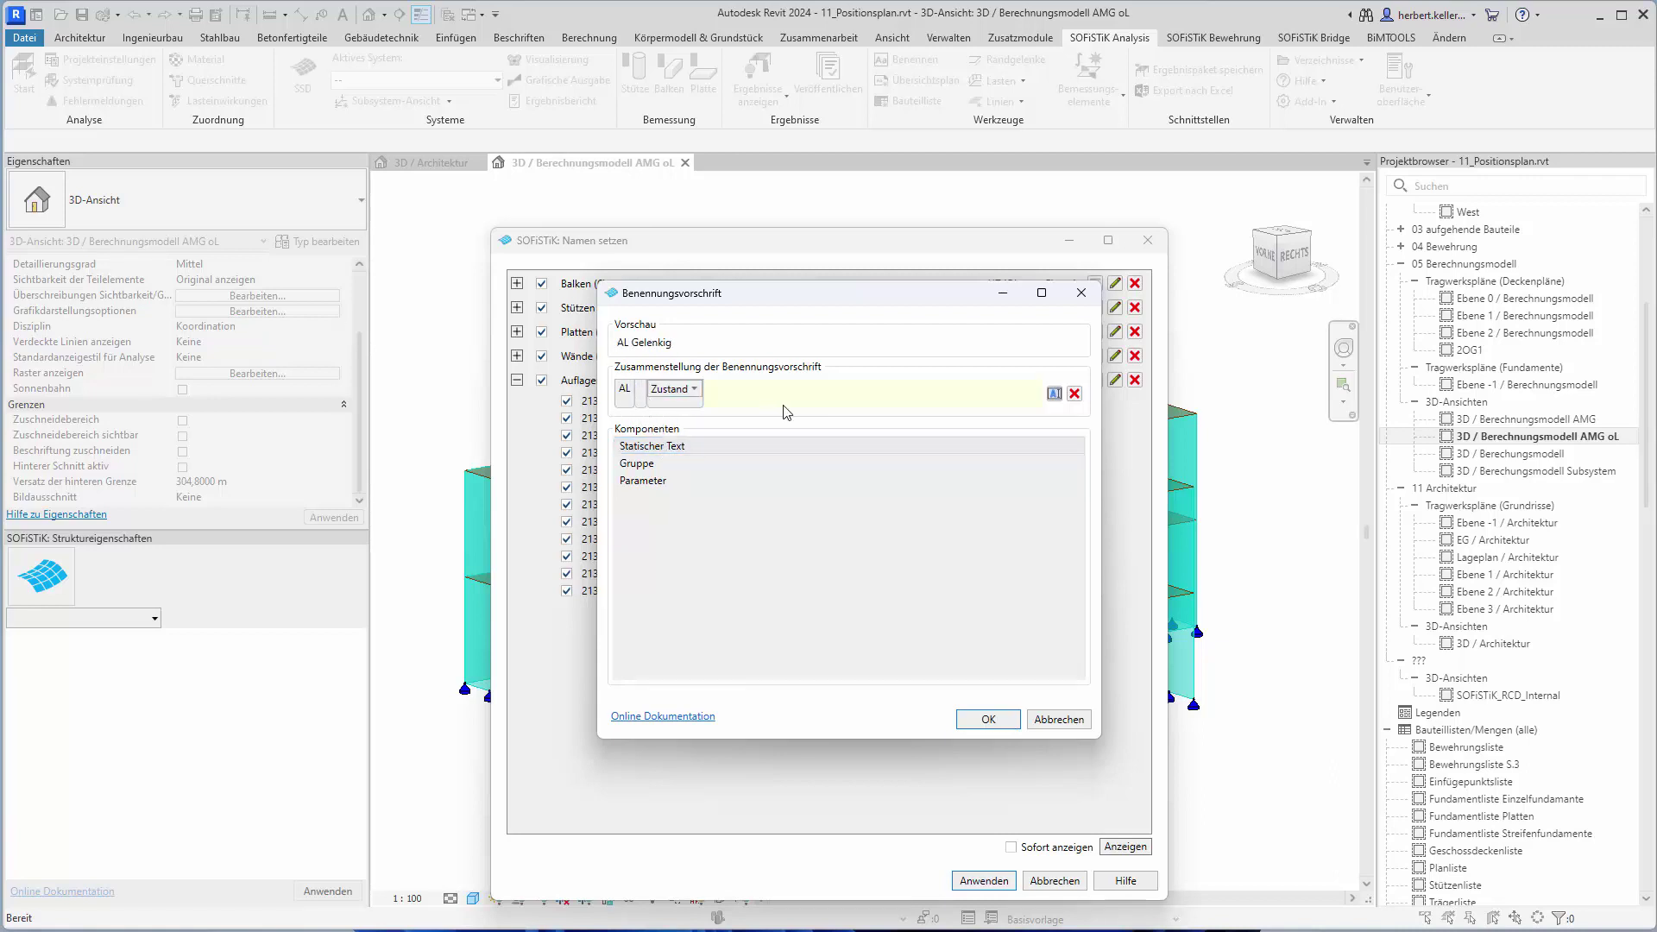
type(".")
- Re-add a Zustand parameter piece and confirm the AL.(Zustand). support rule
left_click(695, 393)
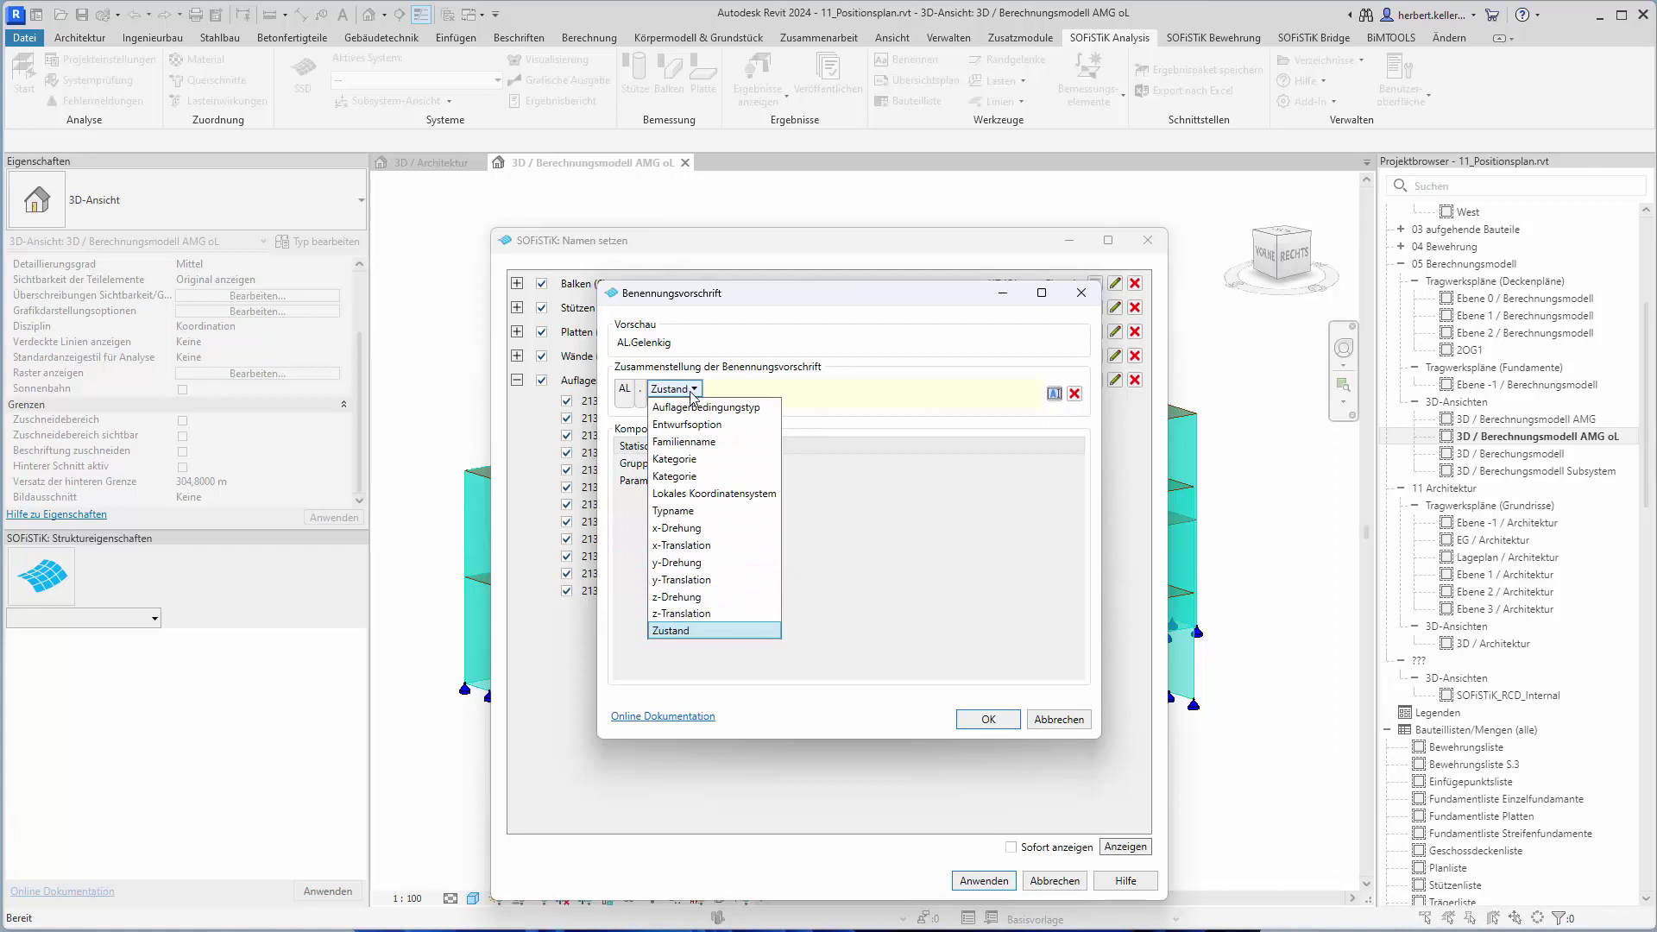
left_click(691, 393)
left_click(673, 403)
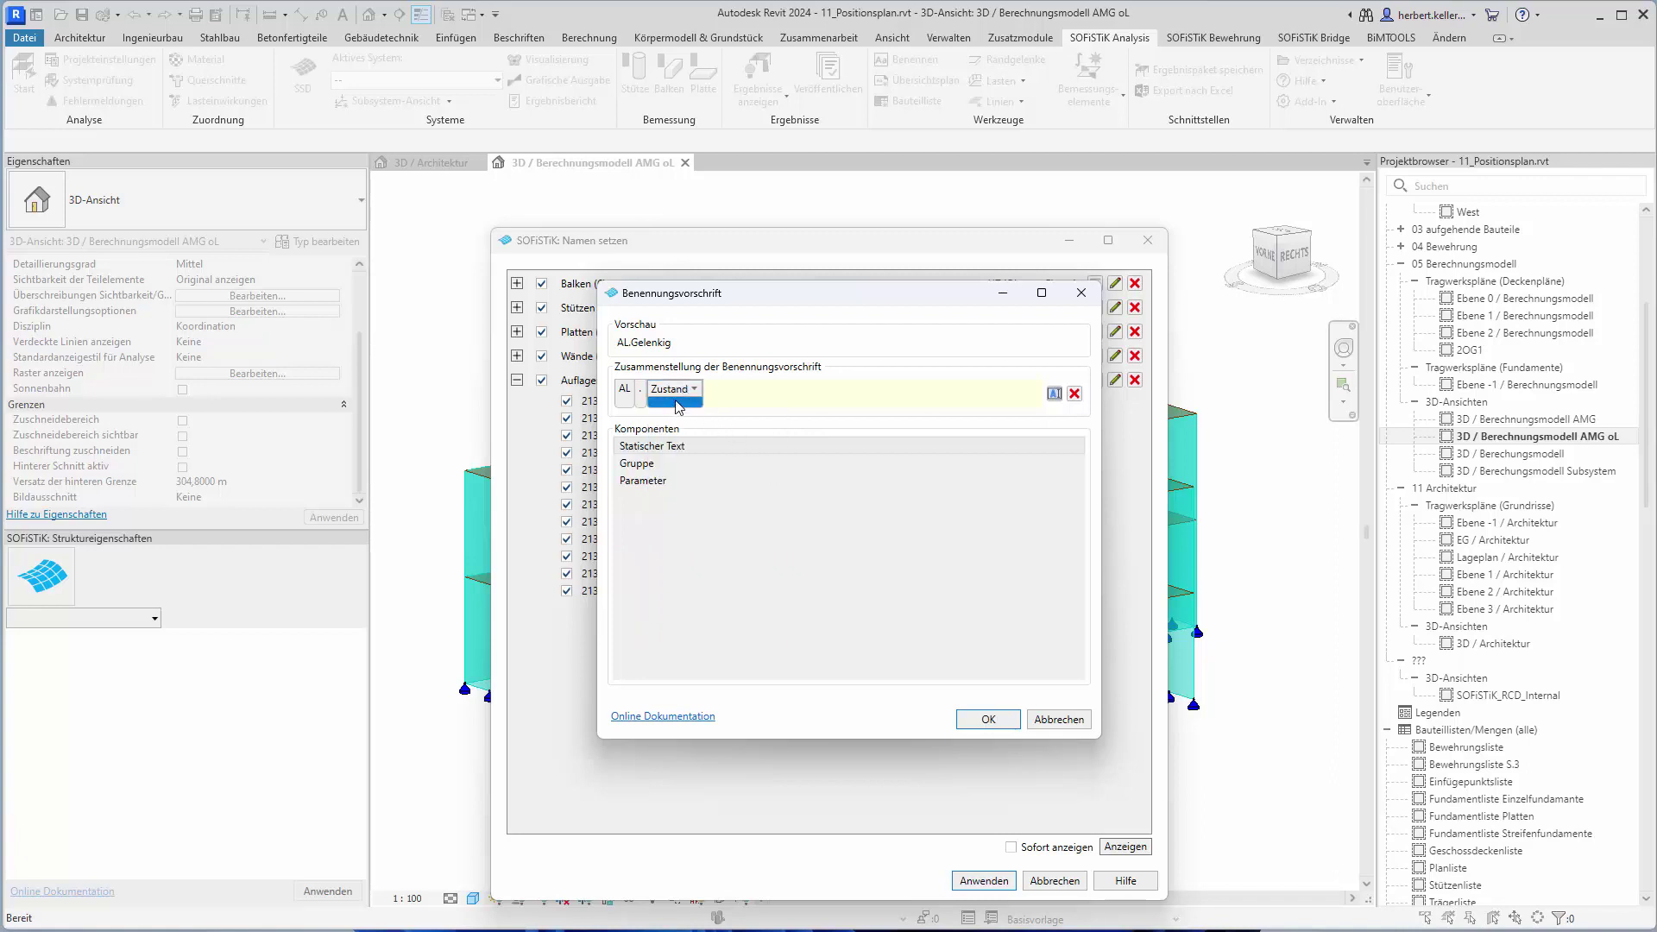
left_click(669, 481)
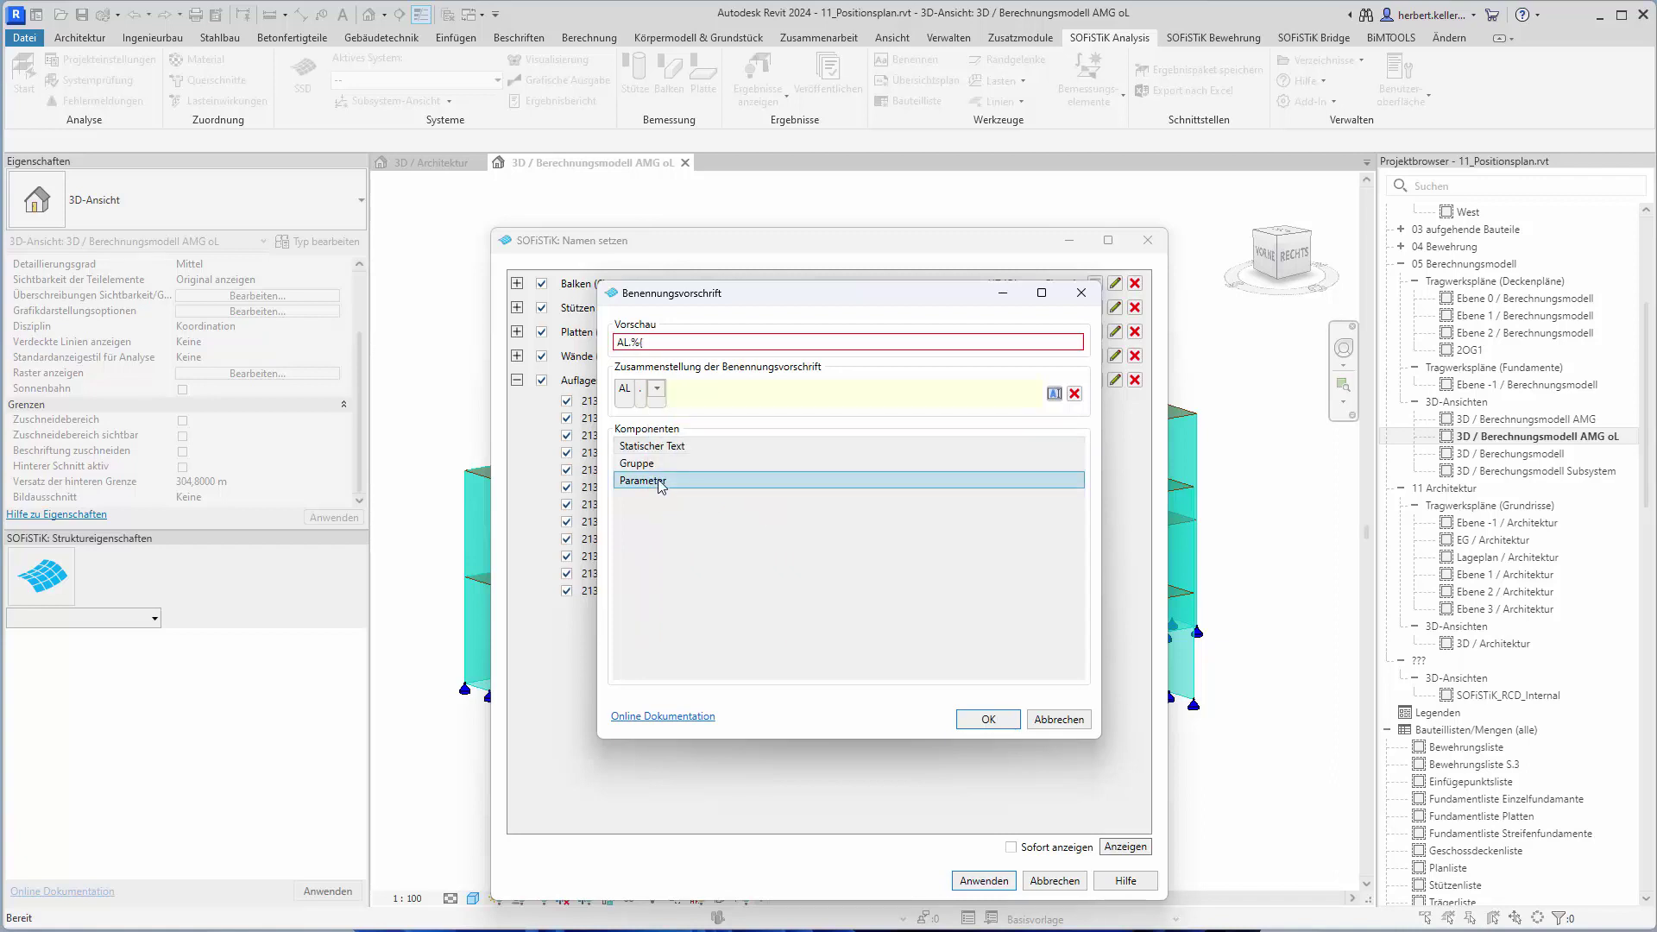
left_click(657, 389)
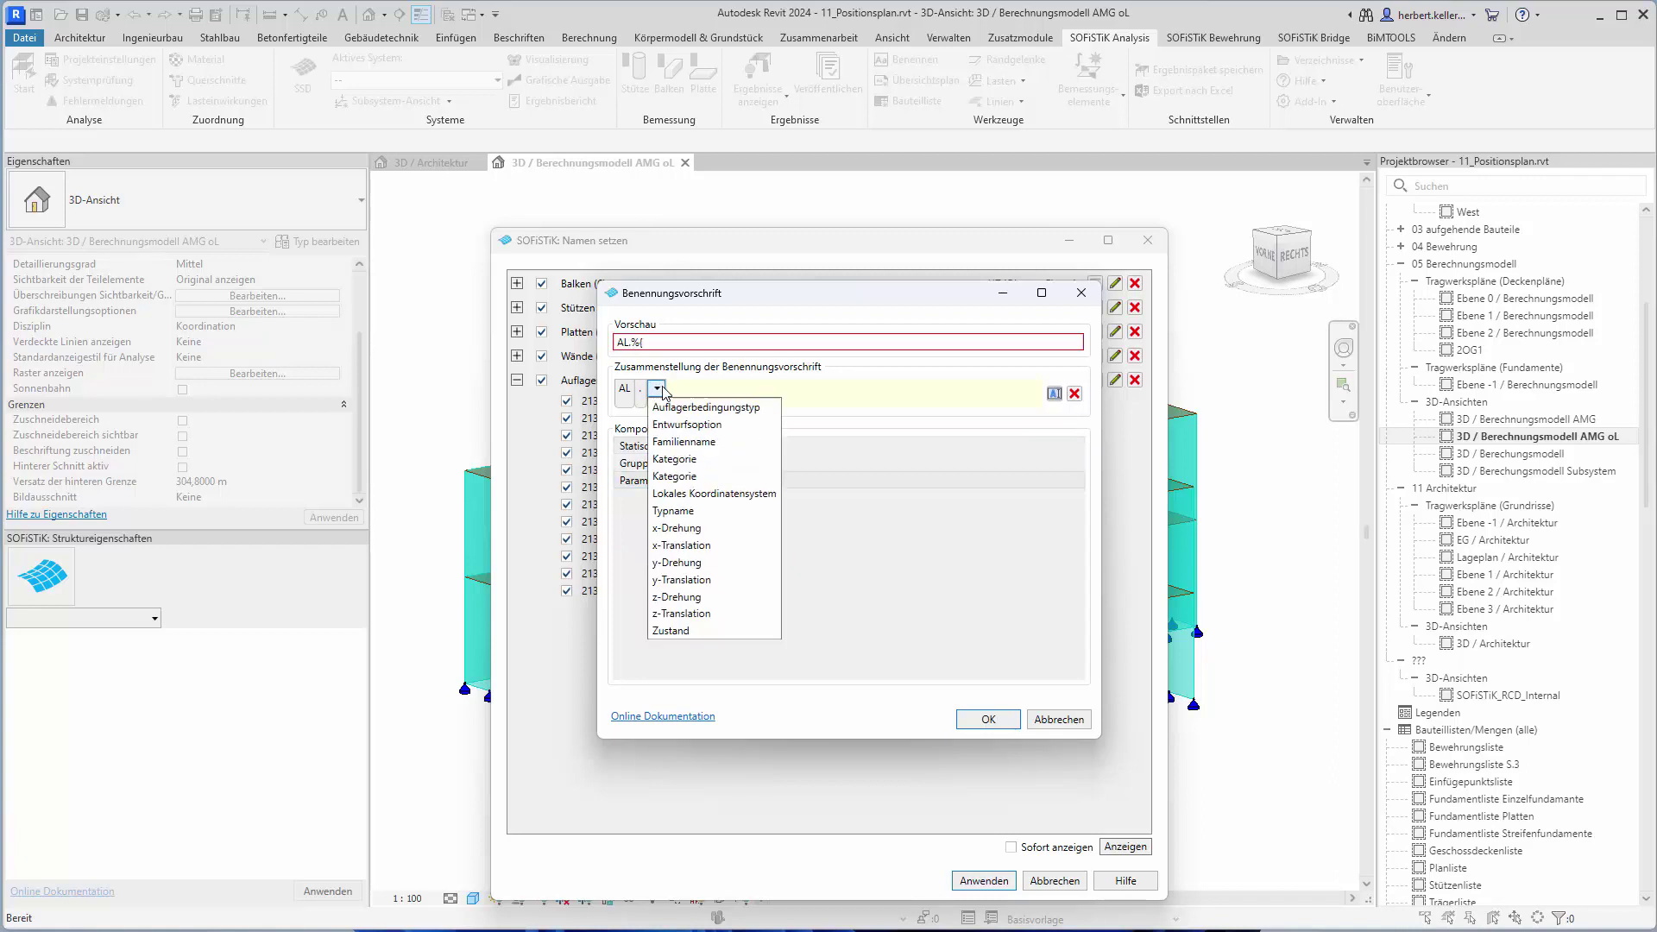
left_click(697, 630)
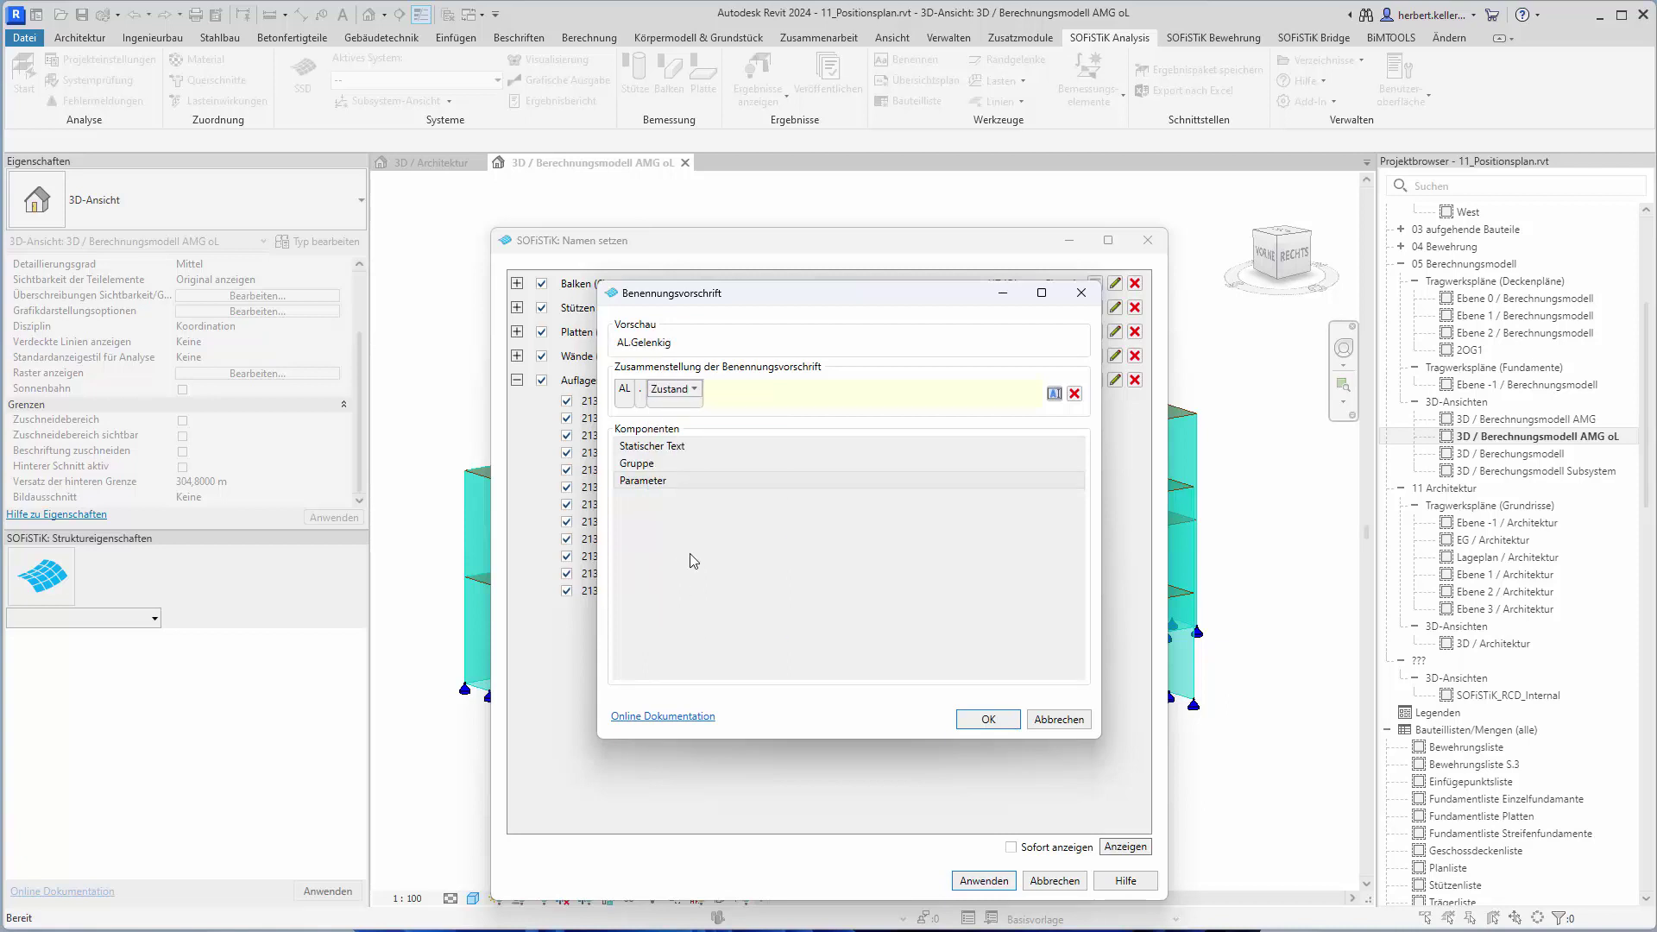
left_click(988, 719)
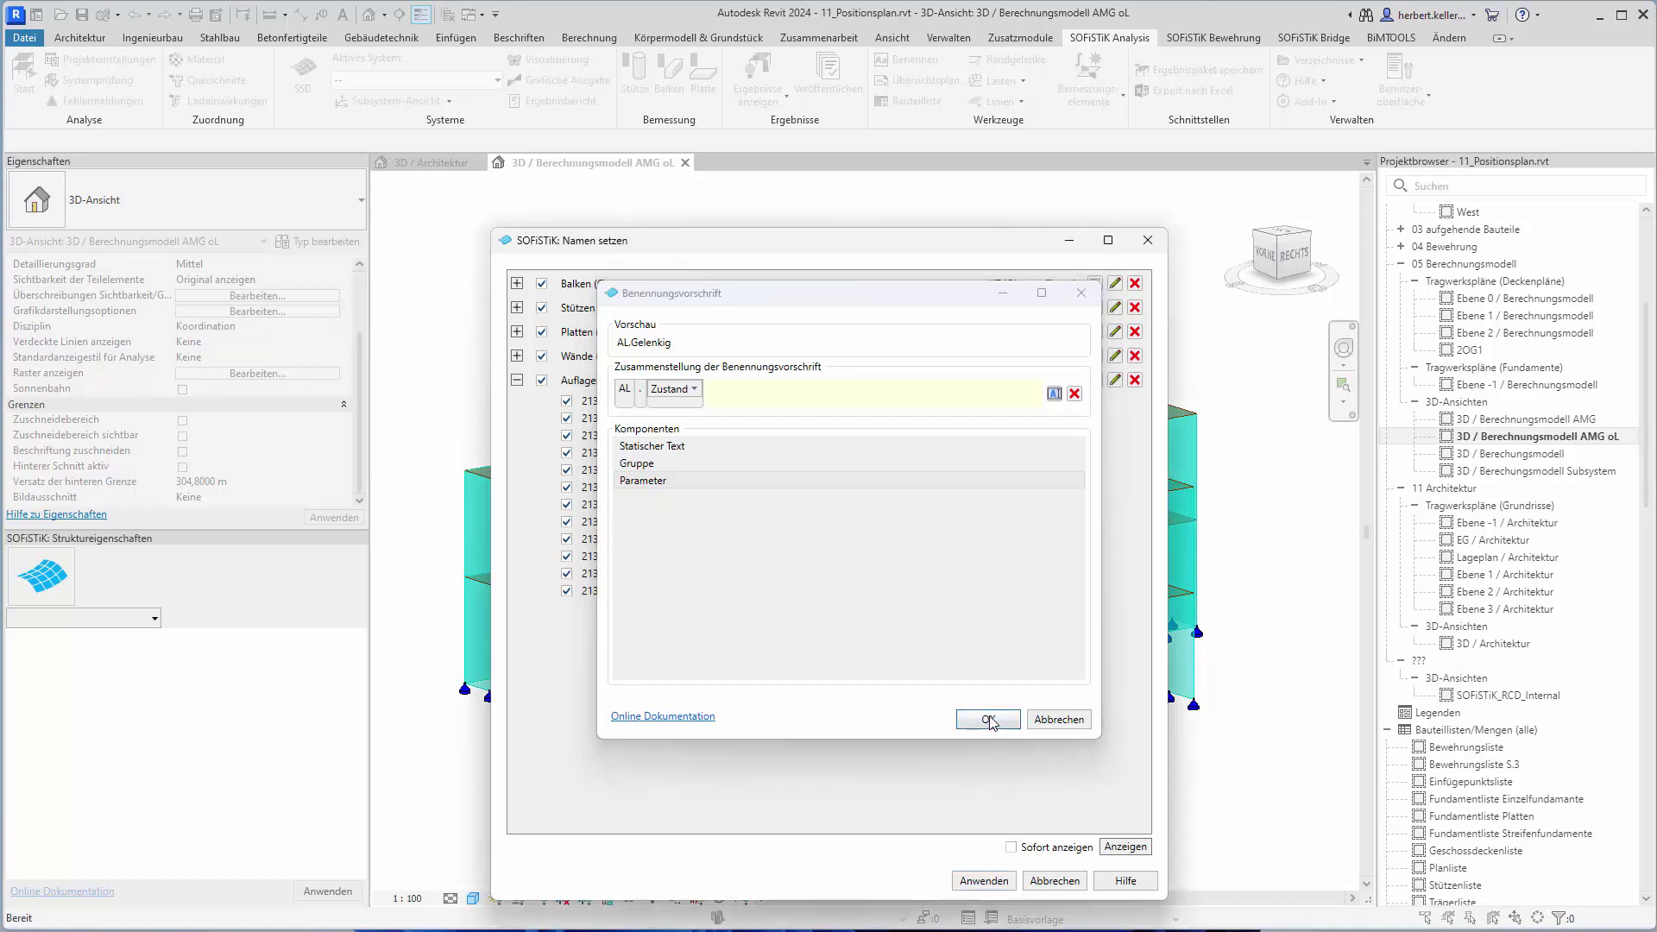
left_click(517, 380)
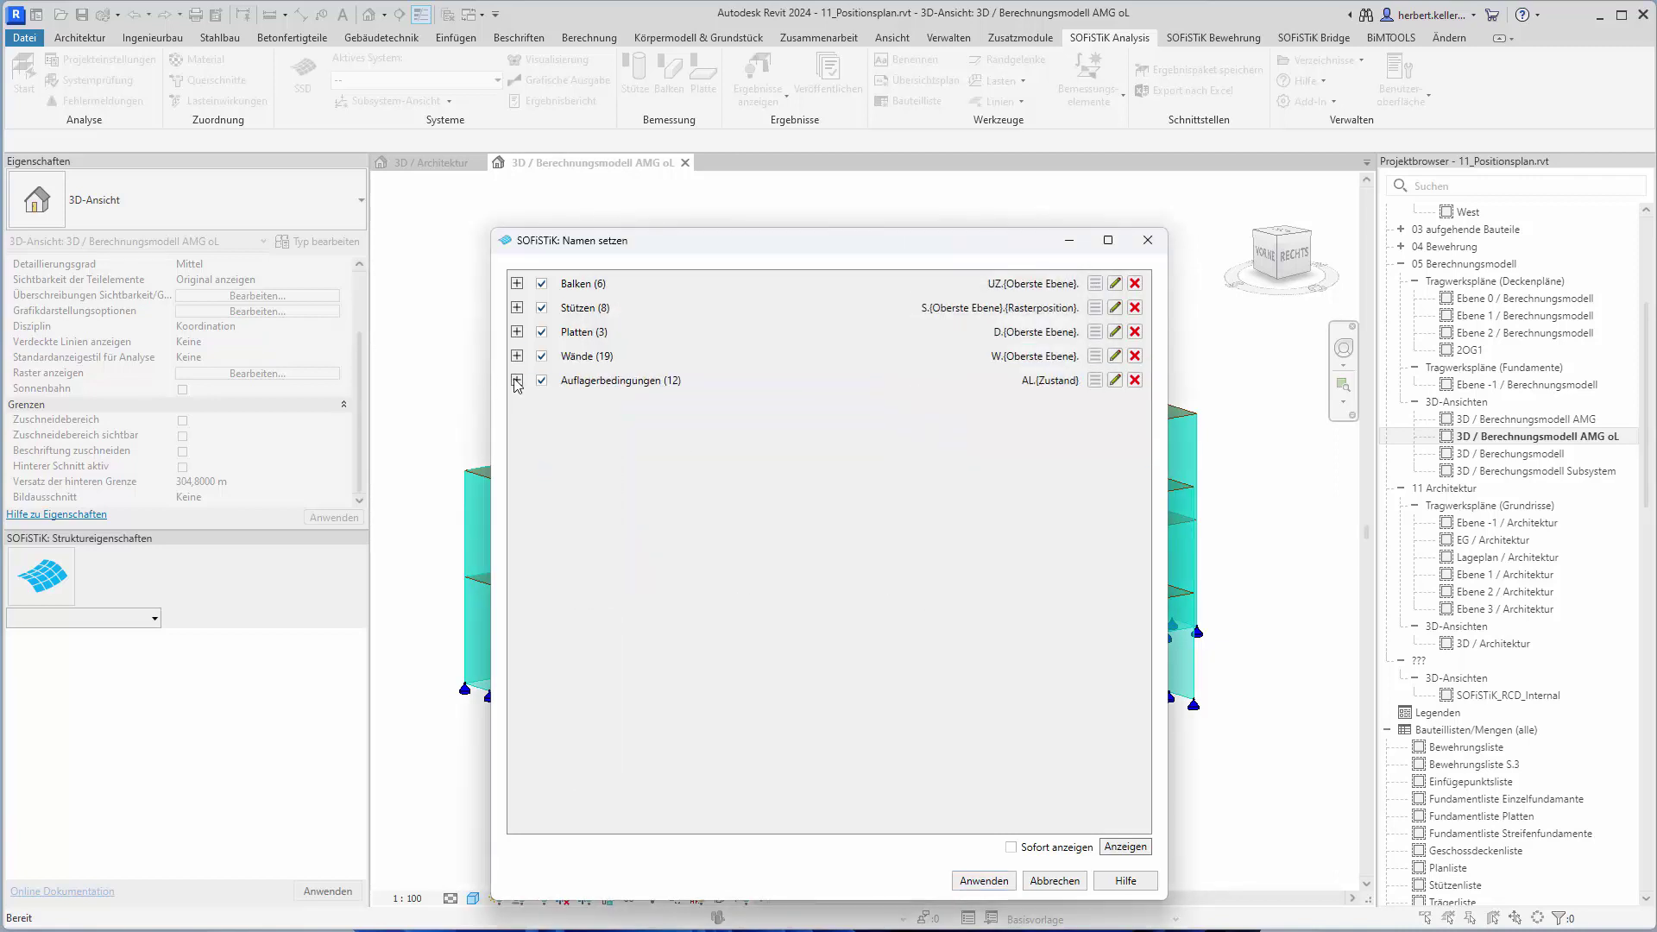
- Apply the new names and check that a ground-floor wall reads W.EG
left_click(983, 881)
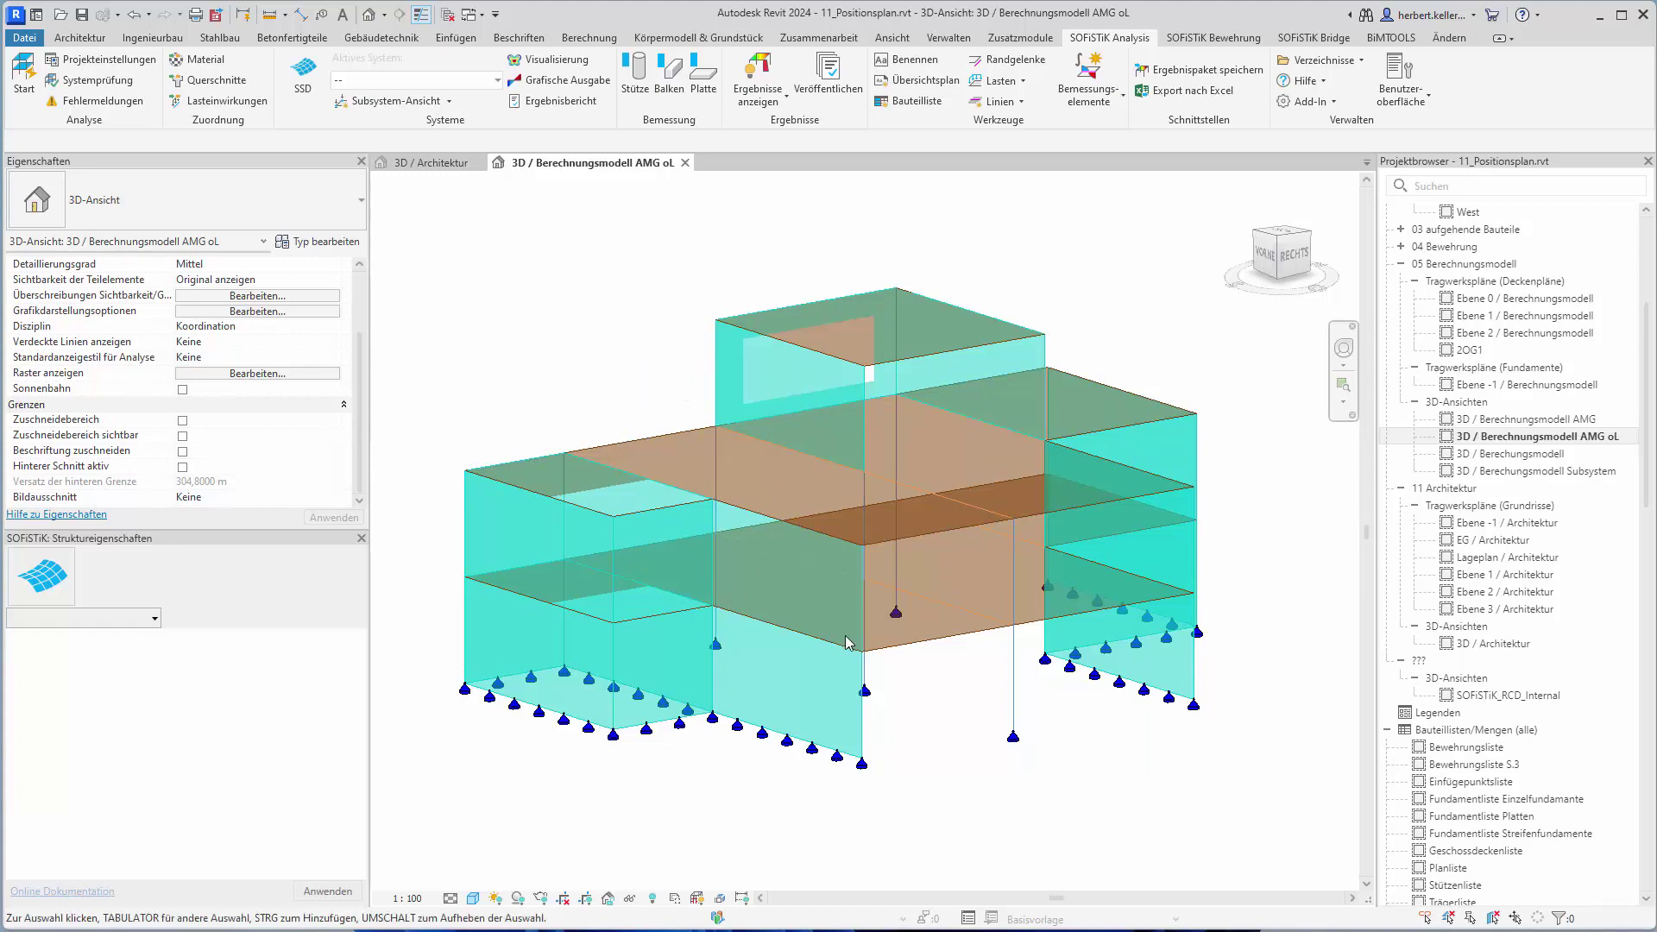
left_click(863, 730)
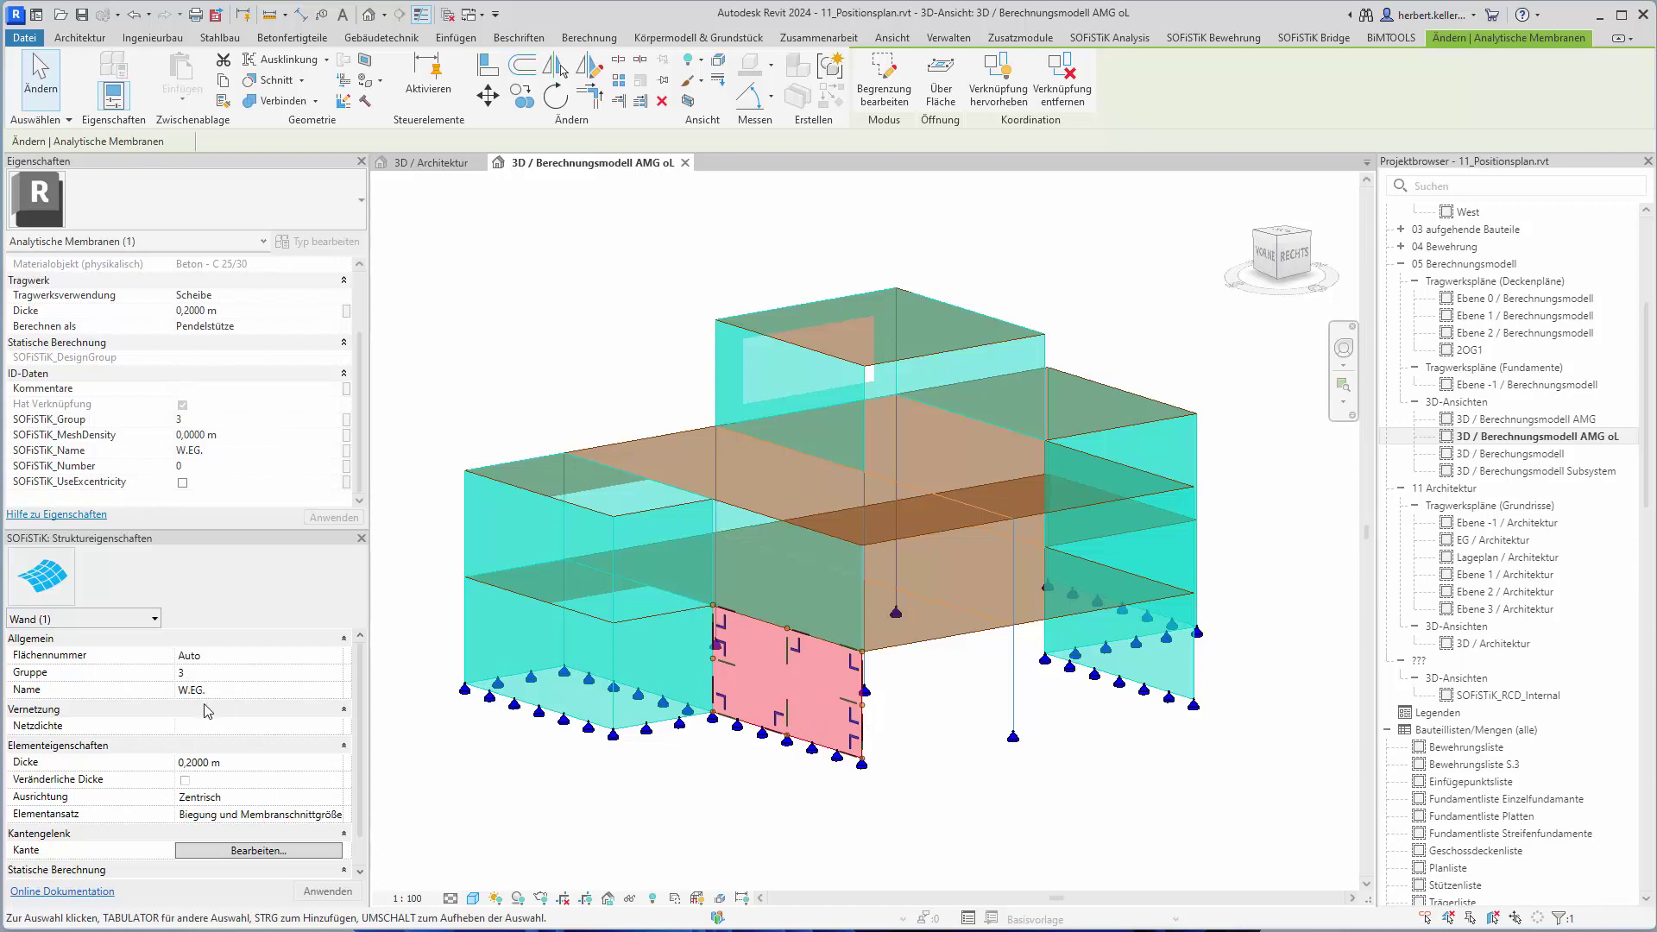
left_click(1038, 692)
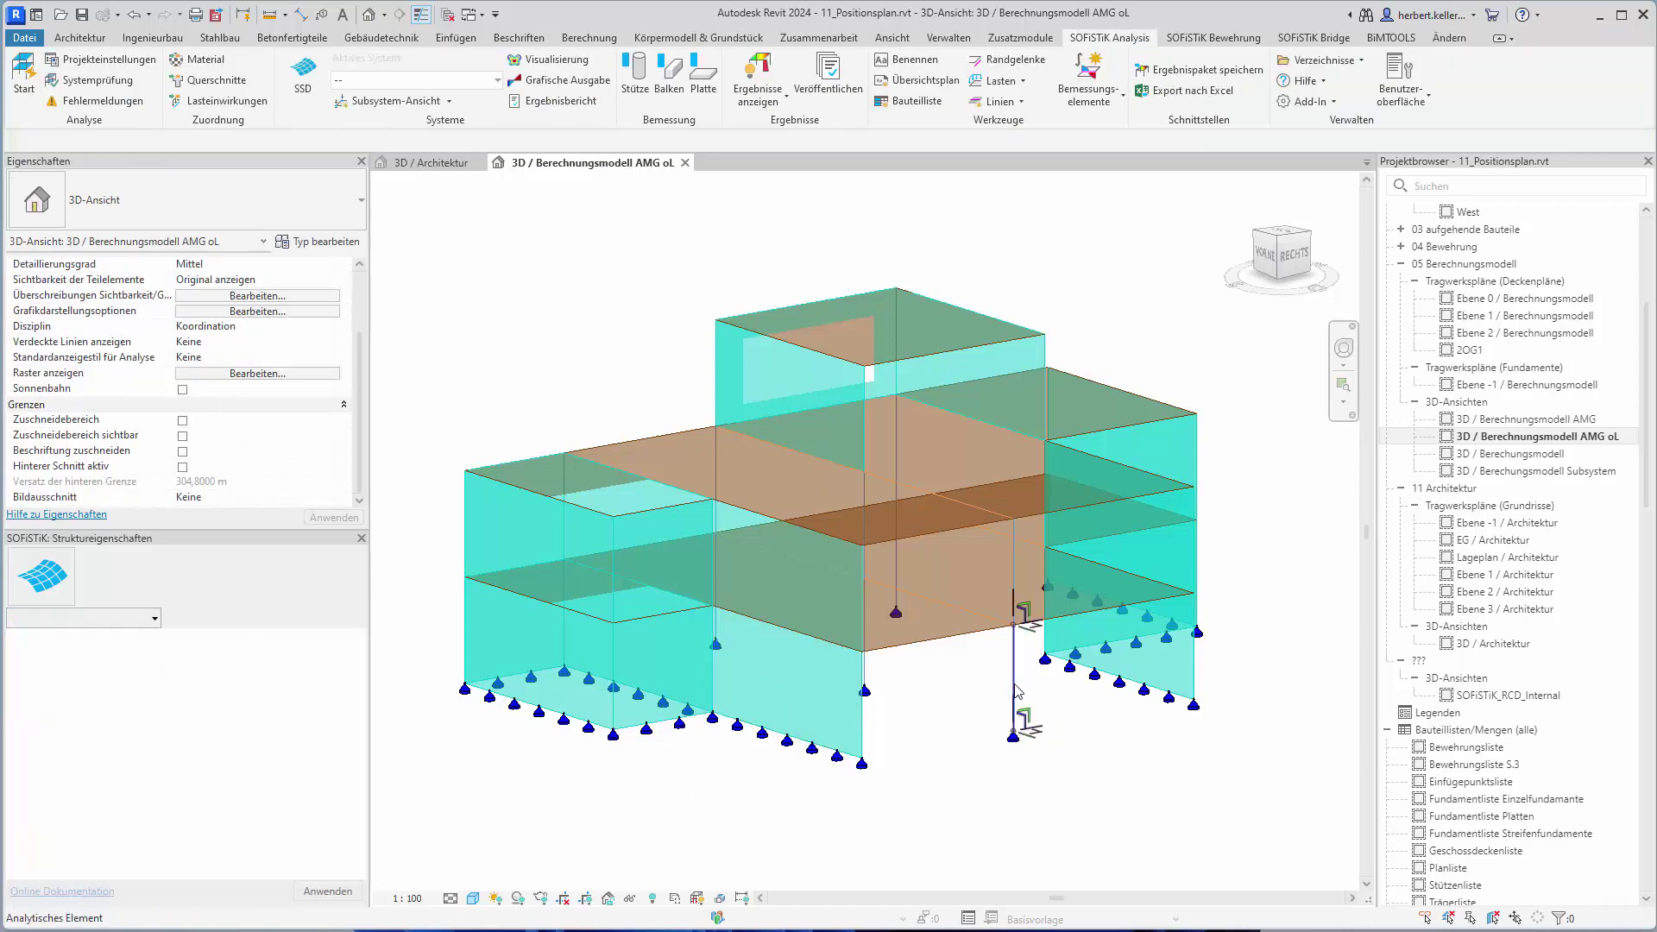
- Check that a selected column is named S.EG.C-2., then clear the selection
left_click(1015, 712)
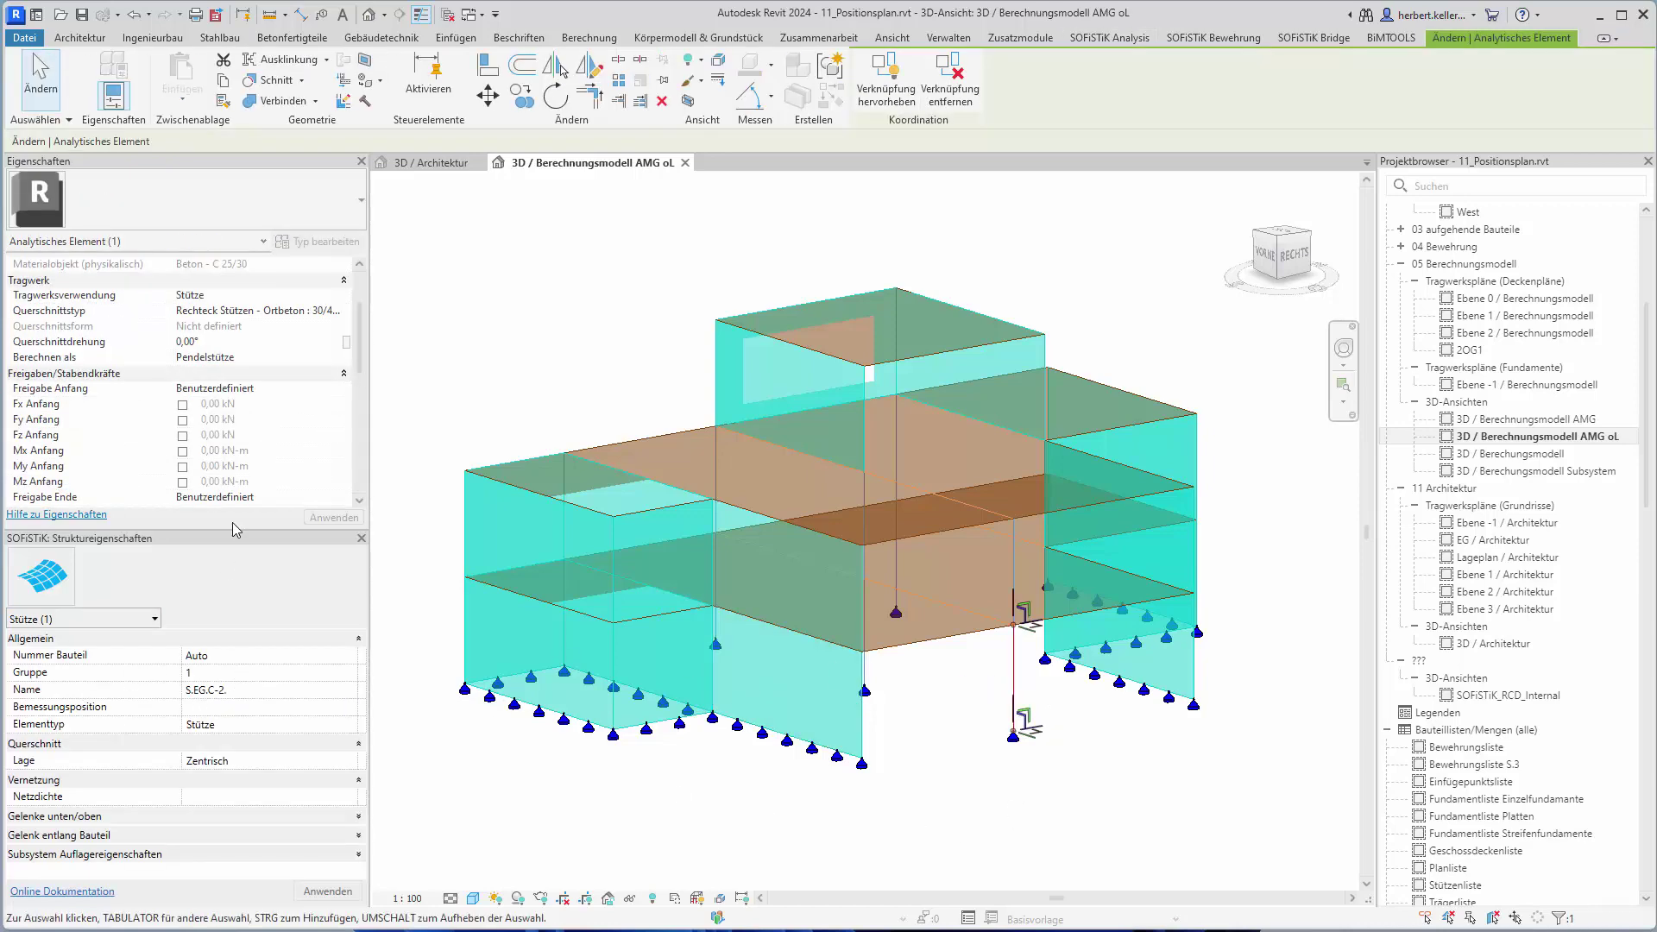
scroll(246, 415, "down", 5)
scroll(246, 415, "down", 5)
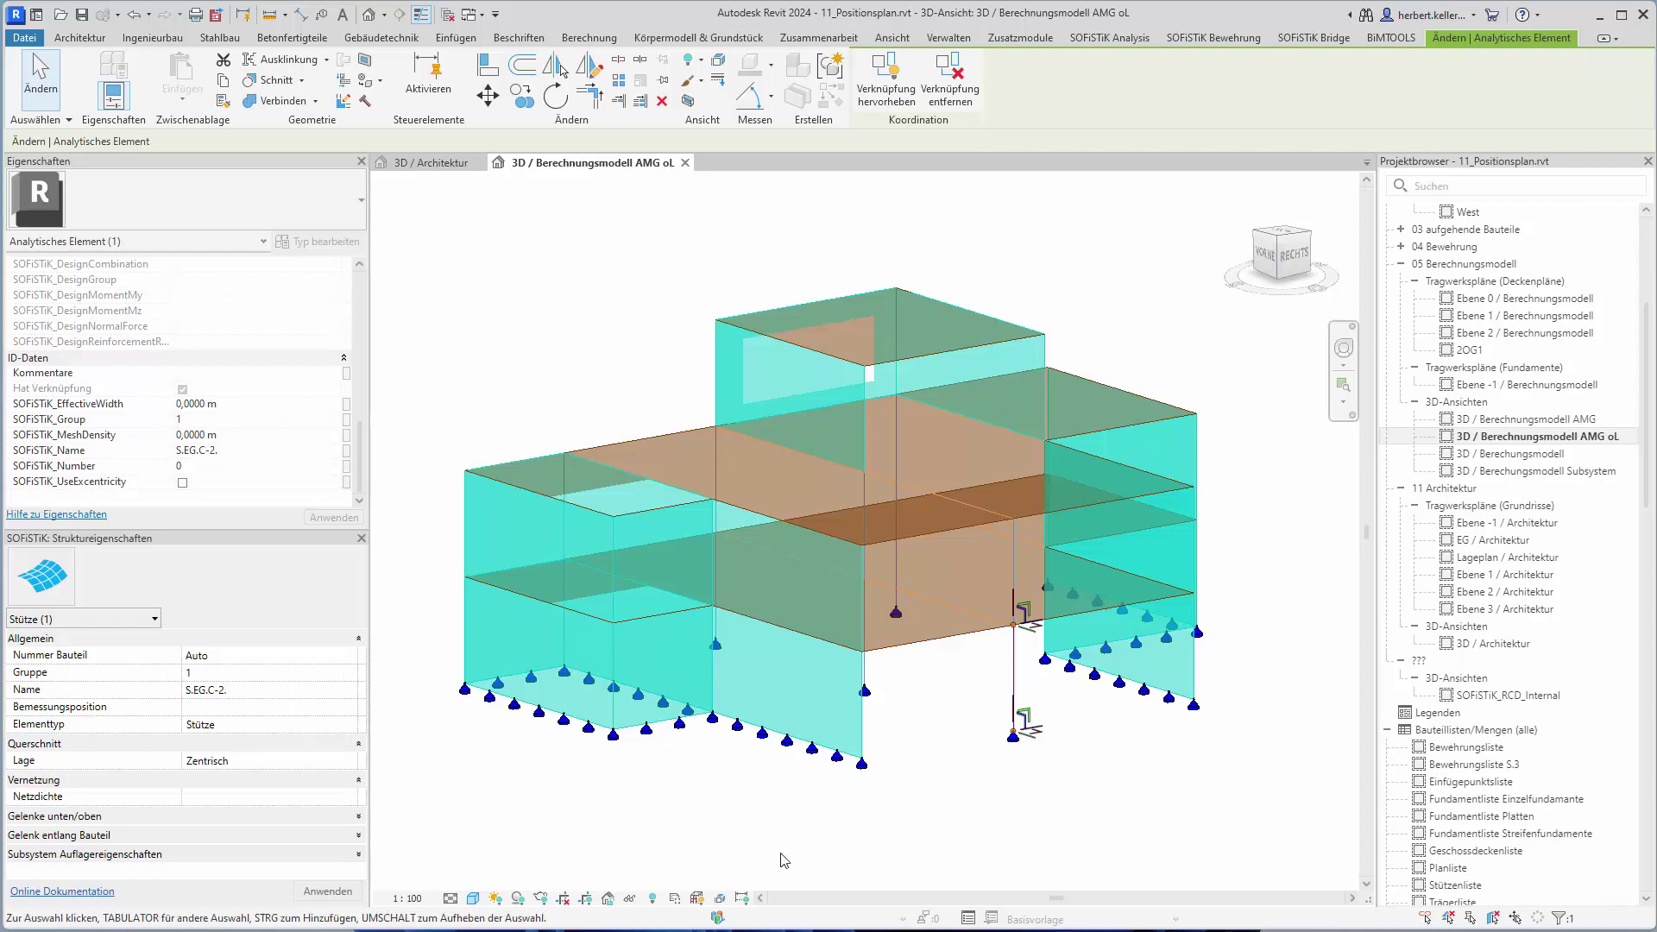
left_click(782, 801)
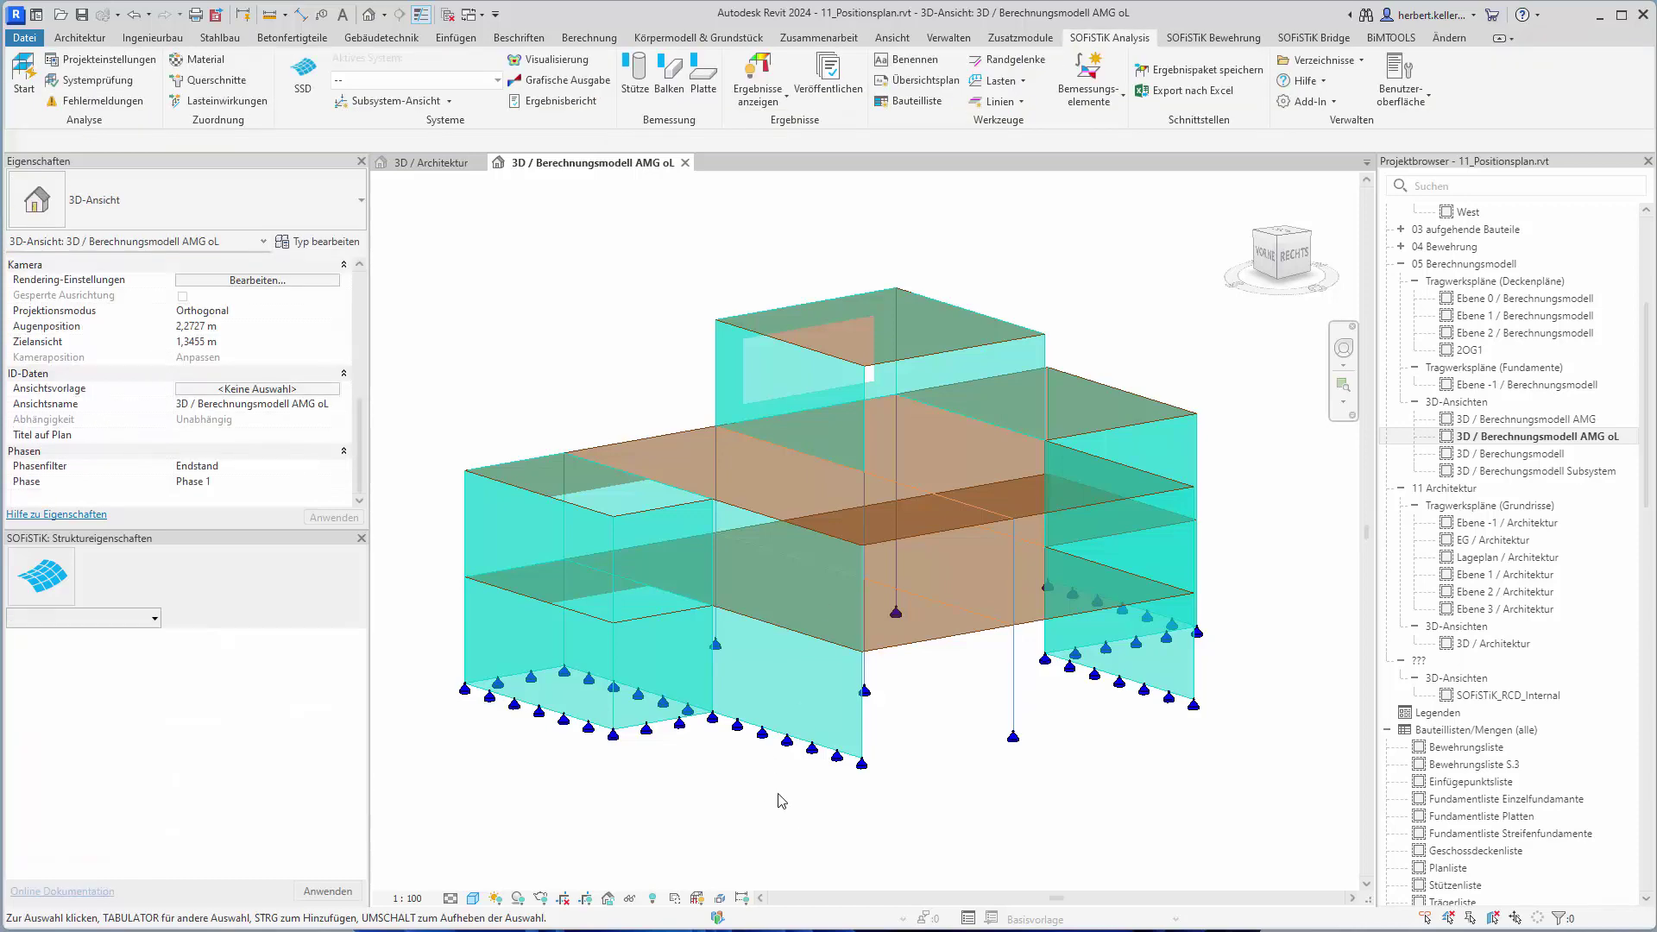
- Create 1:100 Übersichtsplan views for levels 2OG, 1OG and EG with element labels
left_click(927, 82)
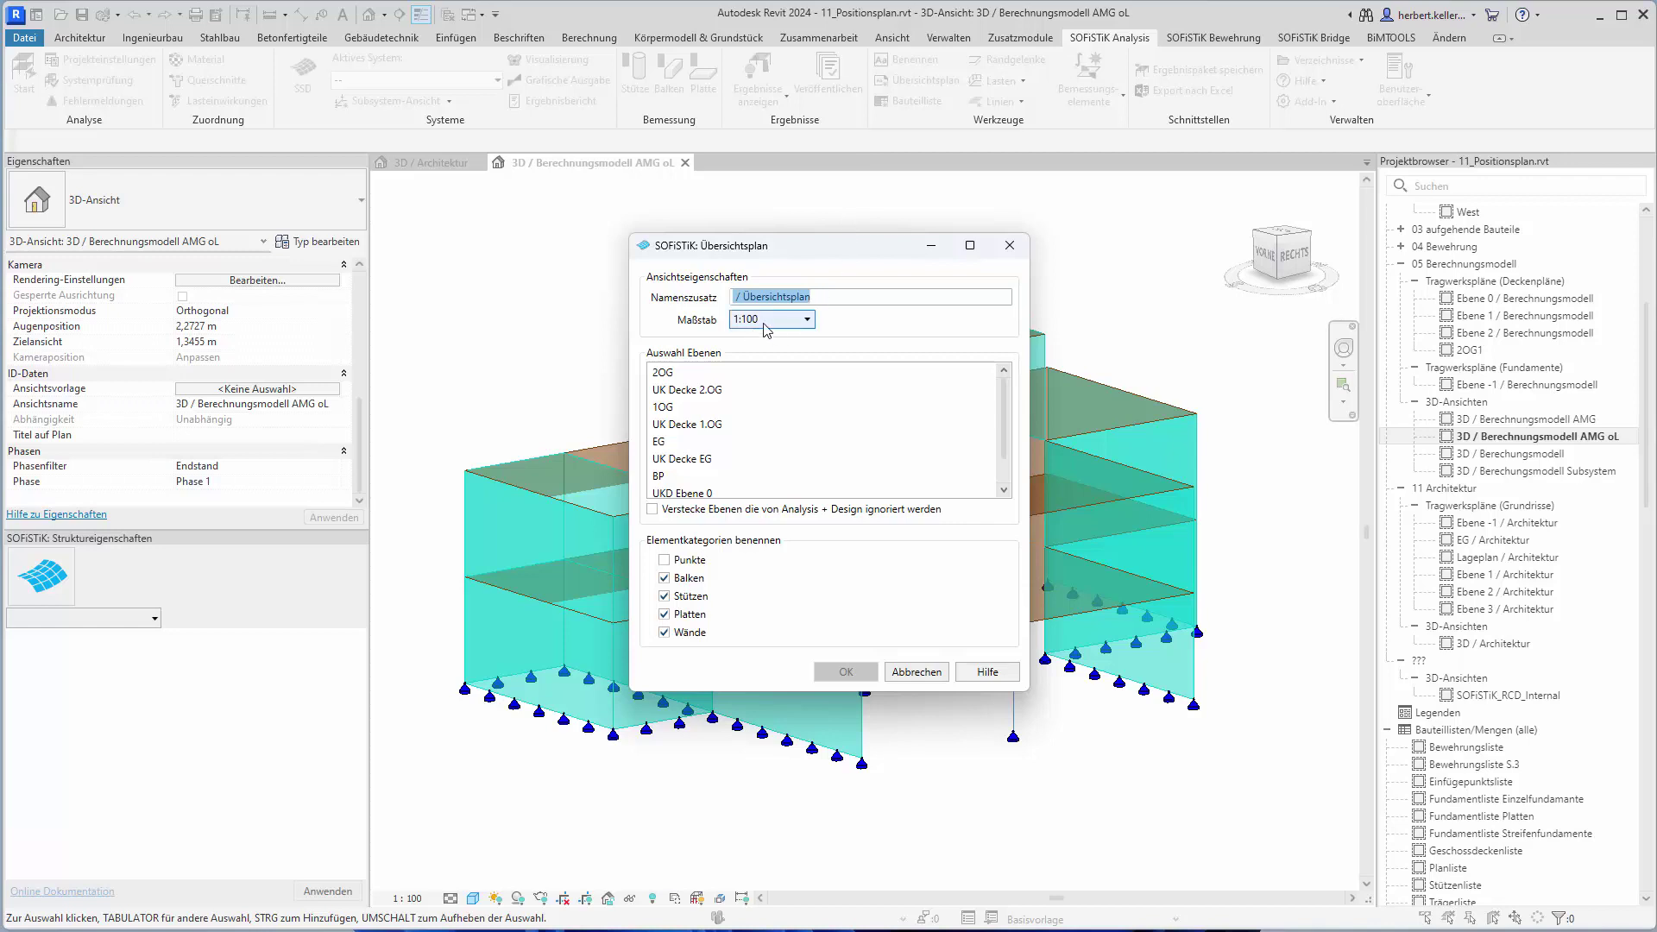
left_click(690, 372)
left_click(689, 406, "ctrl")
left_click(680, 441, "ctrl")
left_click(766, 426, "ctrl")
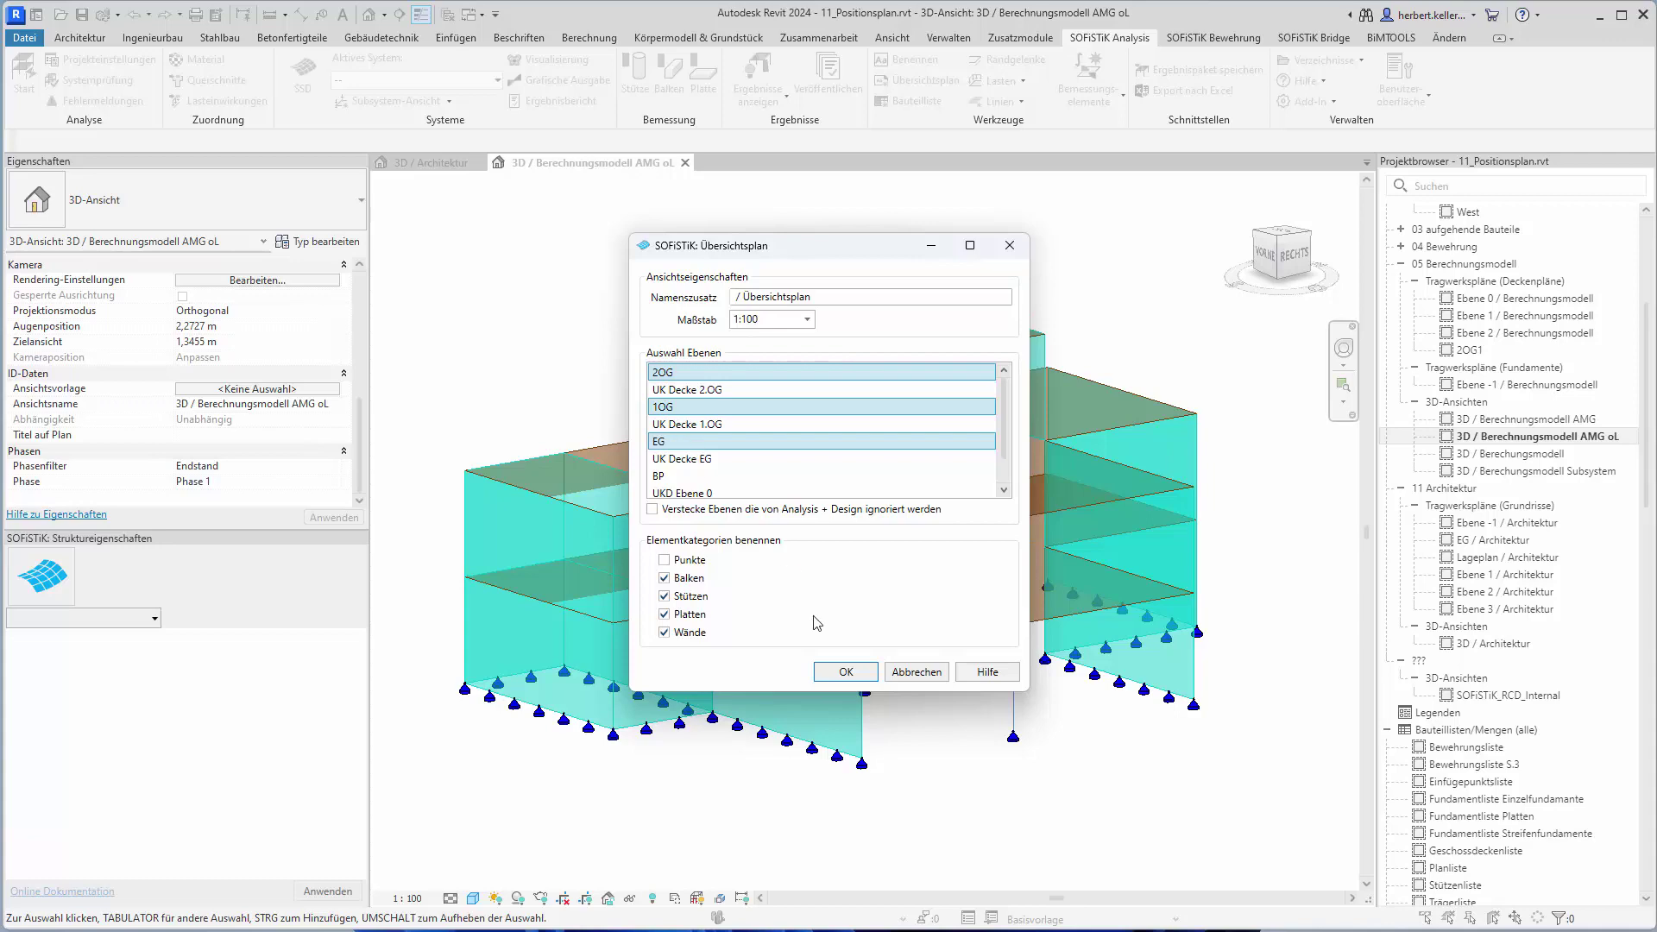
left_click(861, 671)
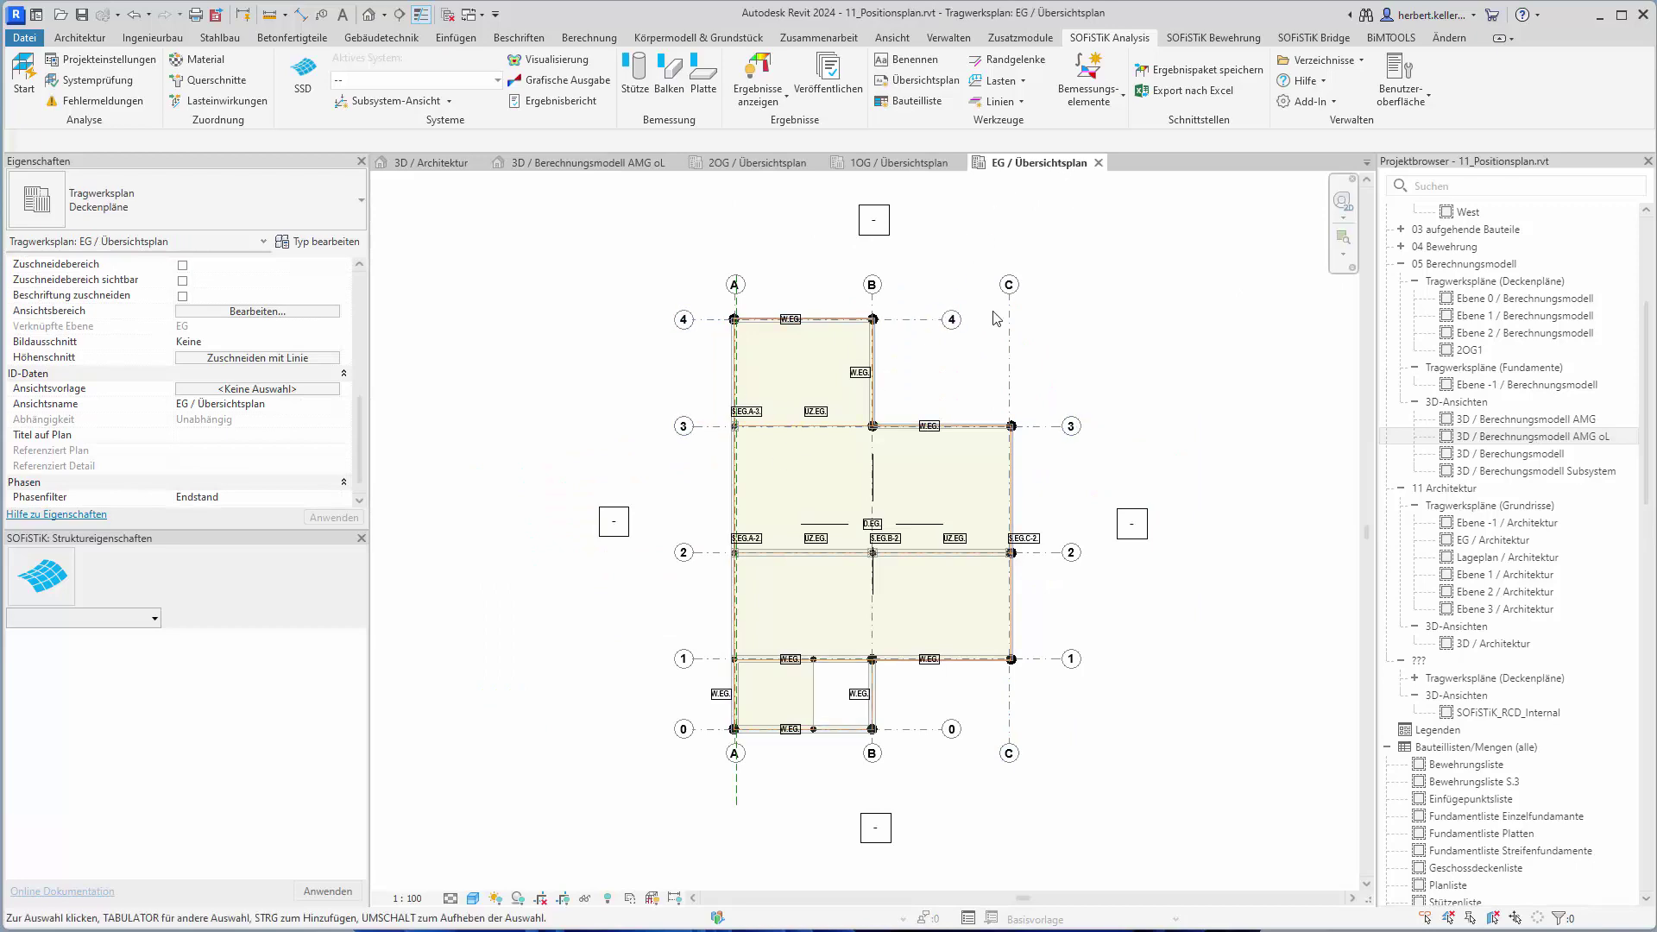
- Zoom in and rename the EG slab label to D.EG.1
scroll(846, 449, "up", 2)
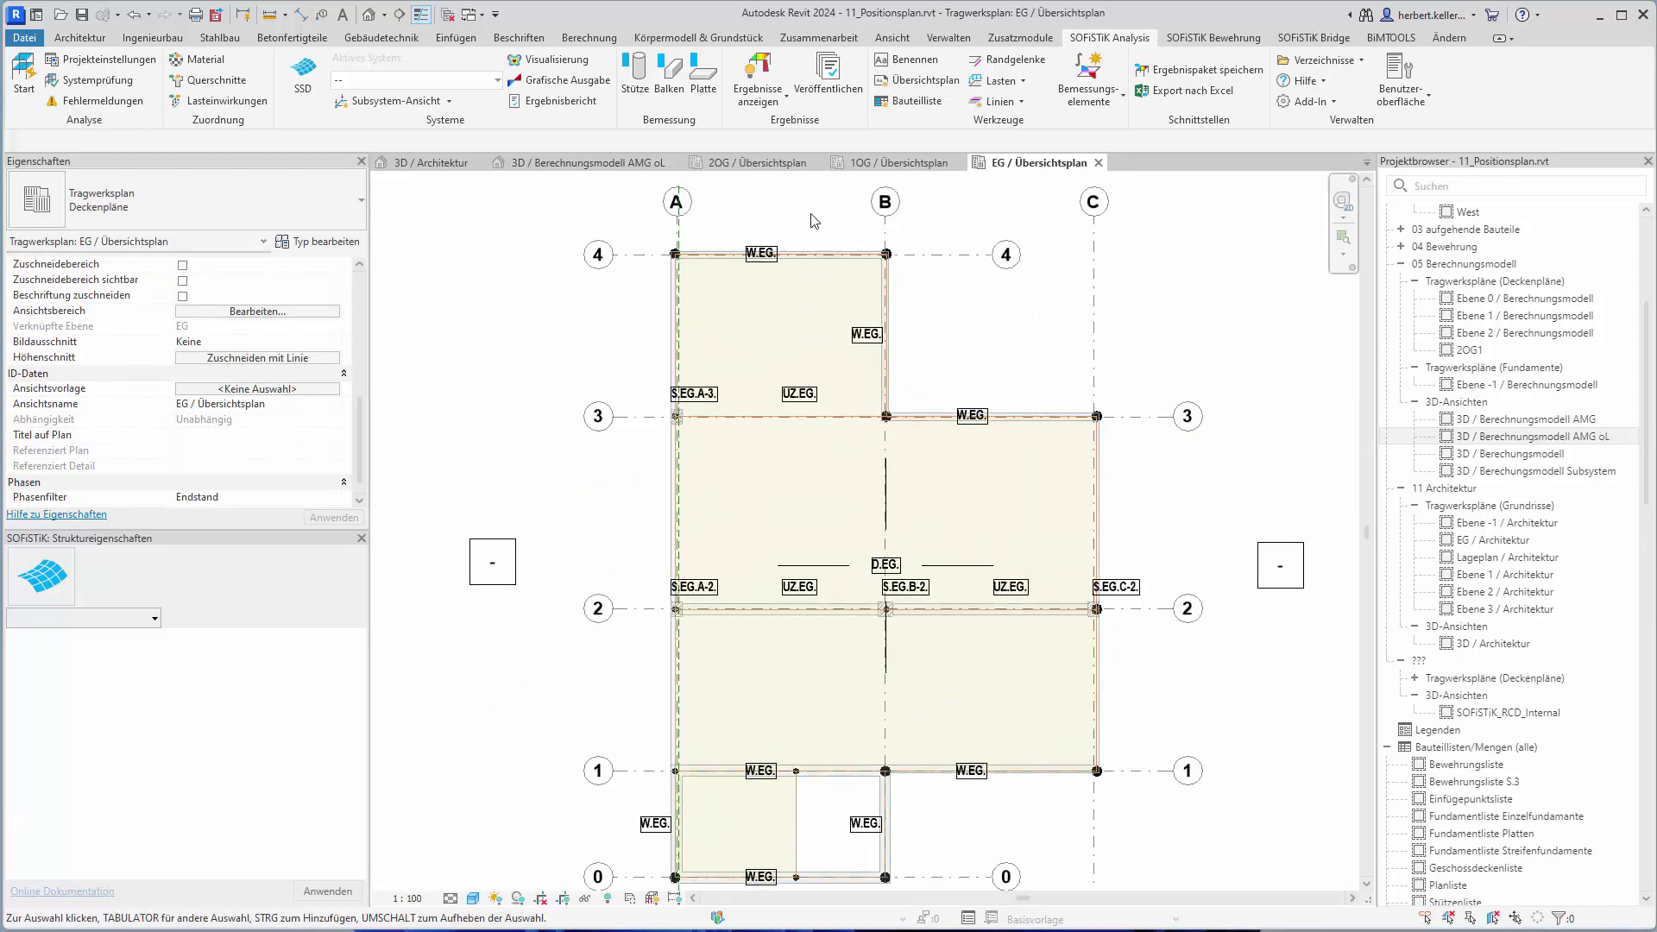
scroll(815, 220, "up", 1)
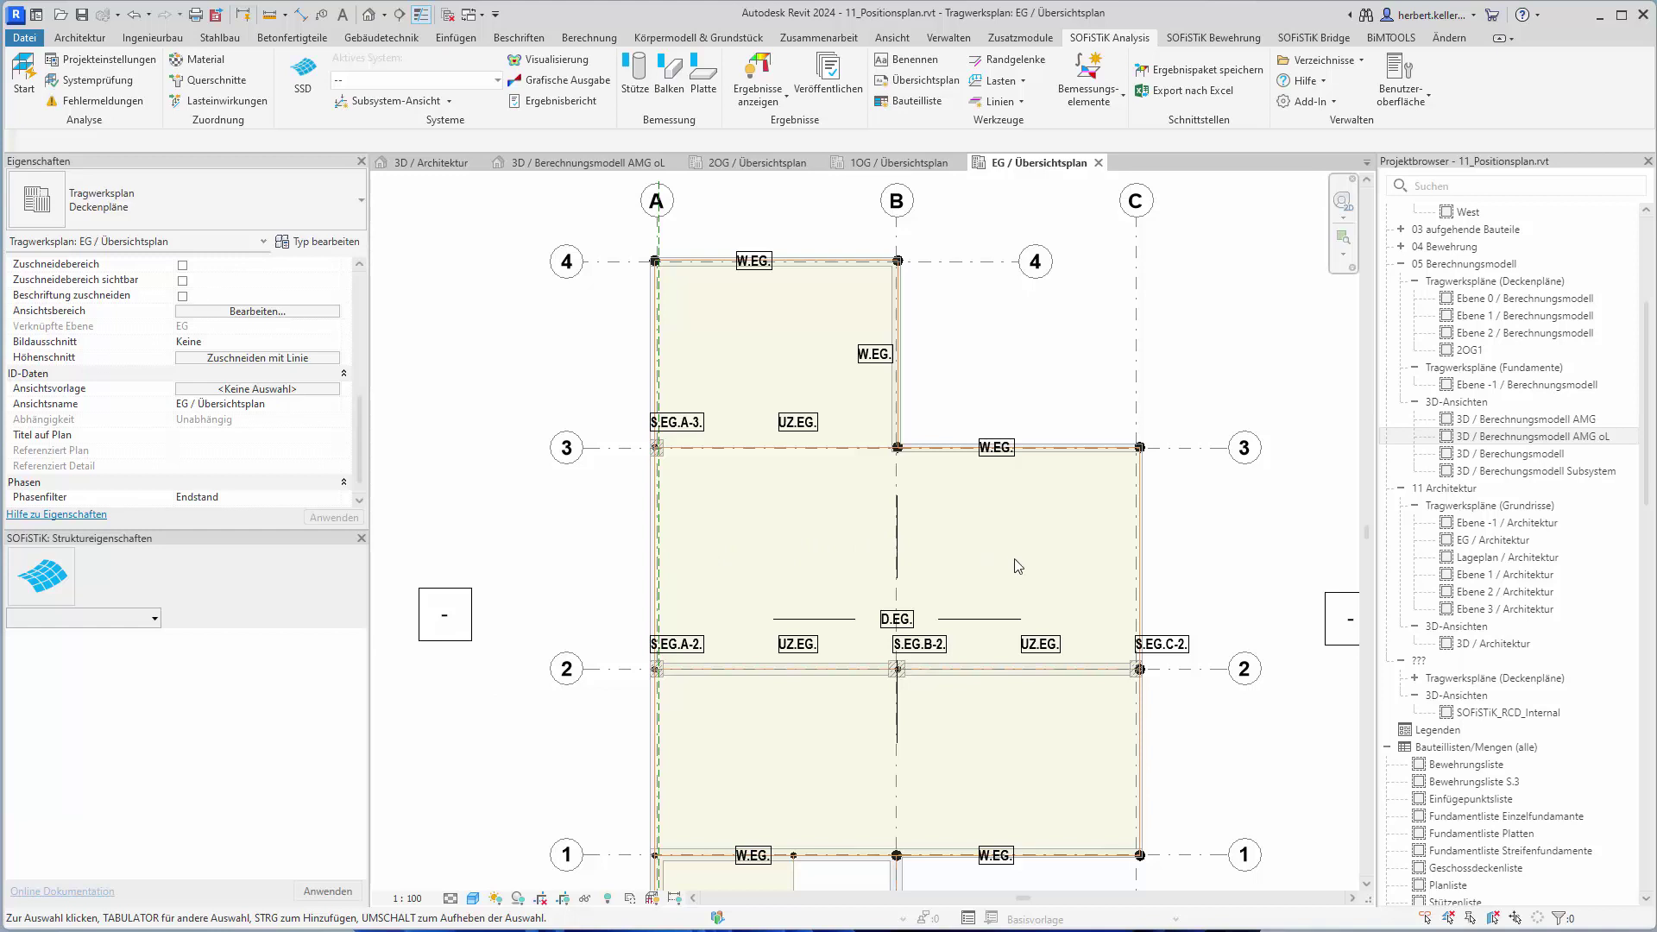
double_click(905, 623)
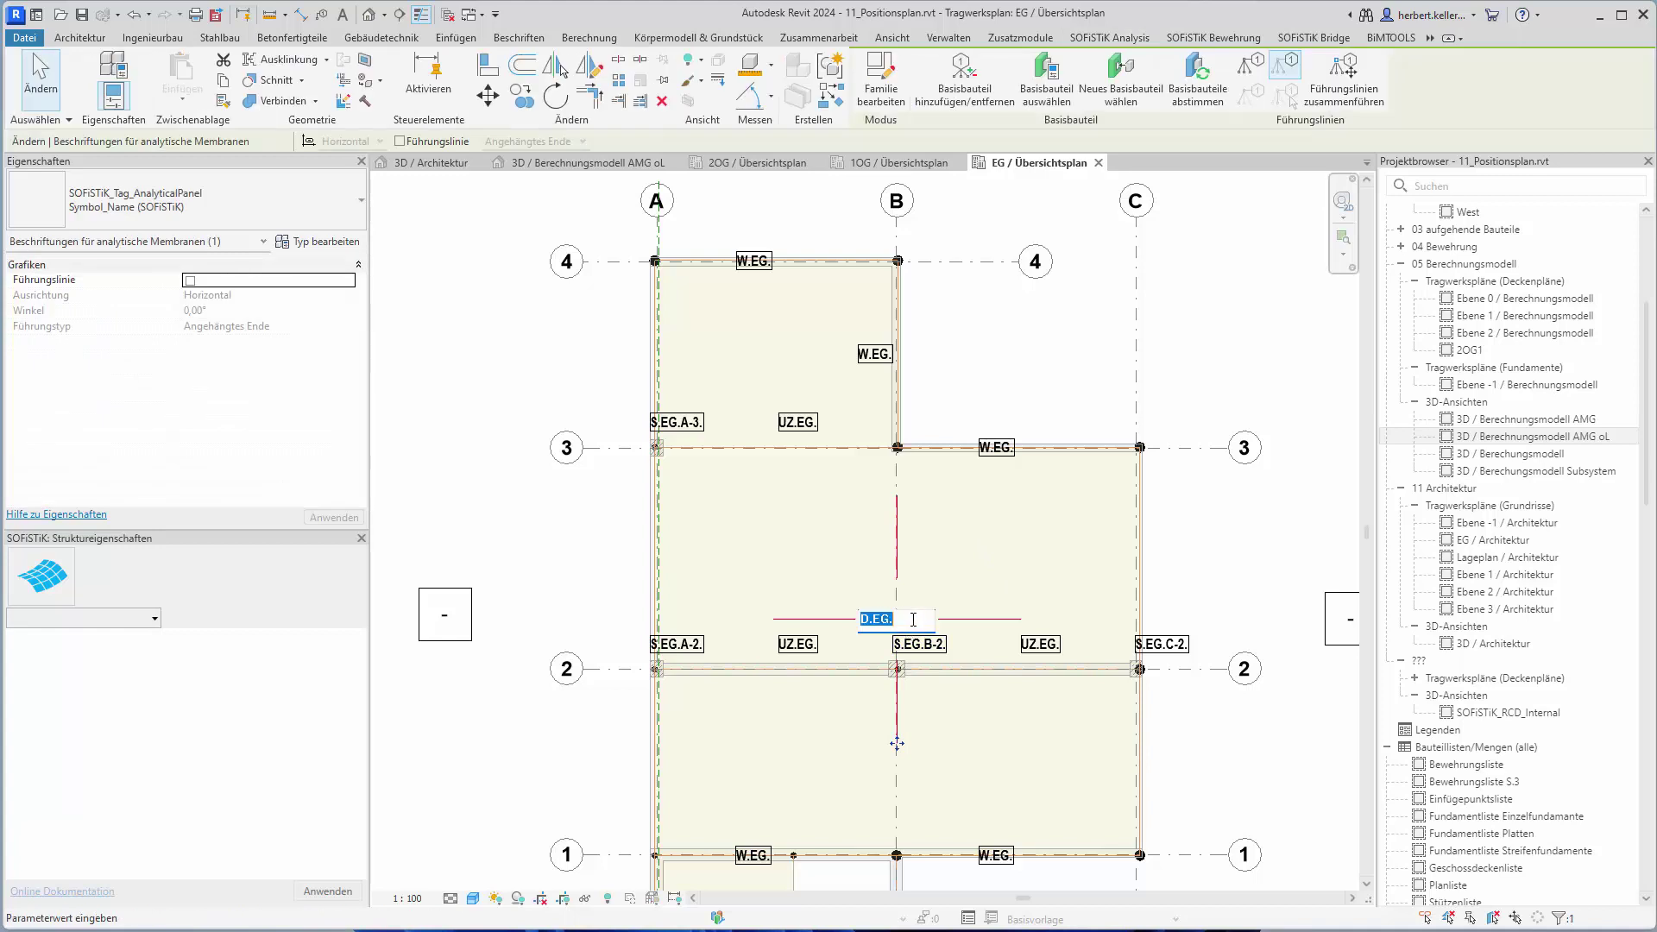
left_click(913, 619)
type("1")
key("Return")
- Rename the beam label near grid 3 to UZ.EG.1
double_click(811, 434)
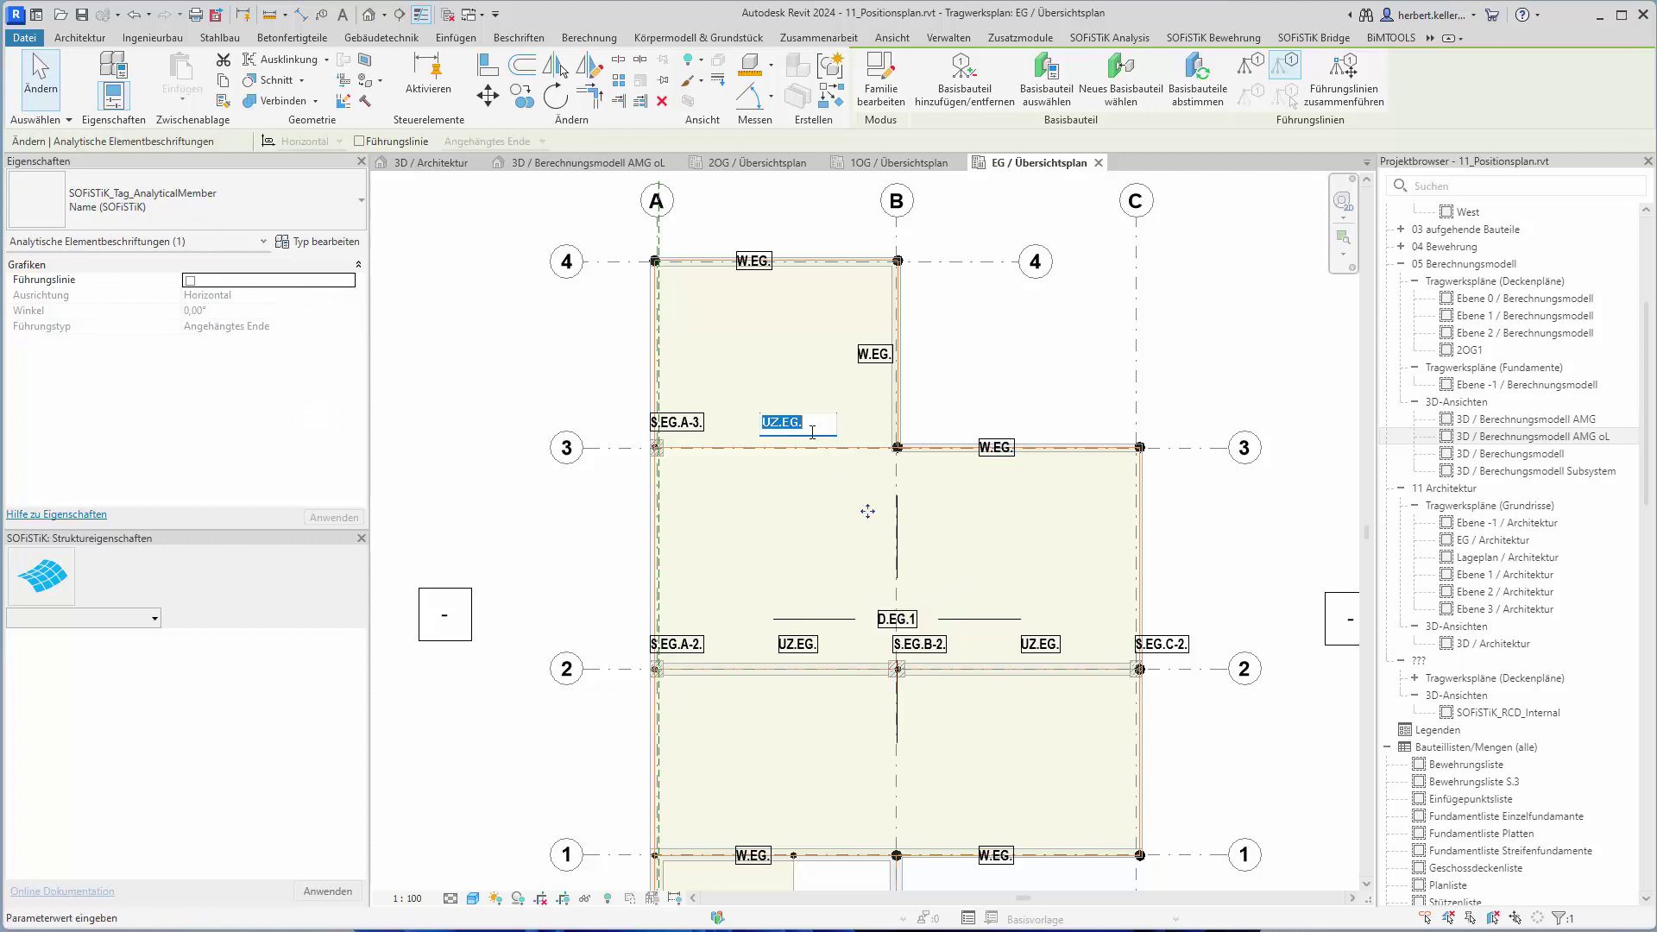
left_click(807, 422)
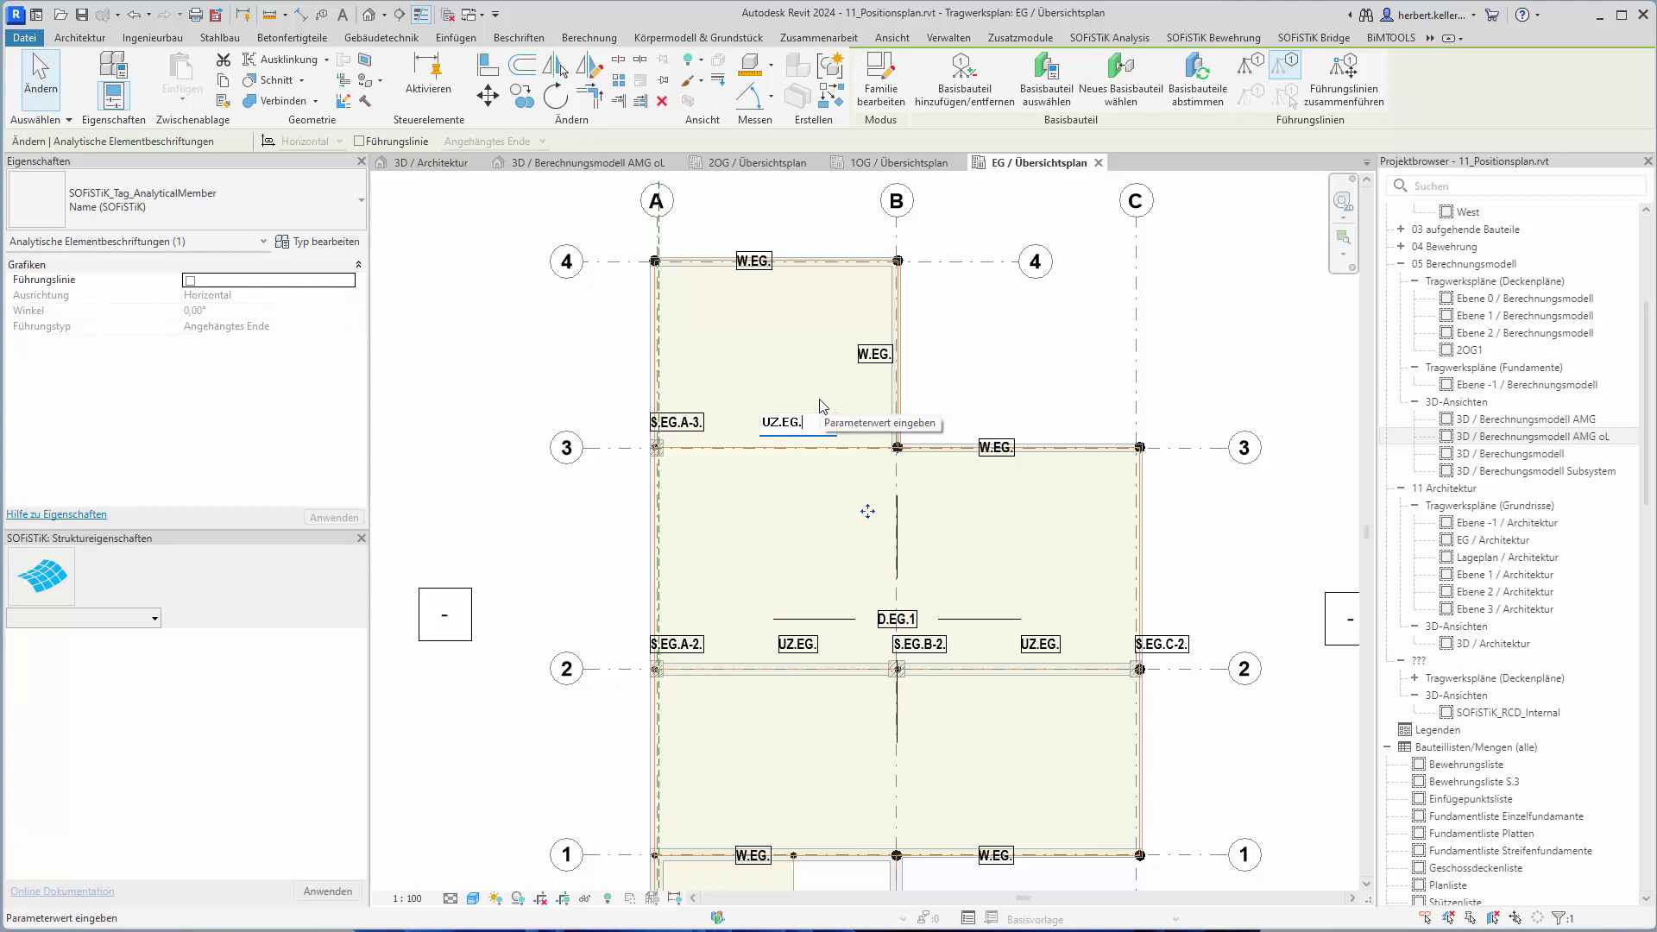
type("1")
key("Return")
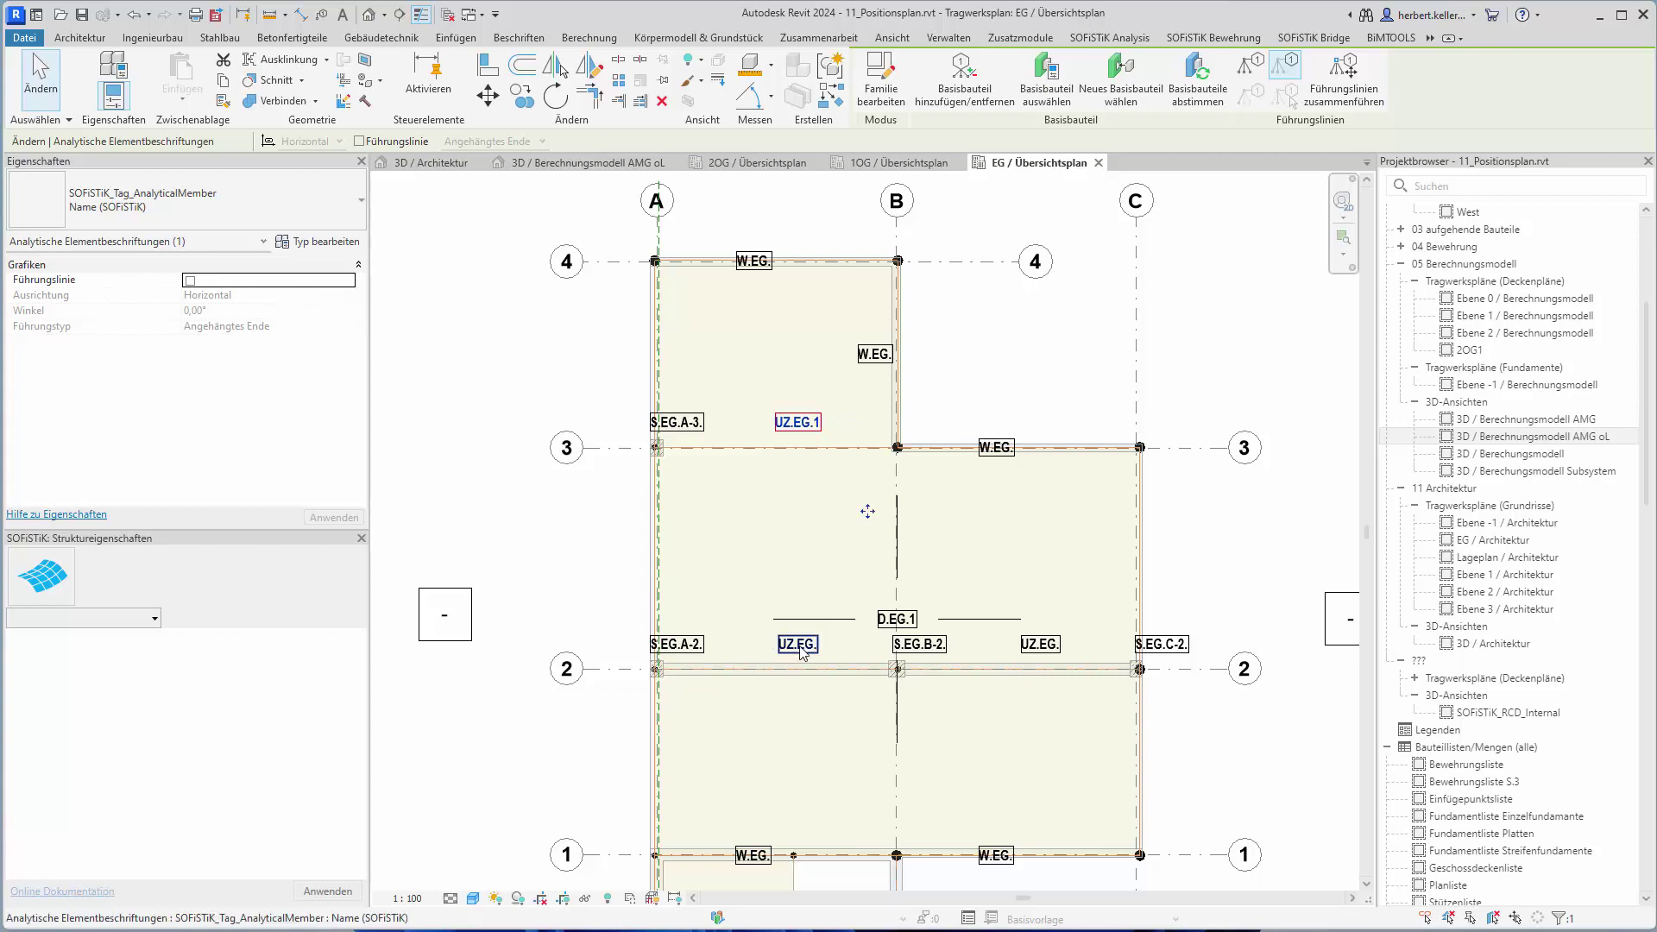
- Rename both beam labels on grid 2 to UZ.EG.2
left_click(803, 649)
left_click(808, 645)
type("2")
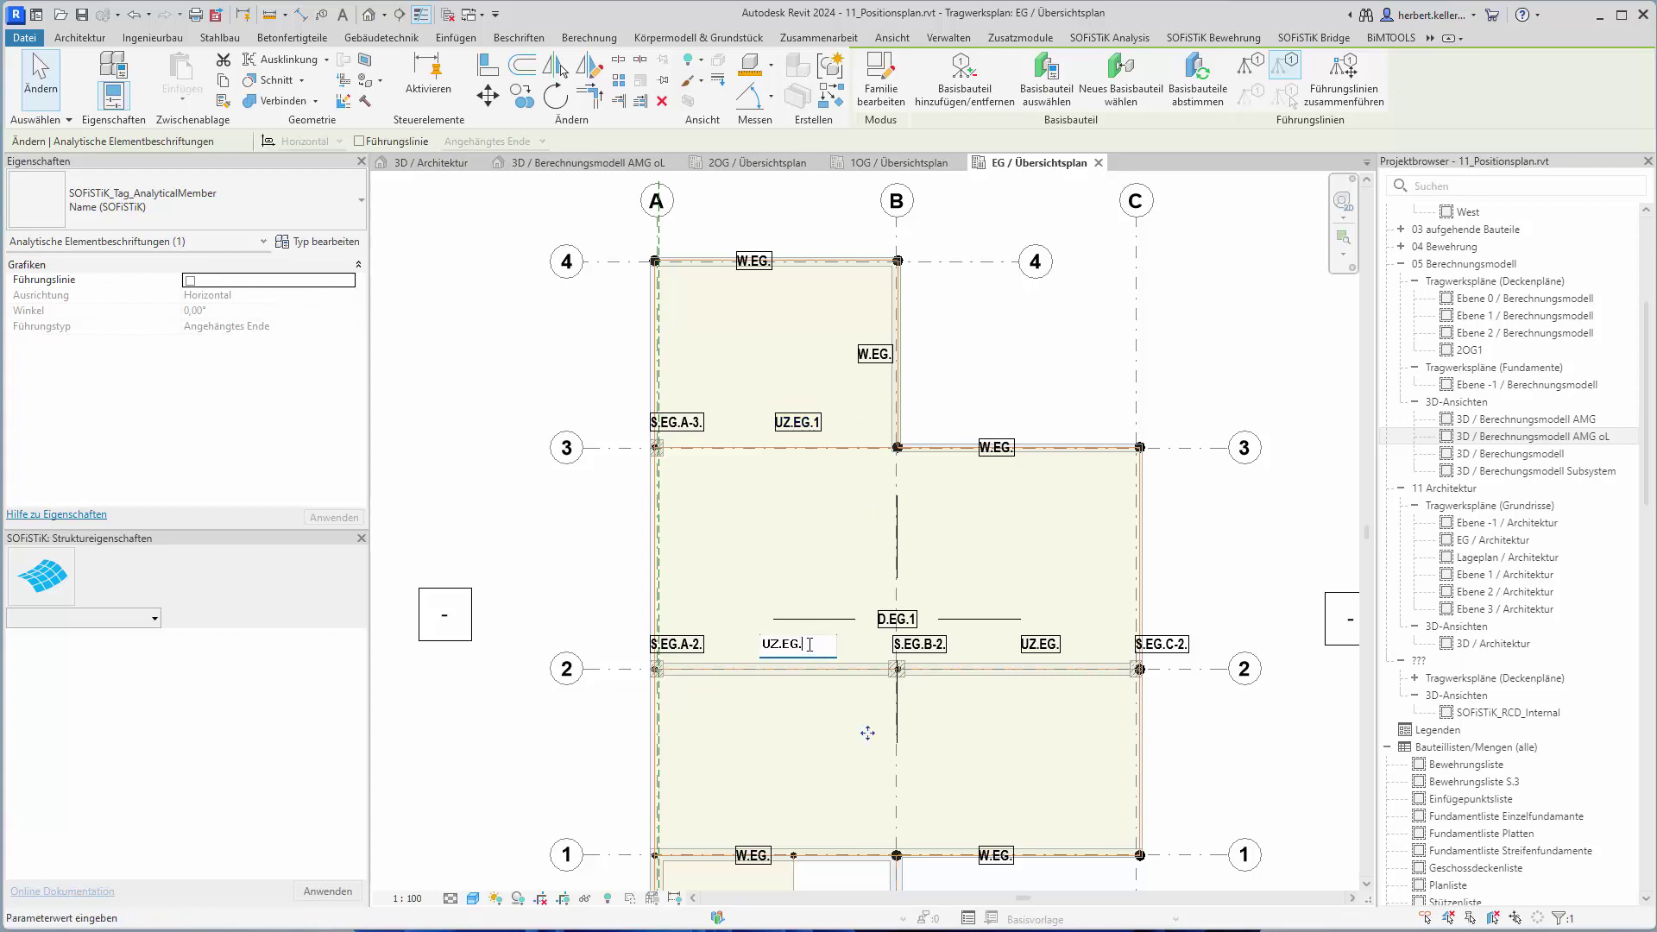
left_click(1052, 649)
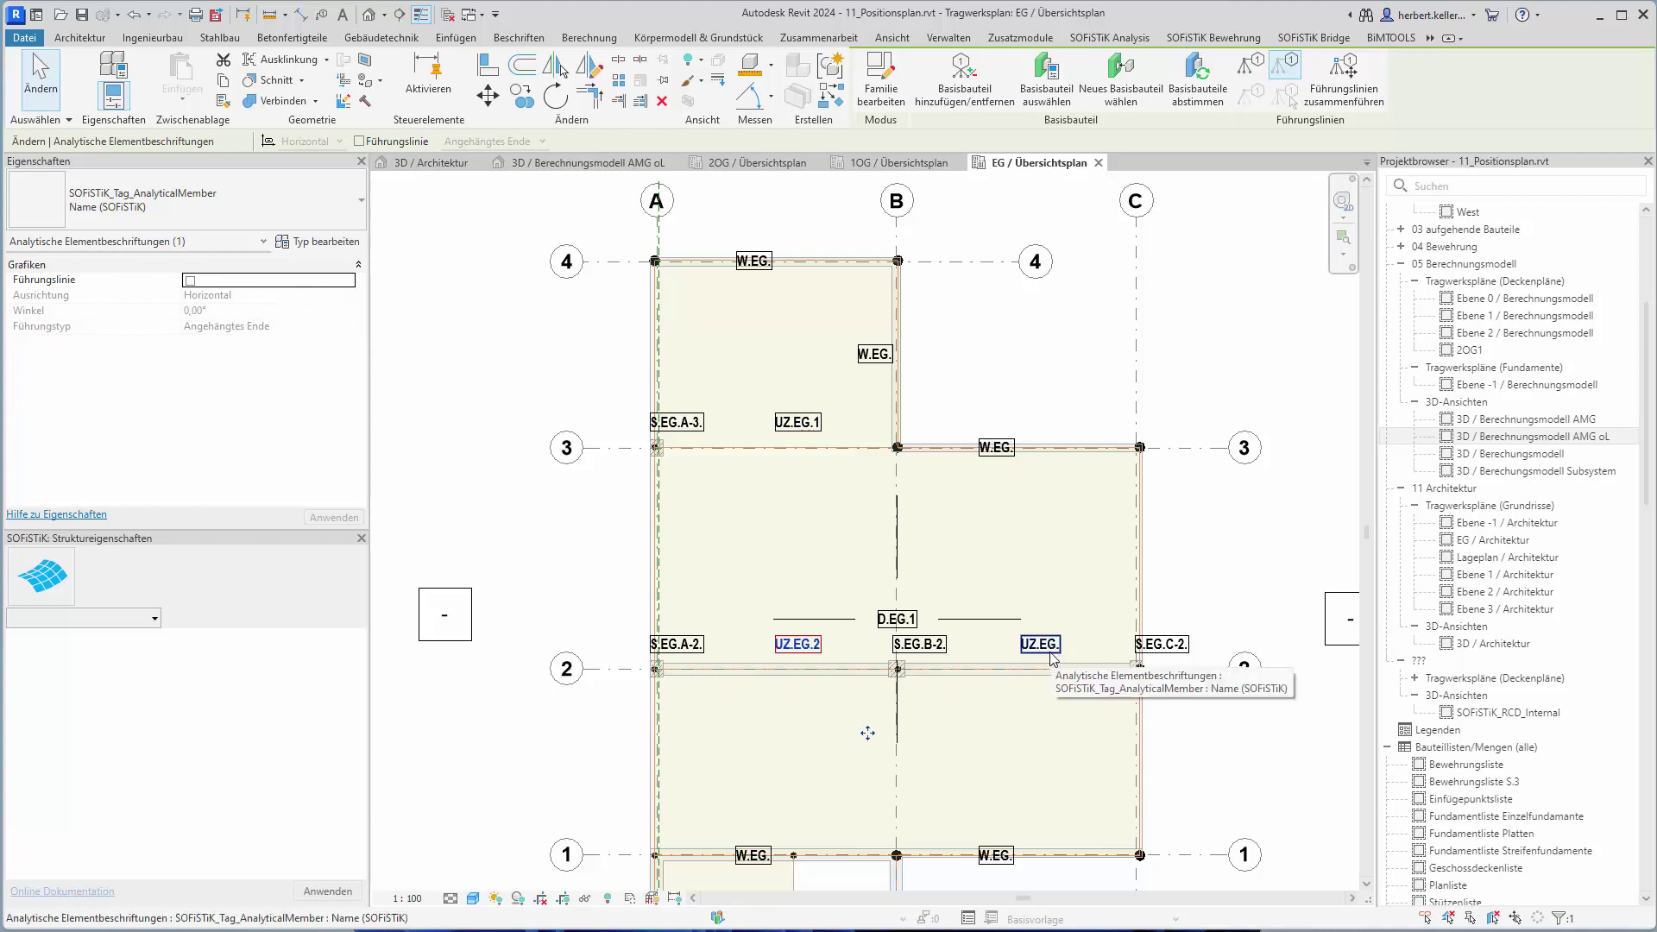
left_click(1056, 647)
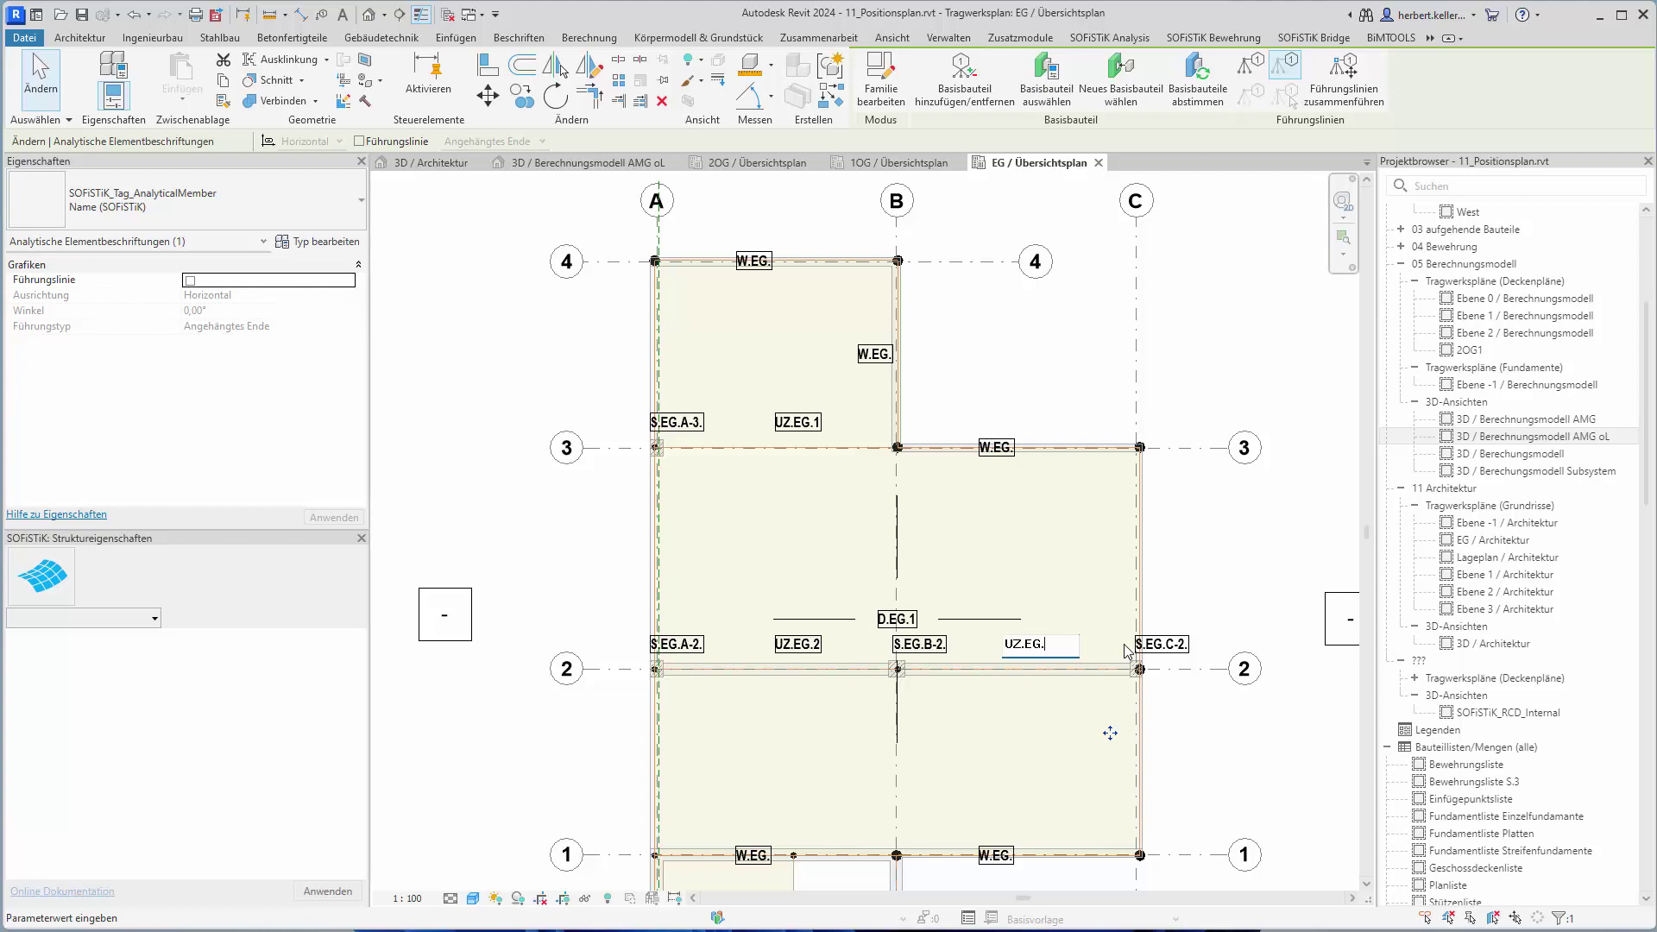
type("2")
left_click(992, 712)
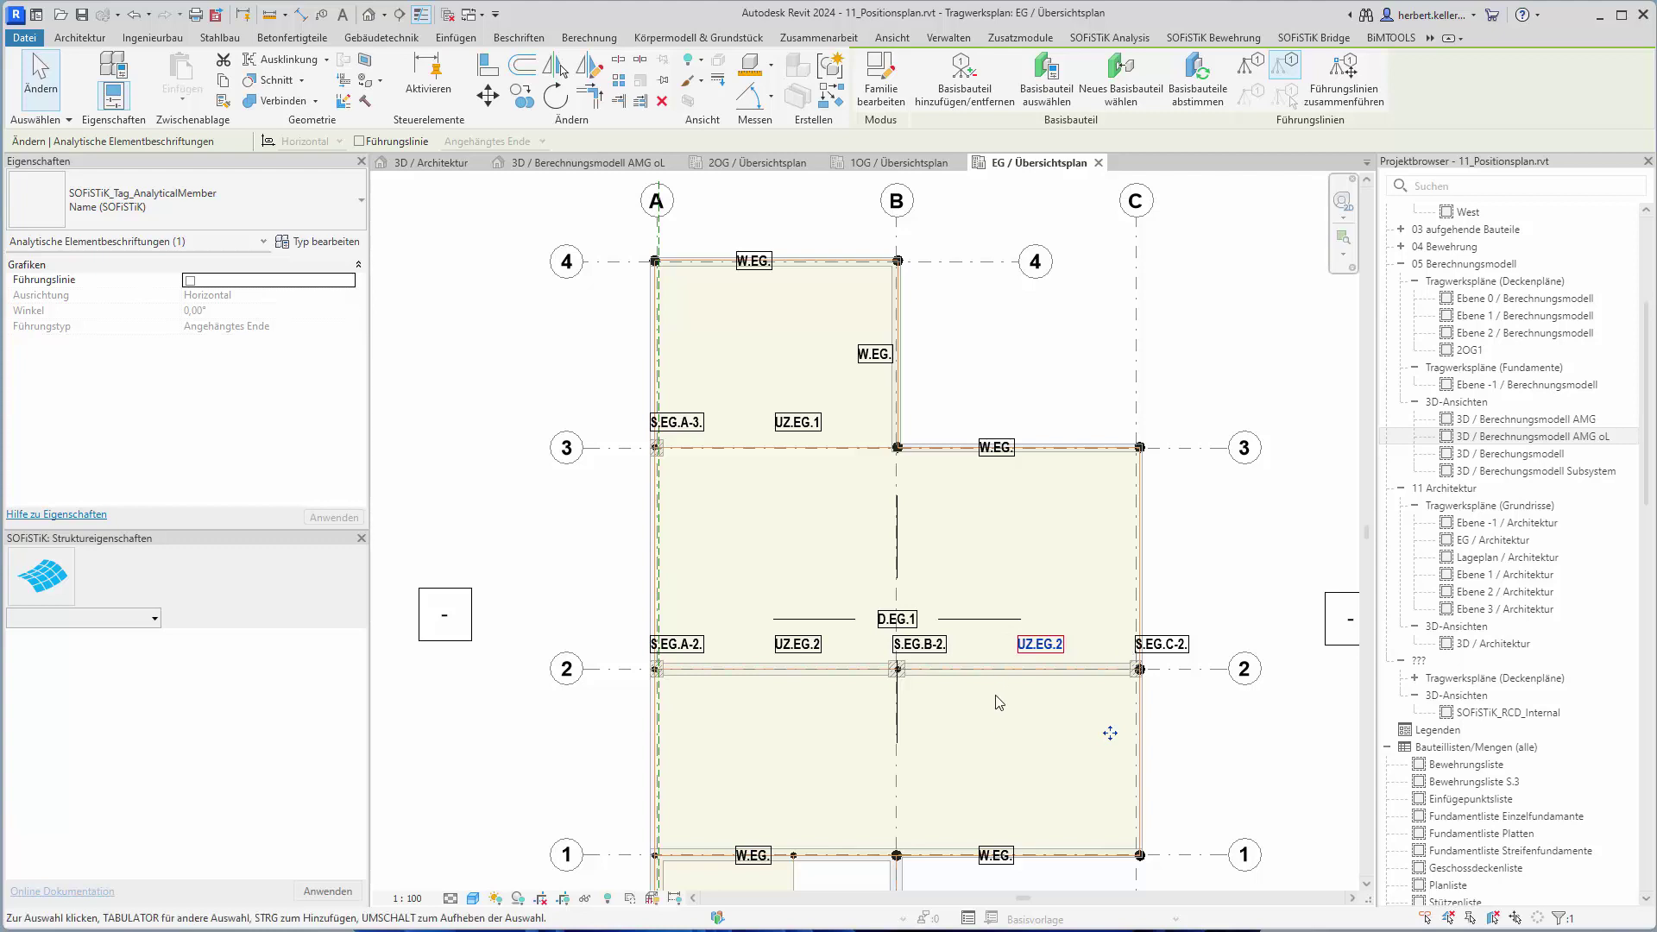
left_click(758, 270)
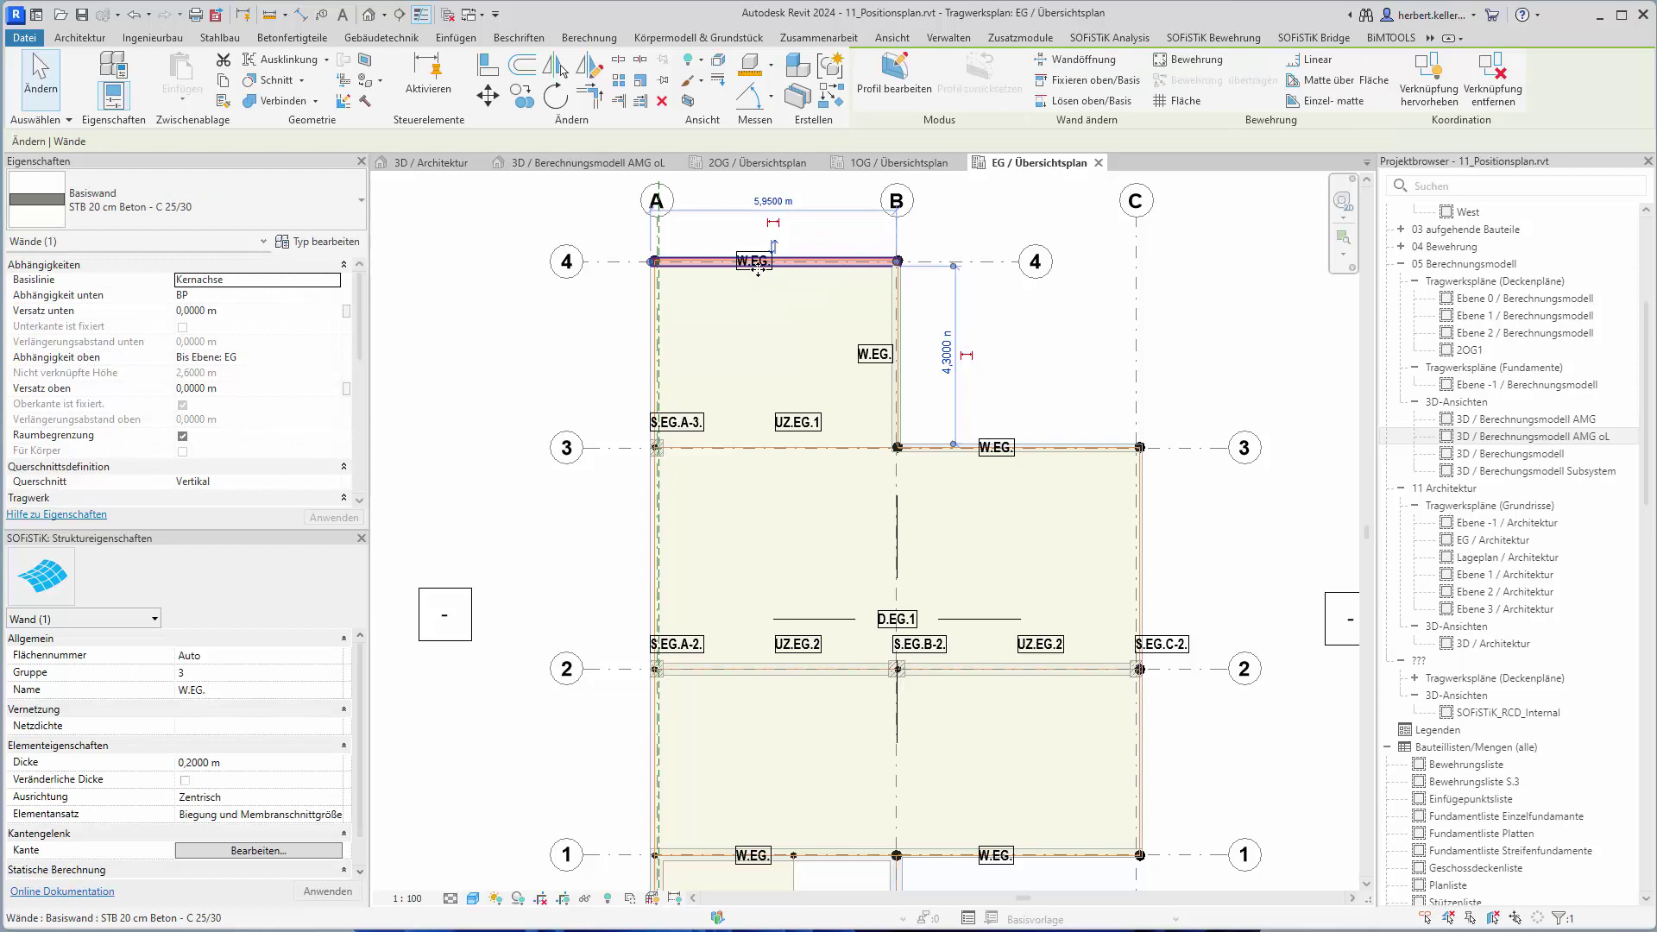
- Number the wall labels on grid 4, near grid B and on grid 3 as W.EG.1–W.EG.3
left_click(758, 268)
left_click(756, 265)
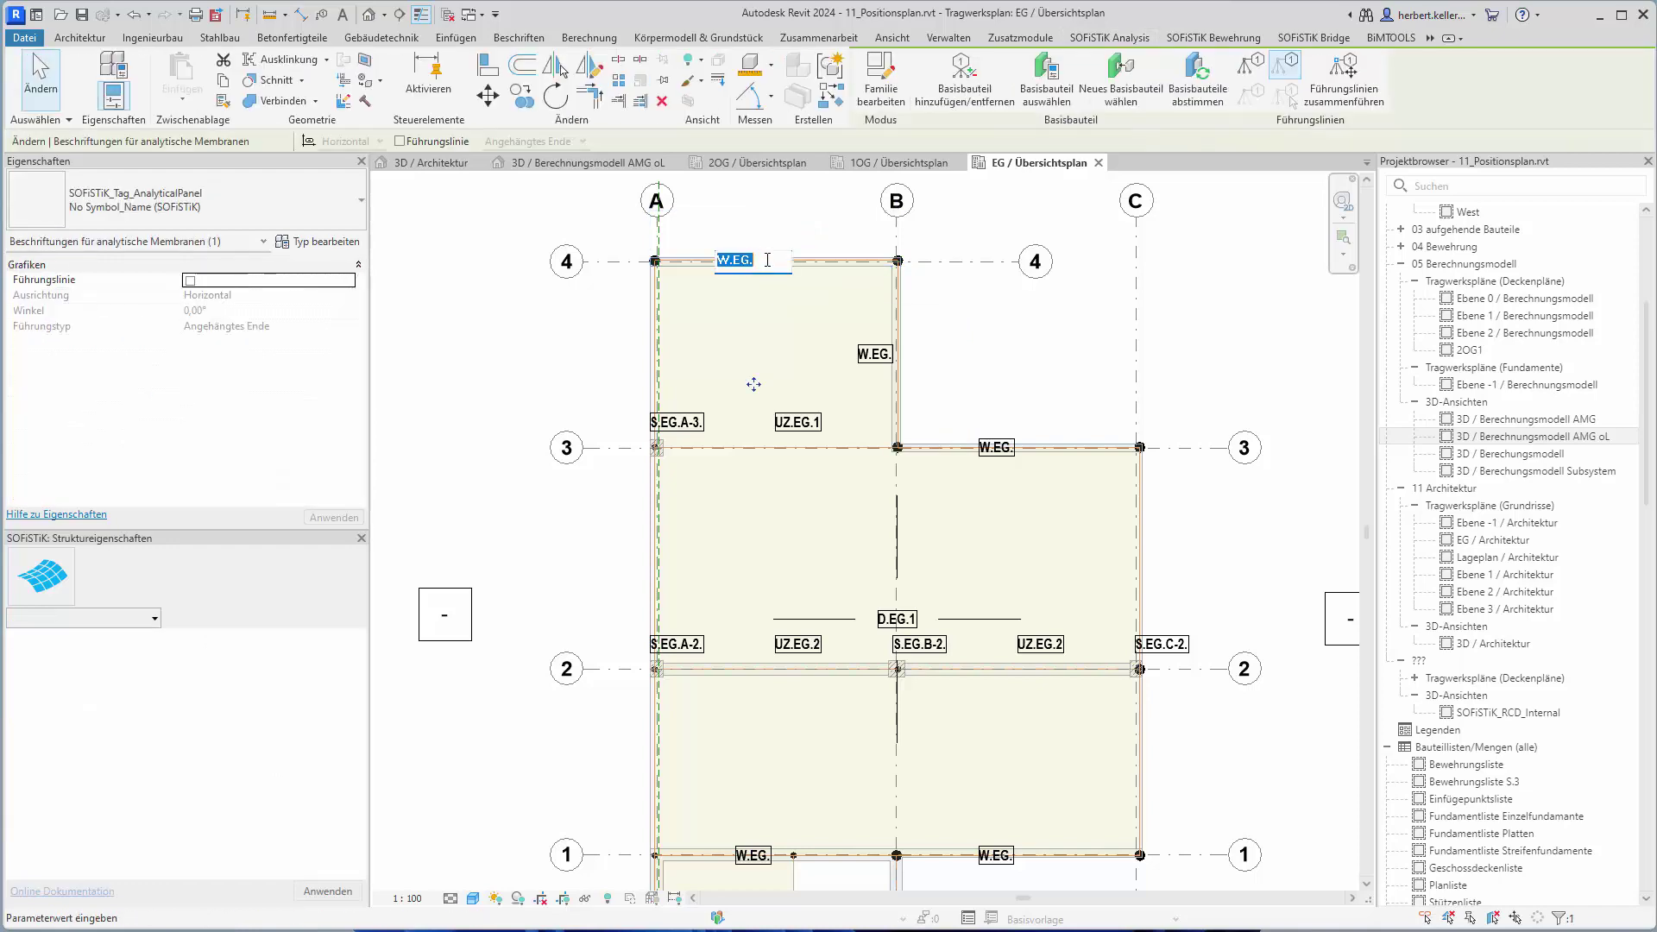
left_click(767, 260)
type("1")
left_click(875, 362)
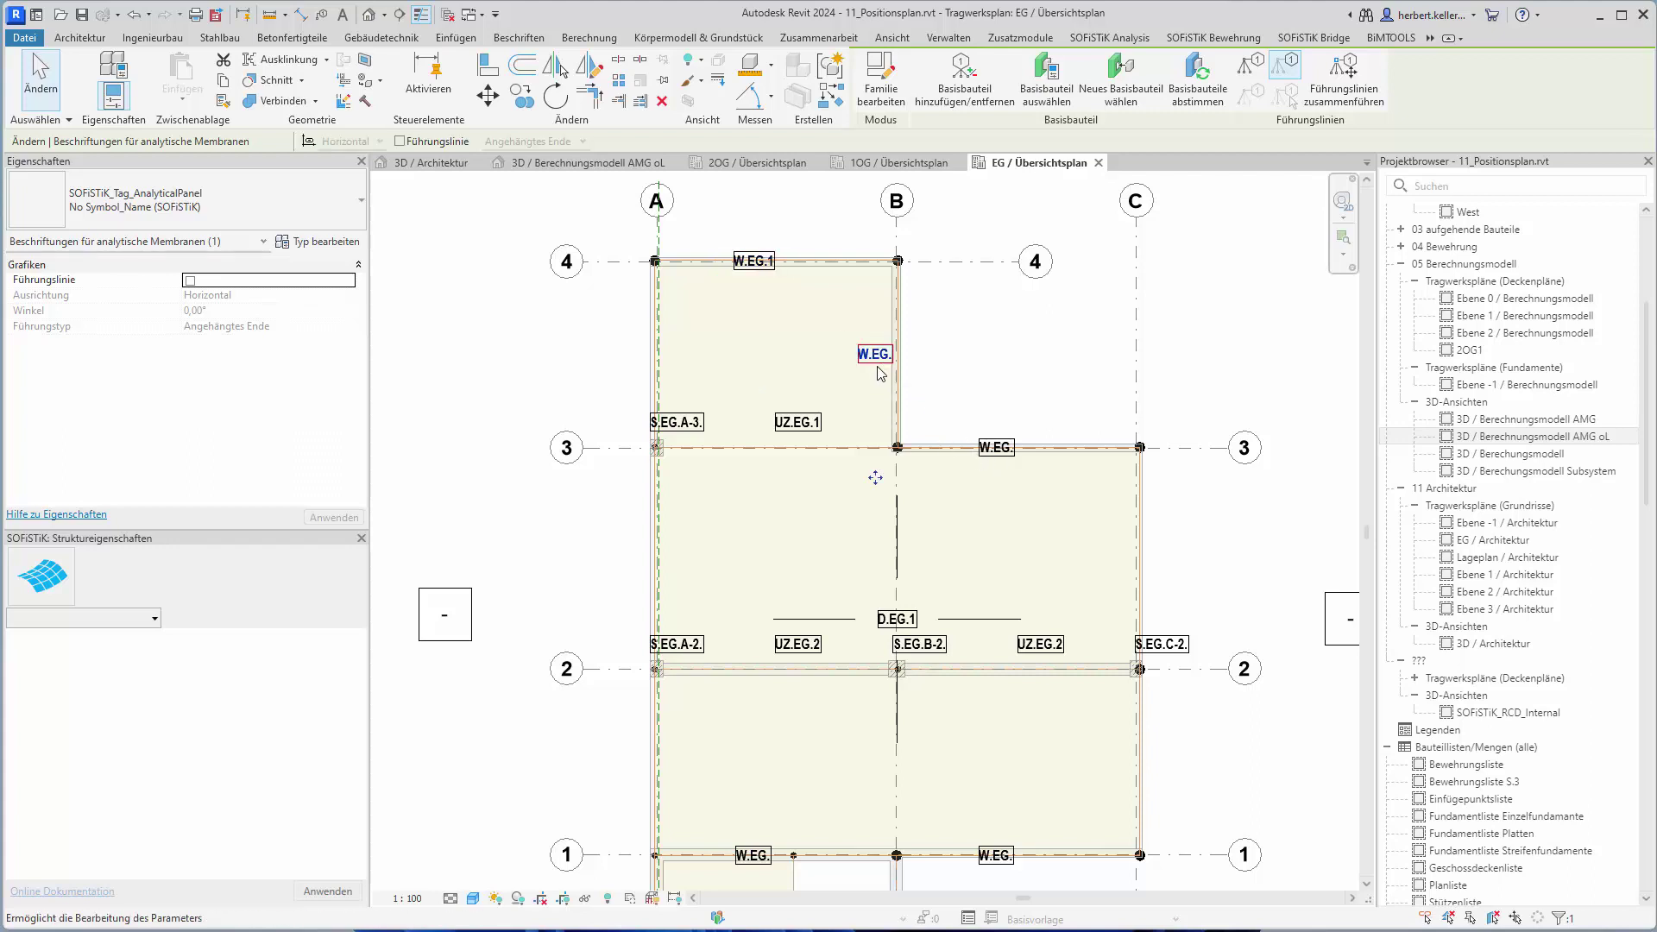
left_click(880, 358)
type("2")
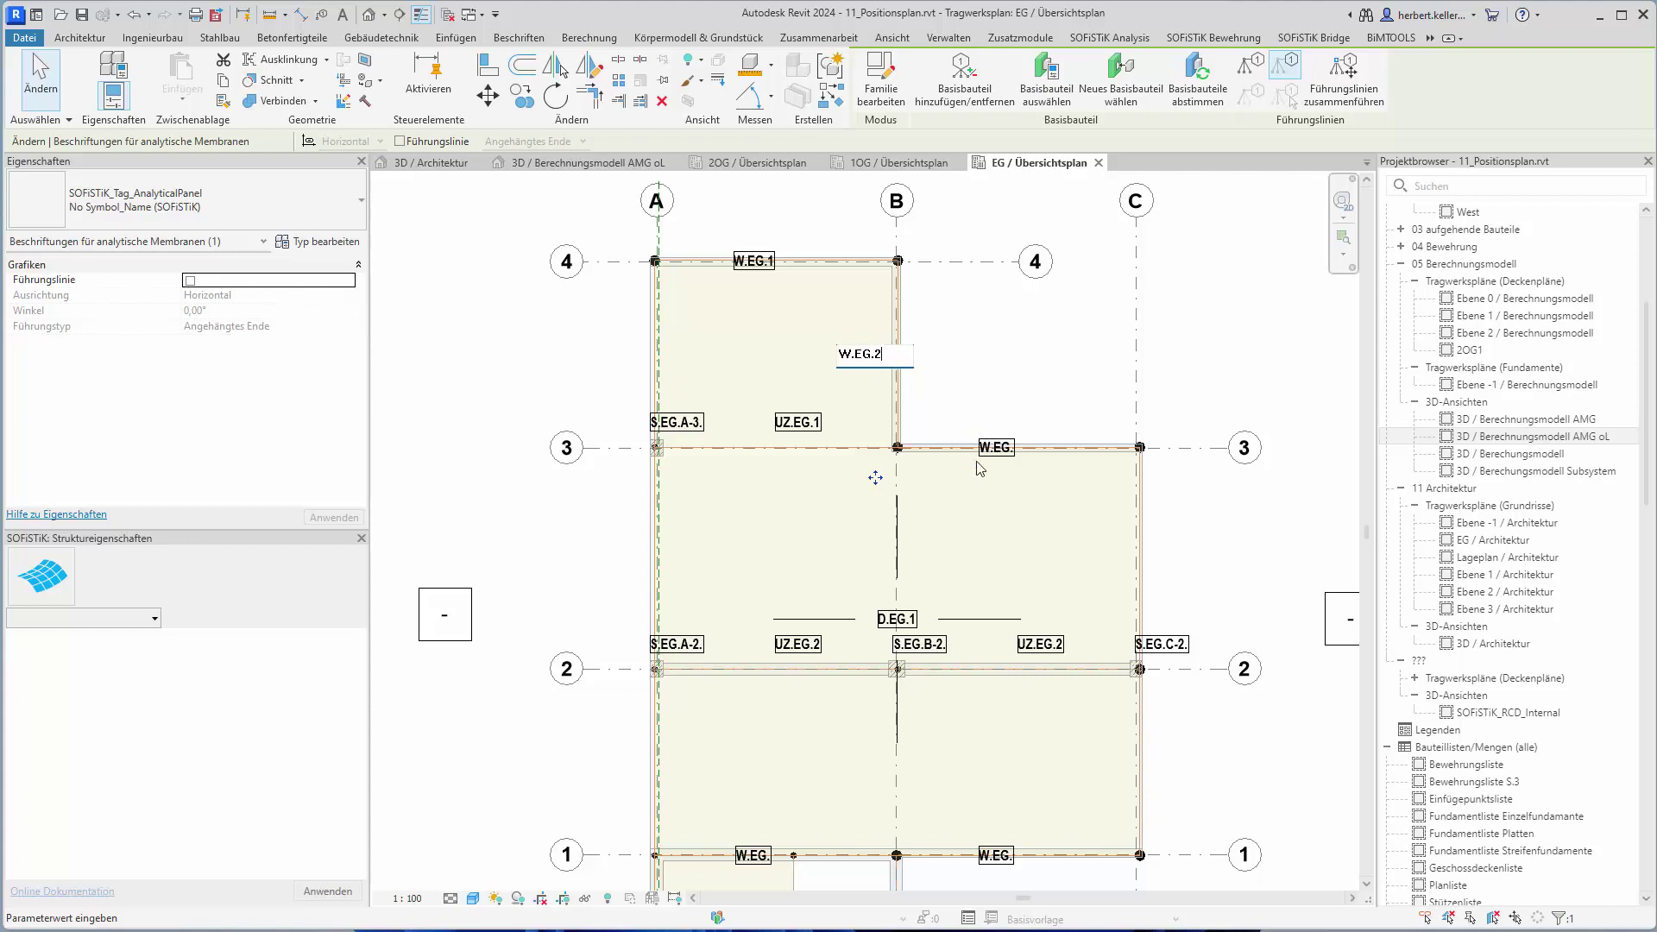
left_click(980, 466)
left_click(1001, 458)
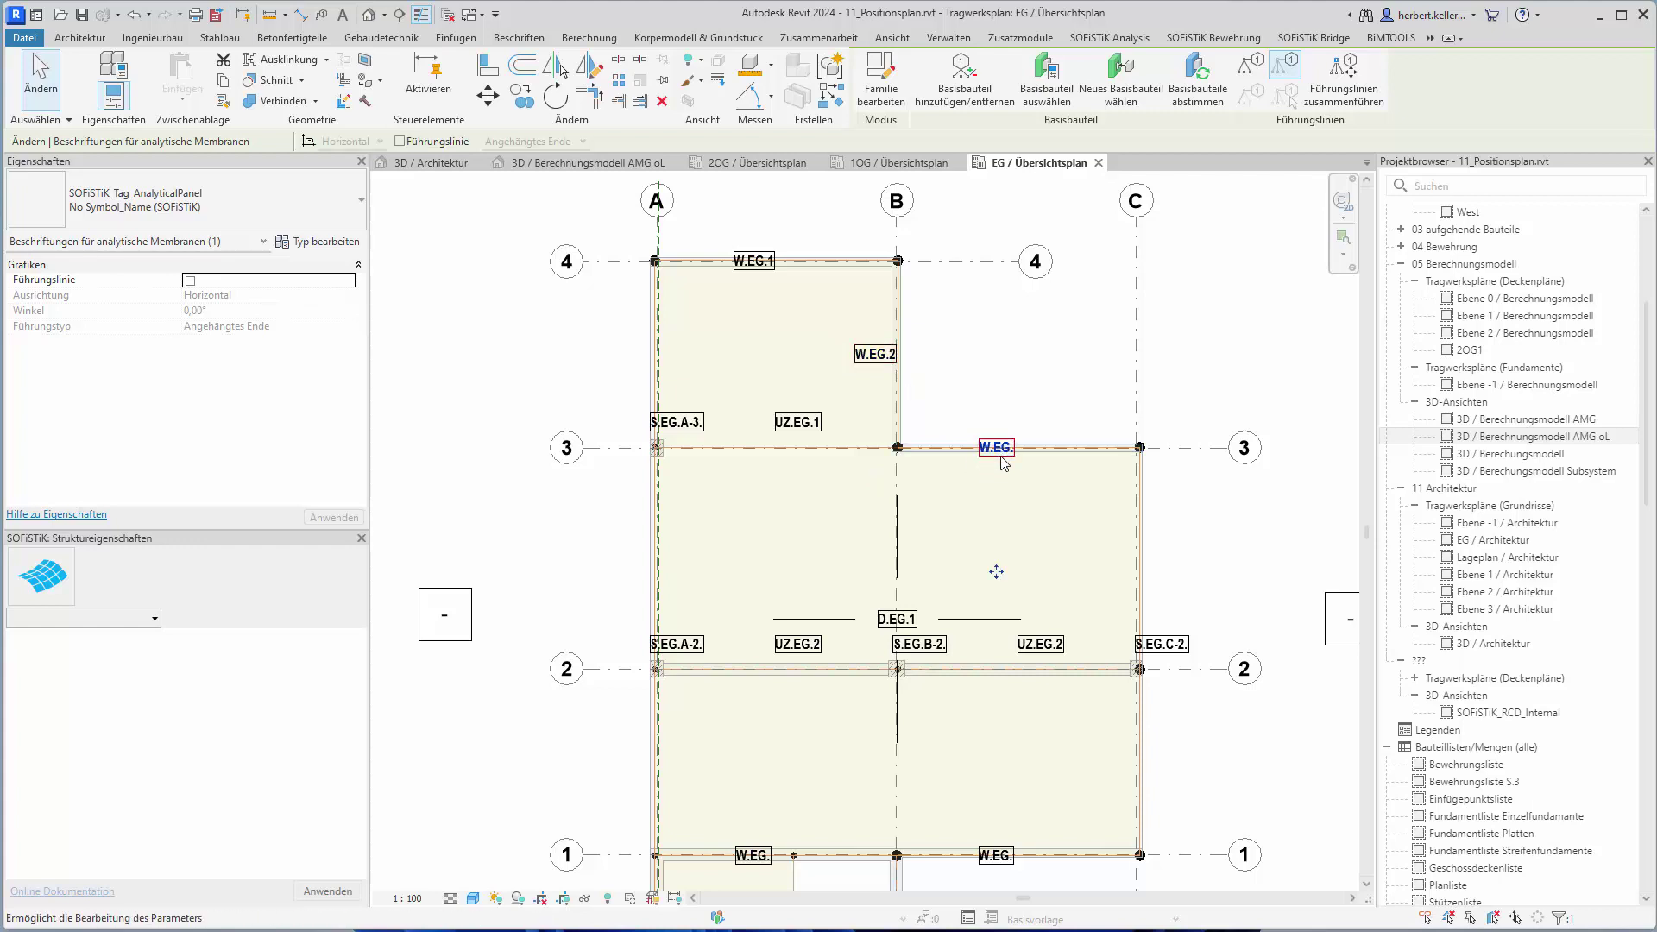
double_click(1004, 458)
type("3")
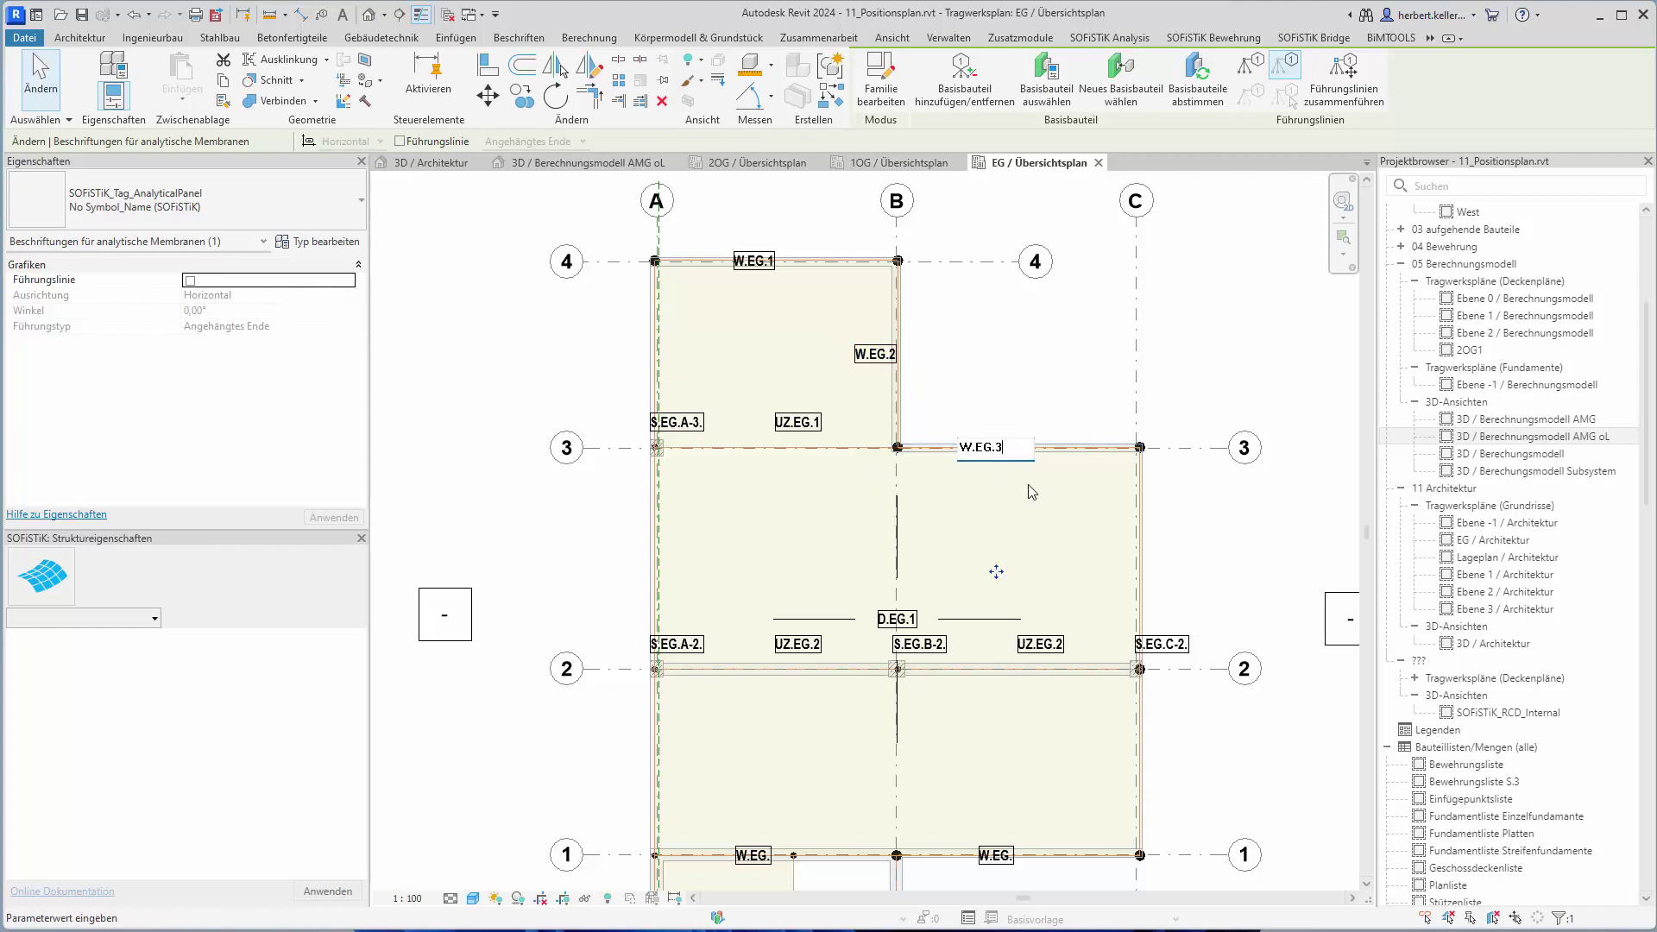
left_click(1036, 494)
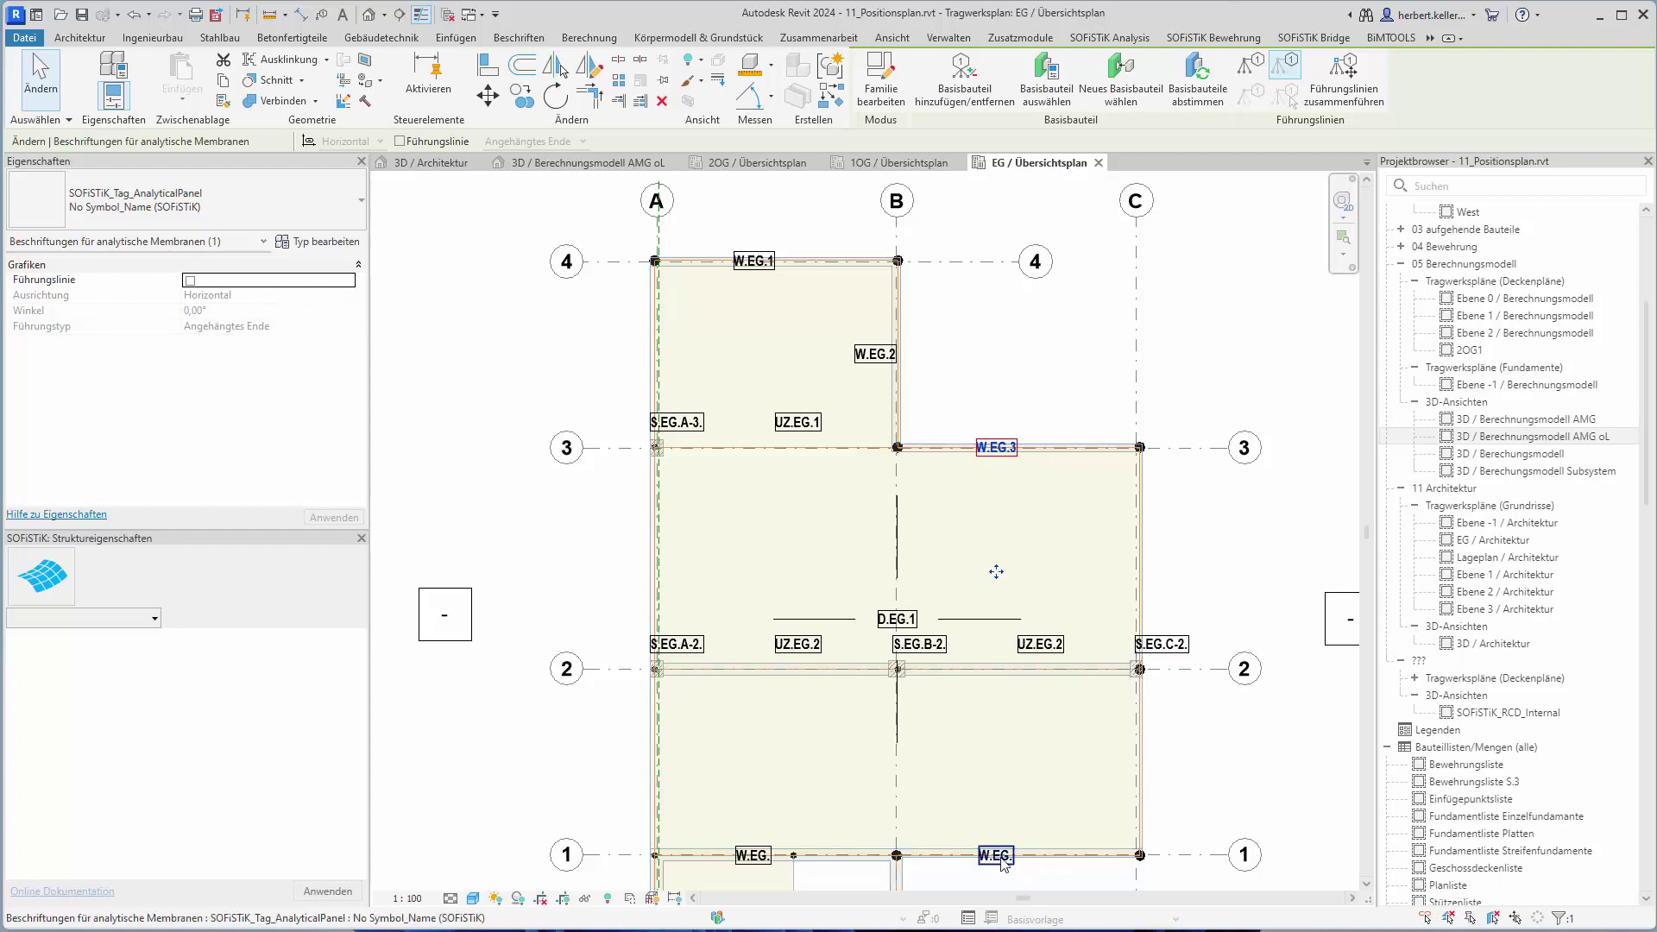
- Pan down to grid rows 1 and 0 and number walls W.EG.4 and W.EG.5
scroll(1010, 733, "down", 2)
scroll(1010, 733, "up", 1)
middle_click_drag(1017, 733, 1003, 485)
scroll(993, 570, "up", 2)
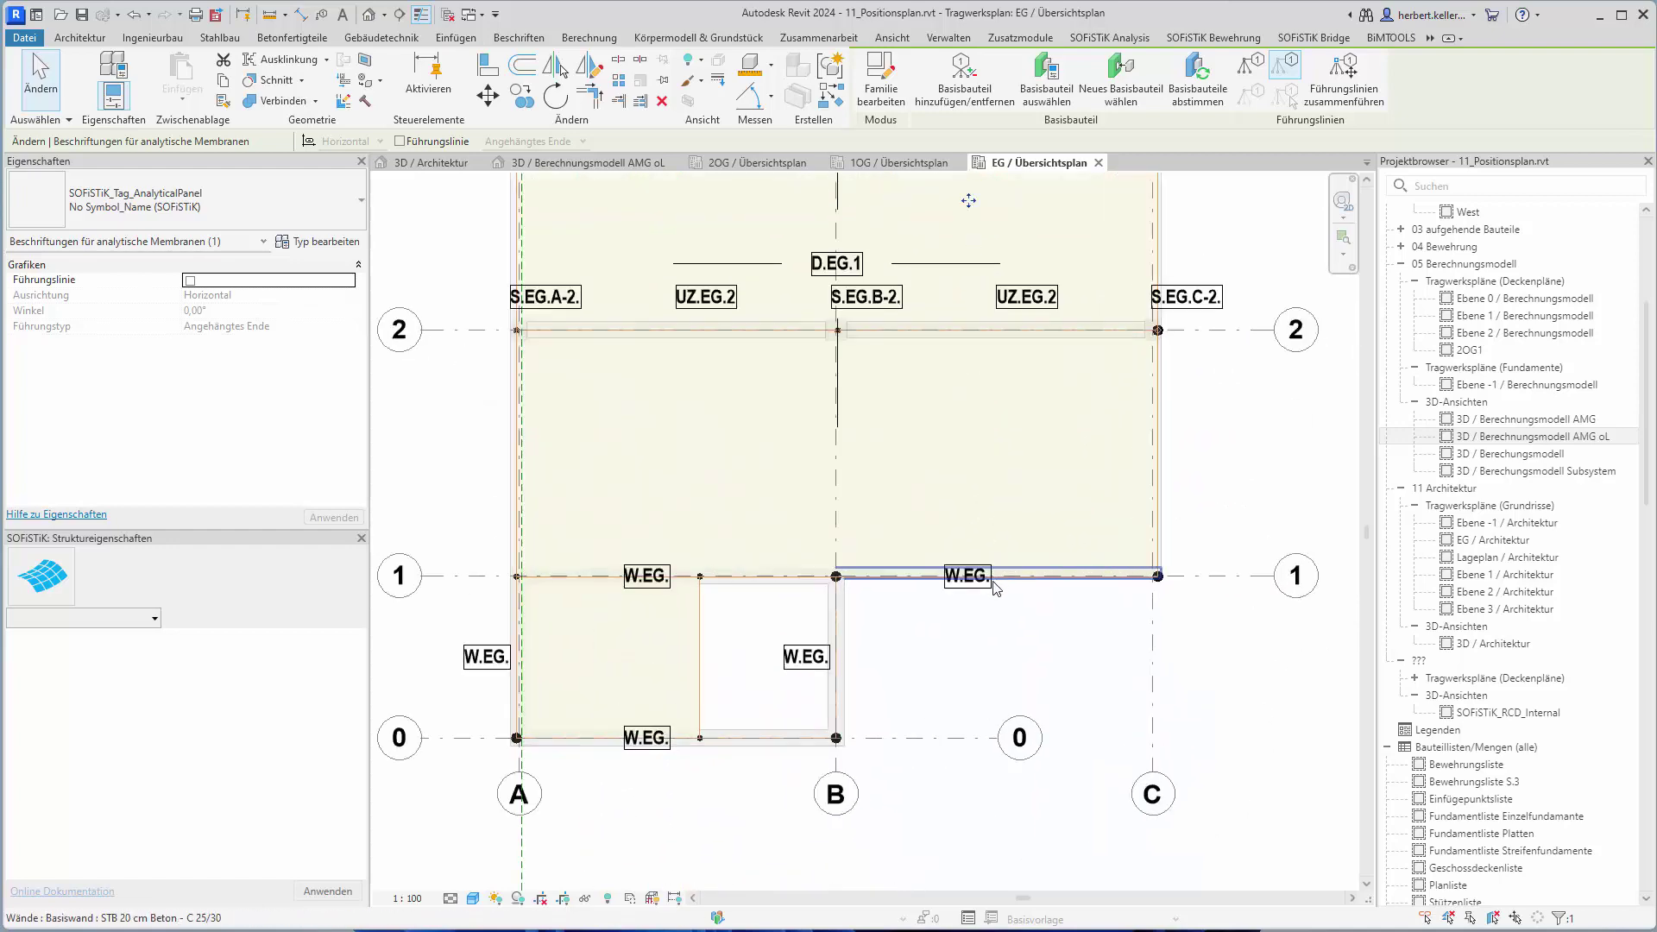
left_click(974, 600)
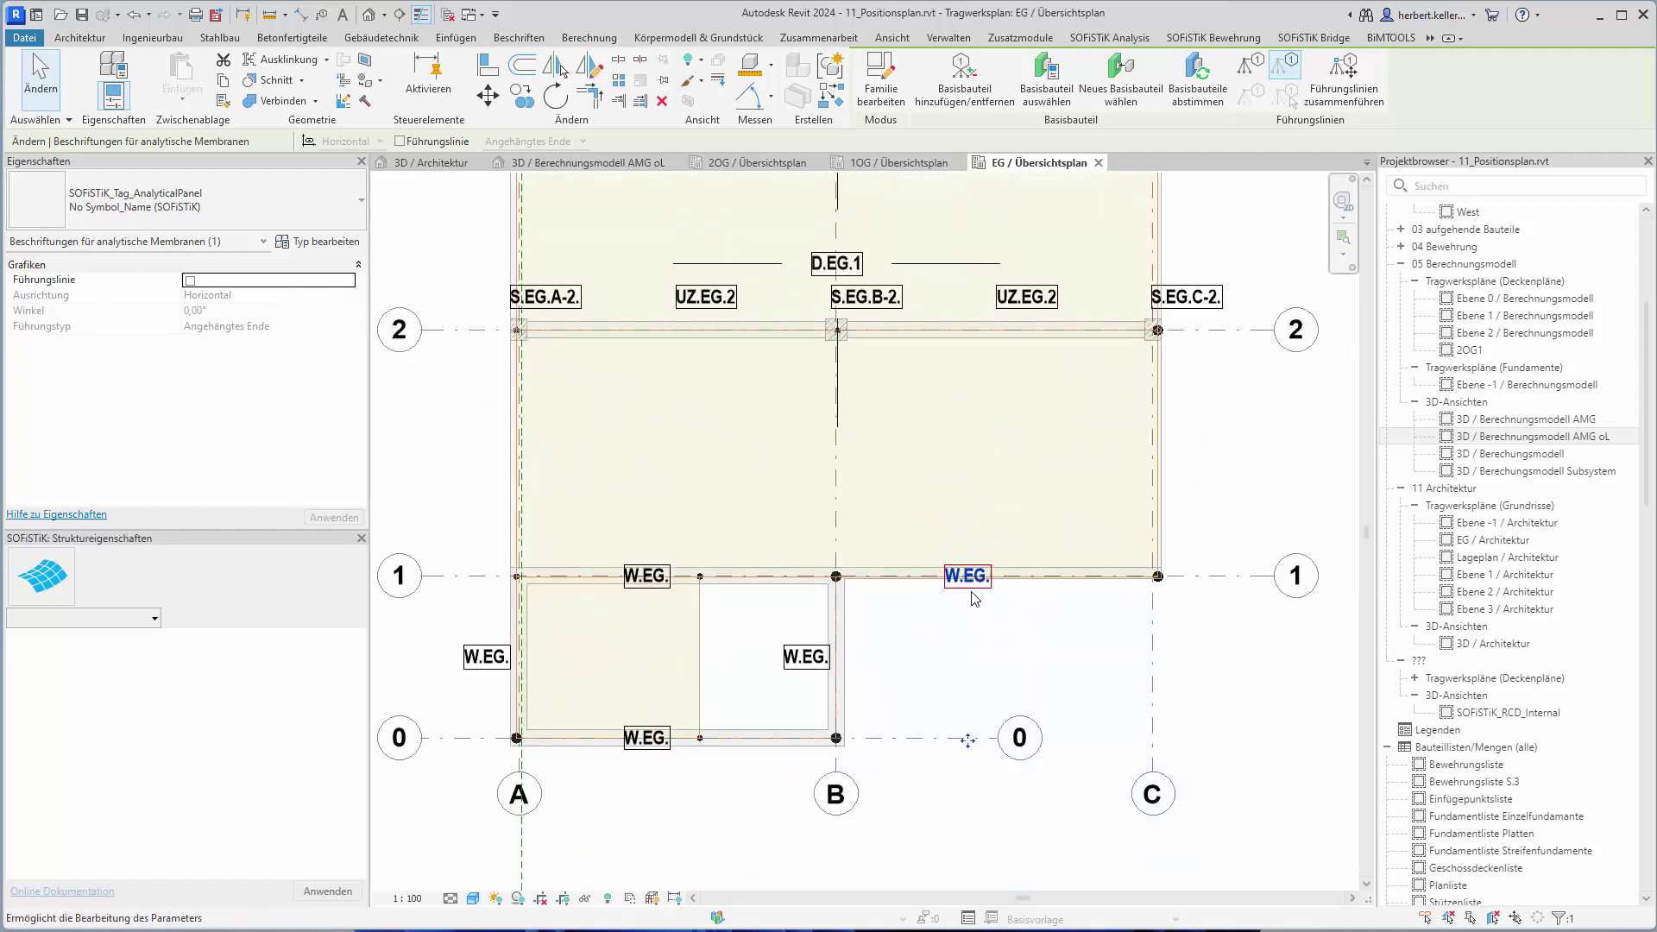
left_click(984, 577)
type("4")
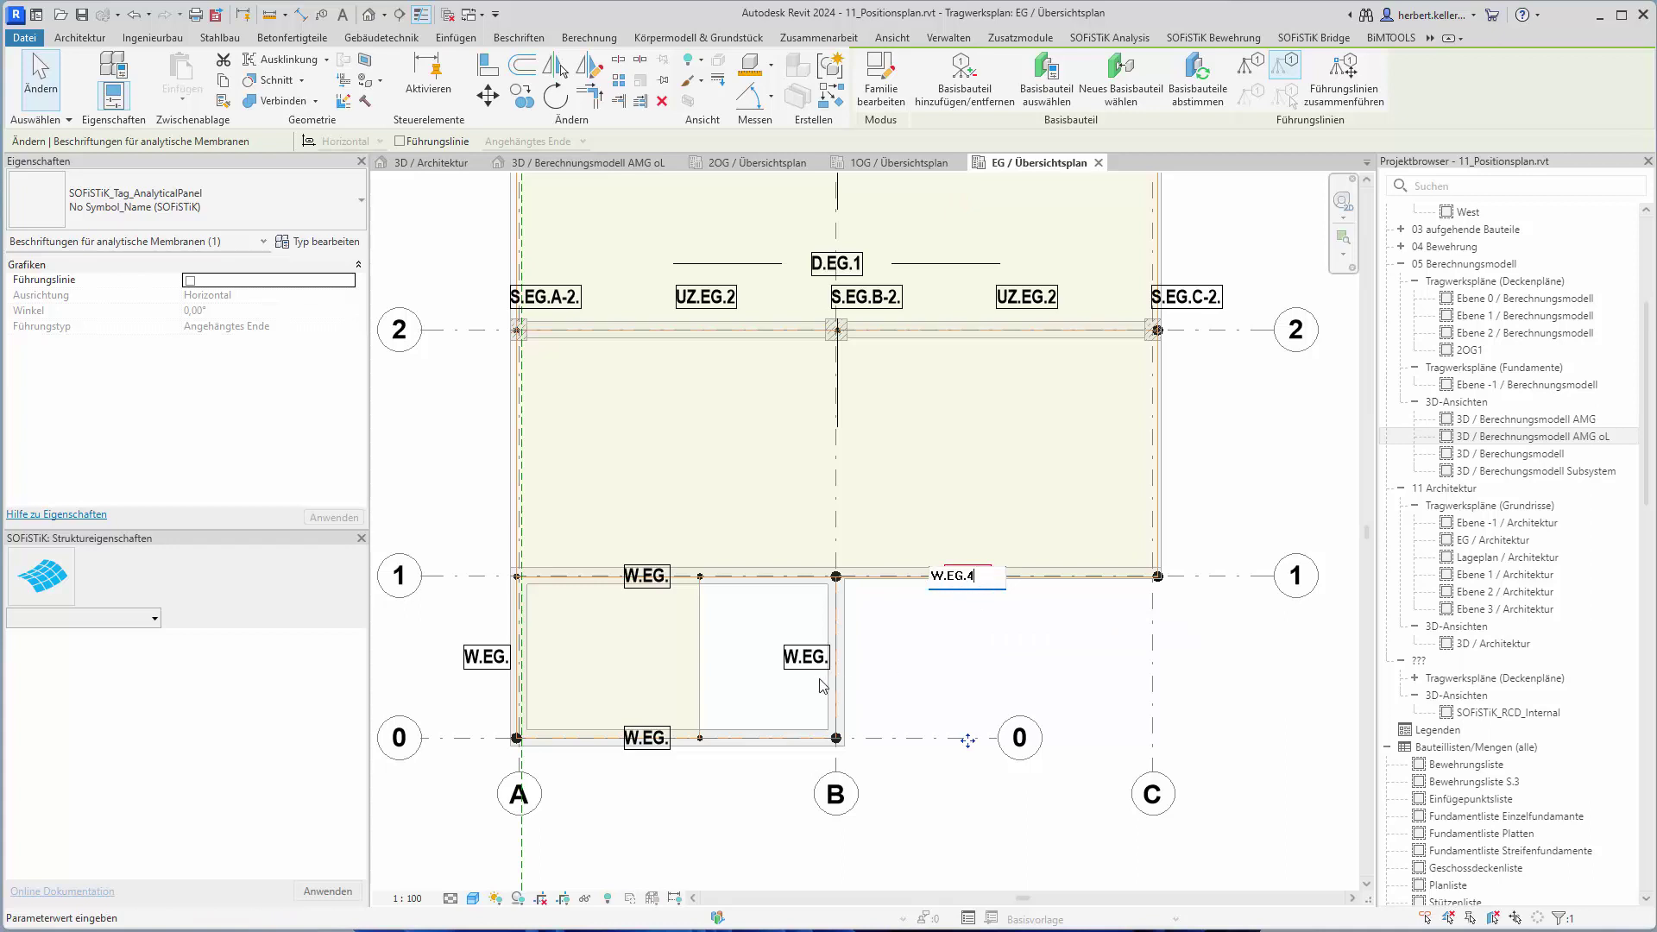
left_click(809, 663)
left_click(808, 663)
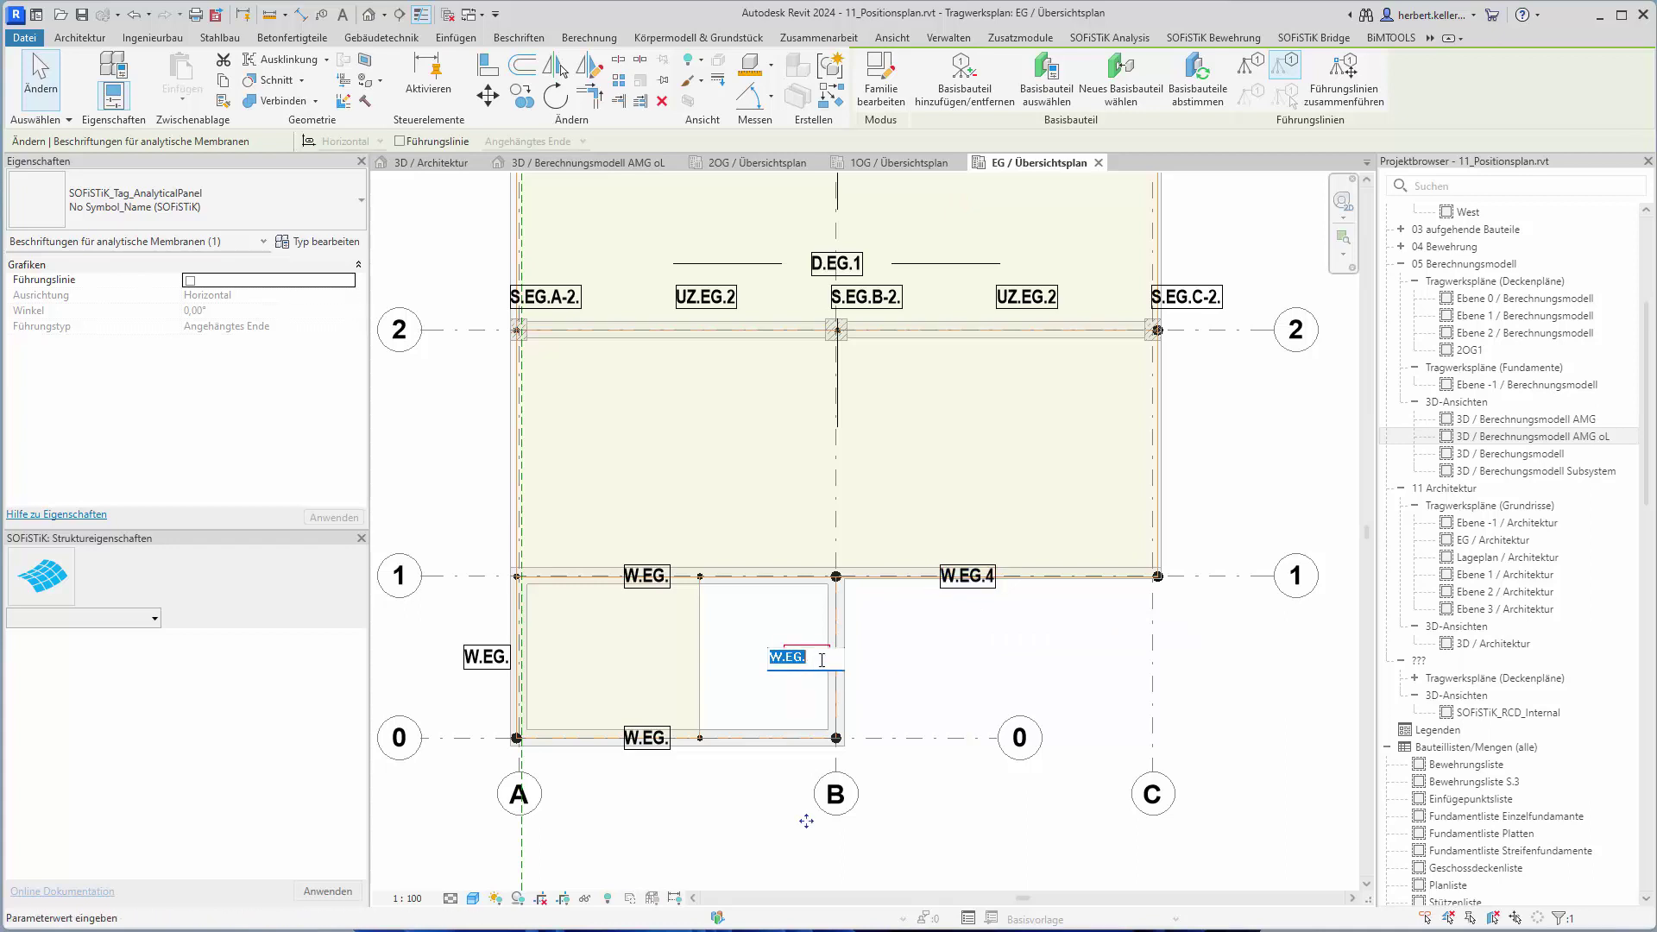
type("5")
key("Return")
- Number the remaining wall labels W.EG.6, W.EG.7 and W.EG.8
left_click(648, 739)
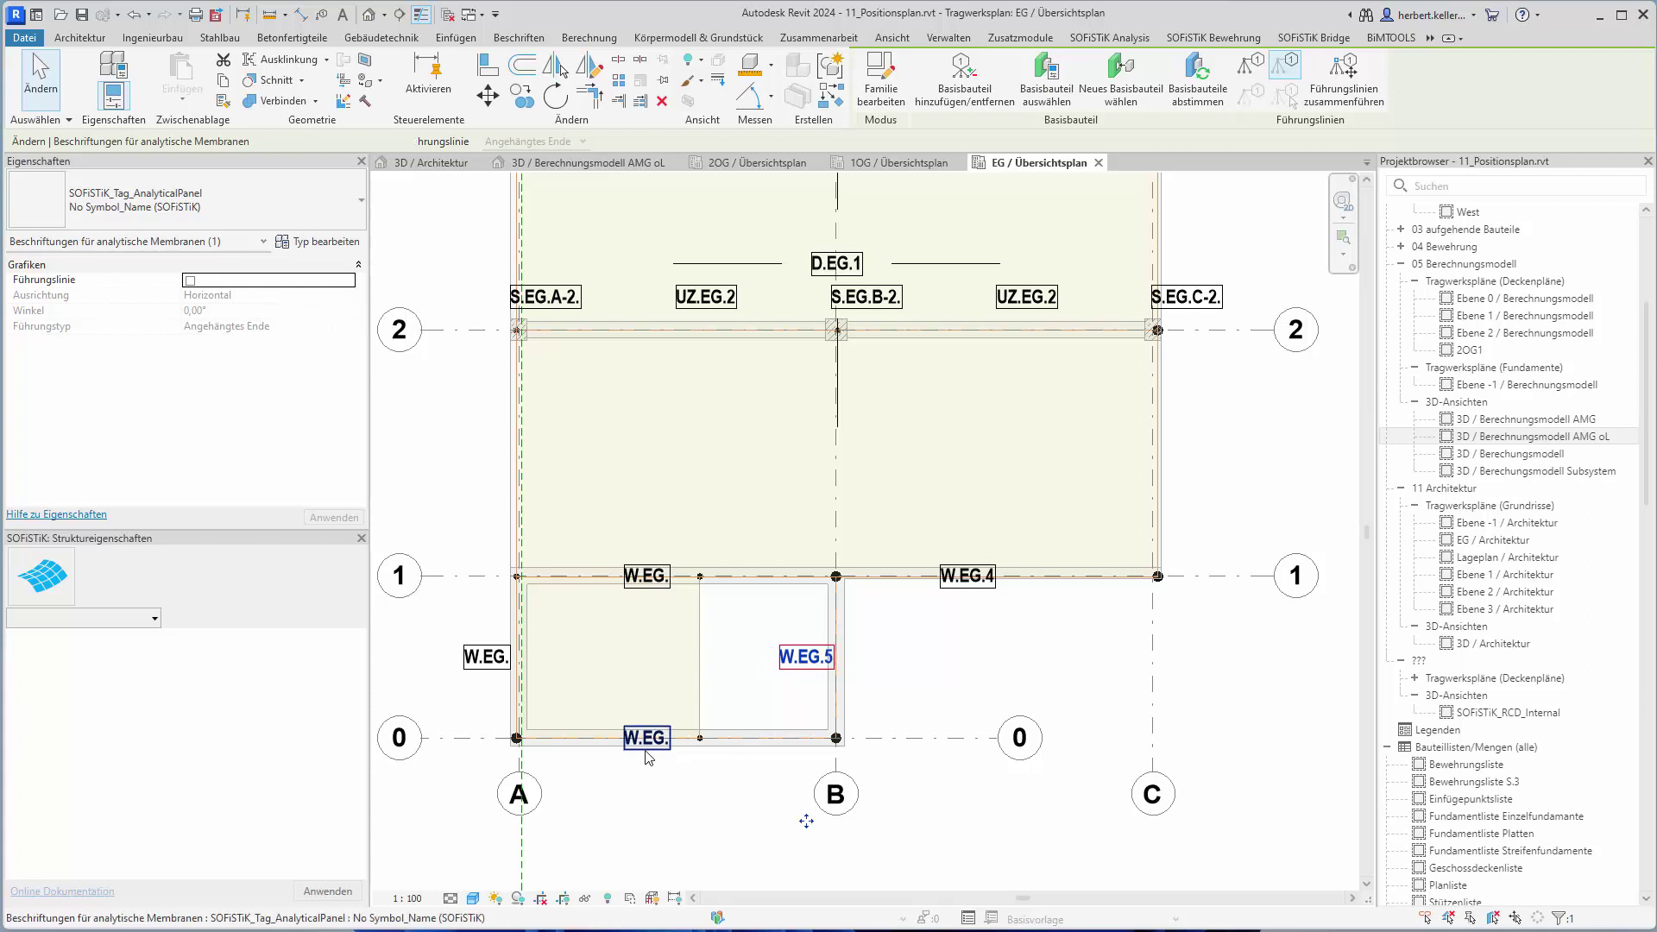
left_click(653, 739)
type("6")
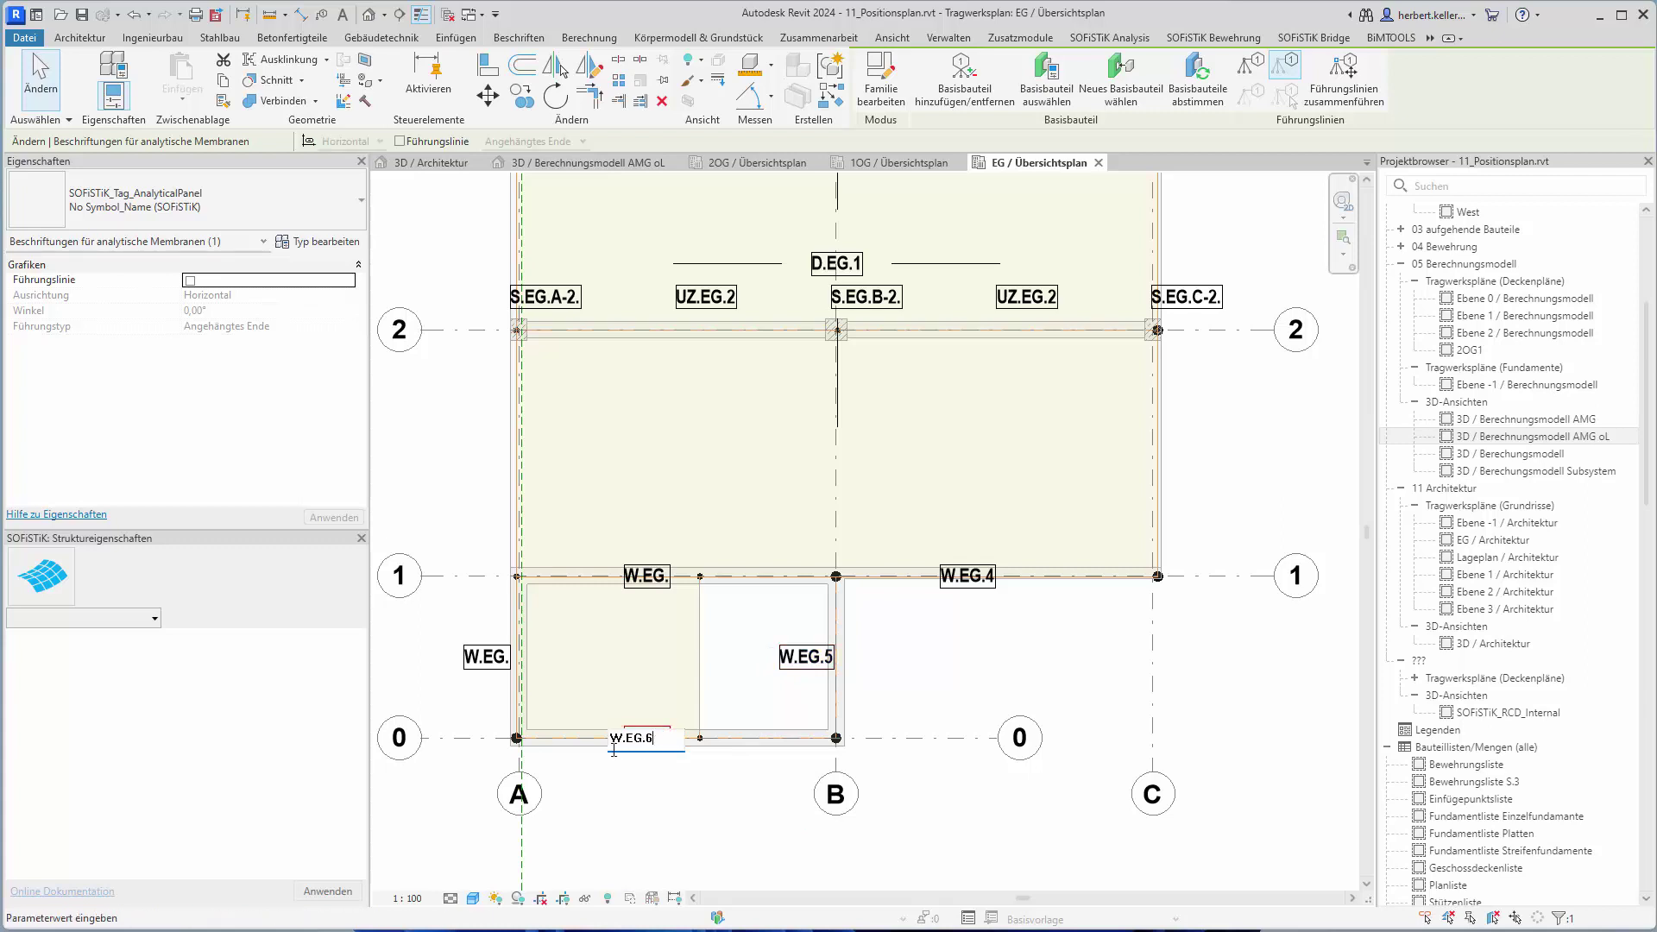
key("Return")
left_click(489, 671)
type("7")
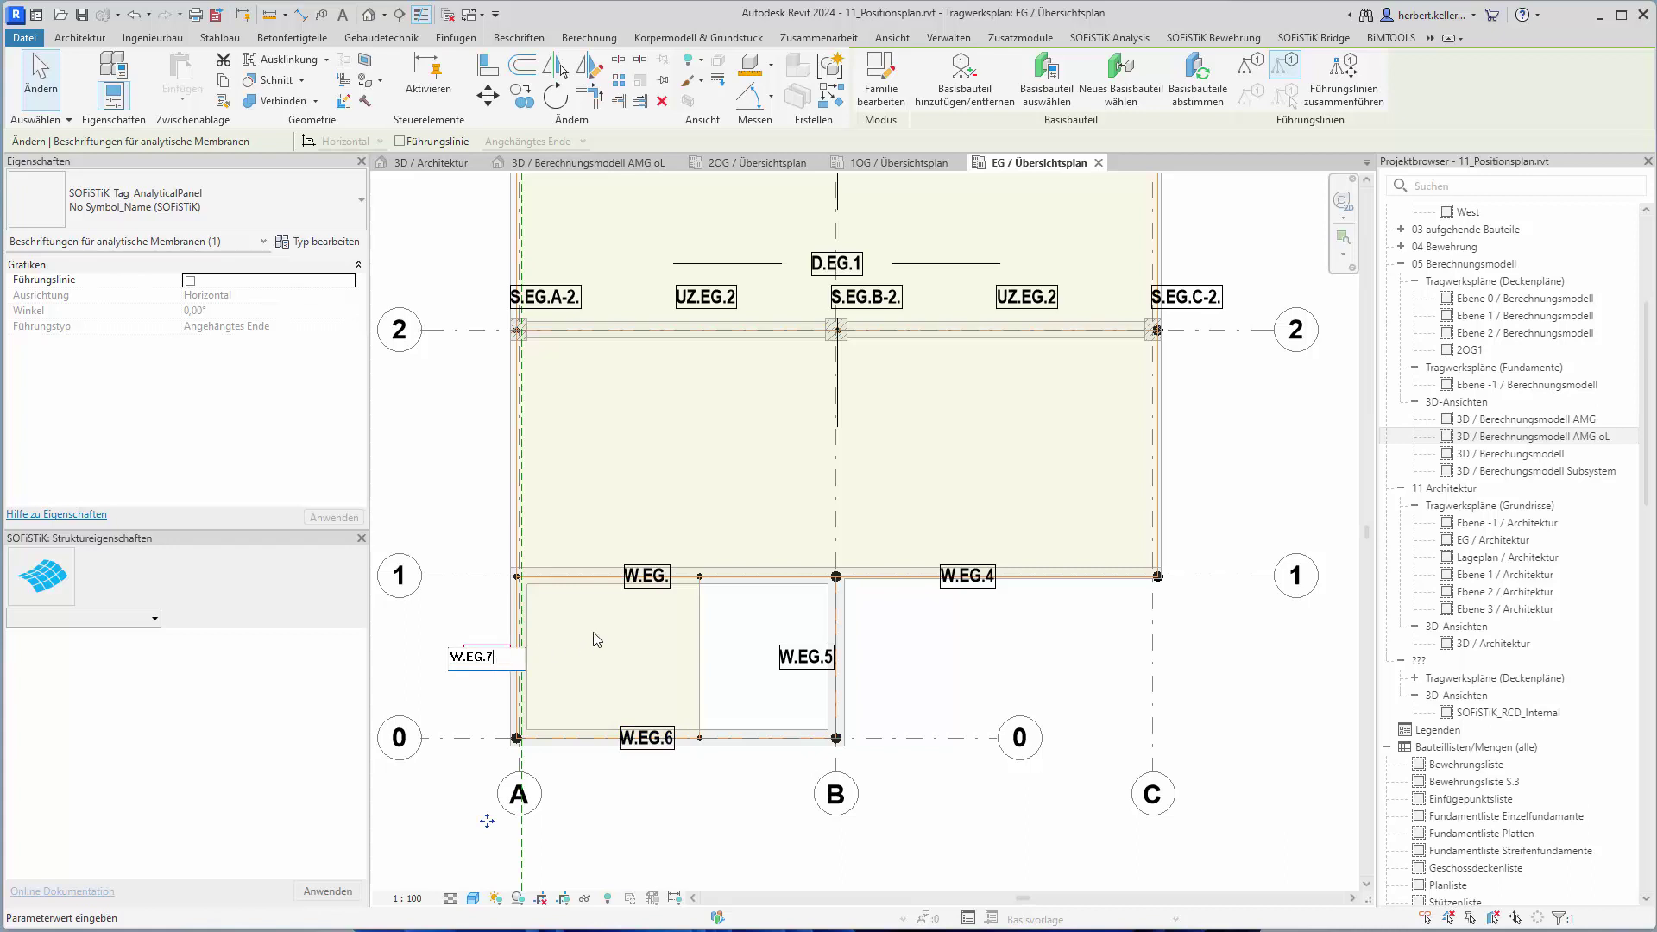
key("Return")
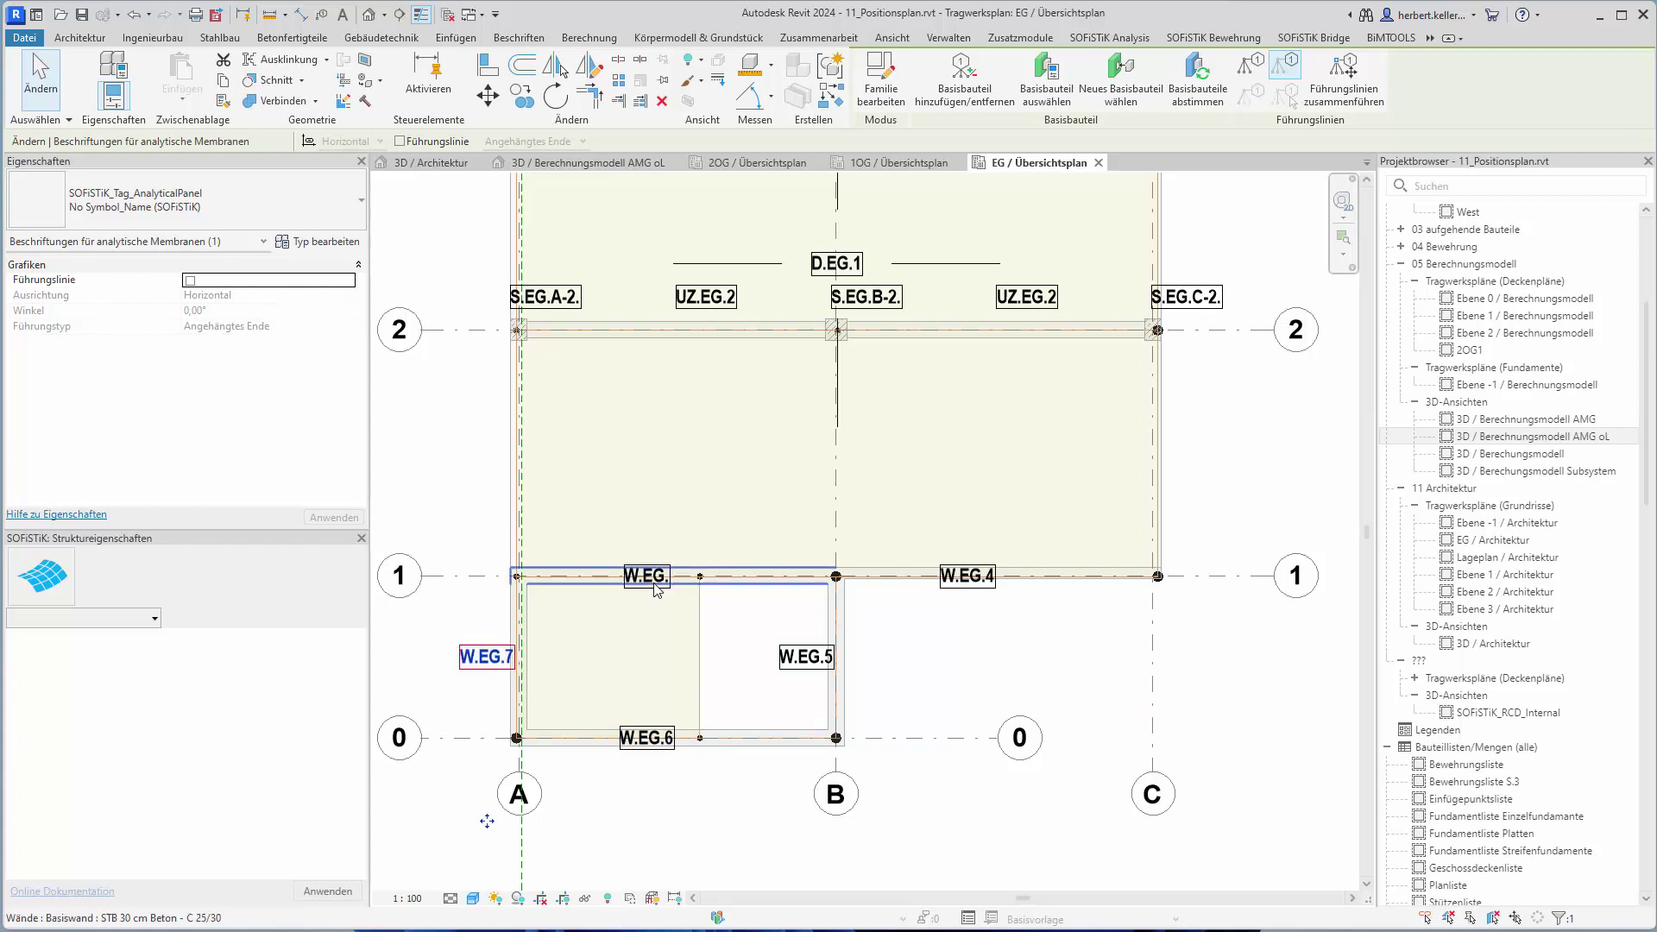
left_click(661, 577)
left_click(665, 576)
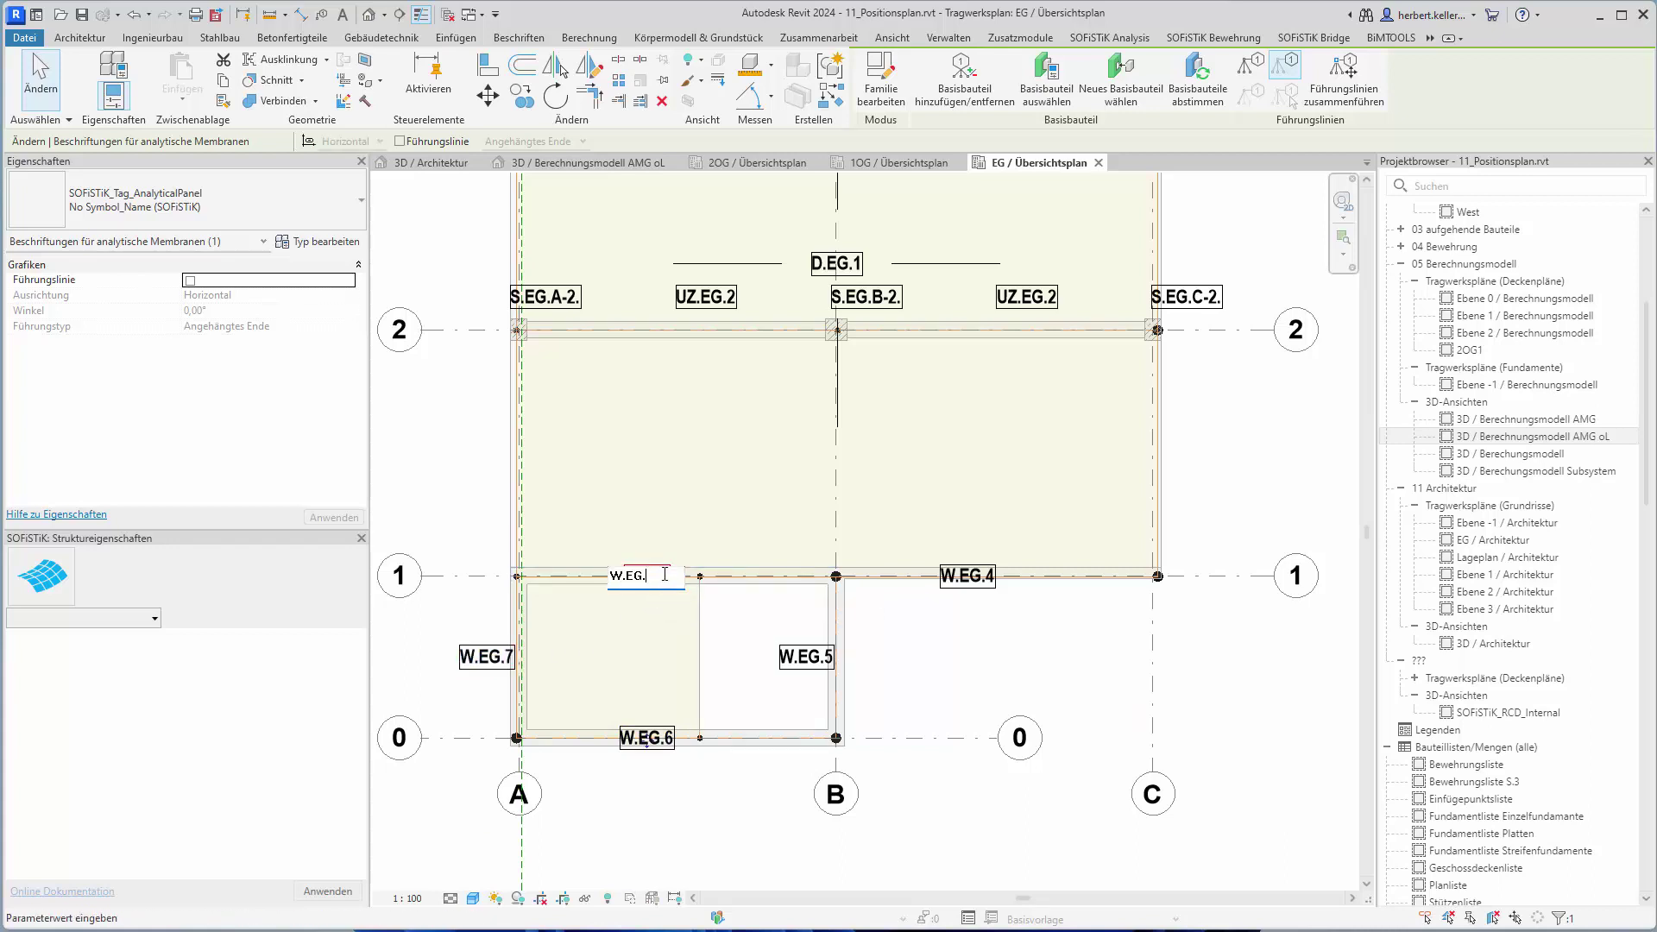
type("8")
key("Return")
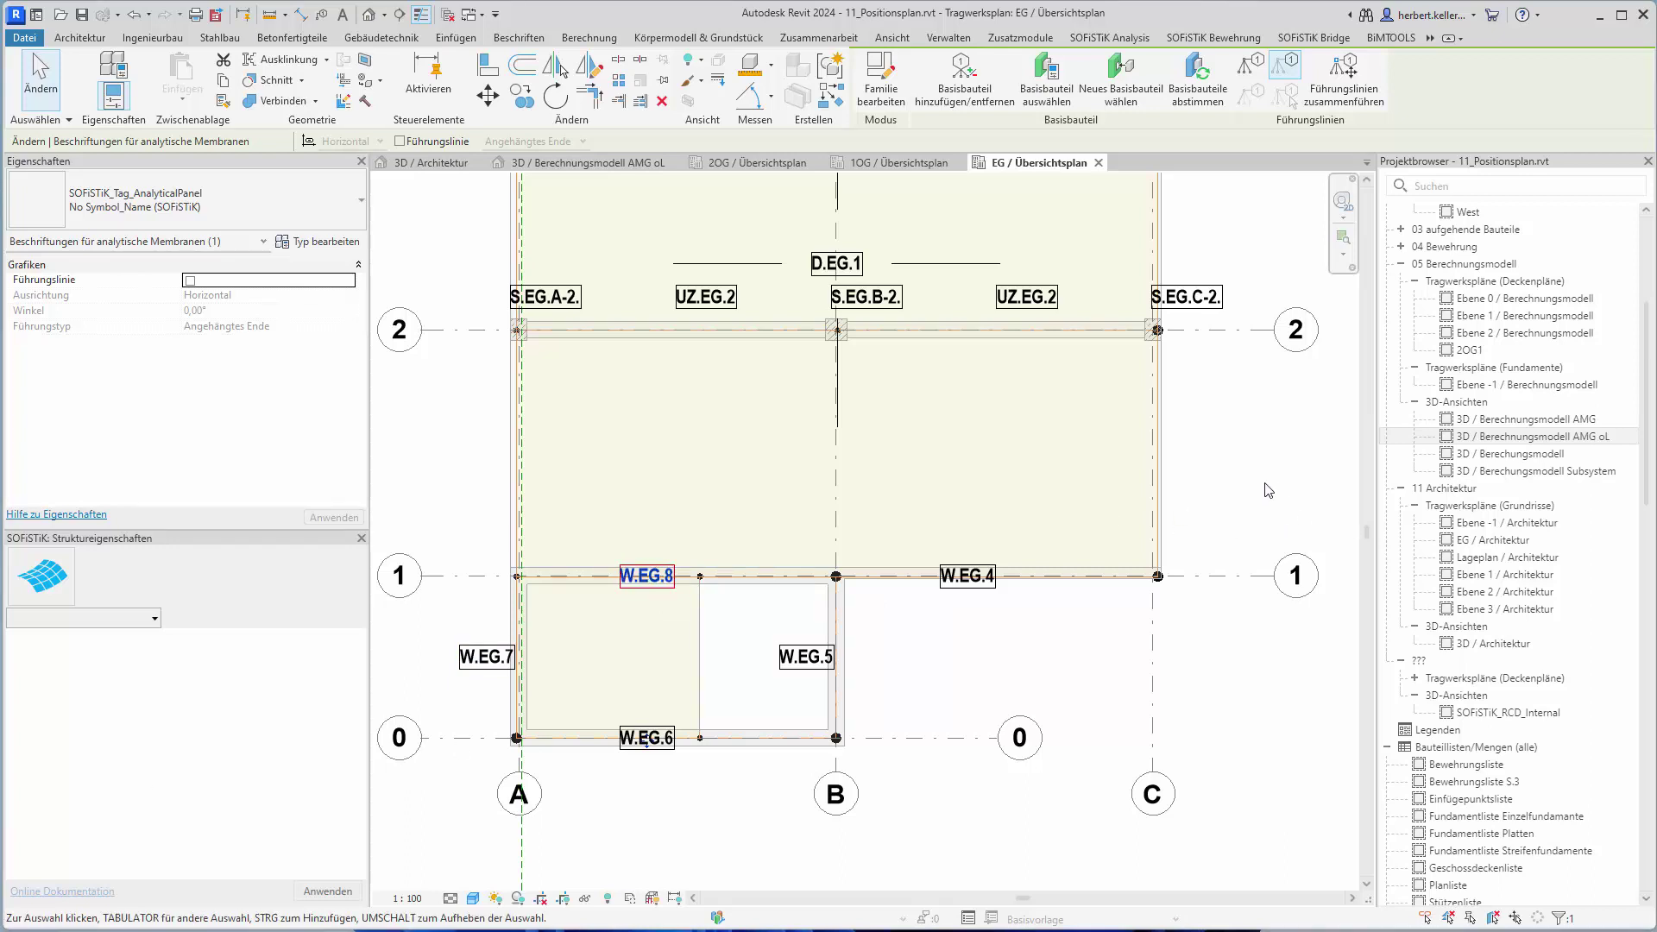
left_click(1204, 501)
- Append sequence numbers to the column labels: S.EG.A-3.1, S.EG.A-2.2, S.EG.B-2.3, S.EG.C-2.4
middle_click_drag(1206, 503, 1214, 752)
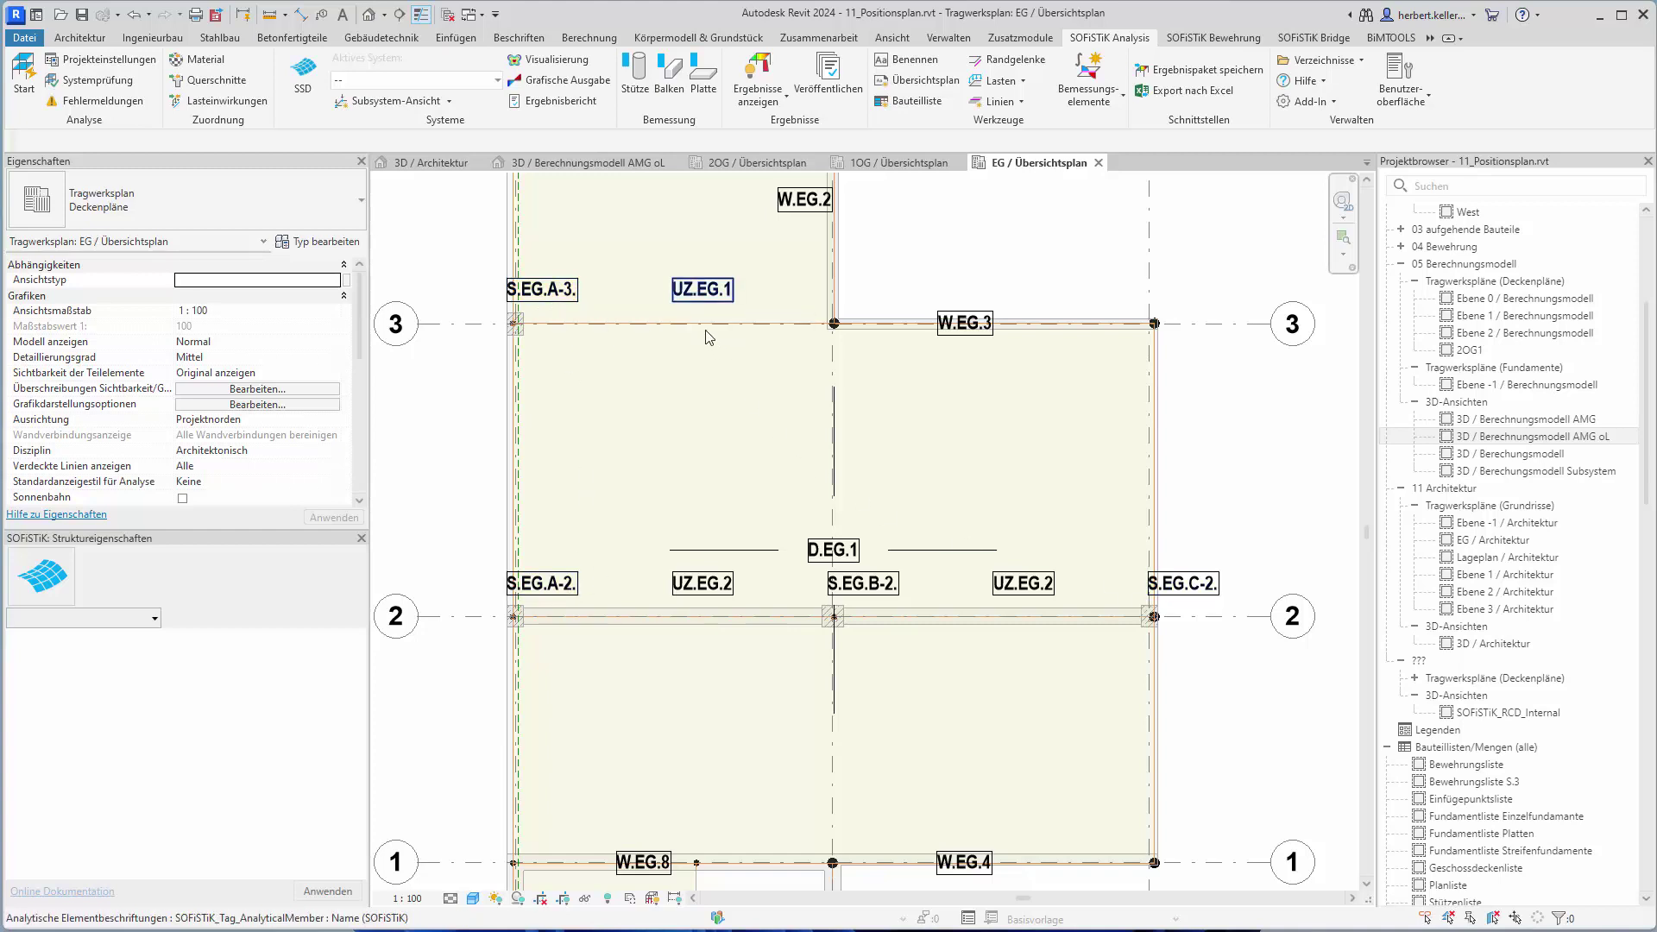
left_click(571, 311)
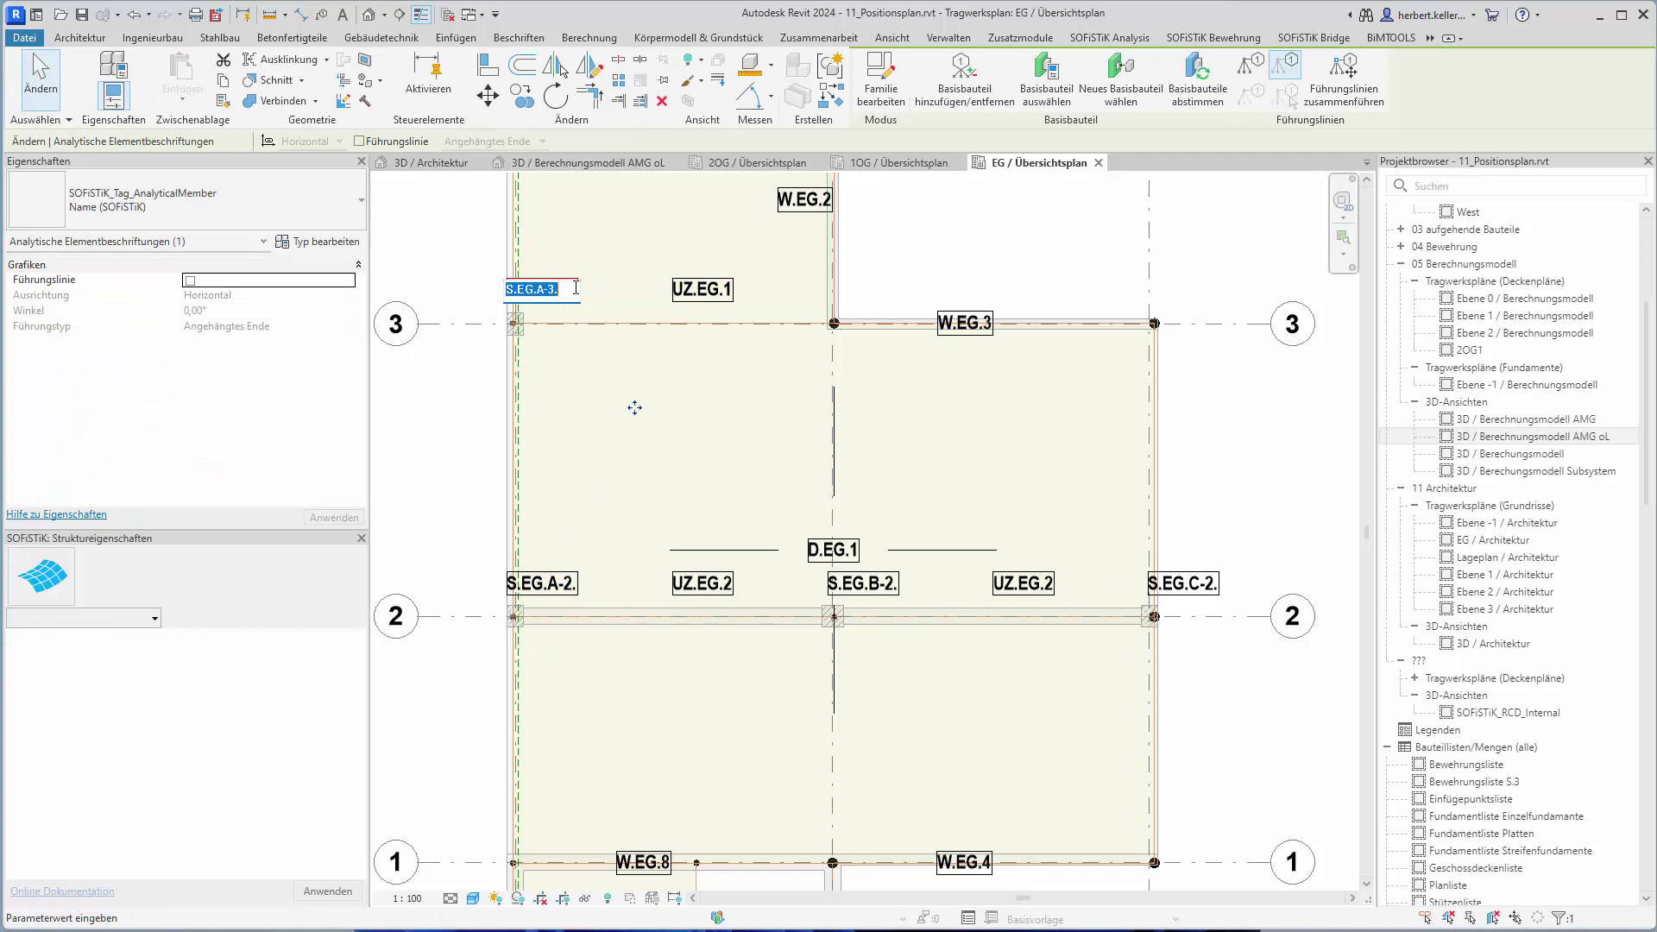
left_click(573, 289)
type("1")
key("Return")
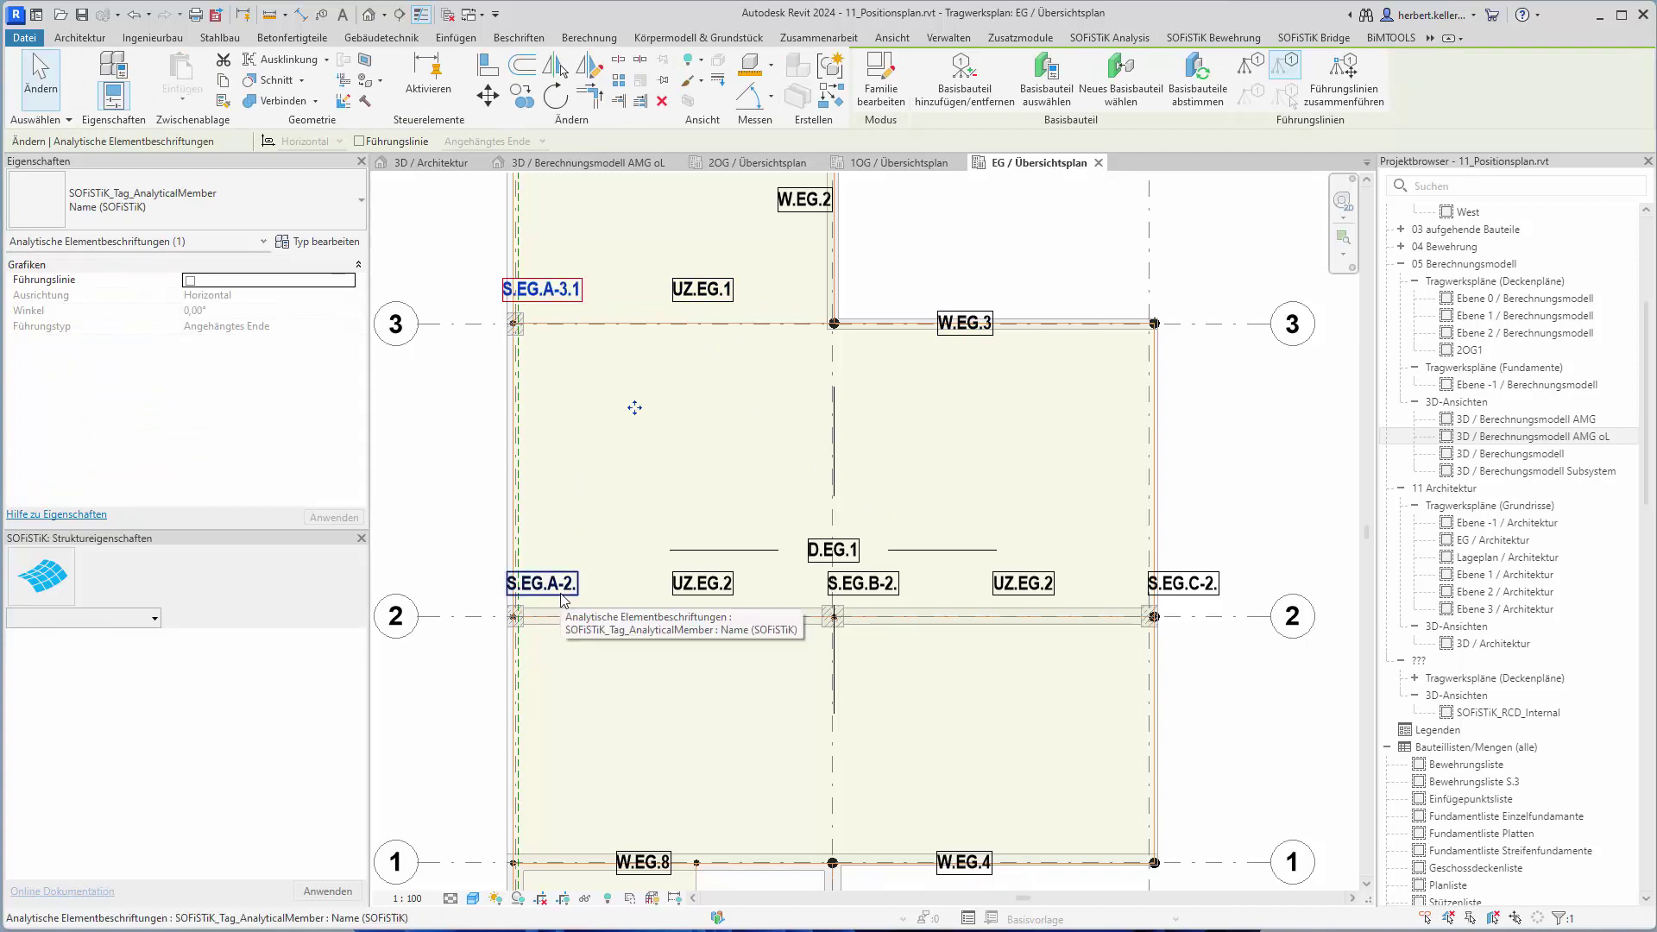
left_click(562, 599)
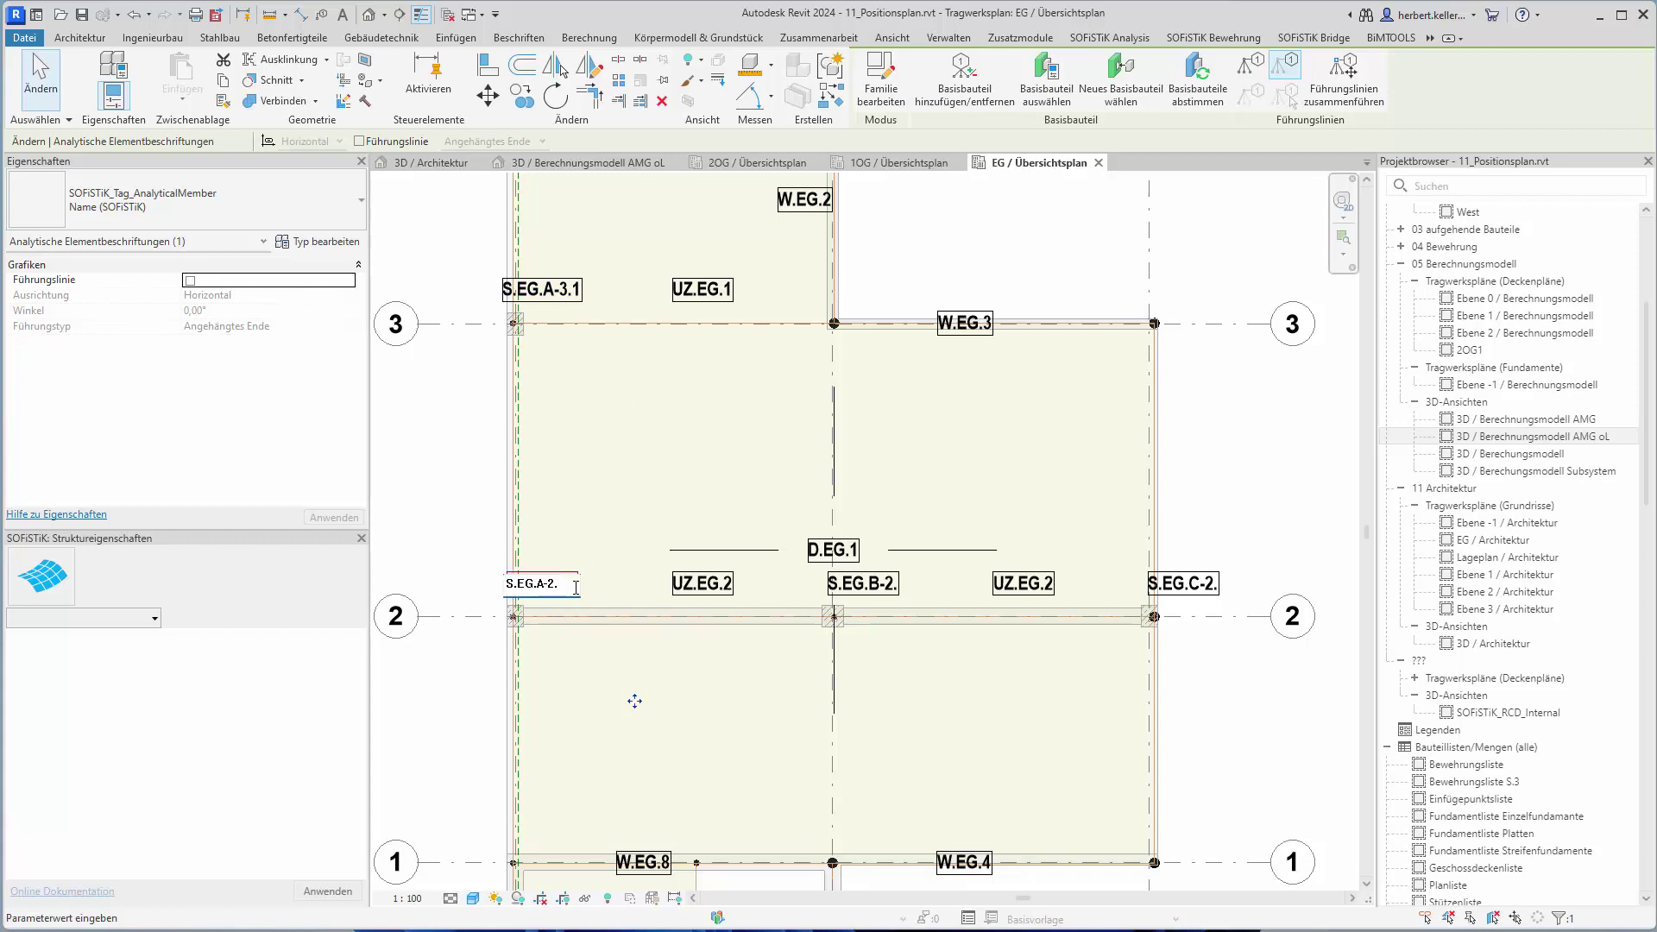
left_click(887, 598)
left_click(891, 586)
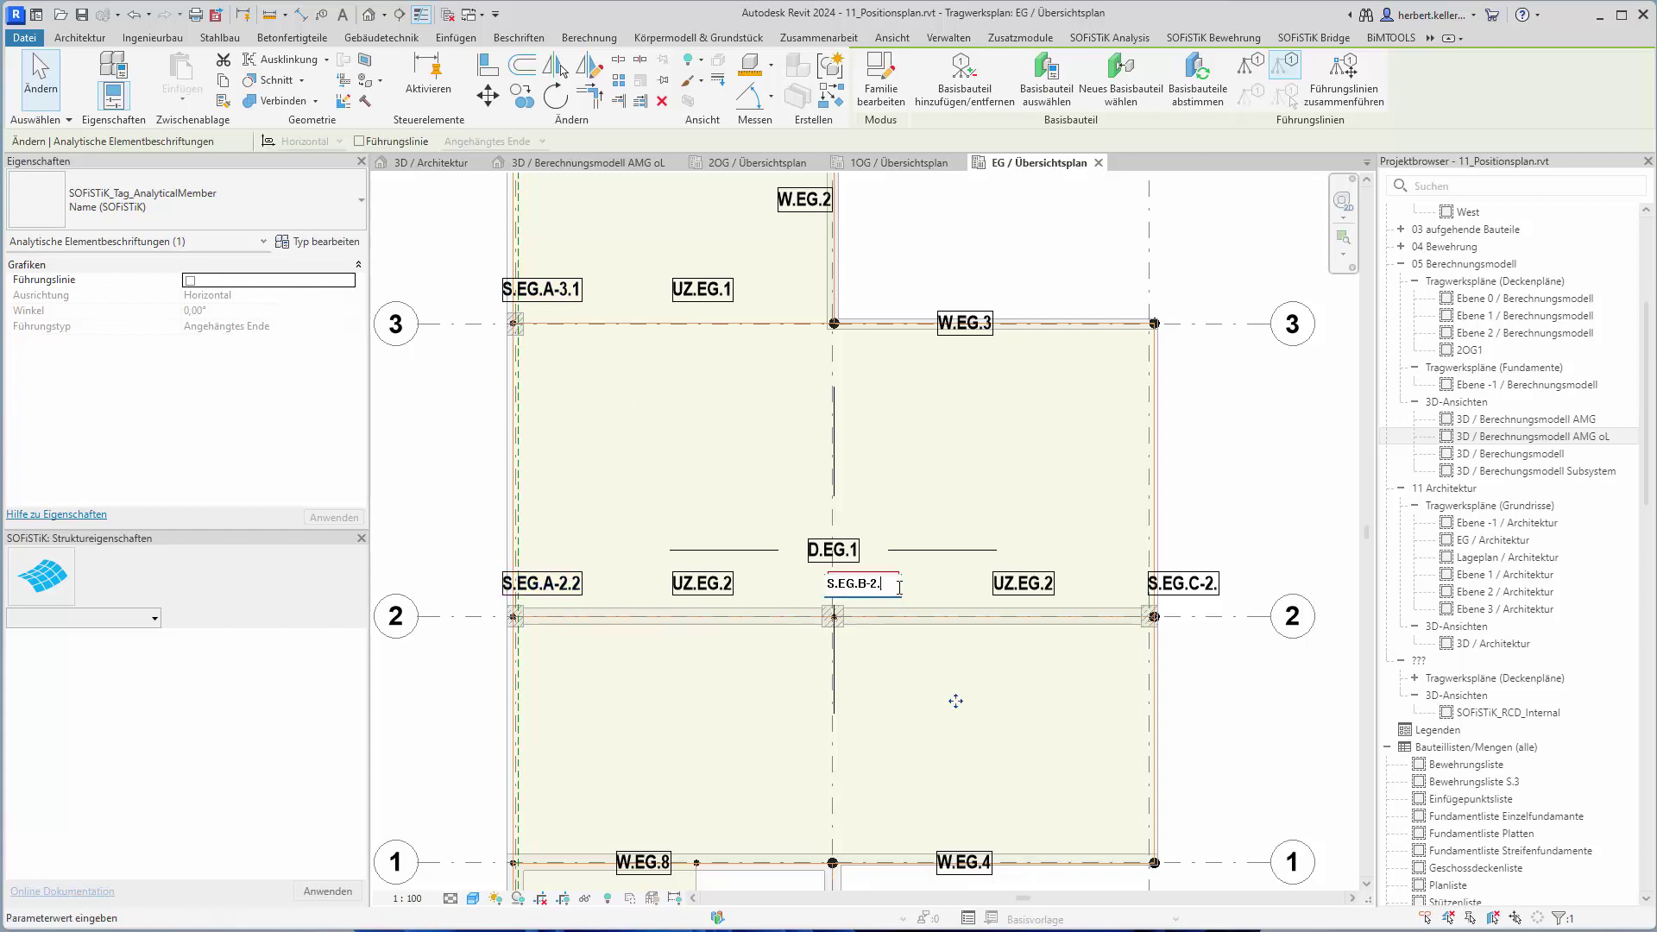
type("3")
left_click(1199, 598)
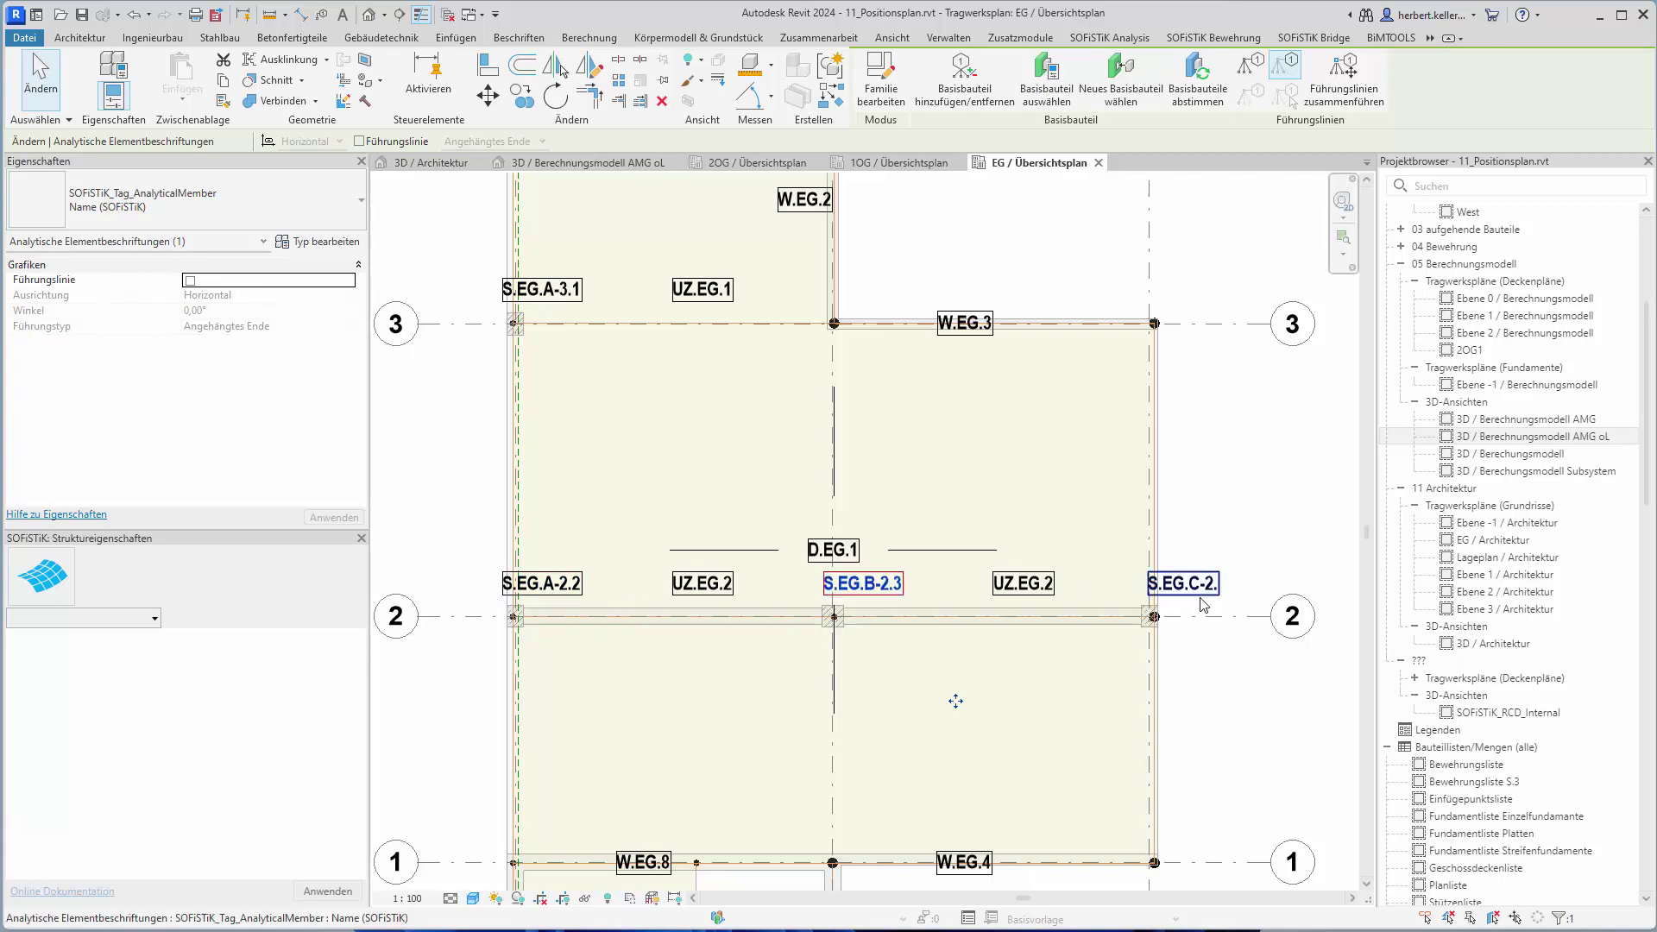
left_click(1209, 593)
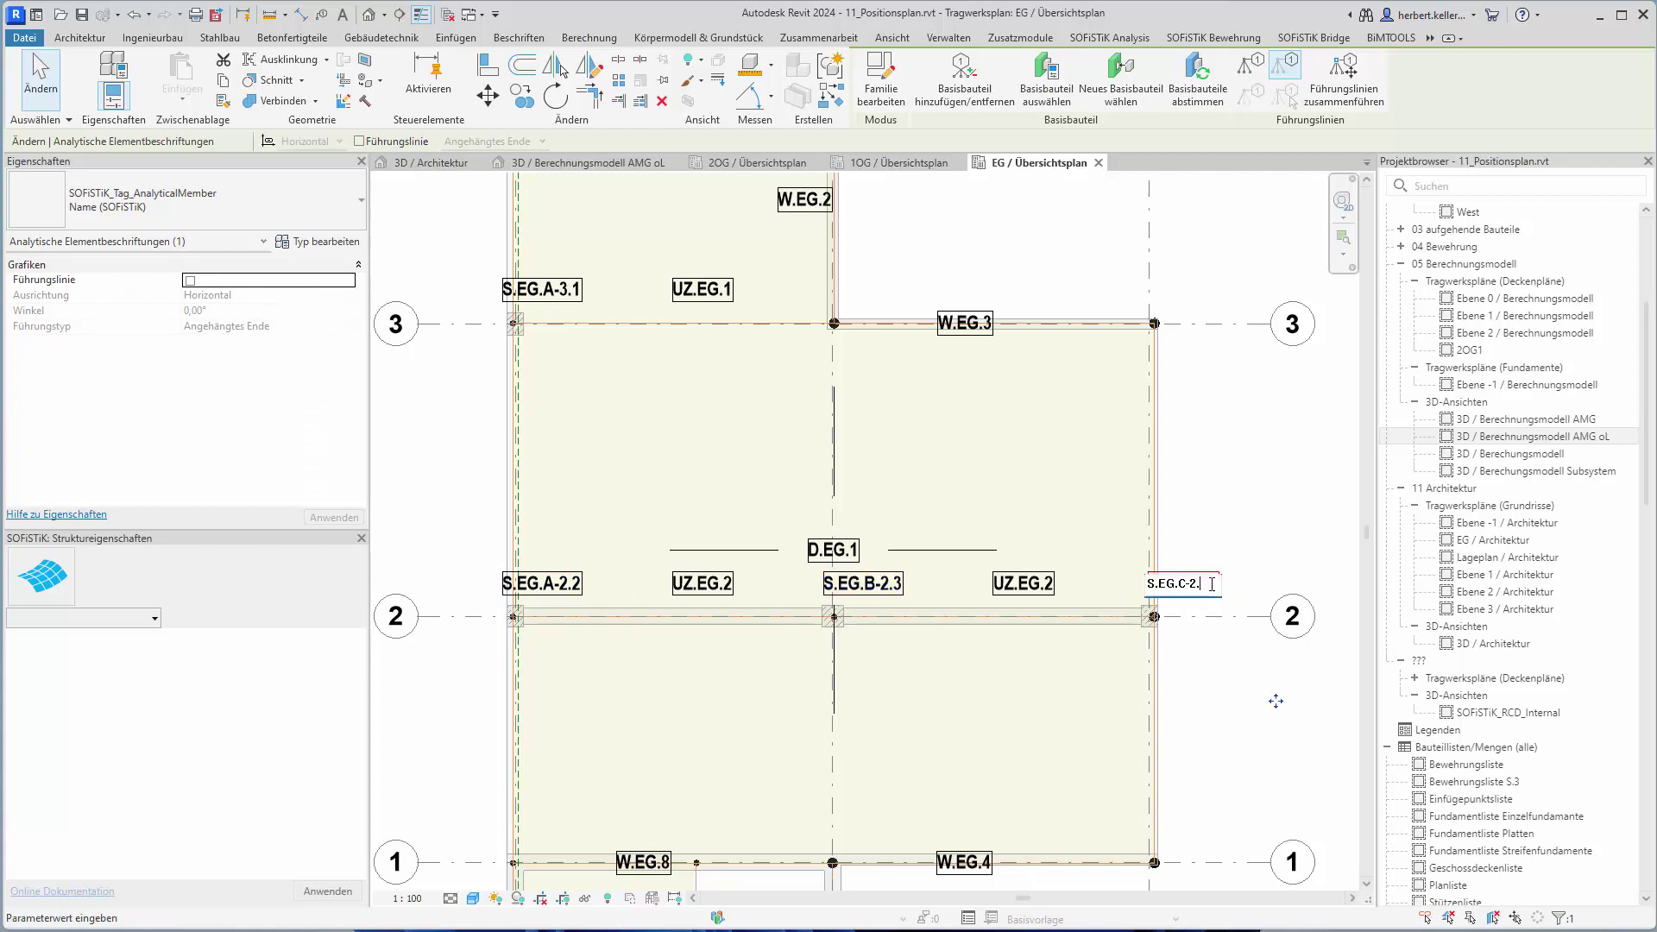
type("4")
left_click(1213, 641)
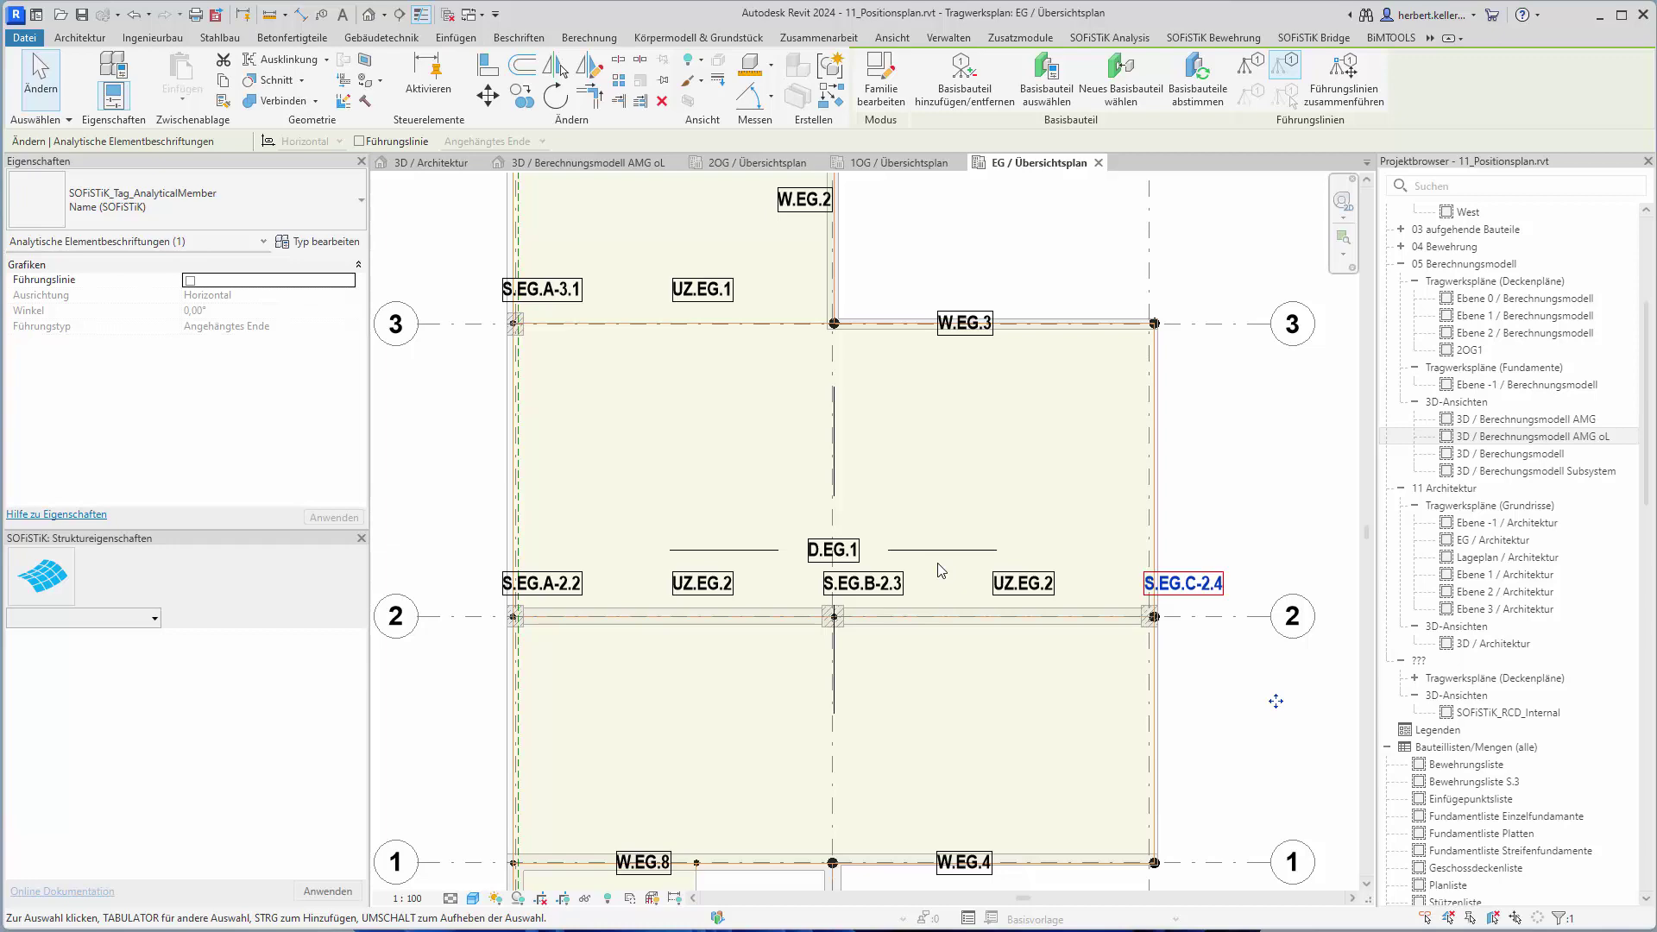
left_click(1192, 484)
- Zoom out to show the whole numbered EG Übersichtsplan
scroll(1192, 485, "down", 1)
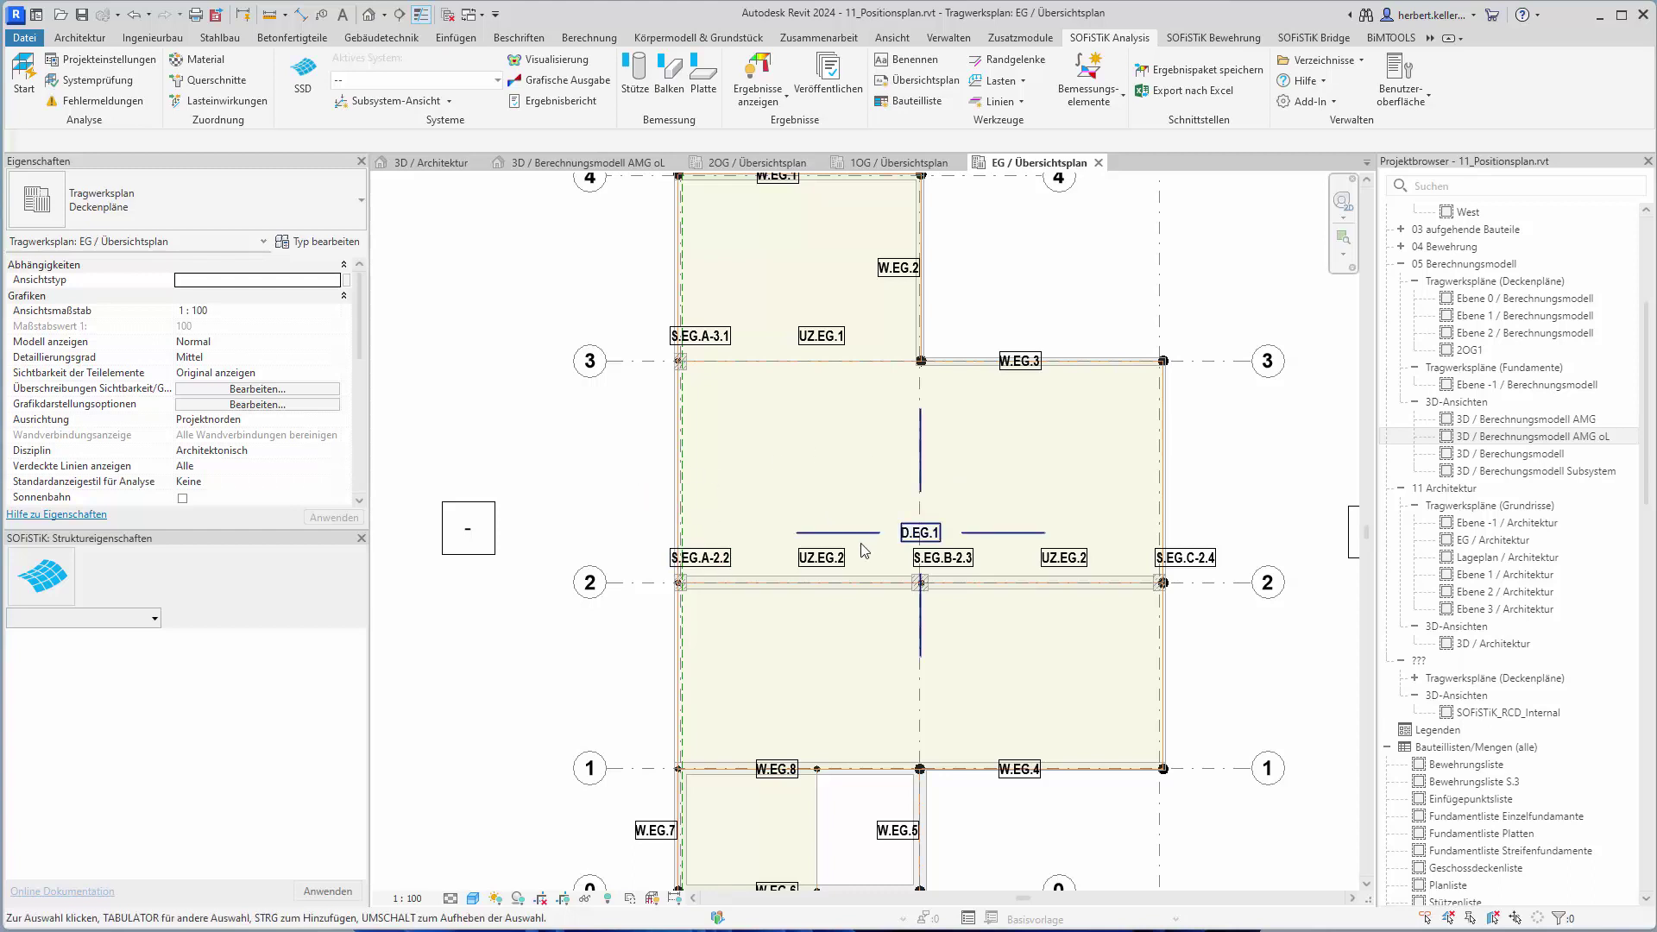
scroll(827, 550, "down", 1)
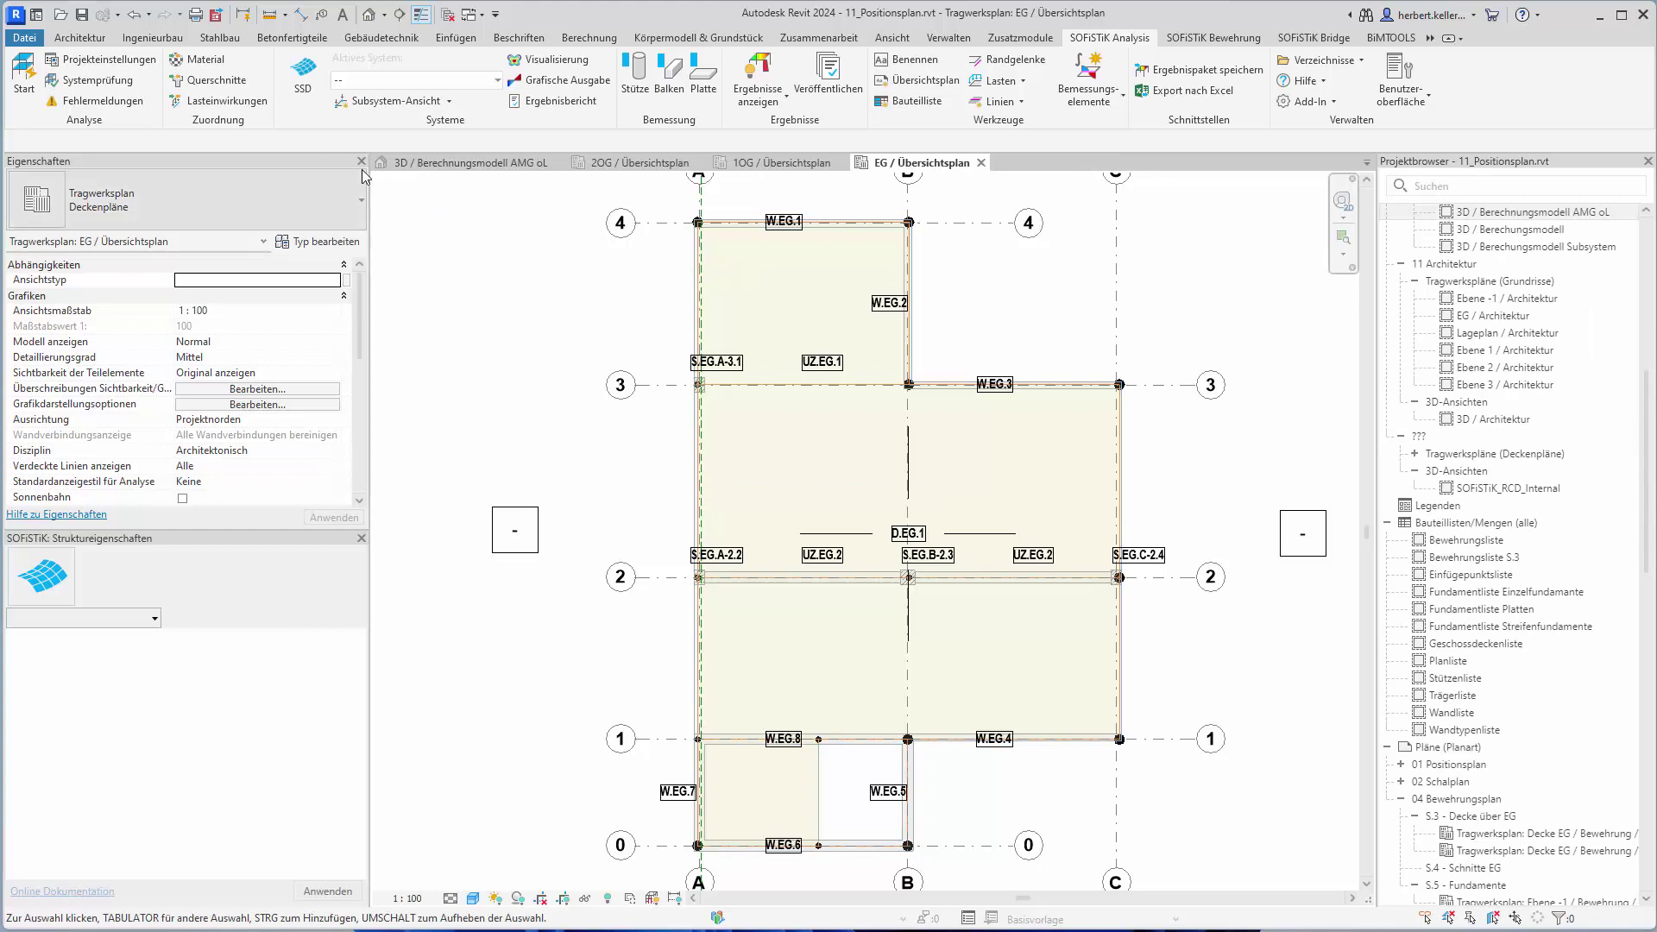
- Run the SOFiSTiK system generation (Berechnen) and open the model in Structural Desktop
left_click(24, 77)
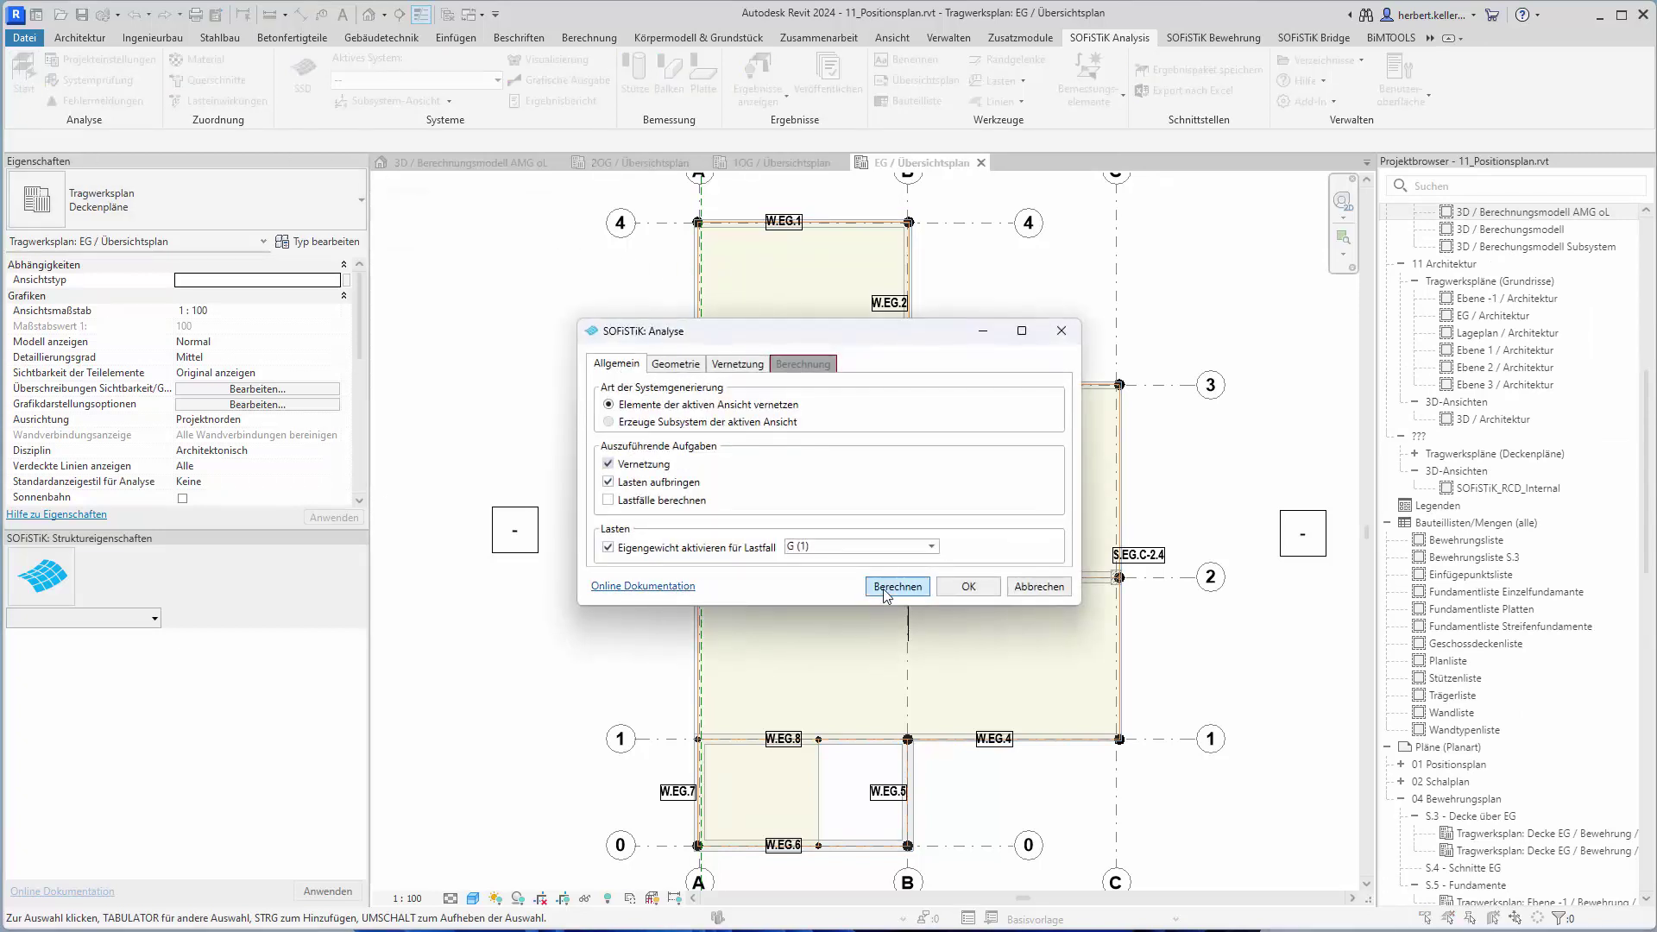
left_click(897, 587)
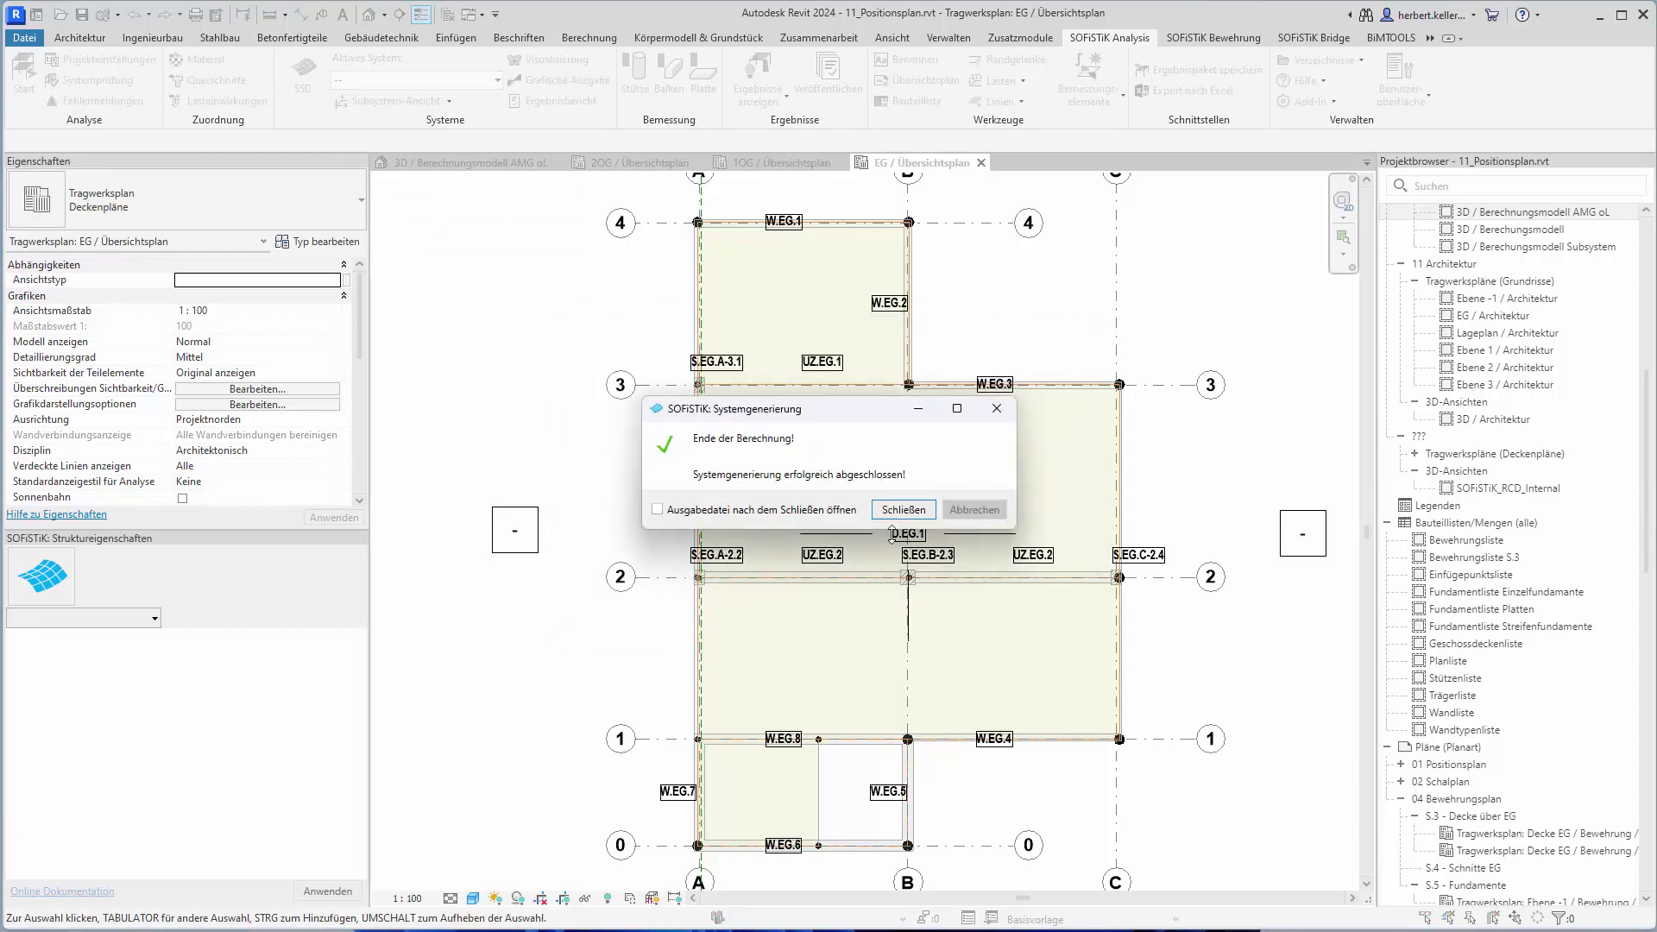
left_click(901, 510)
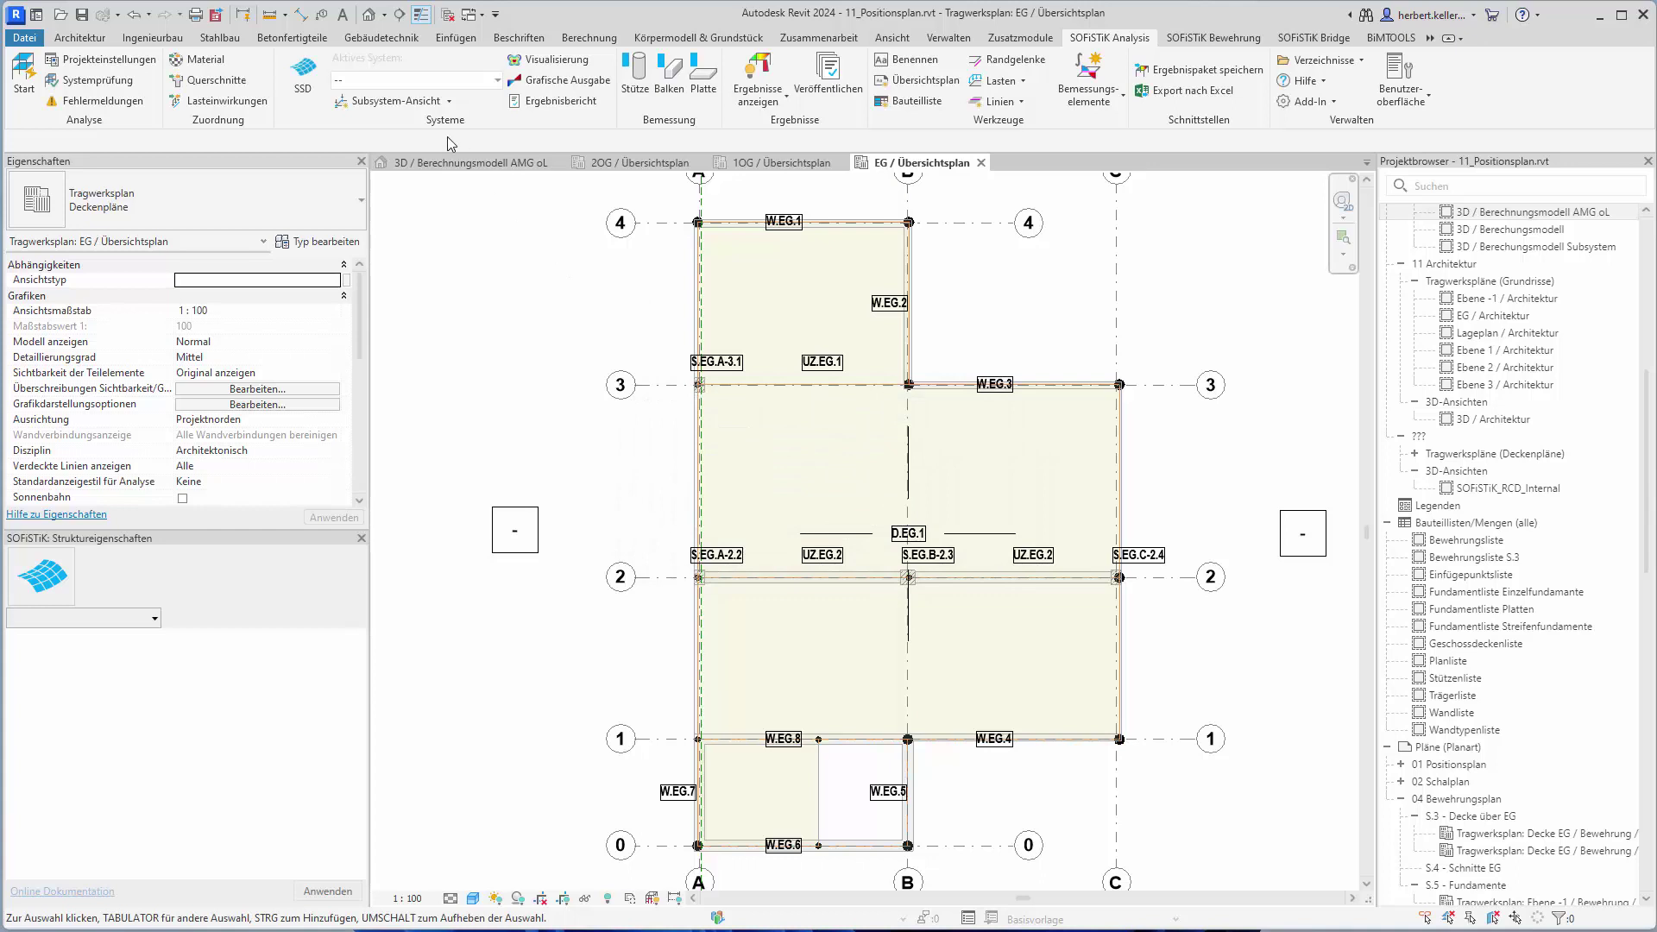
left_click(315, 78)
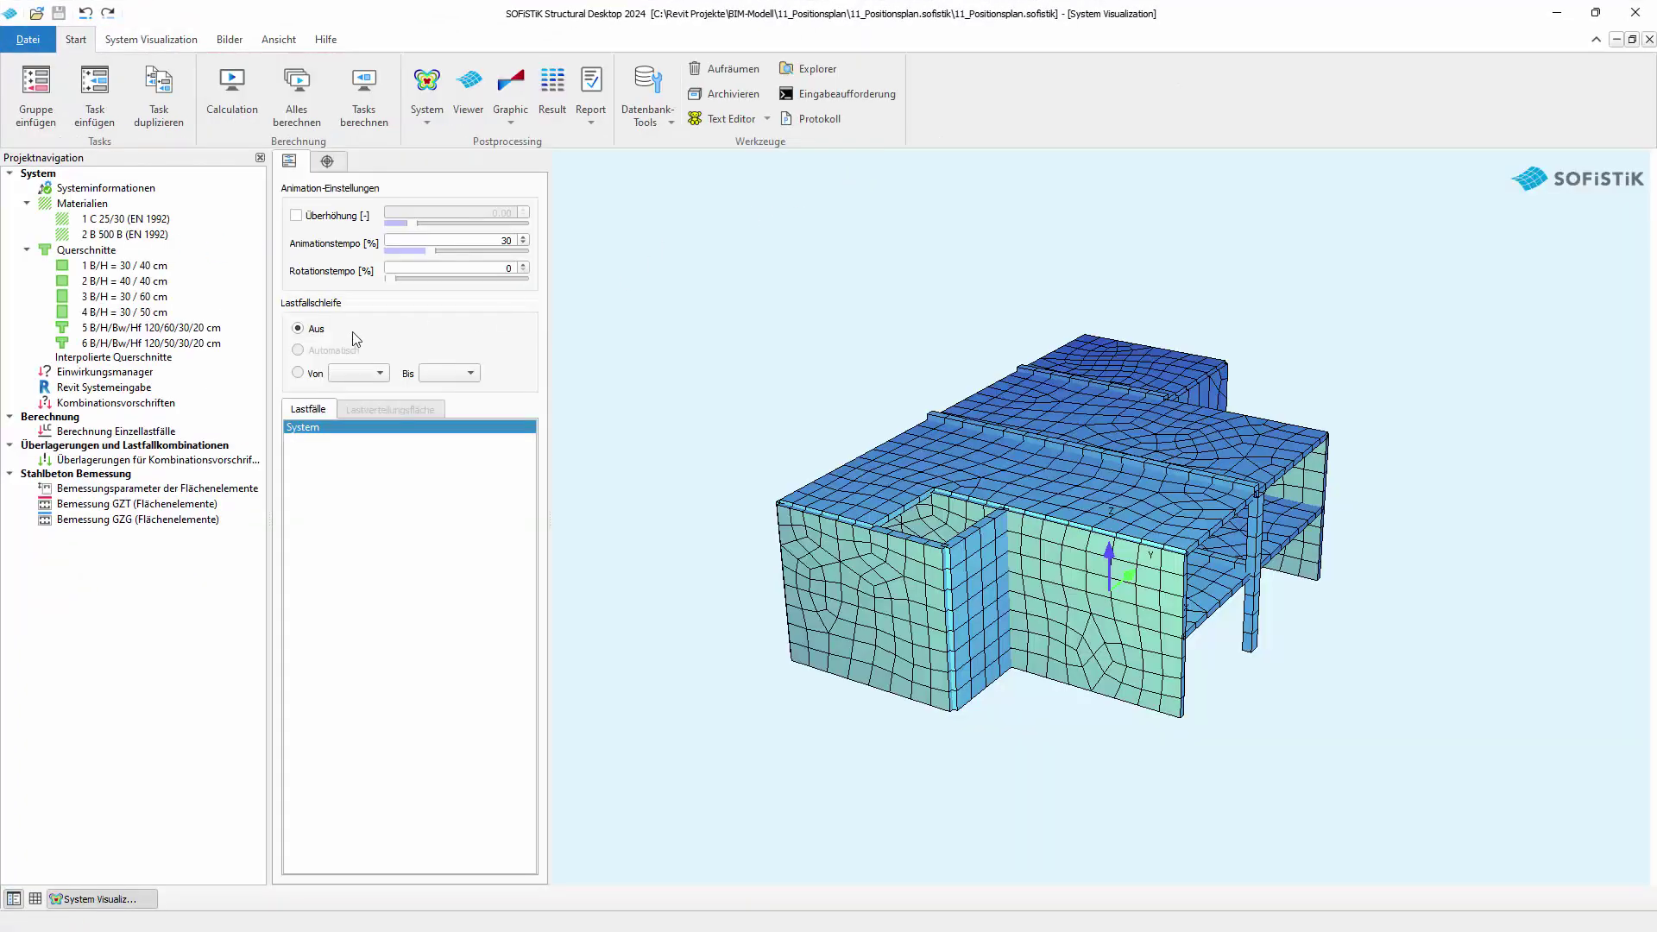
- Insert an Interaktive Grafiken task into the project and open it in SOFiSTiK Graphic
right_click(158, 570)
left_click(210, 597)
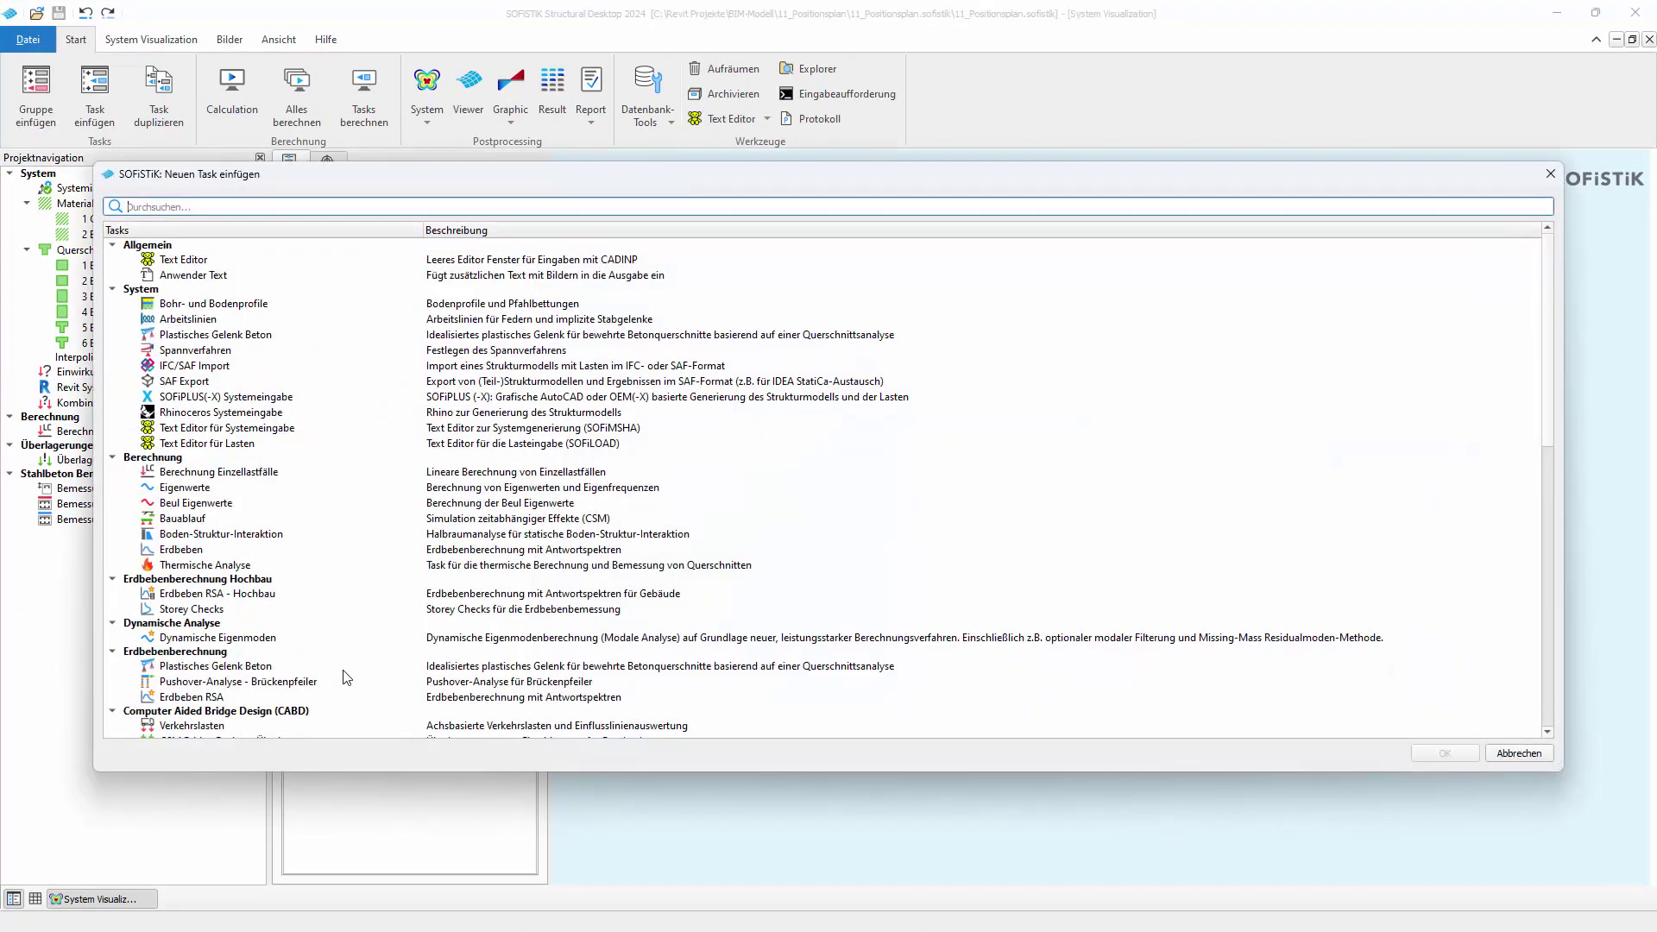
scroll(302, 680, "down", 5)
scroll(259, 685, "down", 5)
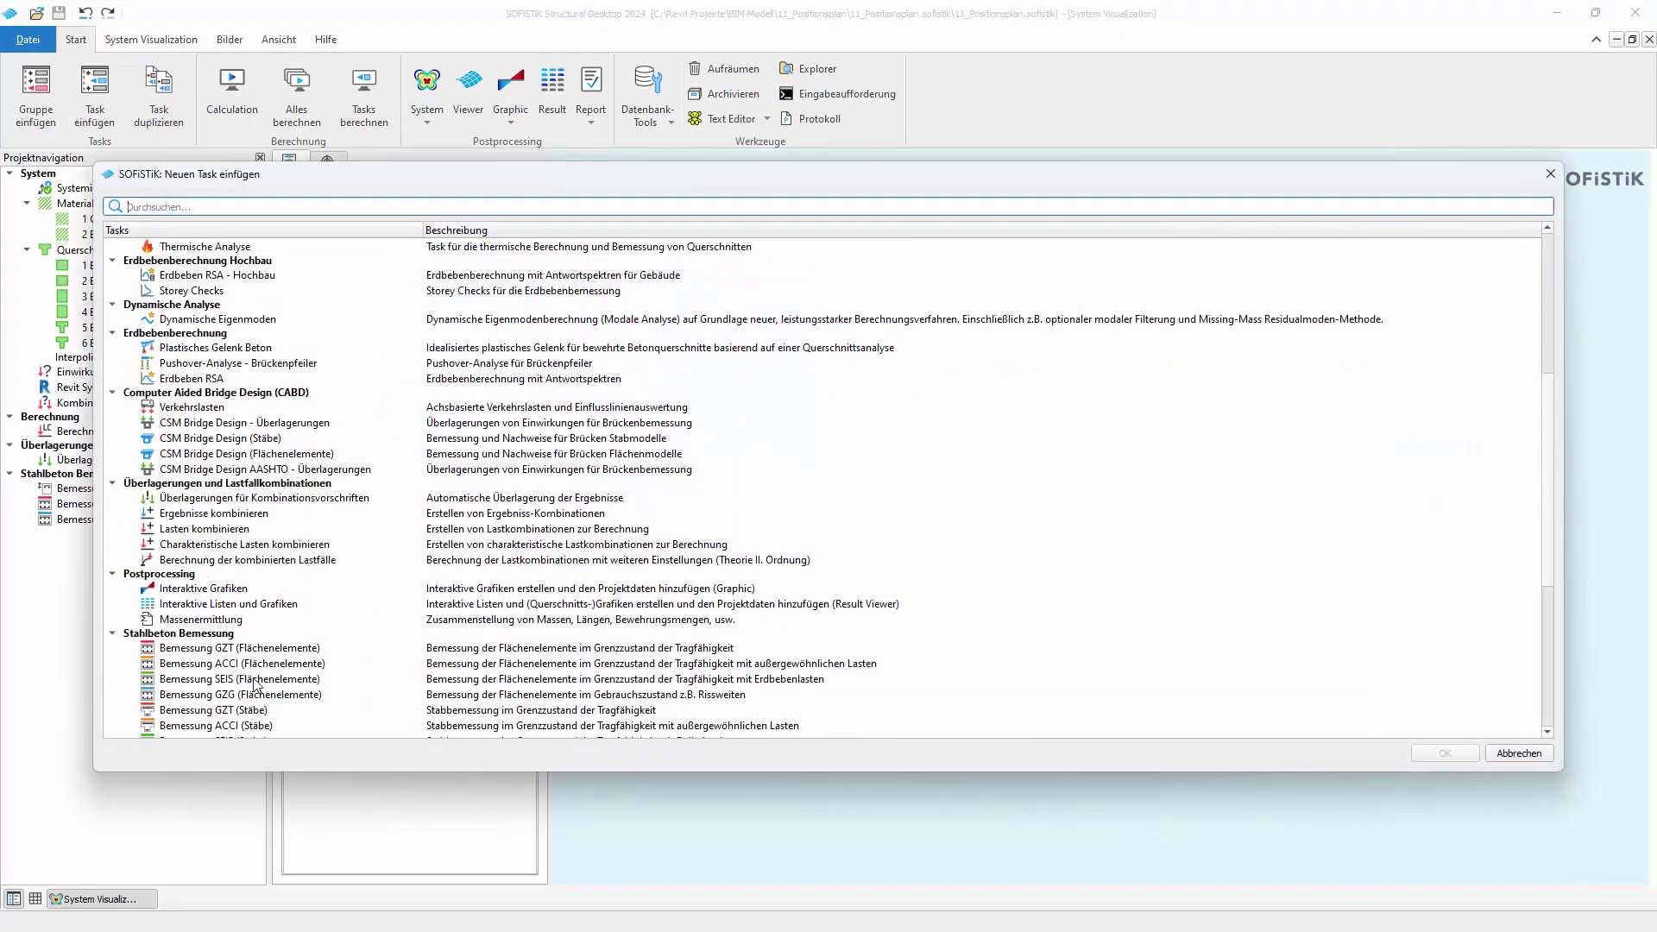
double_click(214, 591)
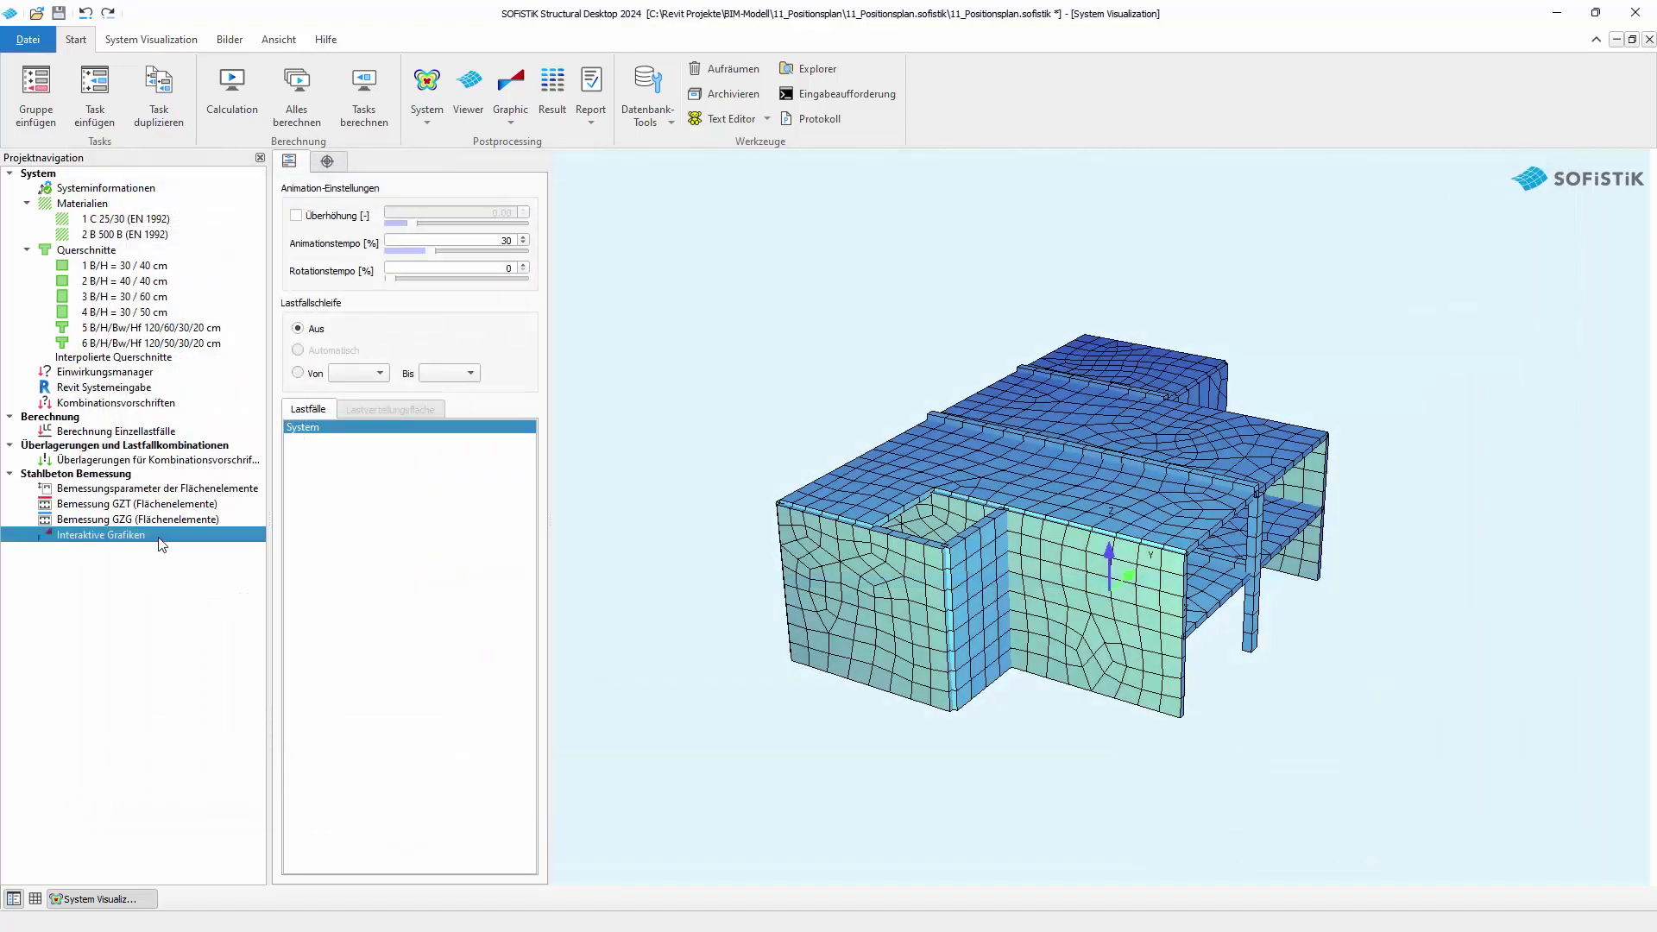
double_click(159, 536)
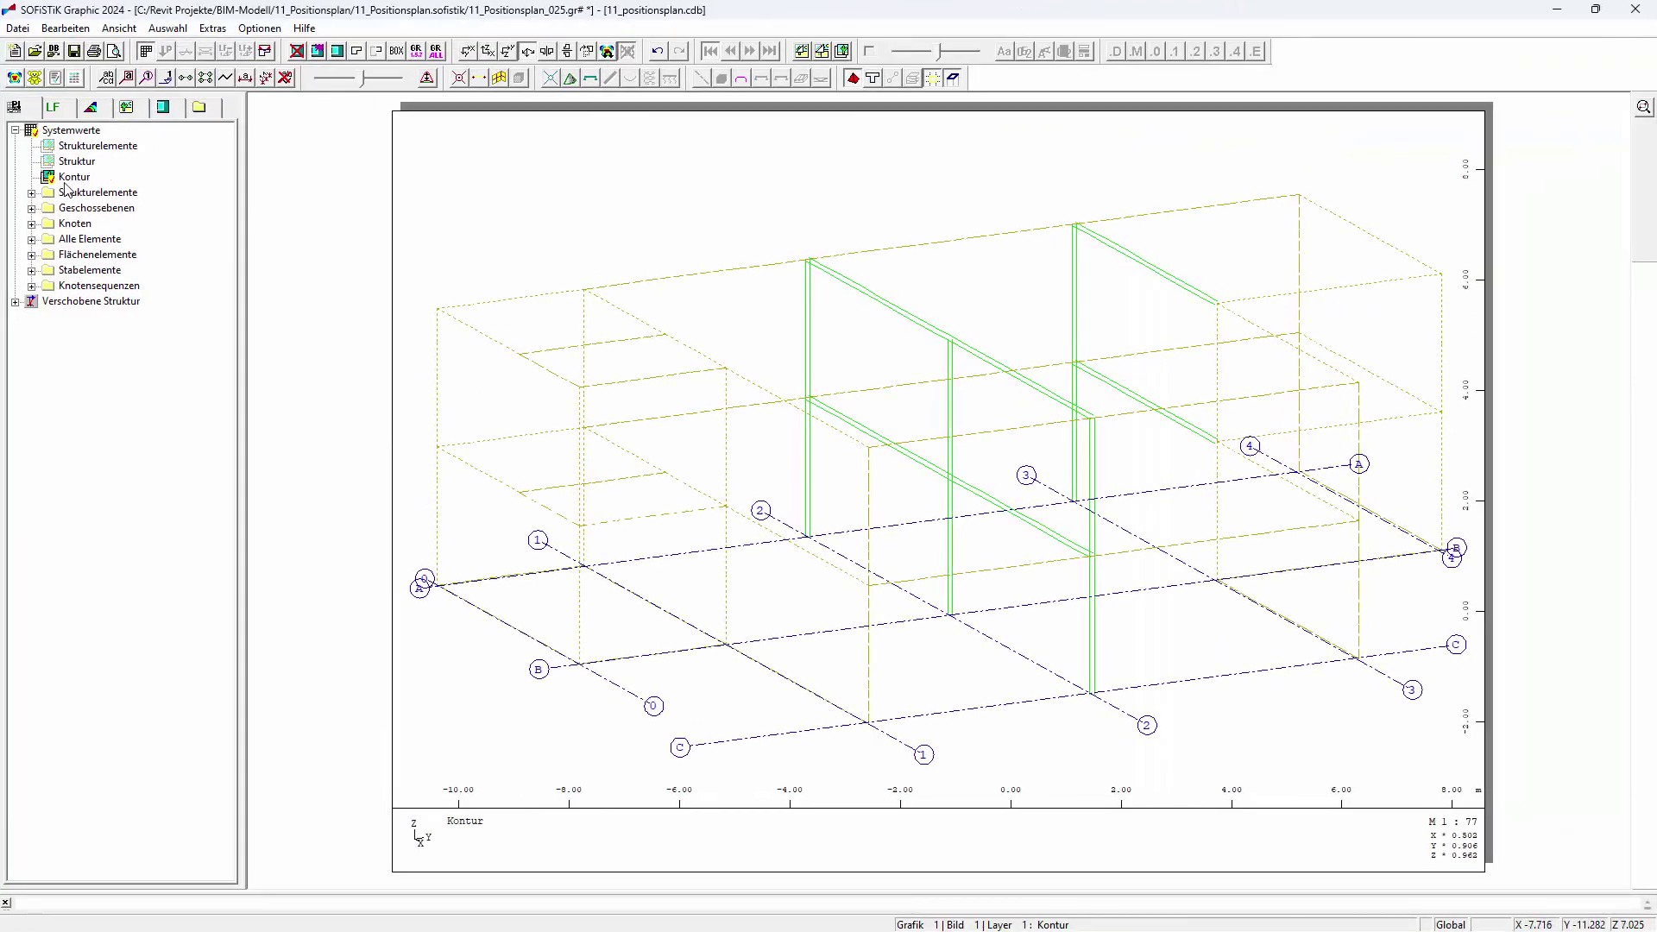
- Show the Strukturlinienbezeichnungen labels and enlarge their font with the slider
left_click(32, 193)
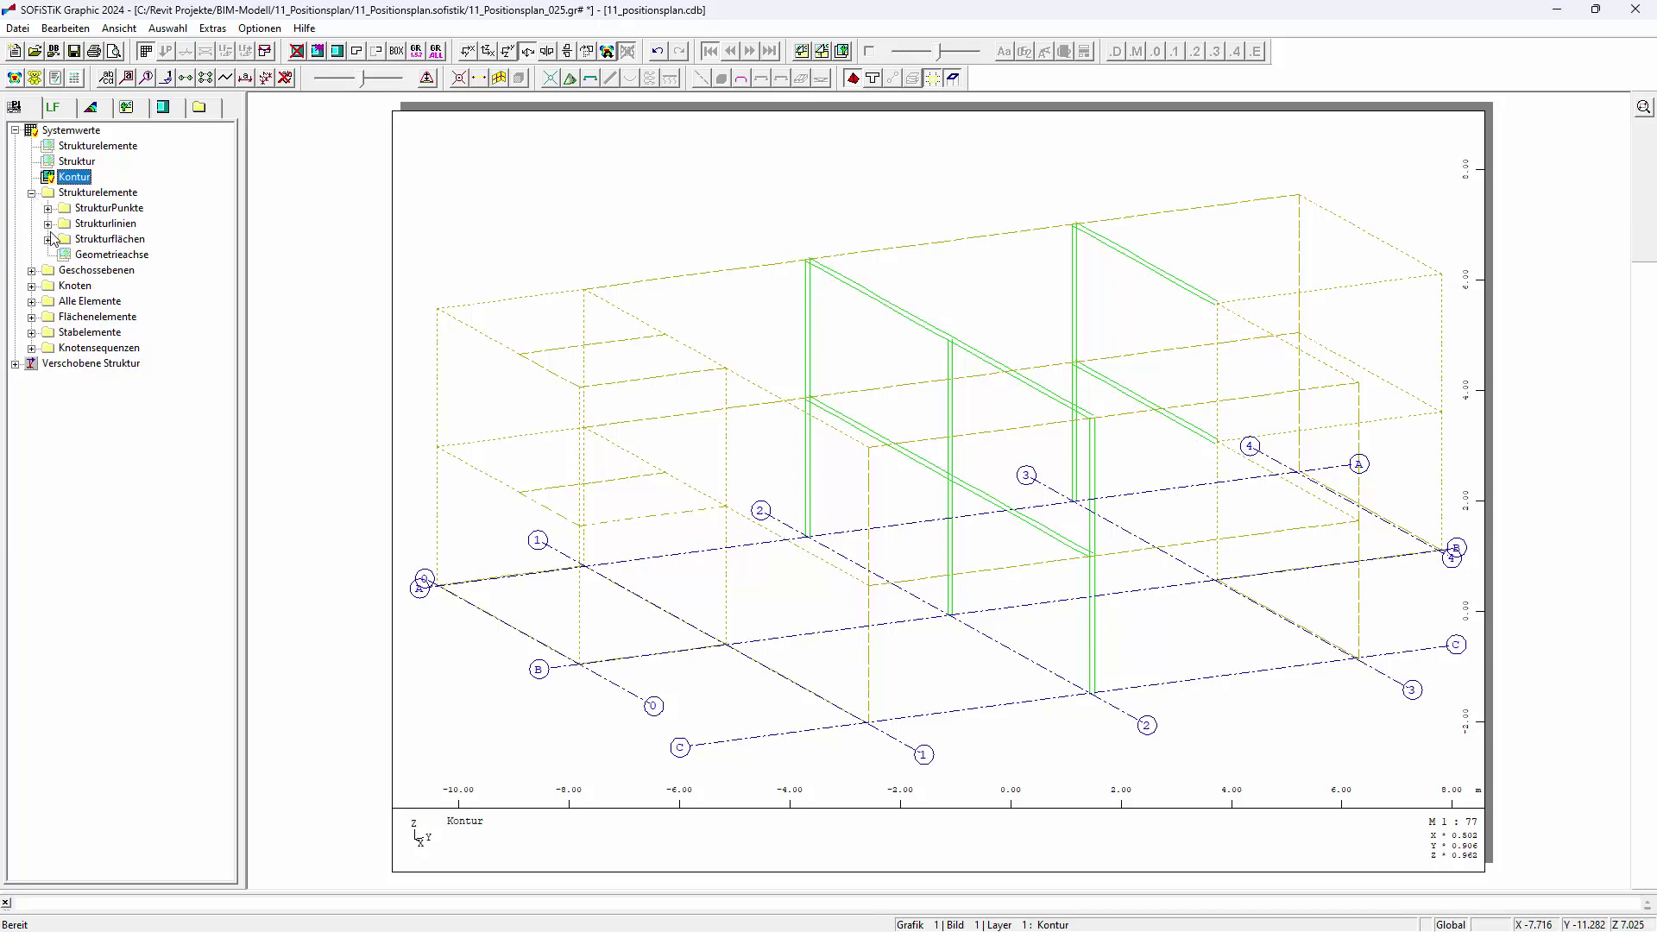
left_click(49, 224)
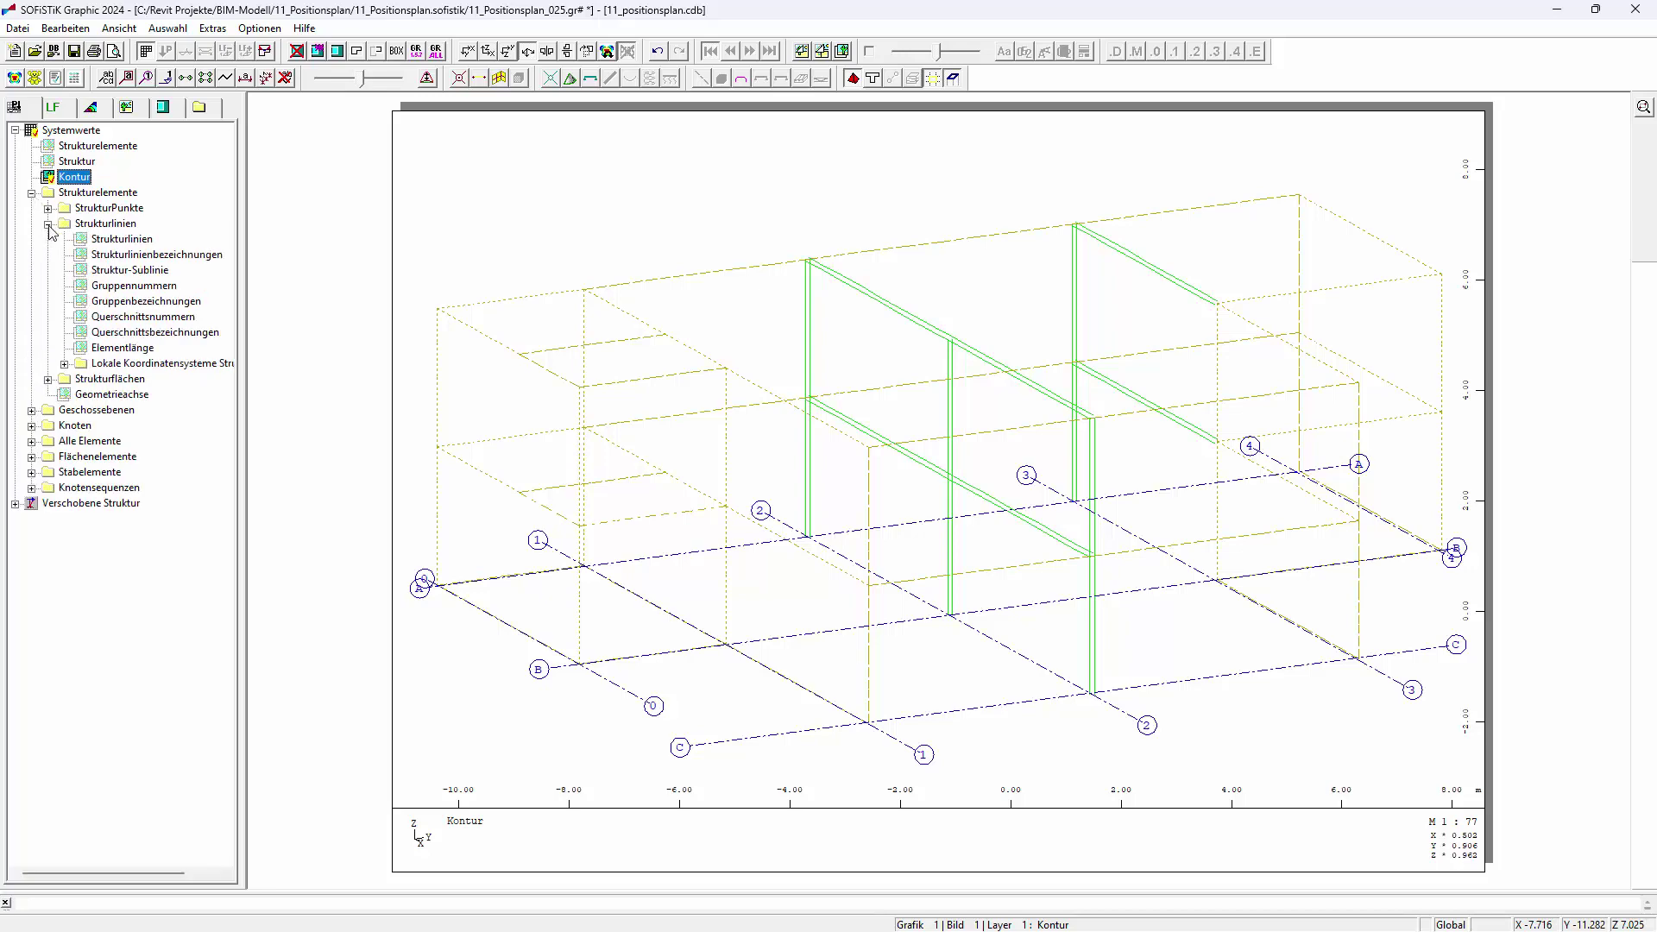
left_click(111, 254)
left_click(943, 51)
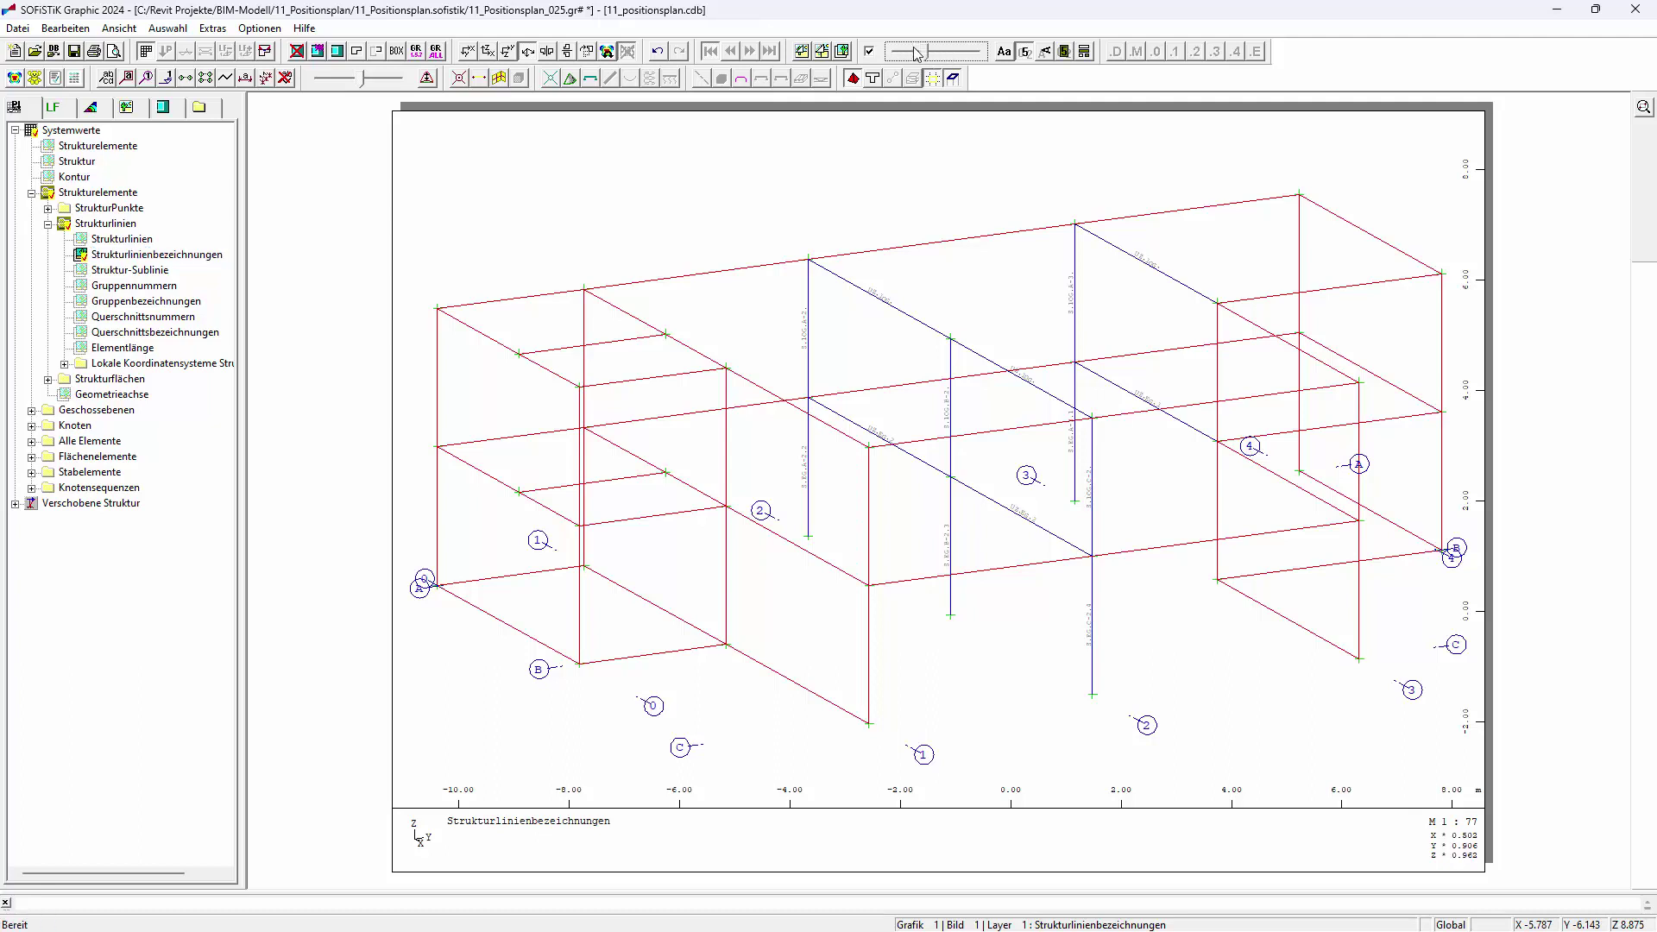
left_click_drag(943, 50, 929, 52)
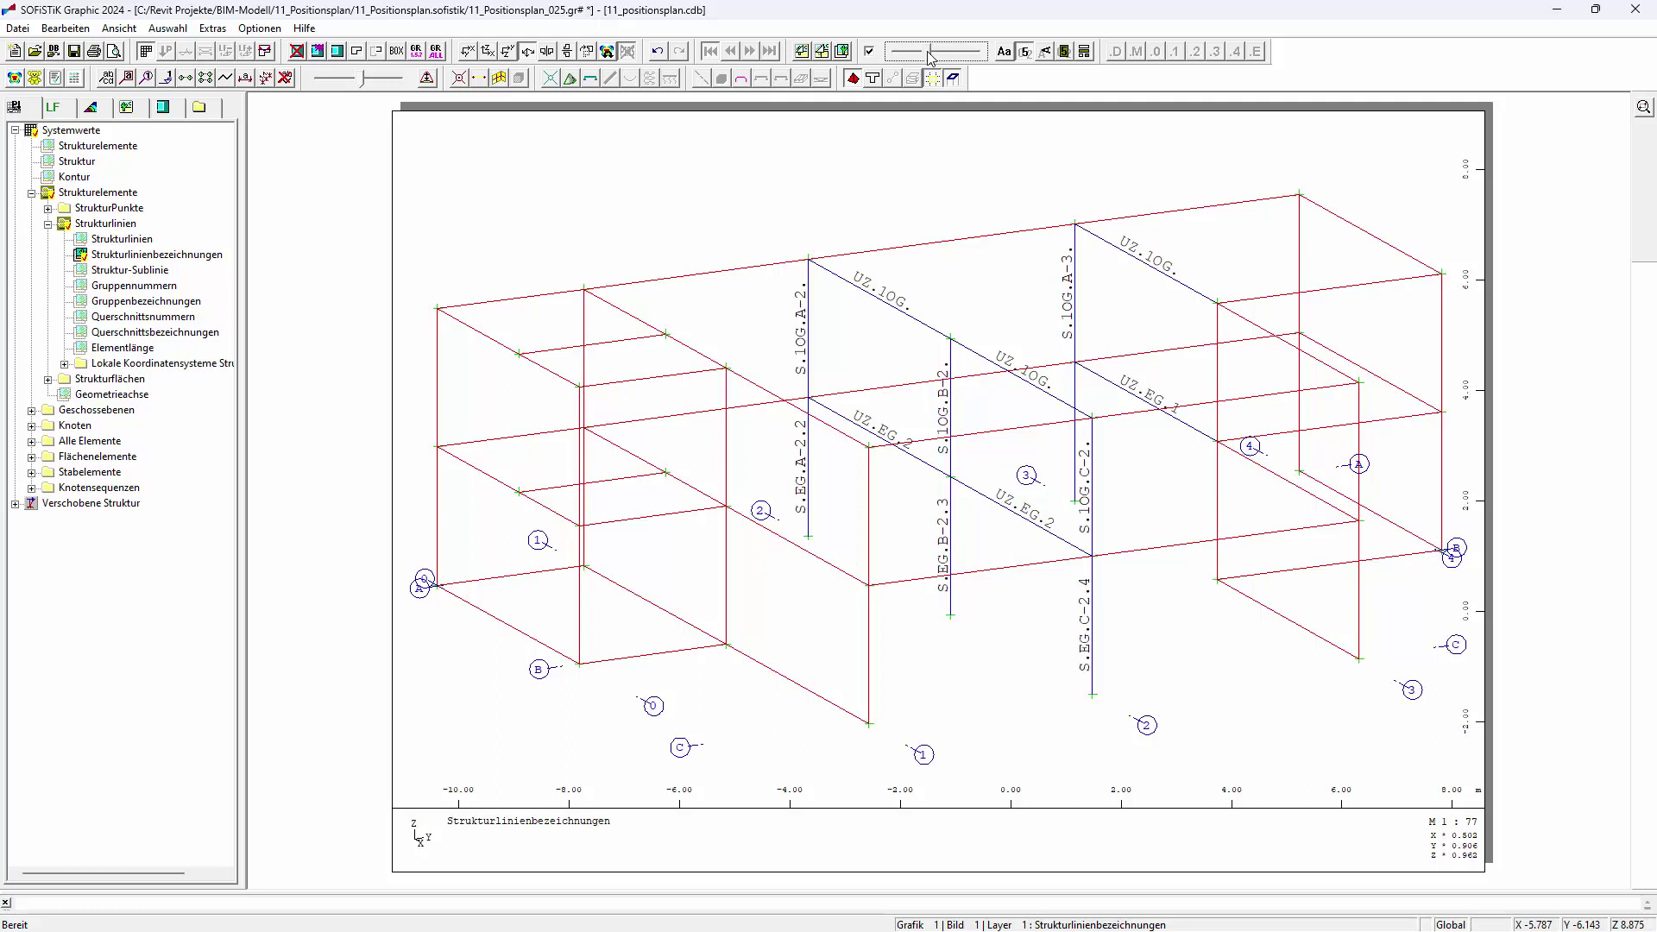
- Add a new empty layer displaying the Strukturflächenbezeichnungen (structural area labels)
left_click(141, 110)
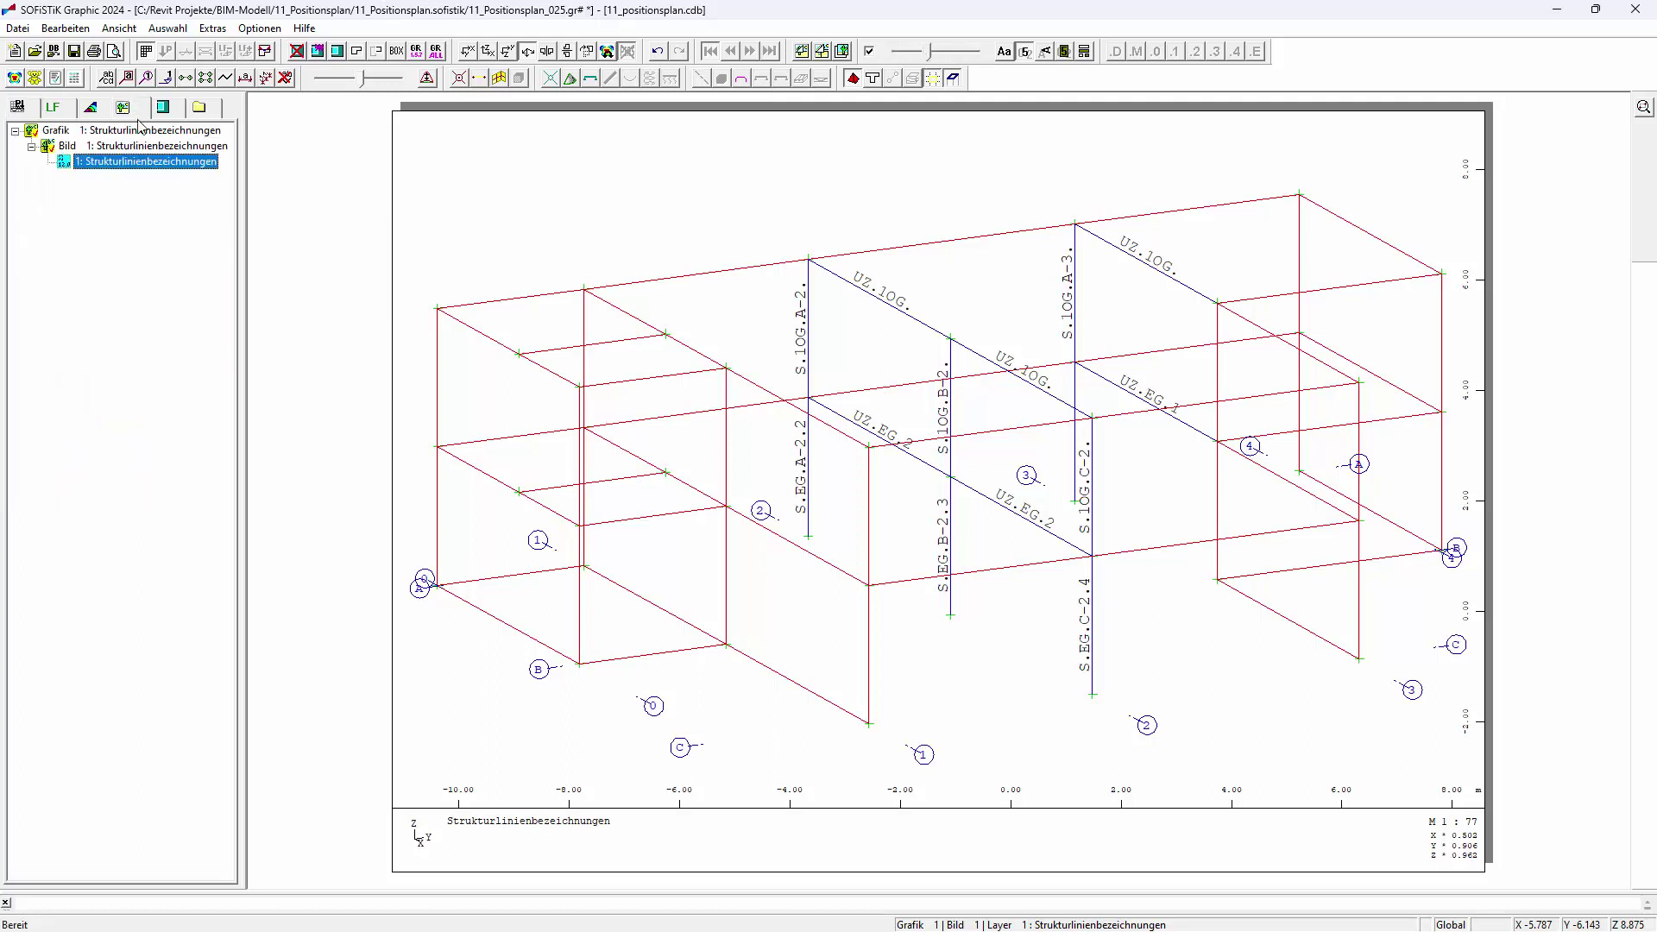
right_click(143, 161)
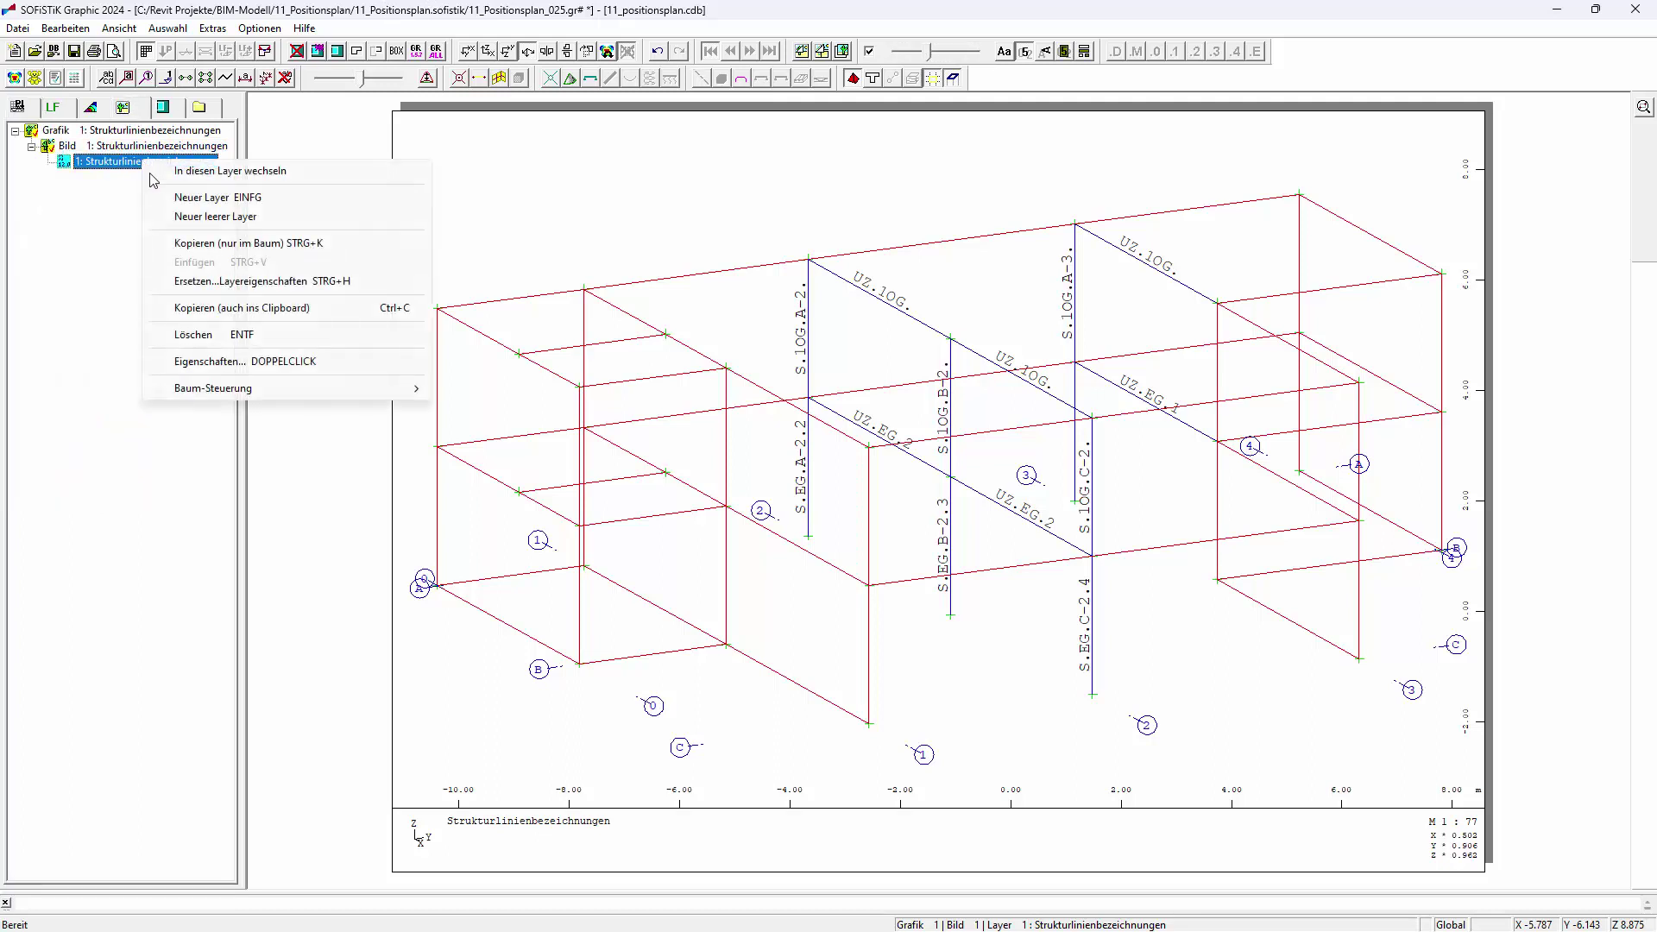
left_click(200, 217)
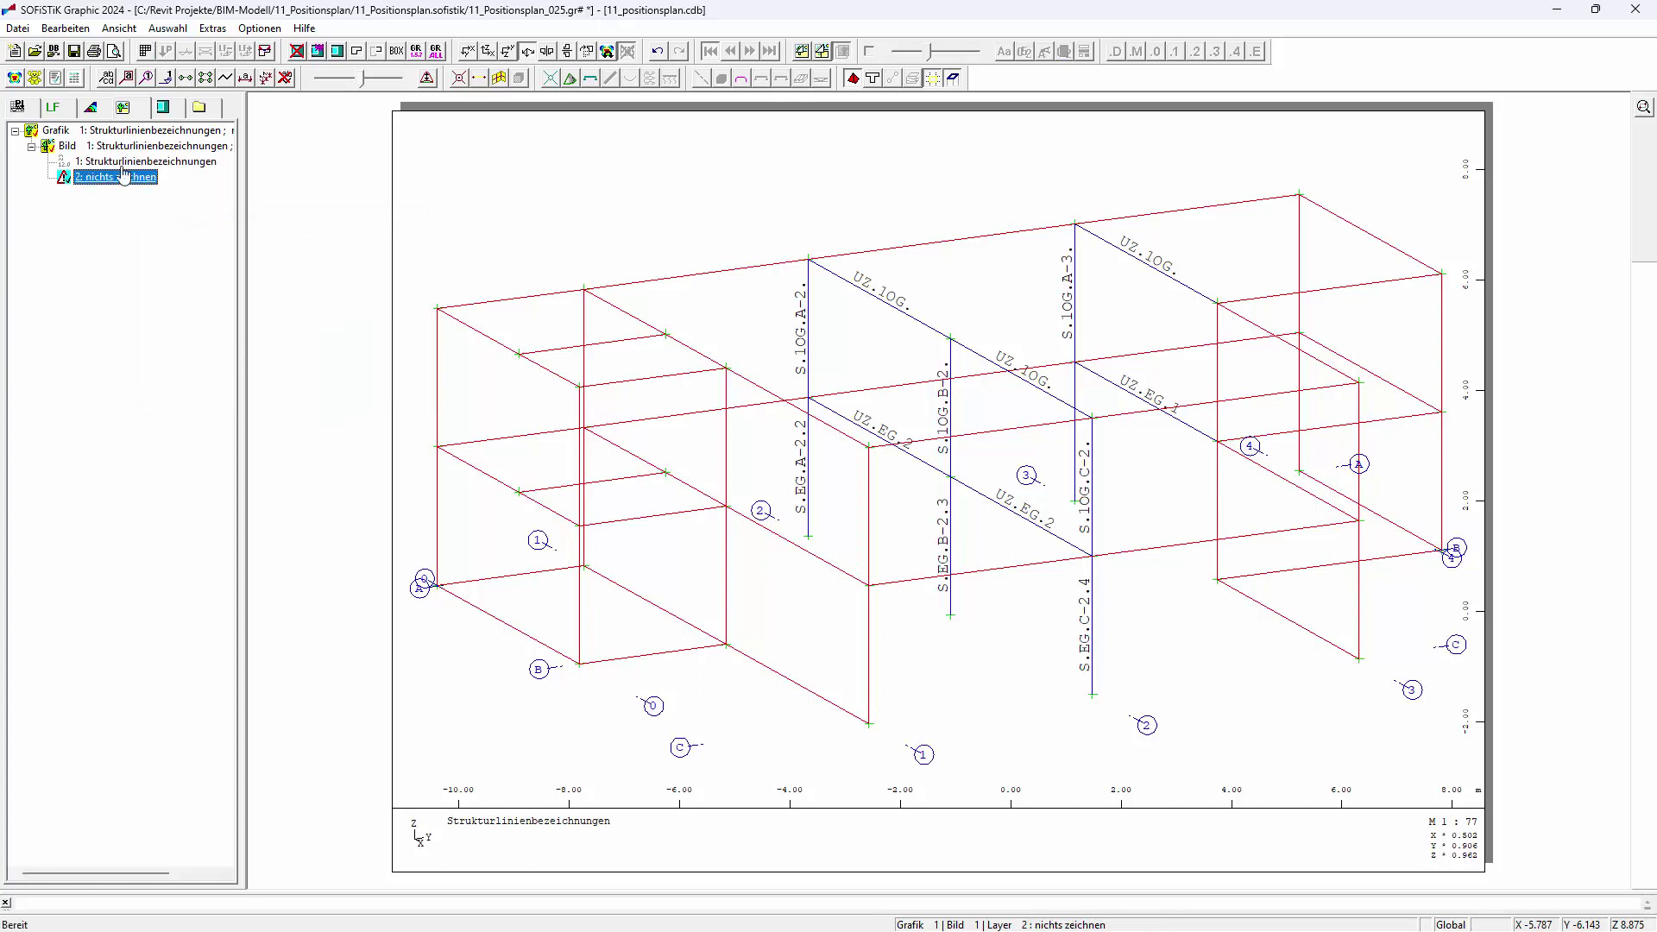
left_click(34, 112)
left_click(49, 379)
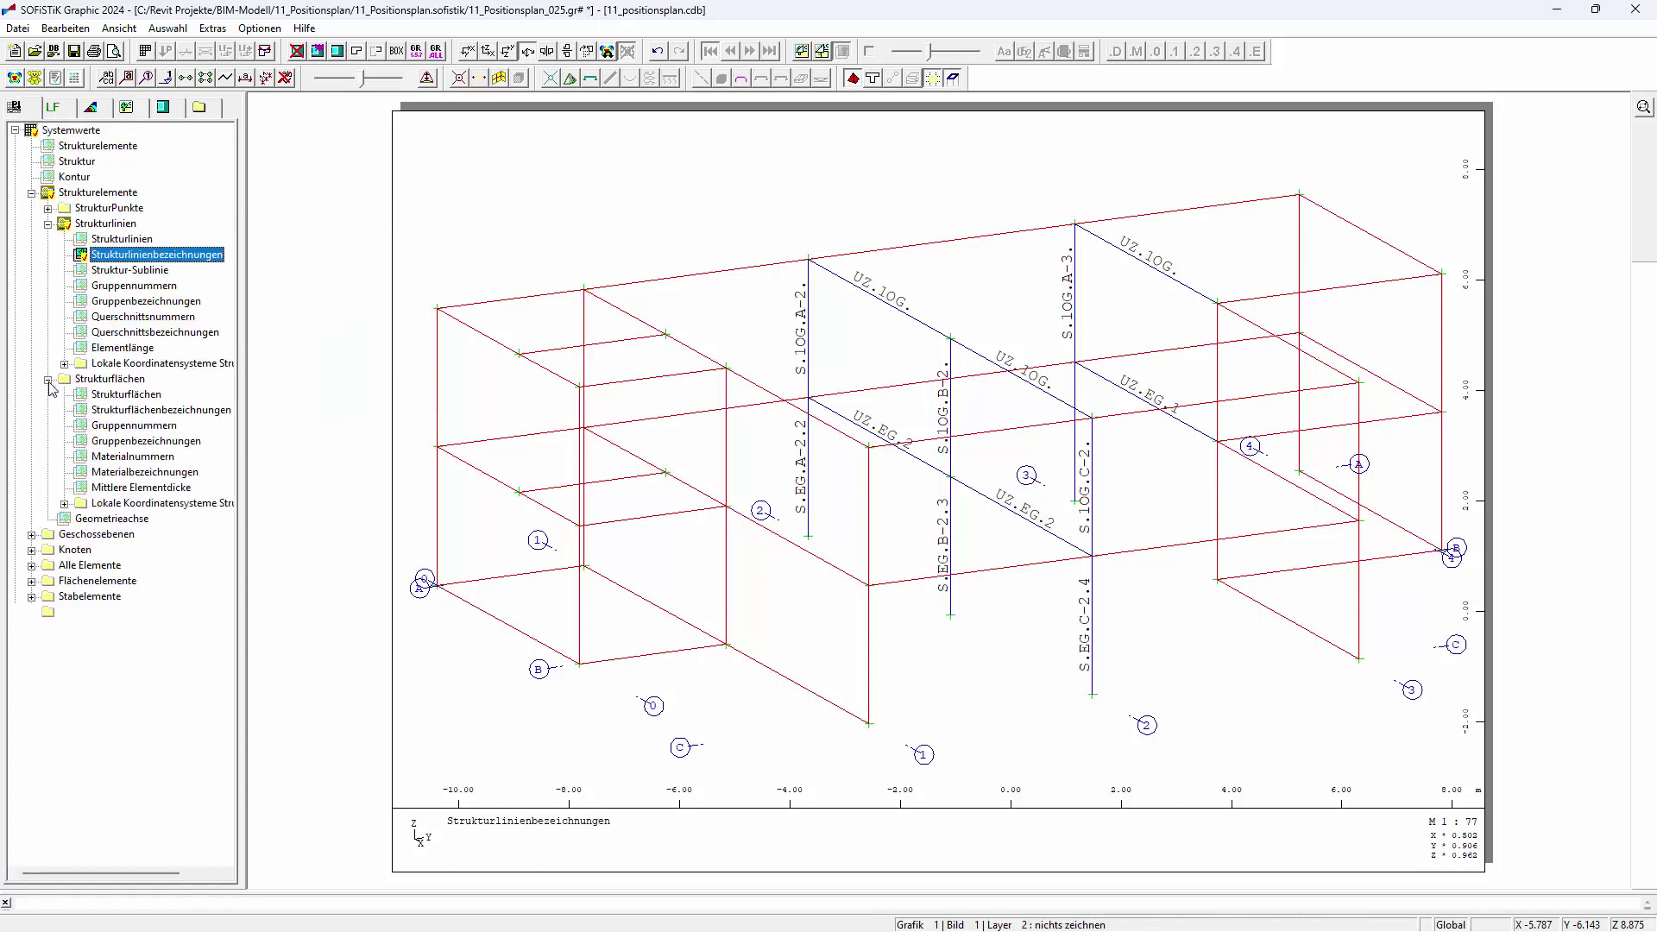
left_click(136, 414)
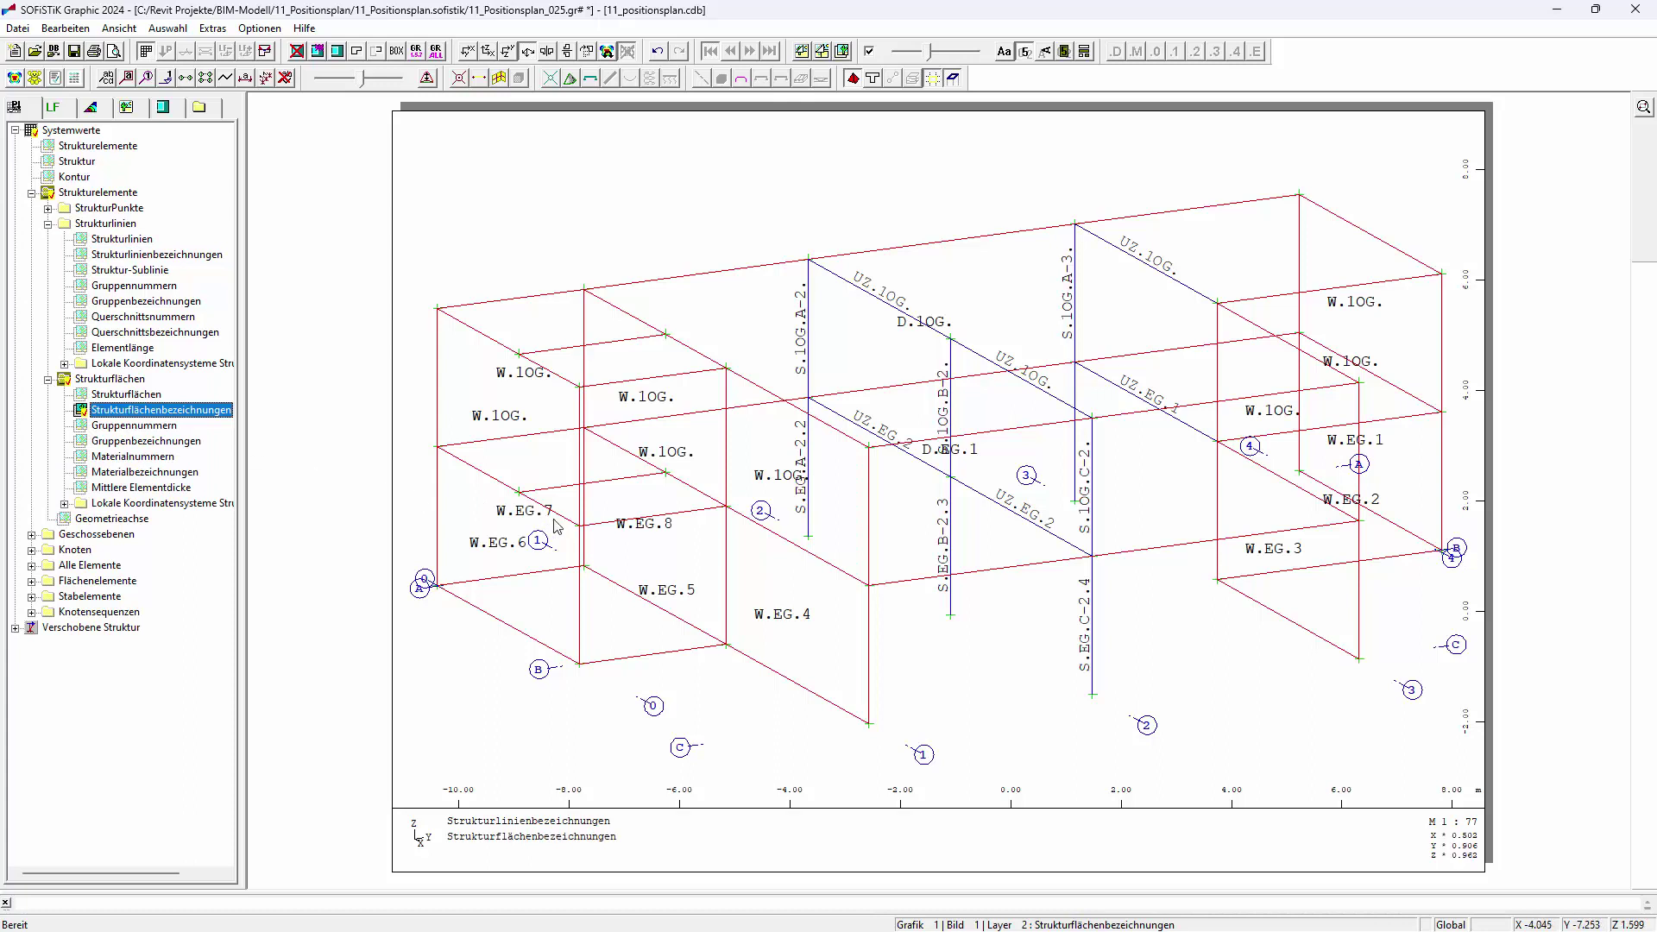
- Show a top plan limited to EG groups by deactivating groups 11, 13 and 20
left_click(474, 52)
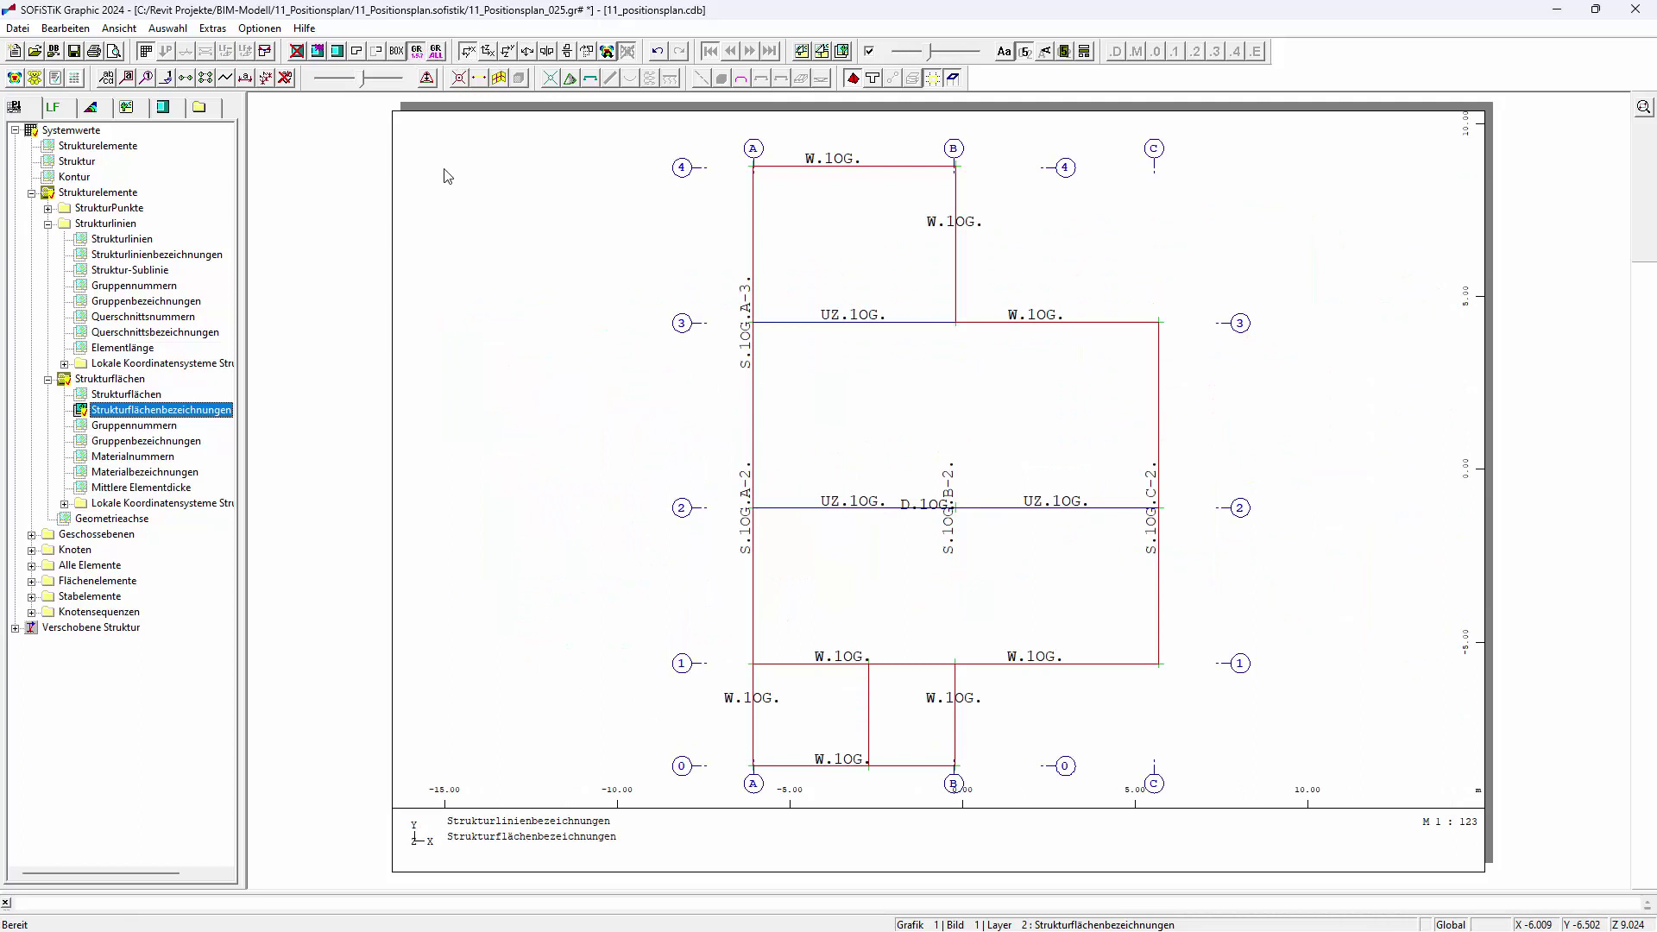
left_click_drag(456, 424, 489, 442)
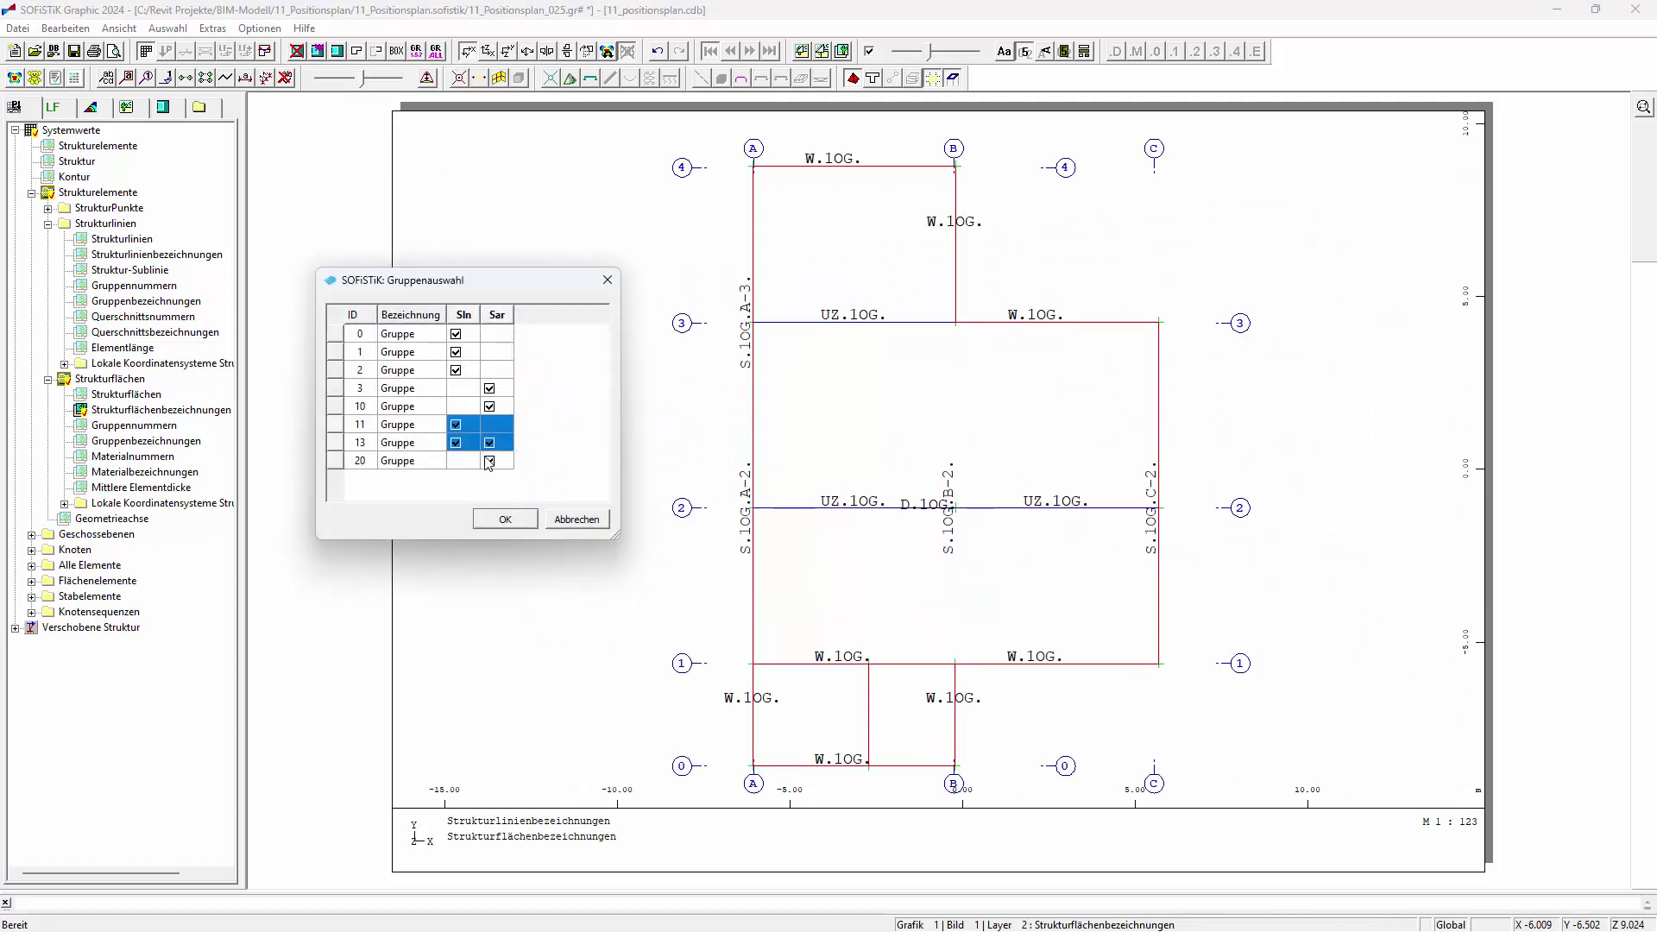
left_click(489, 465, "shift")
right_click(489, 464)
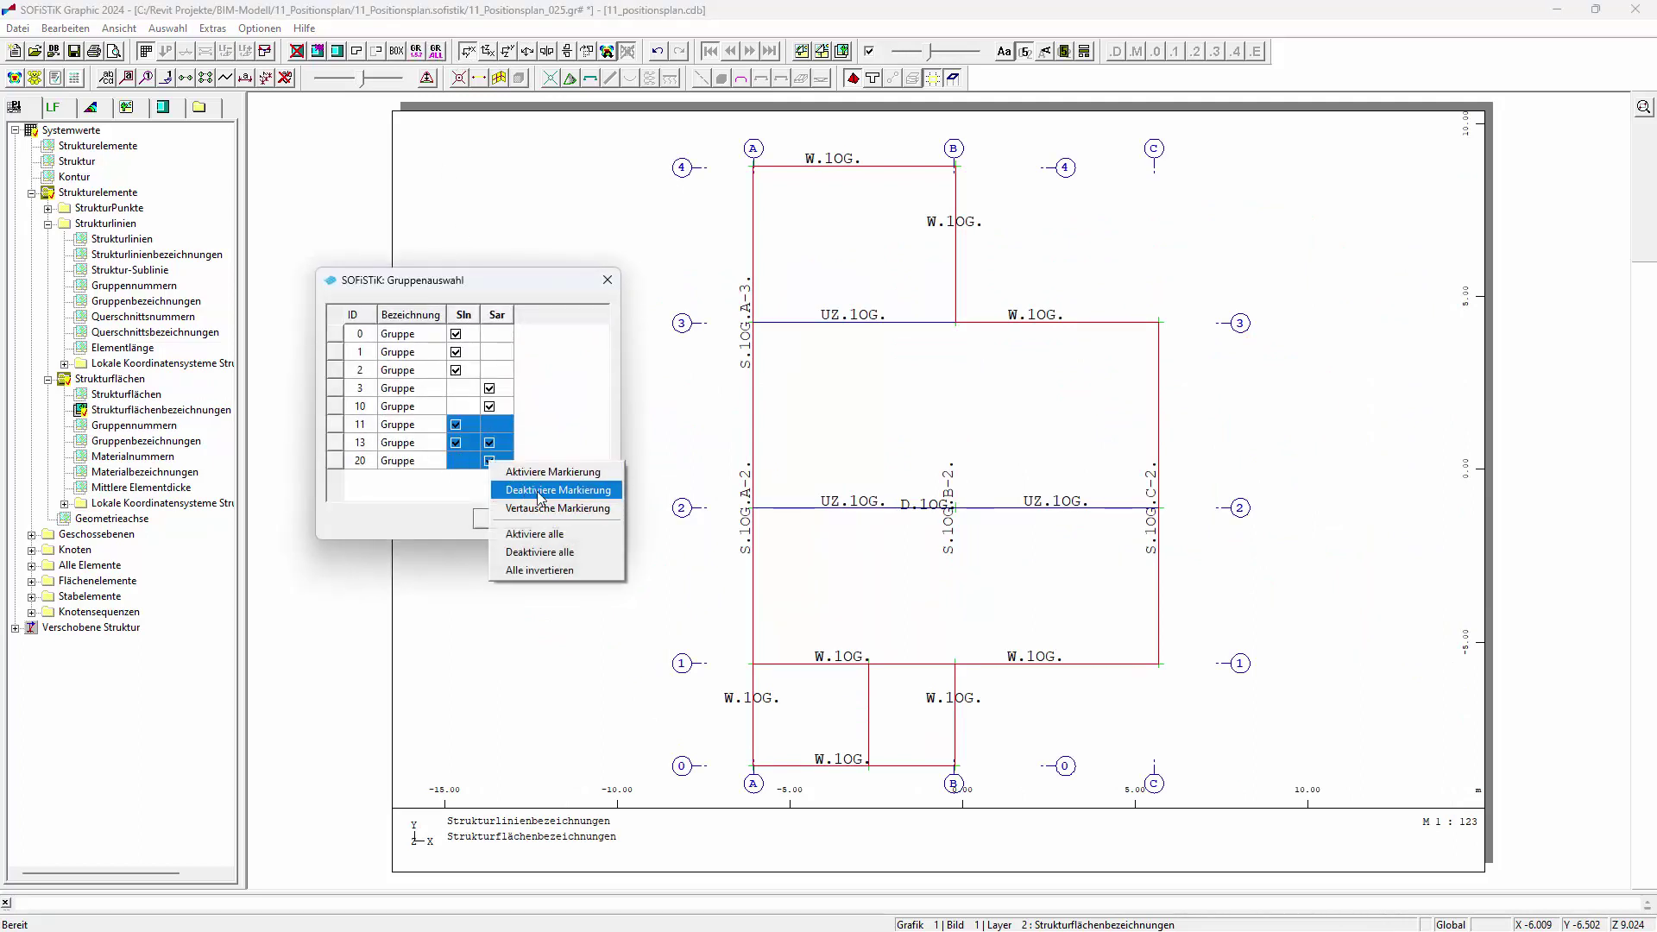
left_click(541, 490)
left_click(500, 518)
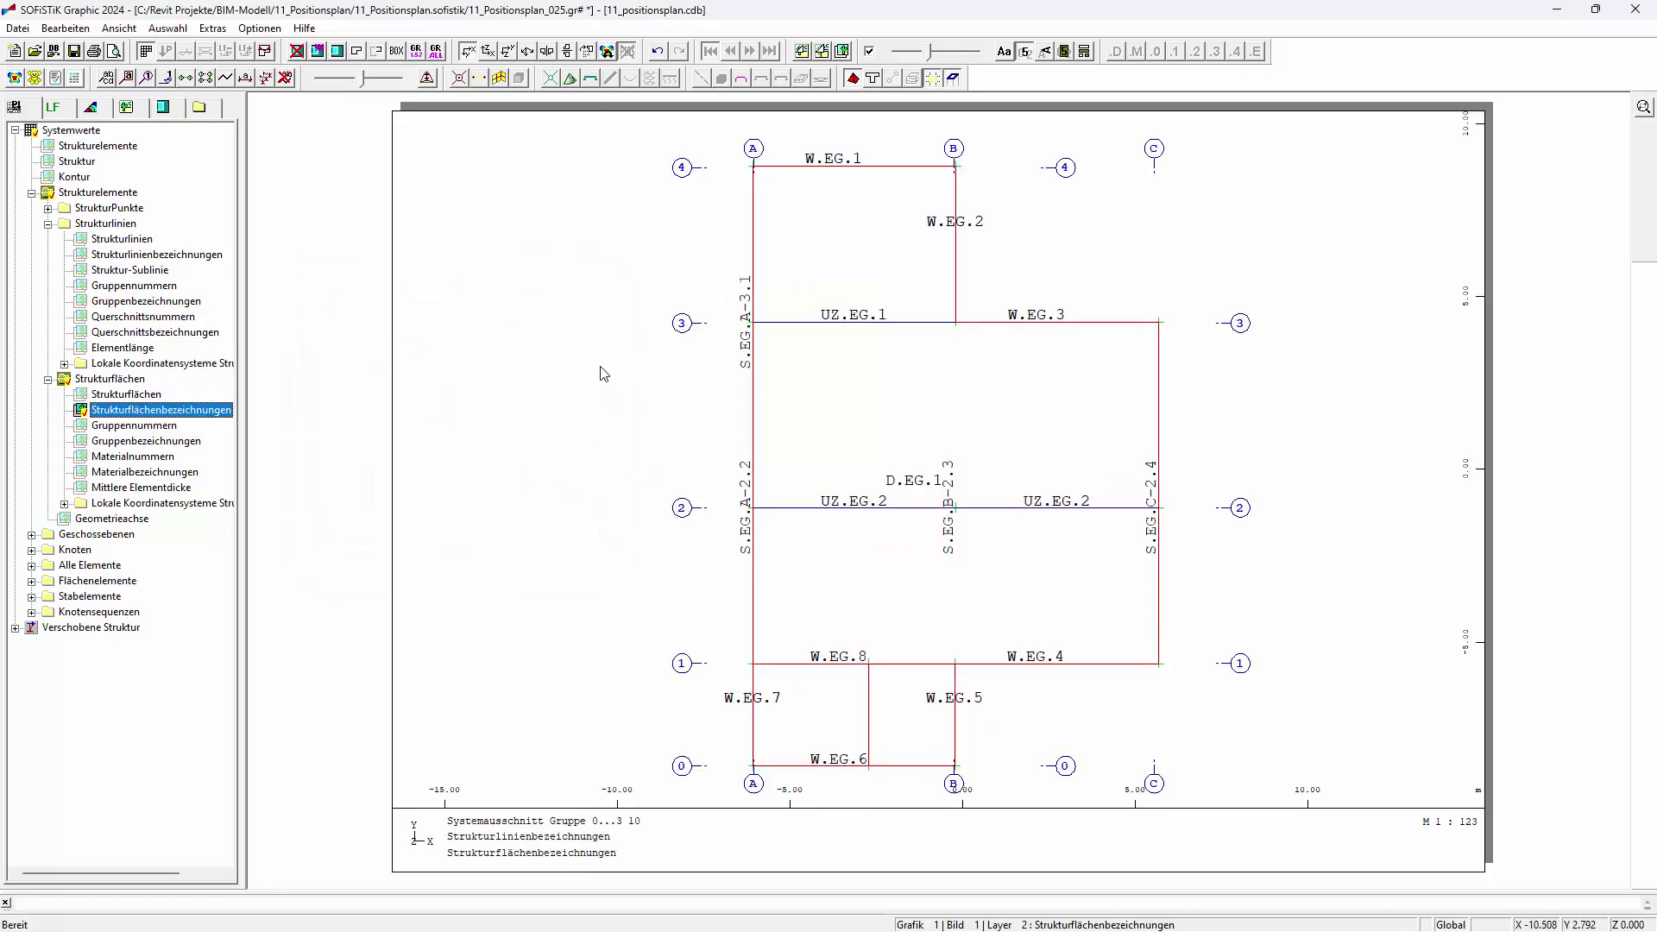